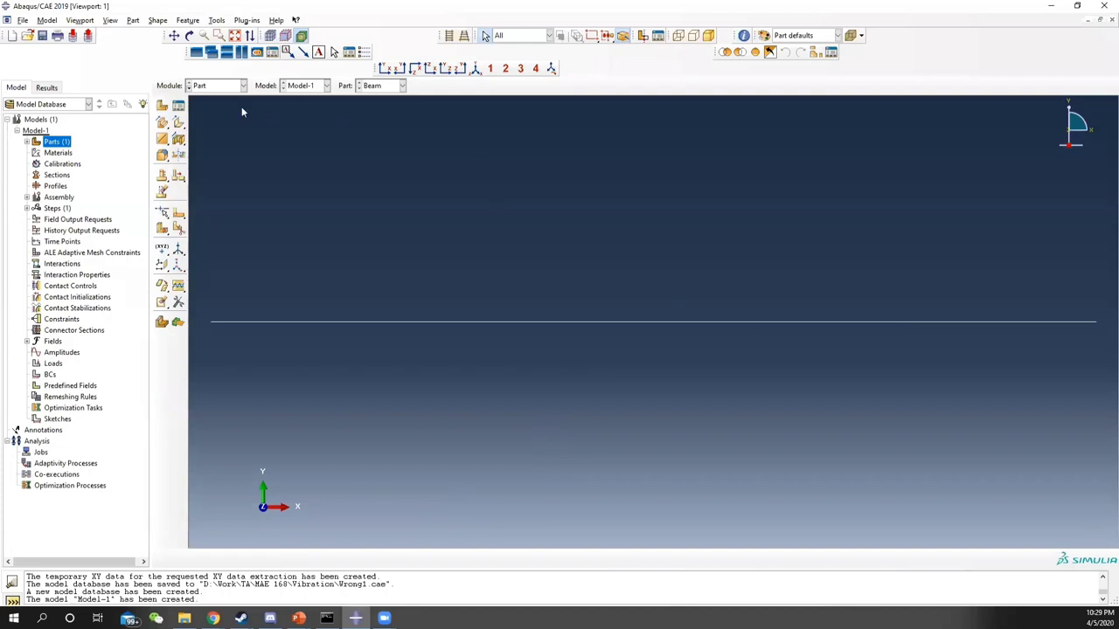
In the Property module, create a material named Steel with a mass density of 8000.
click(218, 86)
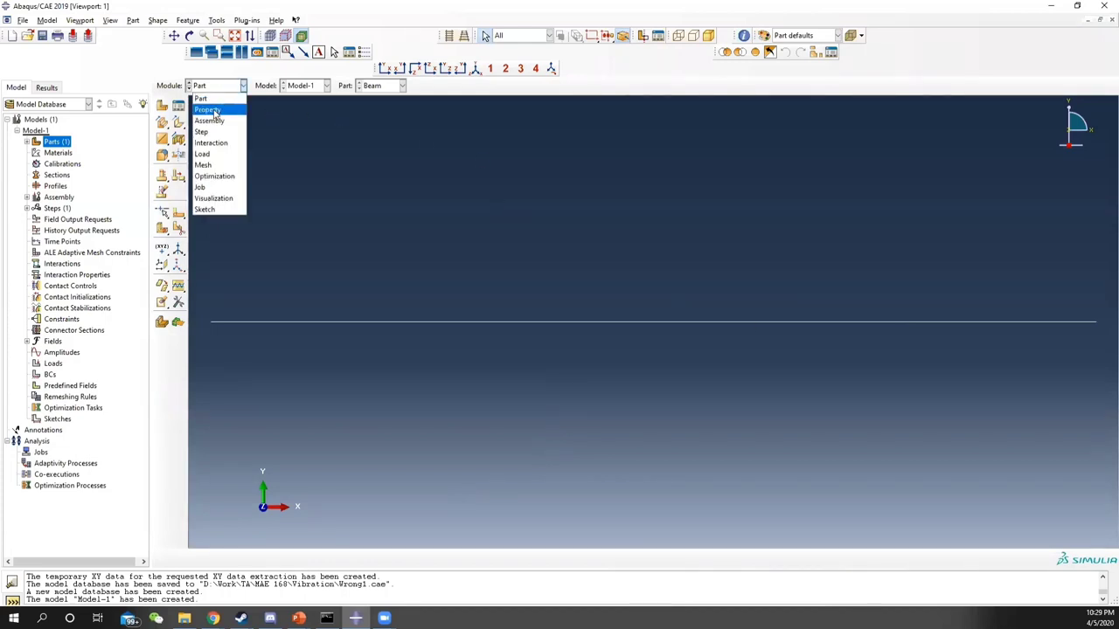
click(214, 111)
click(178, 107)
click(257, 228)
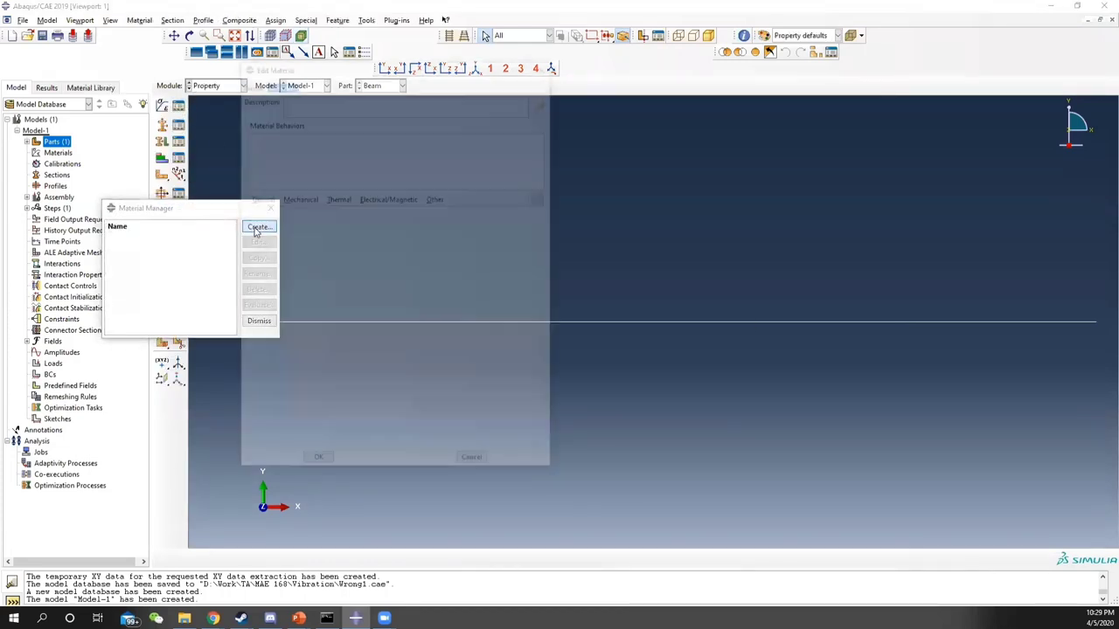
text(Steel)
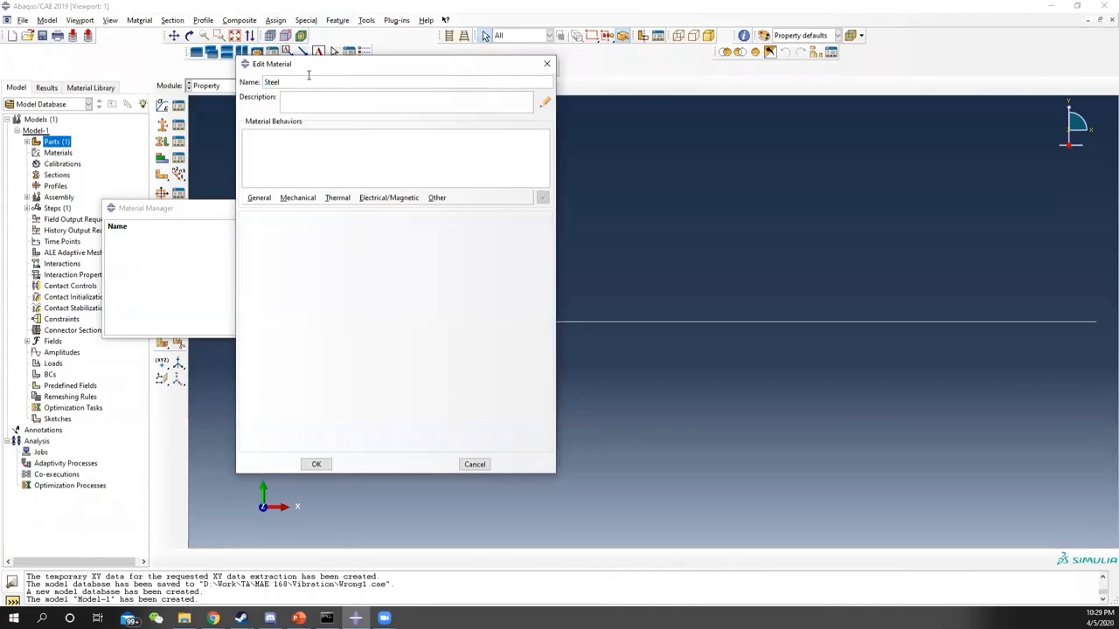
click(259, 197)
click(261, 208)
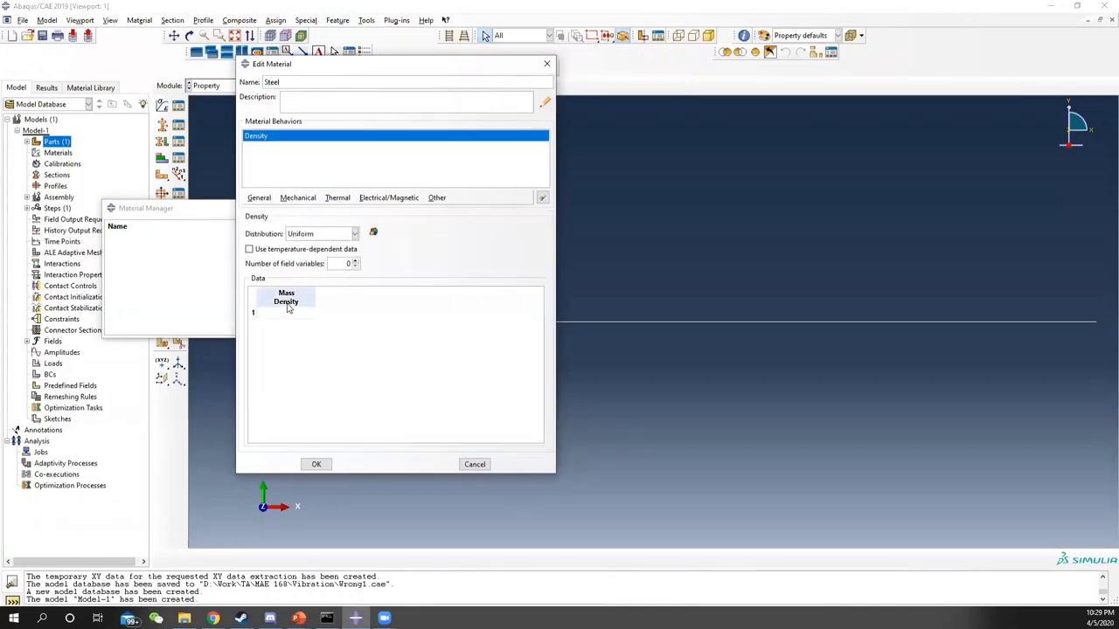
click(287, 313)
text(8000)
Add isotropic elasticity to Steel with a Young's modulus of 210e9 and a Poisson's ratio of 0.3.
click(298, 197)
mouse_move(310, 213)
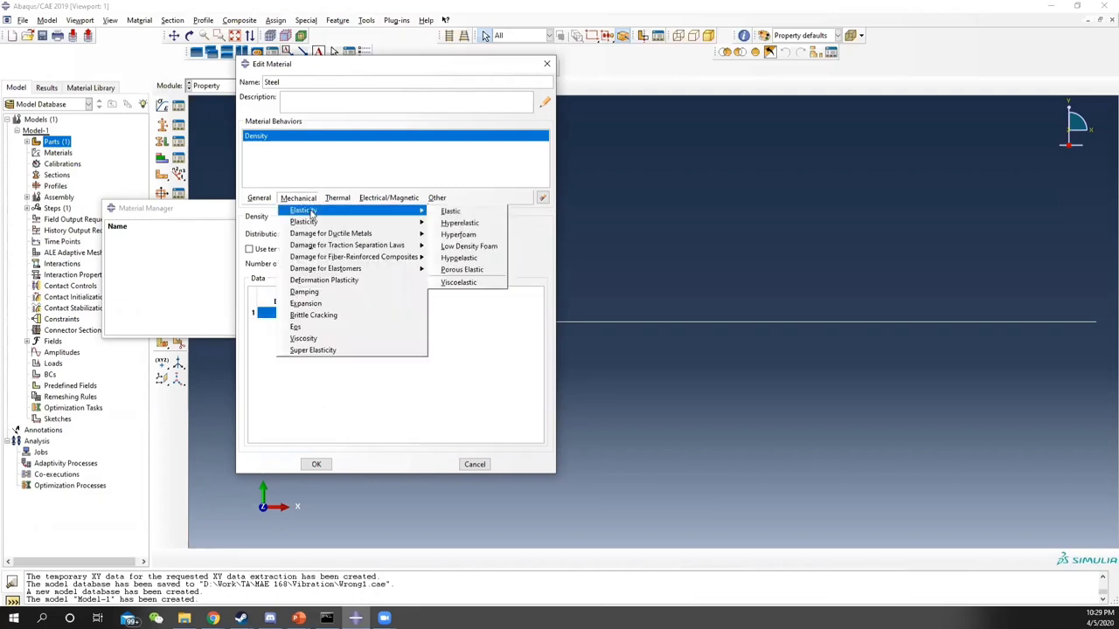
click(453, 212)
click(287, 355)
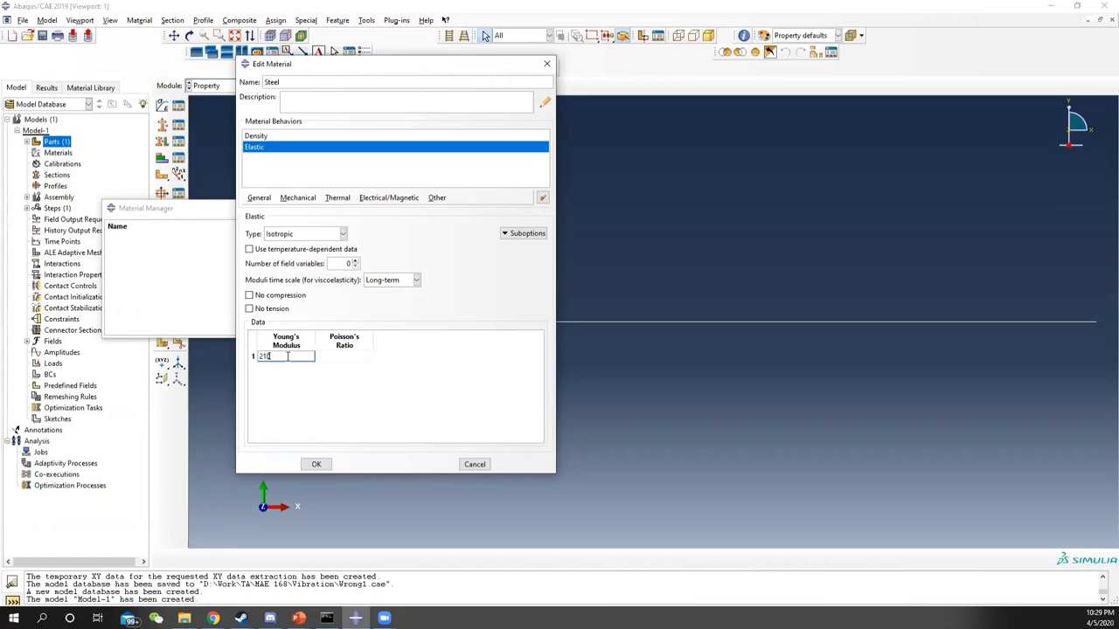
key(Tab)
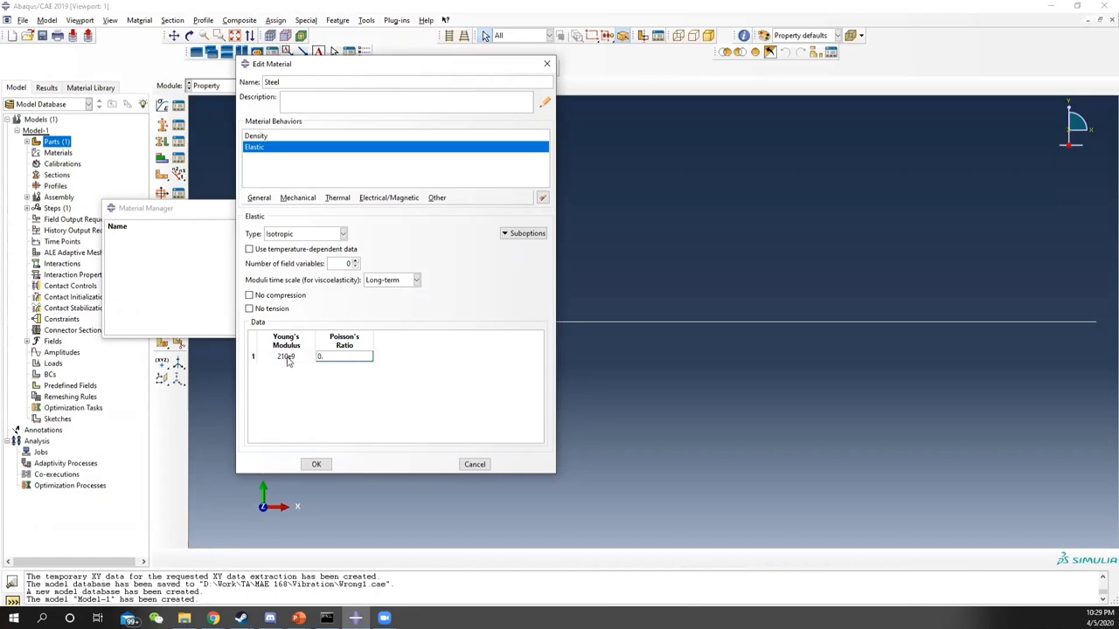
text(0.3)
click(318, 465)
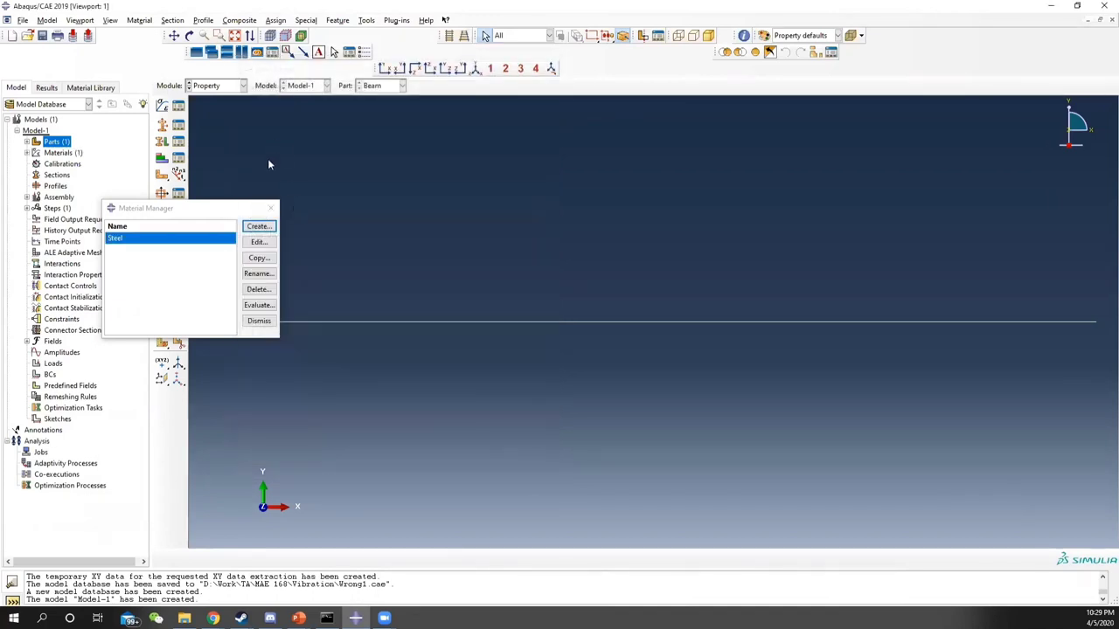
click(259, 321)
Create a section of category and type Beam named Beam_sect.
click(179, 127)
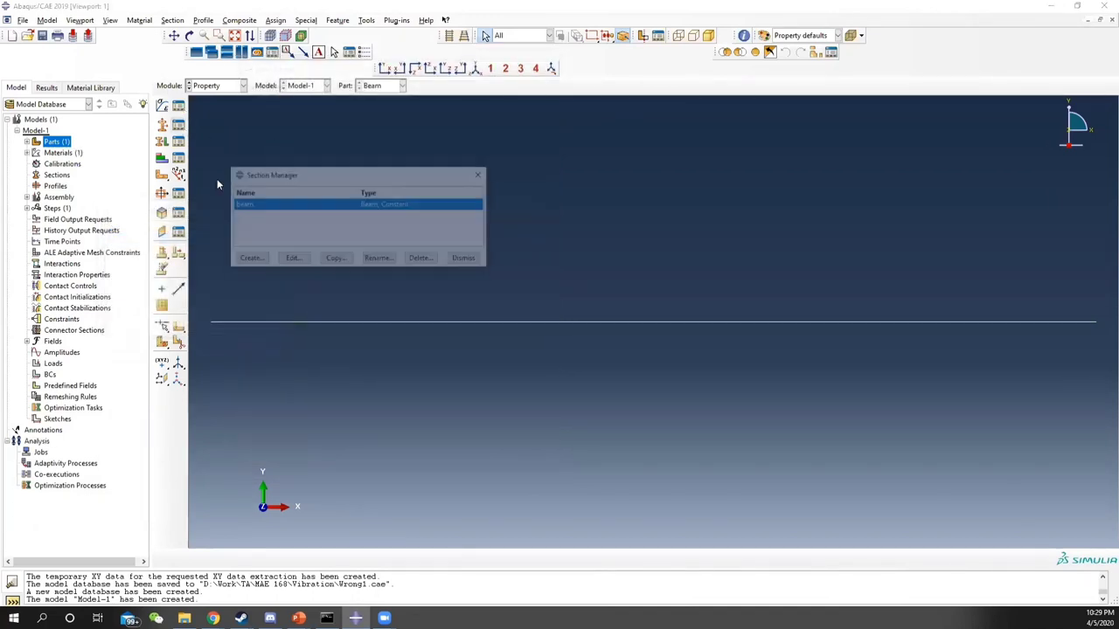
click(263, 262)
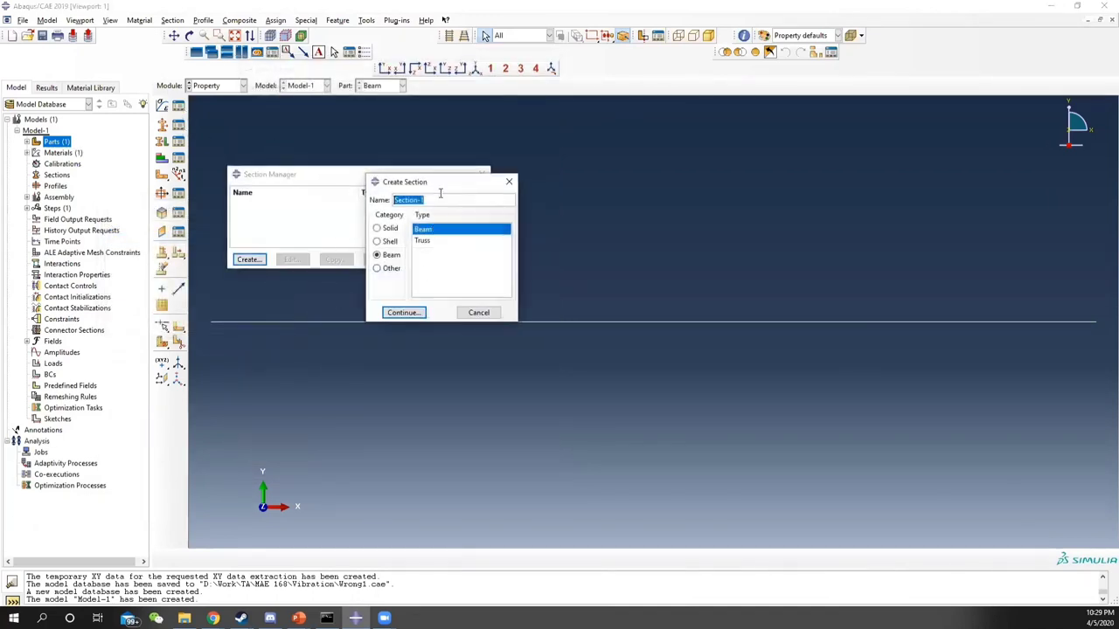
text(Be)
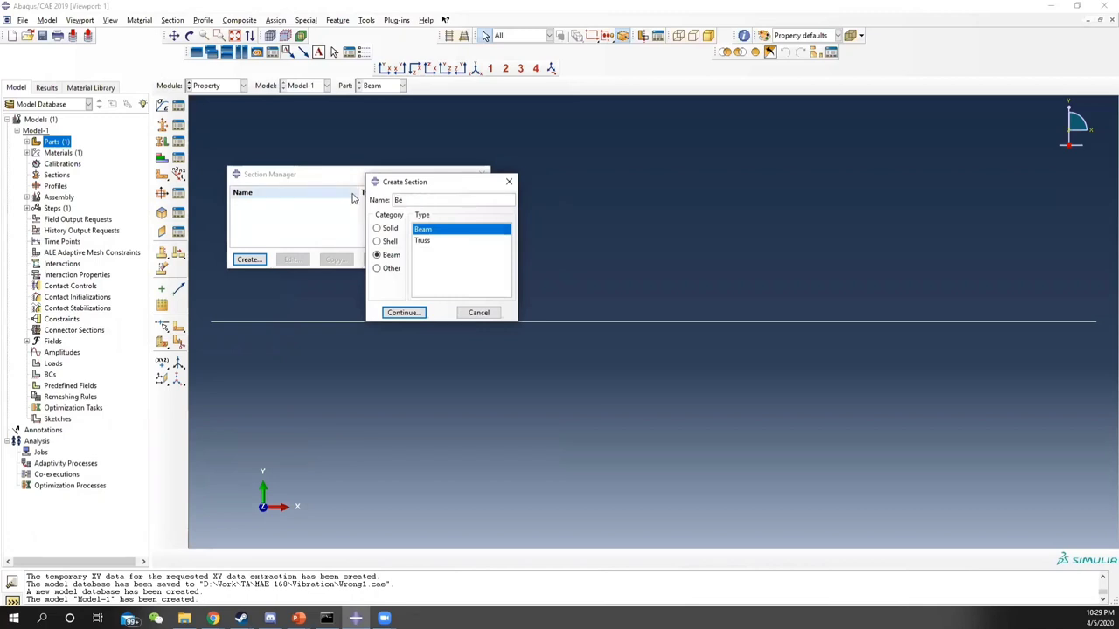
text(am_sect)
click(403, 313)
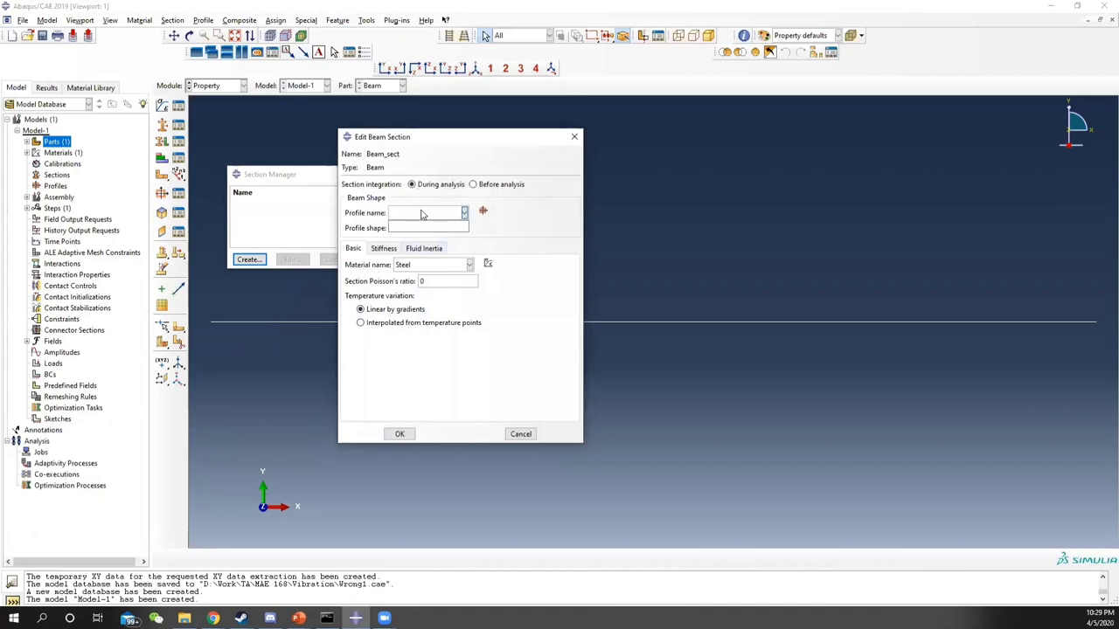
Give Beam_sect a new rectangular profile with a and b of 0.1, and set its section Poisson's ratio to 0.3.
click(482, 210)
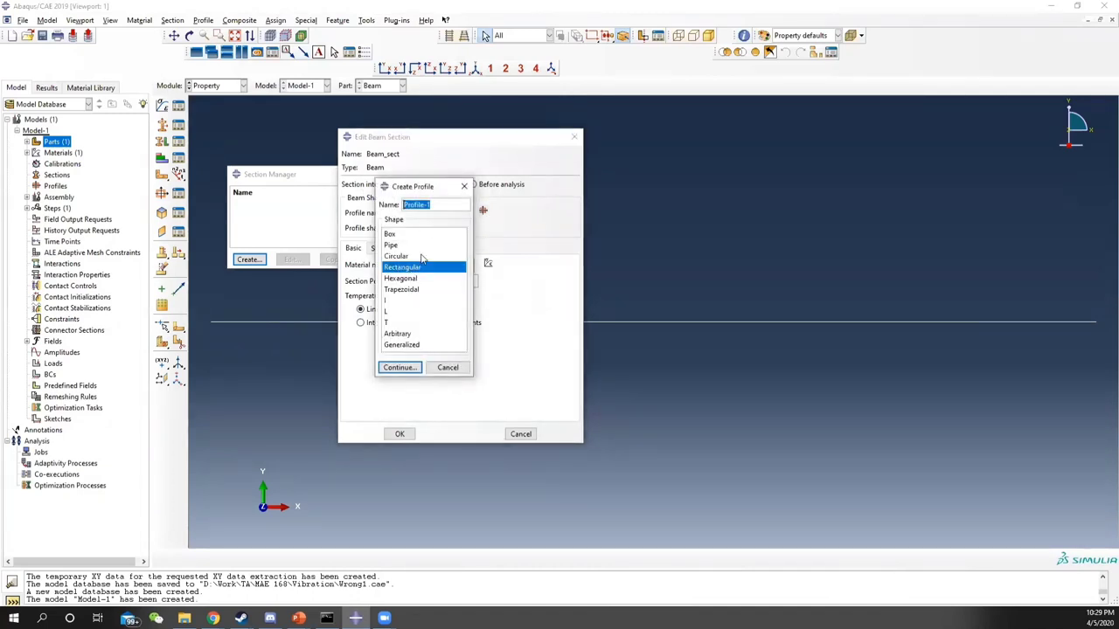
click(400, 367)
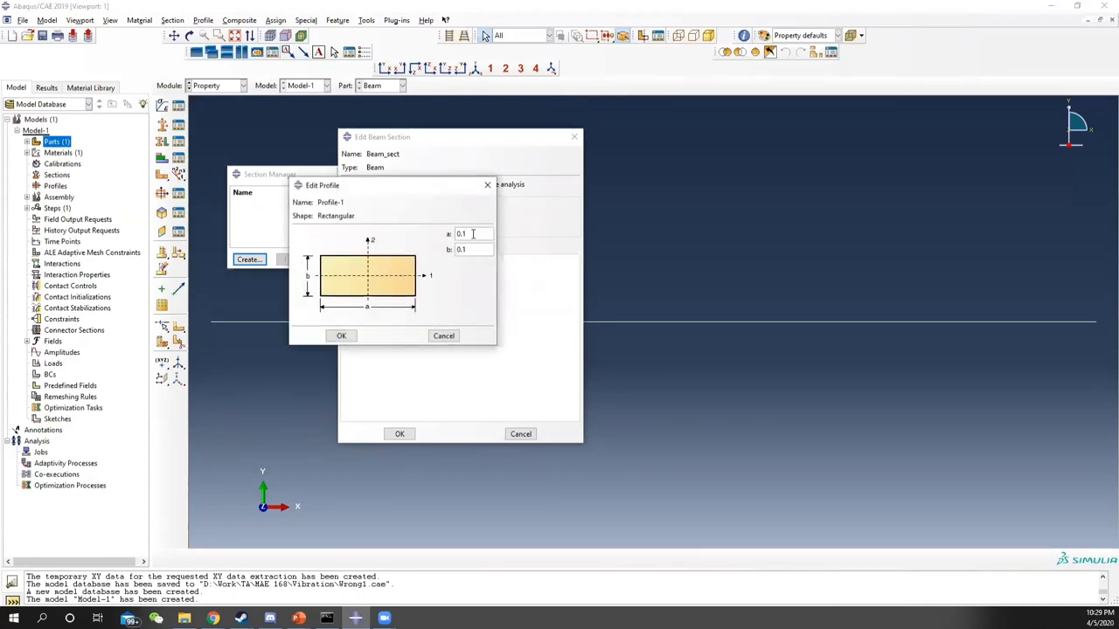
click(341, 336)
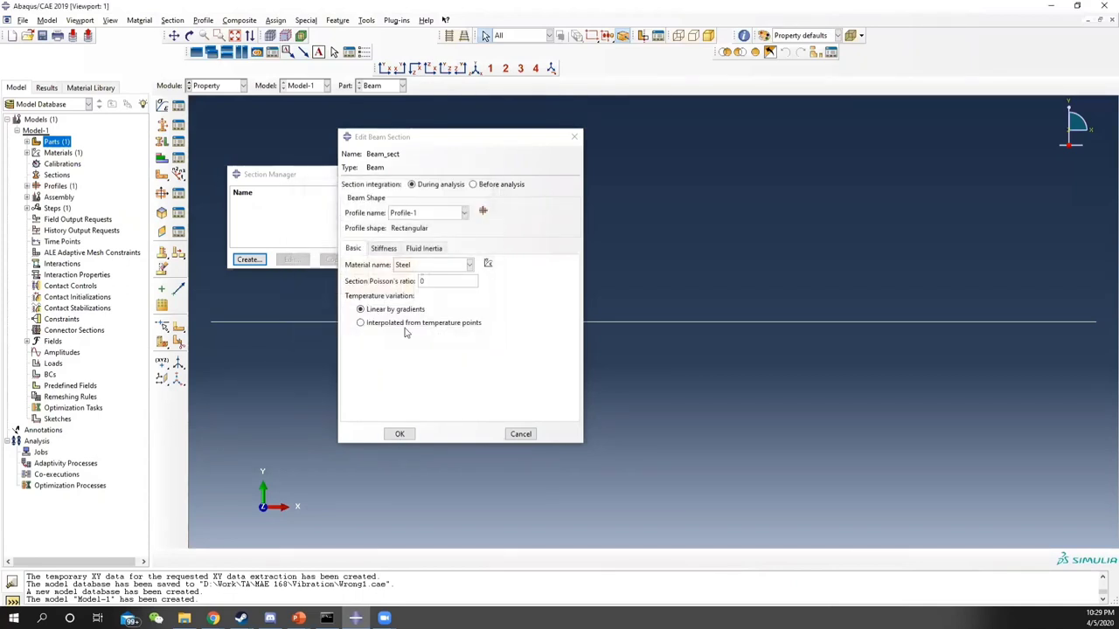
click(432, 281)
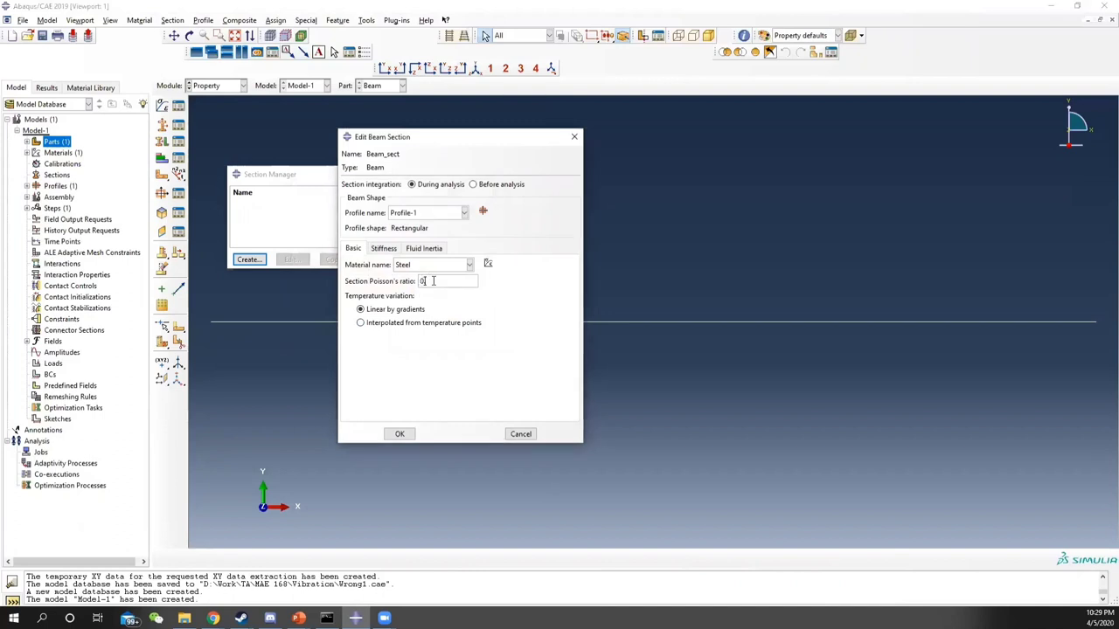
click(400, 434)
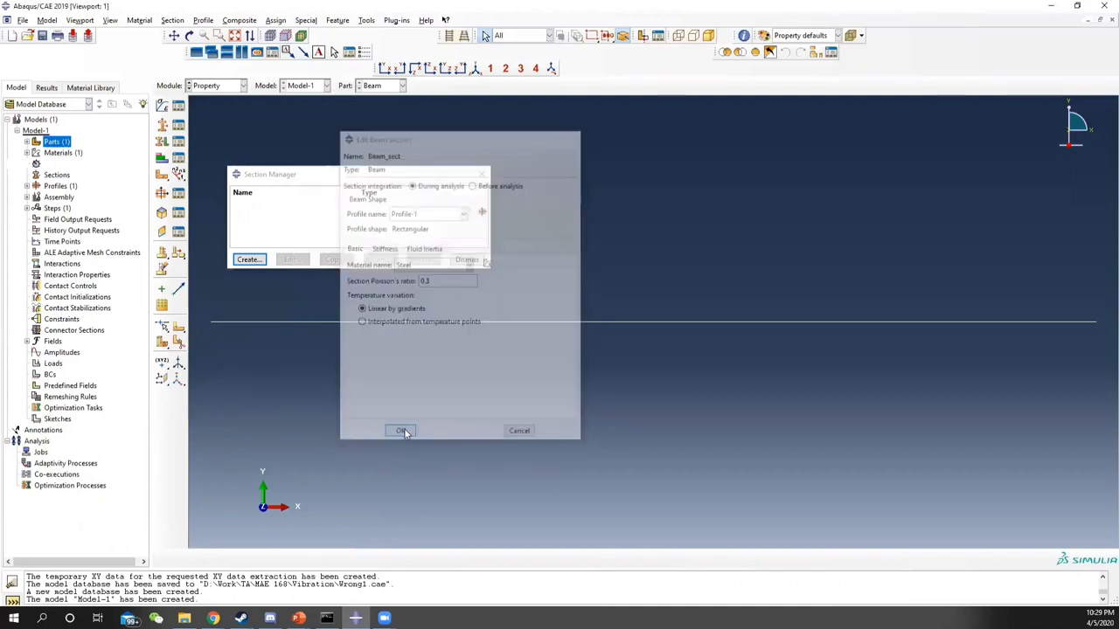
click(483, 173)
Assign the section Beam_sect to the whole beam line without creating a set.
click(162, 140)
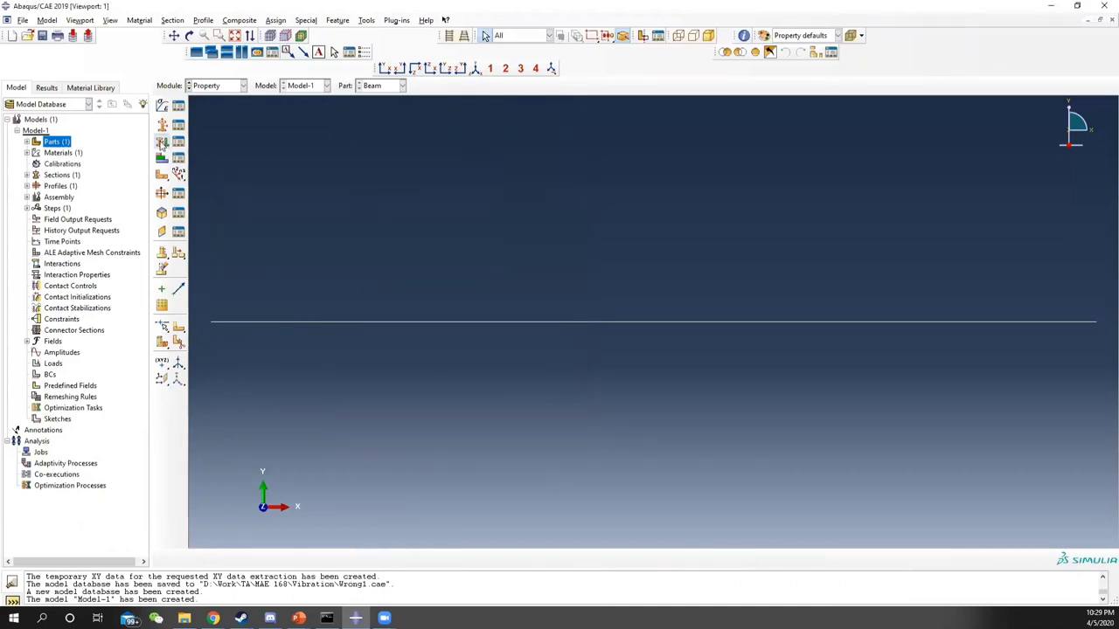
drag(427, 258, 629, 429)
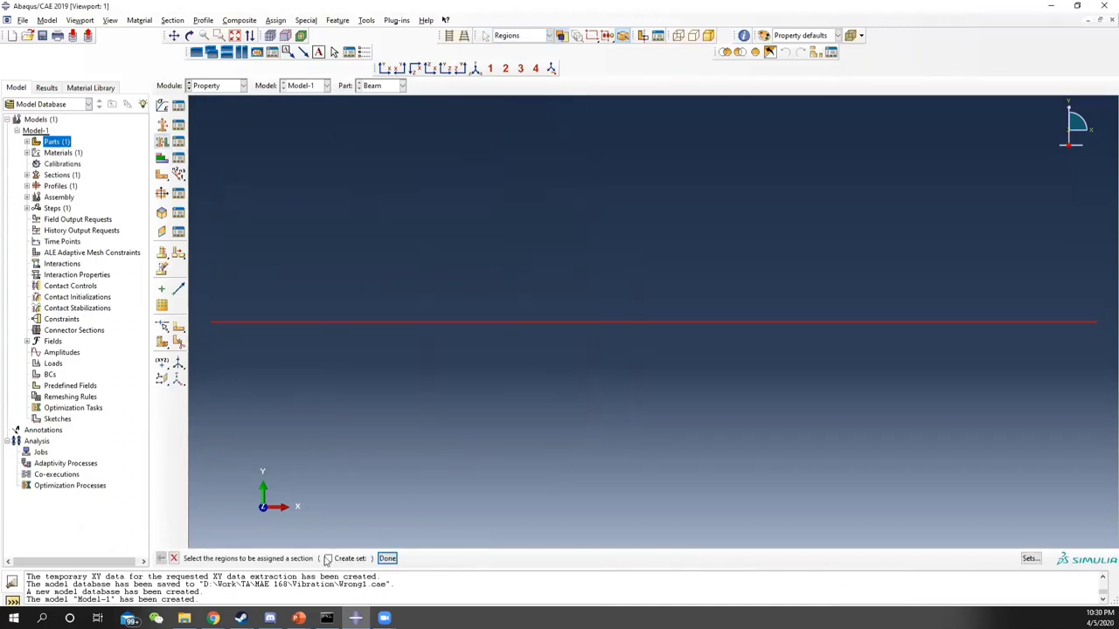
click(387, 559)
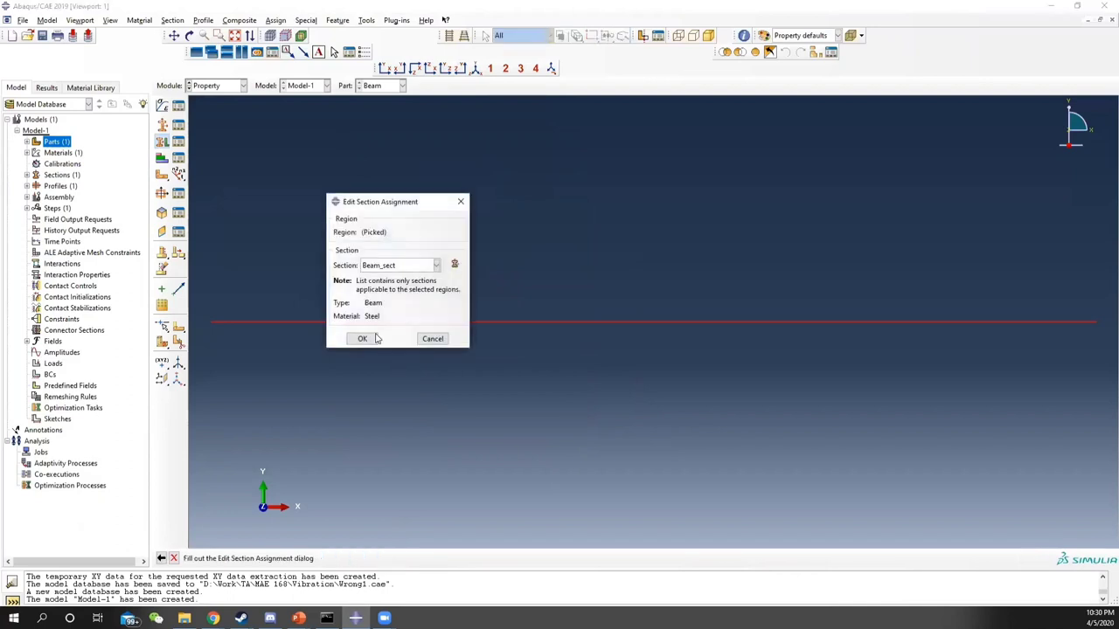
click(361, 336)
Assign a beam section orientation to the beam line with an n1 direction of 0.0,0.0,-1.0.
click(177, 174)
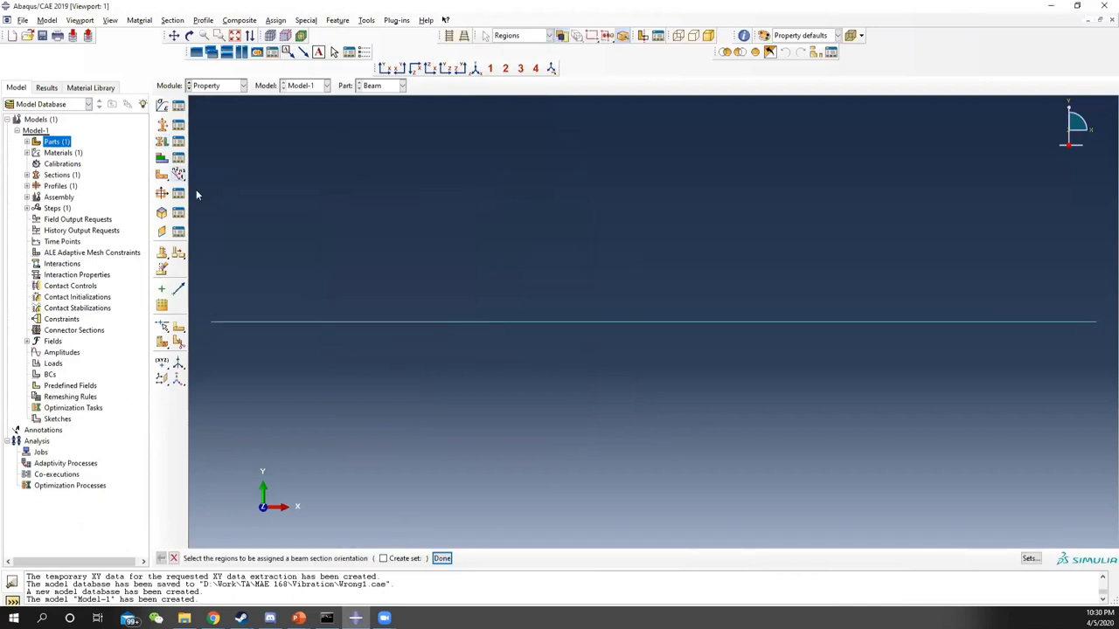
click(434, 322)
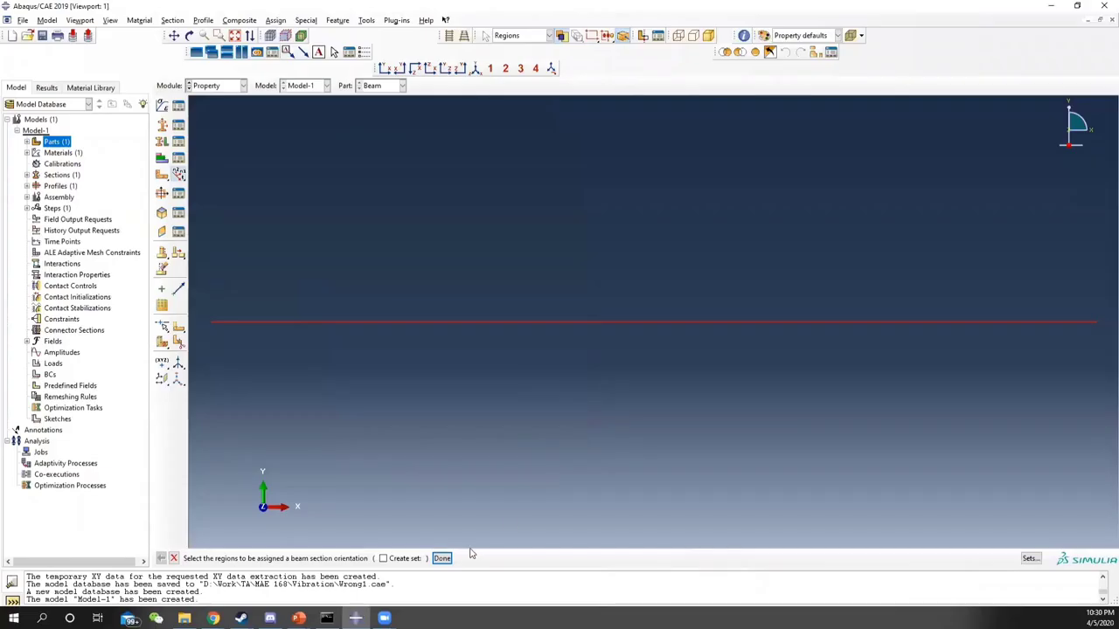
click(441, 558)
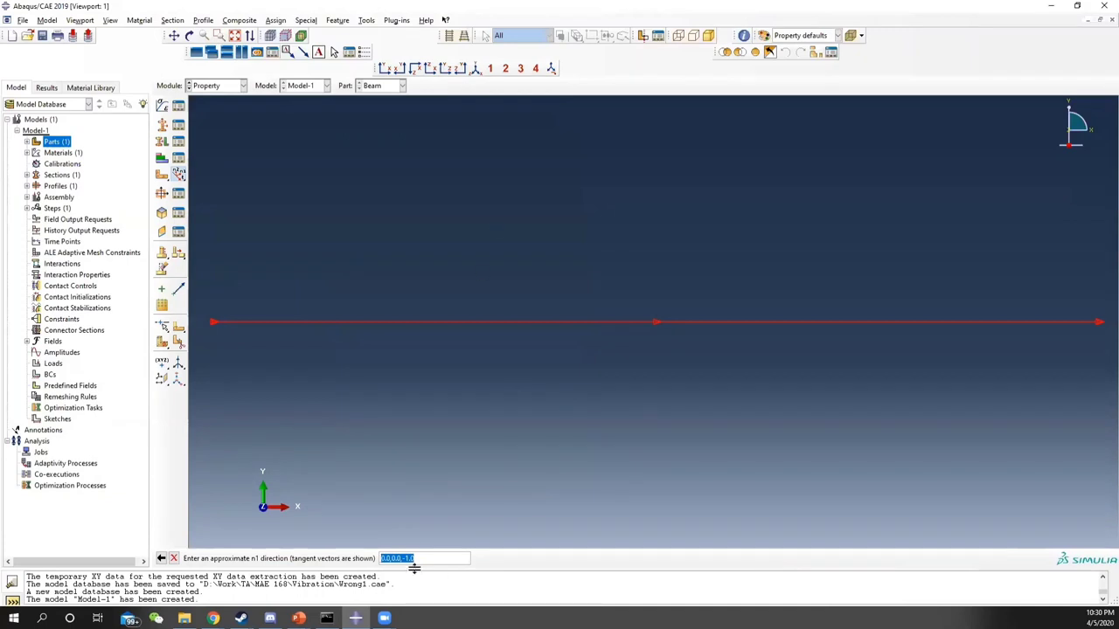
key(Return)
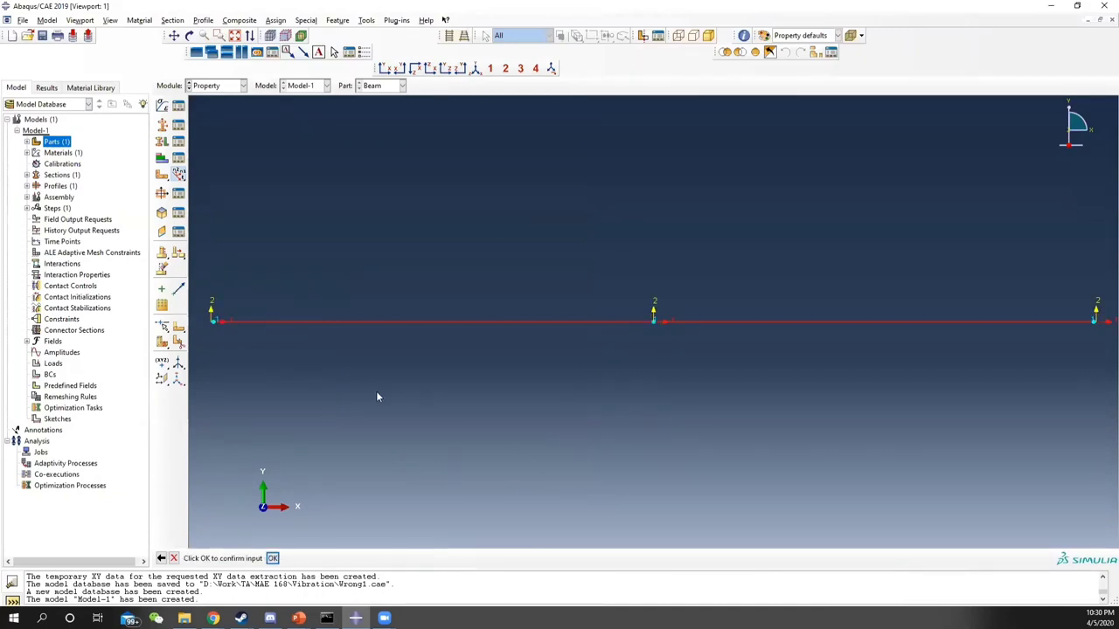
In the Step module, begin a new analysis step after Initial and name it Modal_analysis.
click(215, 86)
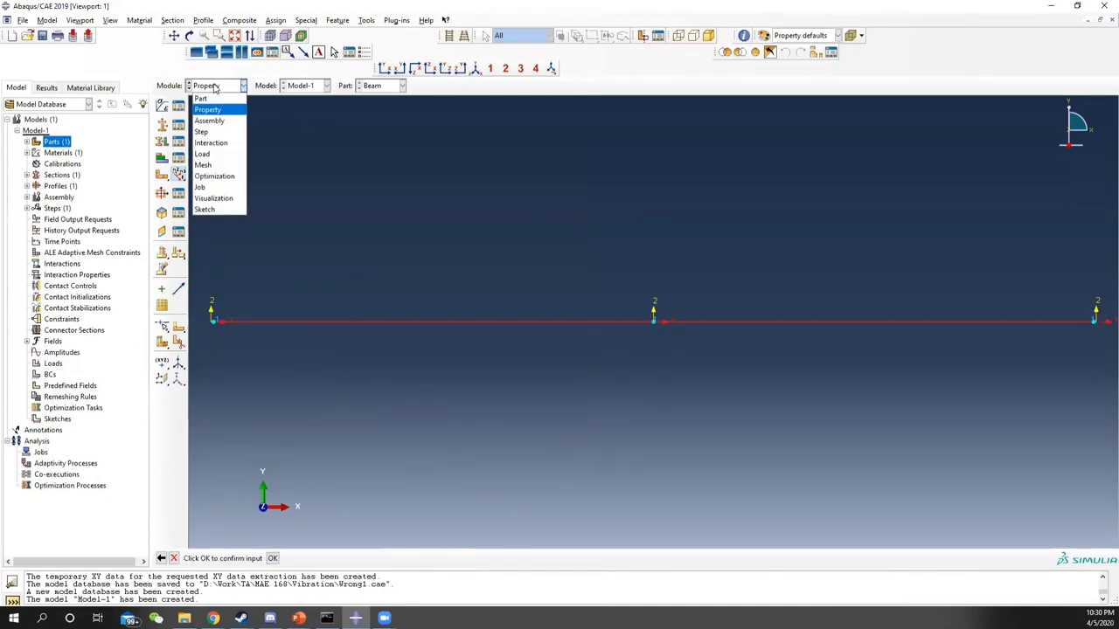
click(218, 132)
click(179, 106)
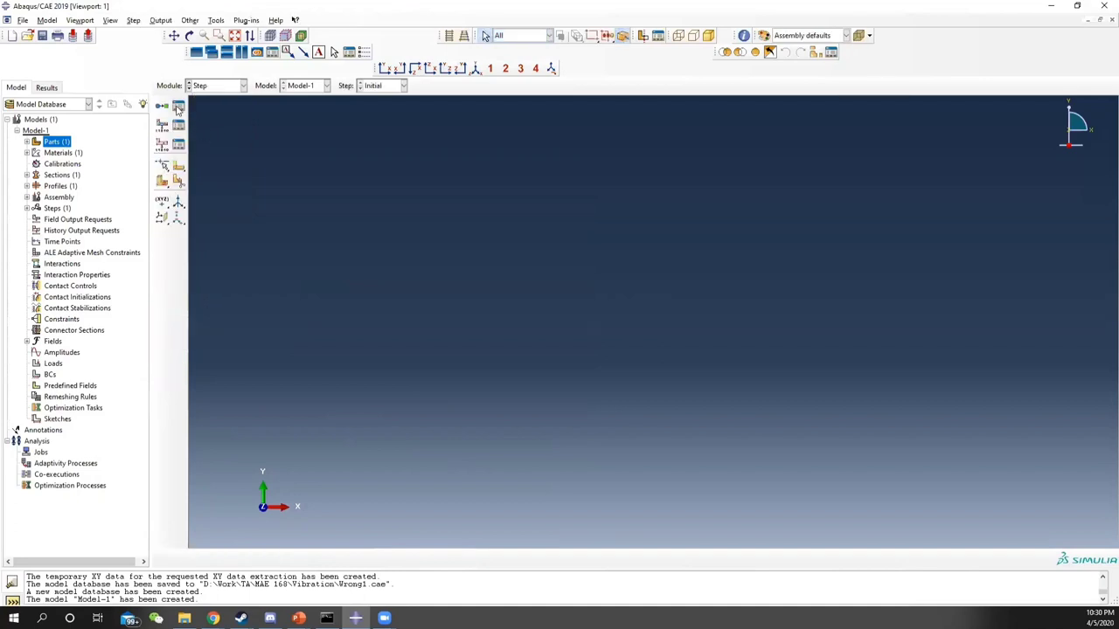
click(470, 285)
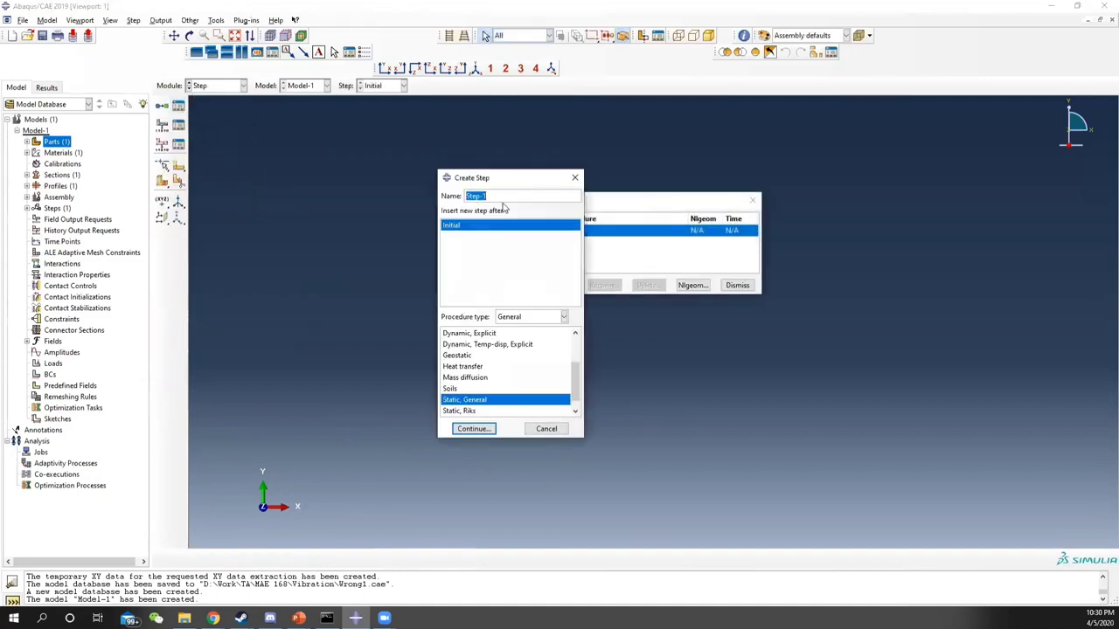
drag(446, 190, 416, 184)
text(Modal_analsy)
key(BackSpace)
key(BackSpace)
text(ysis)
Make Modal_analysis a linear perturbation Frequency step that requests 10 eigenvalues.
click(537, 319)
click(524, 338)
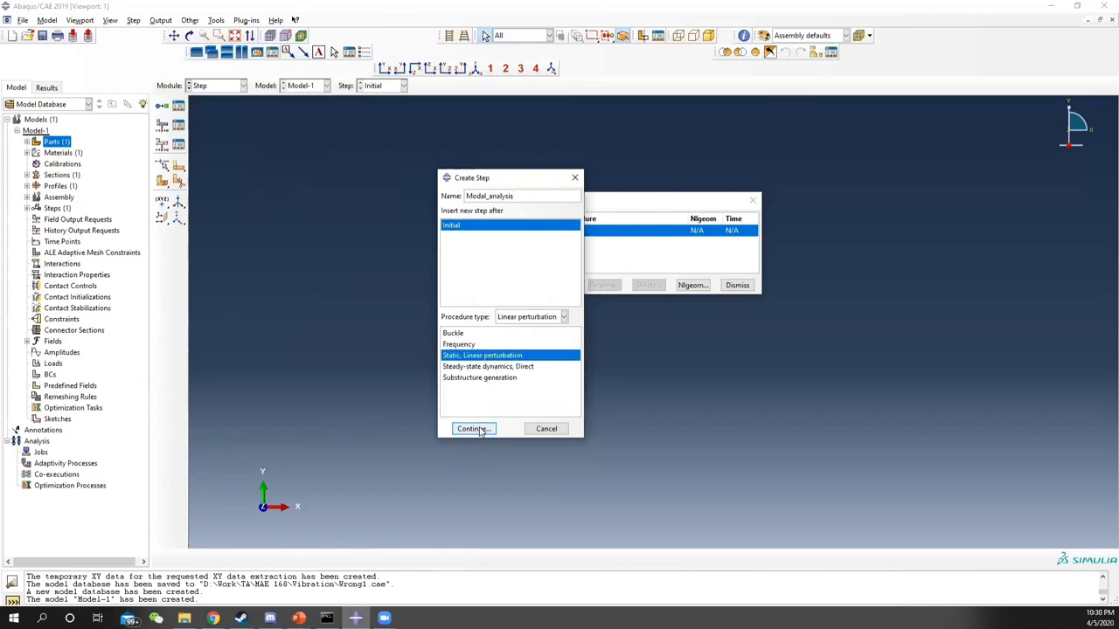
click(465, 346)
click(473, 428)
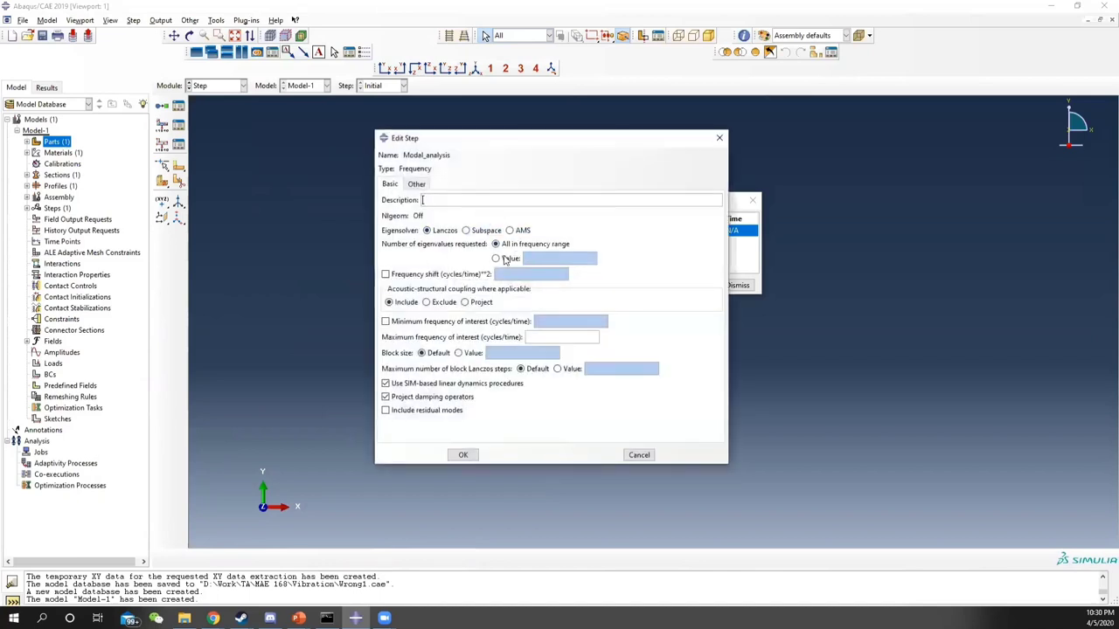
click(495, 258)
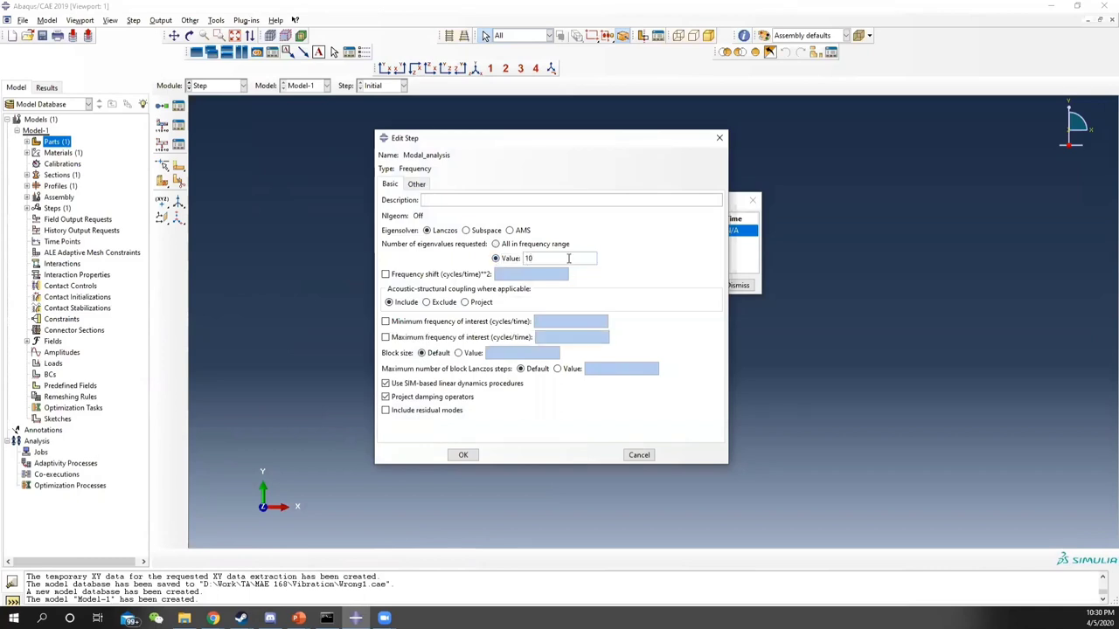
click(464, 455)
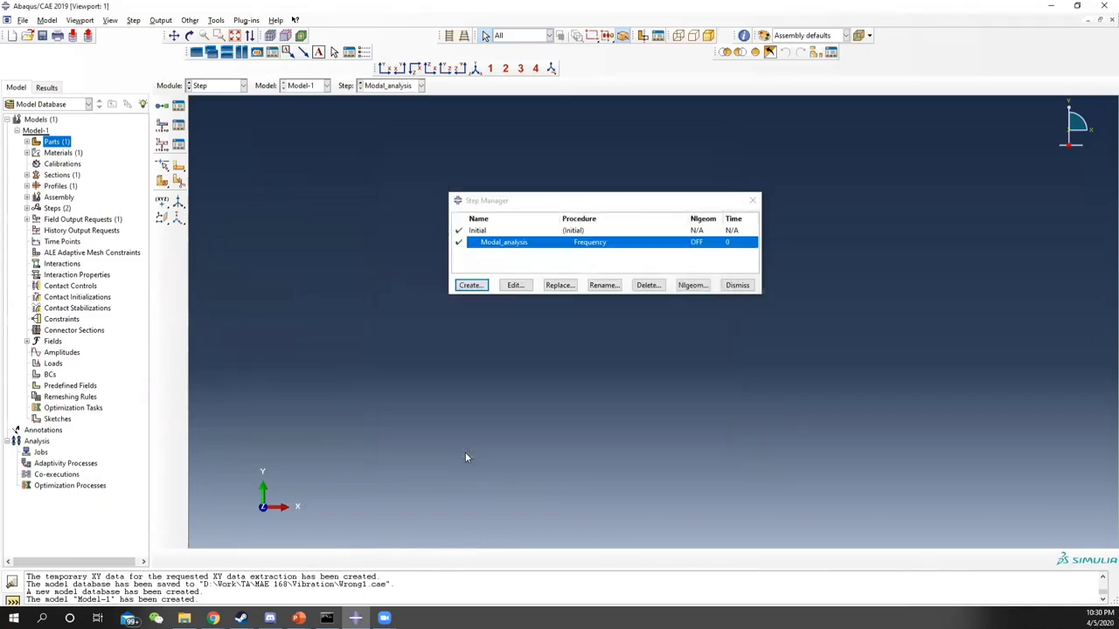
Create a linear perturbation Random response step named RVR after Modal_analysis.
click(470, 285)
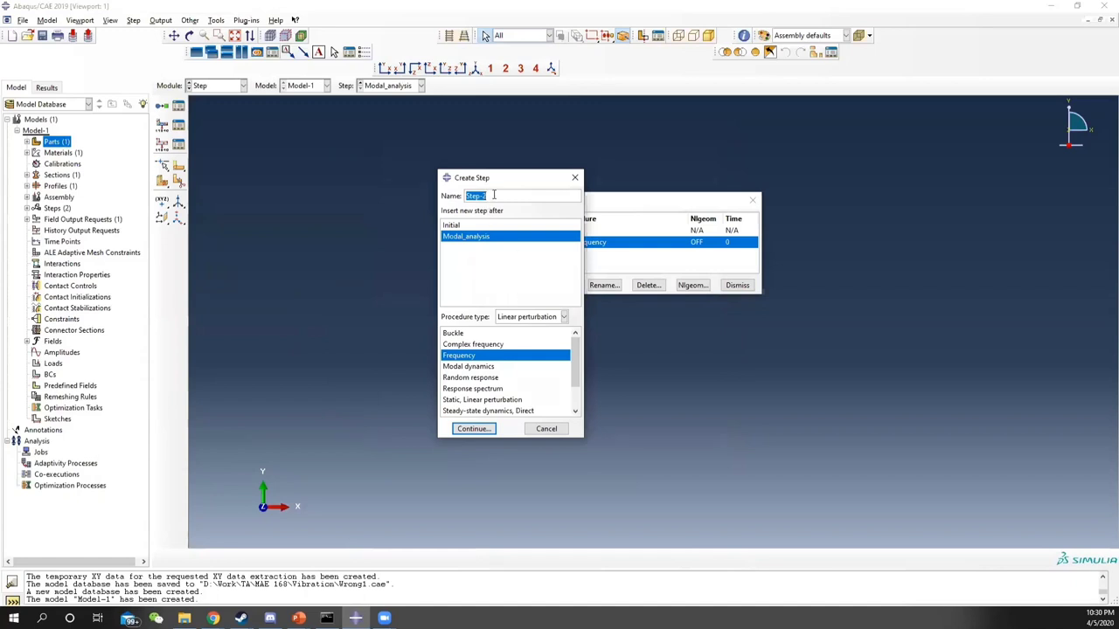
text(R)
click(475, 380)
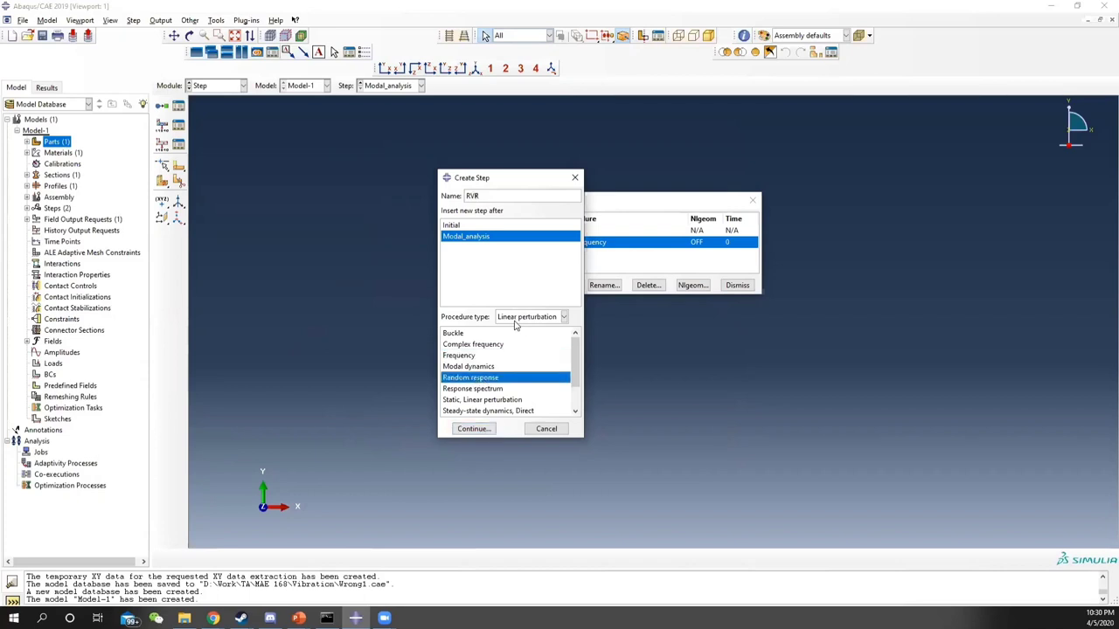
click(473, 428)
Give the RVR step a frequency range from 20 to 2000 with 30 points and a bias of 1.
click(426, 278)
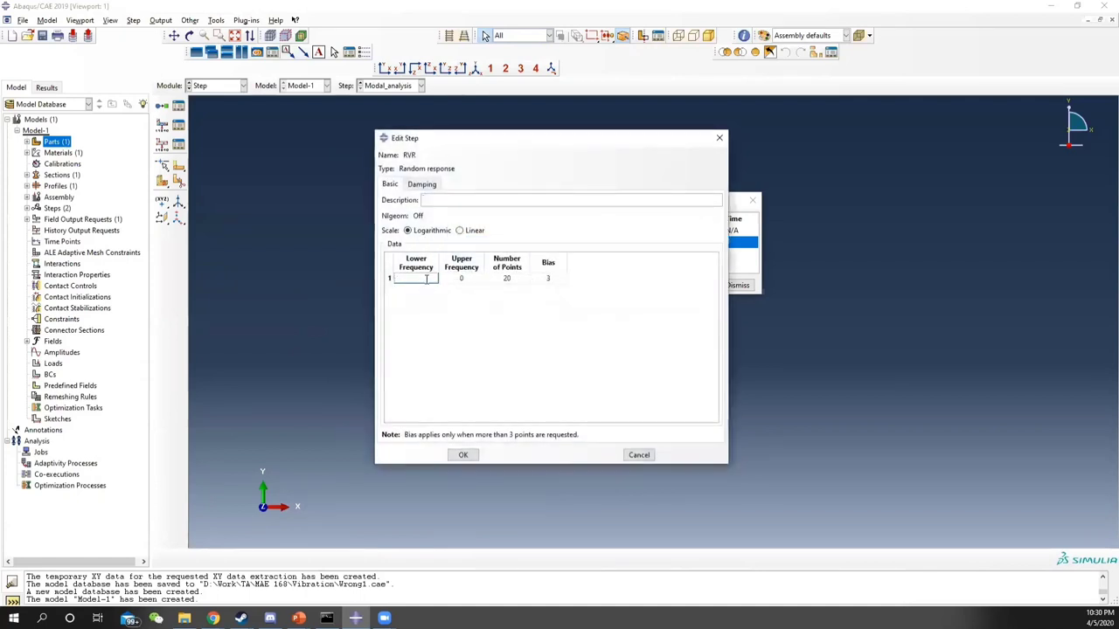
key(Tab)
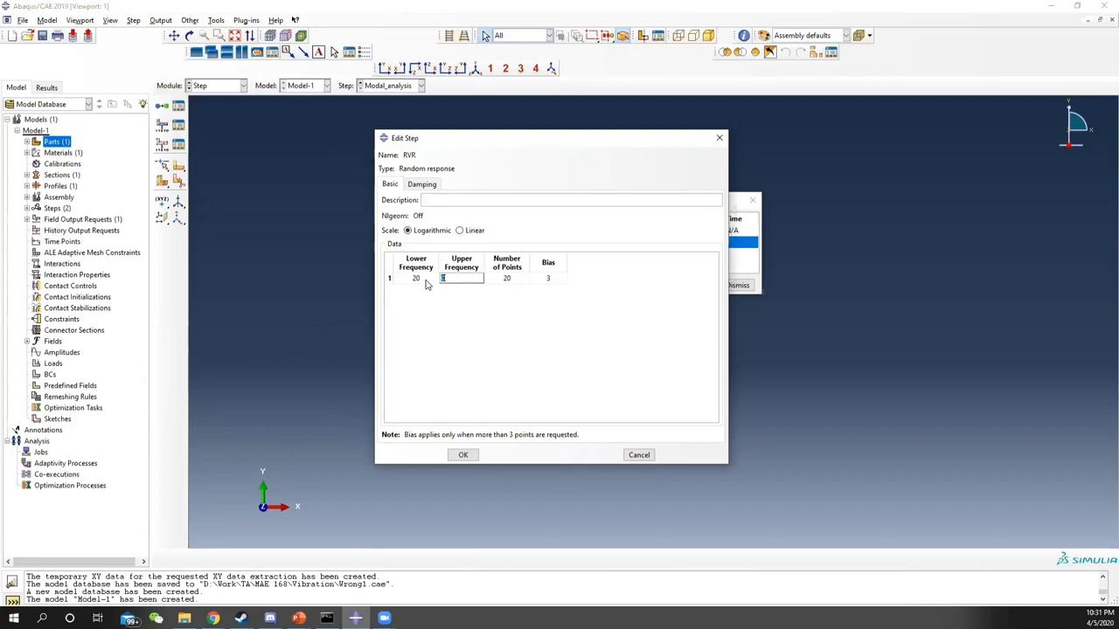
text(2000)
key(Tab)
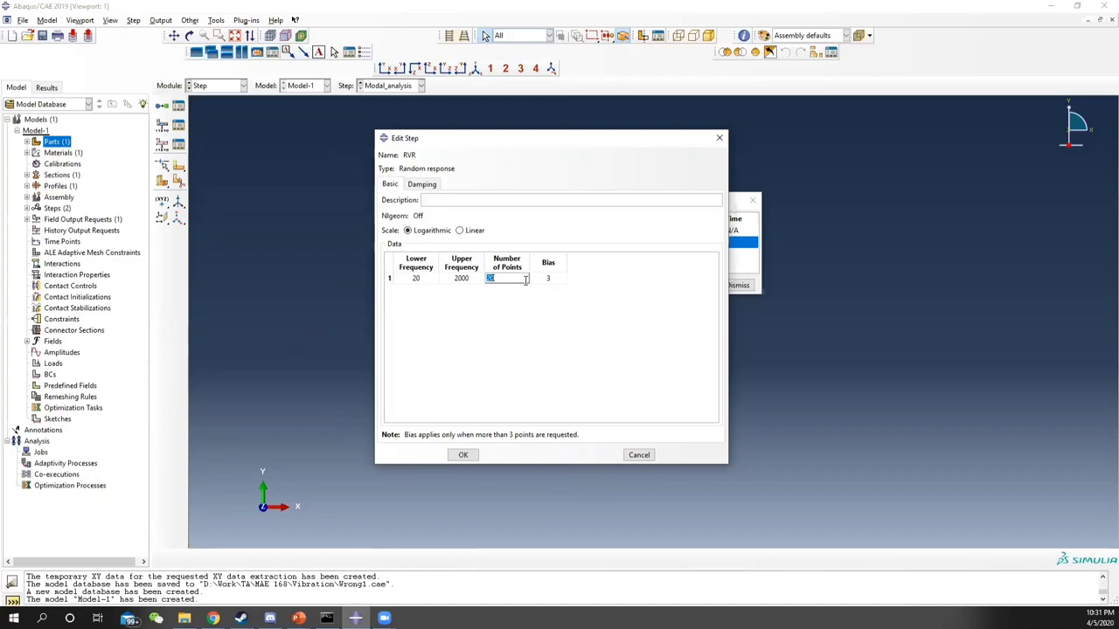
text(30)
click(557, 278)
text(1)
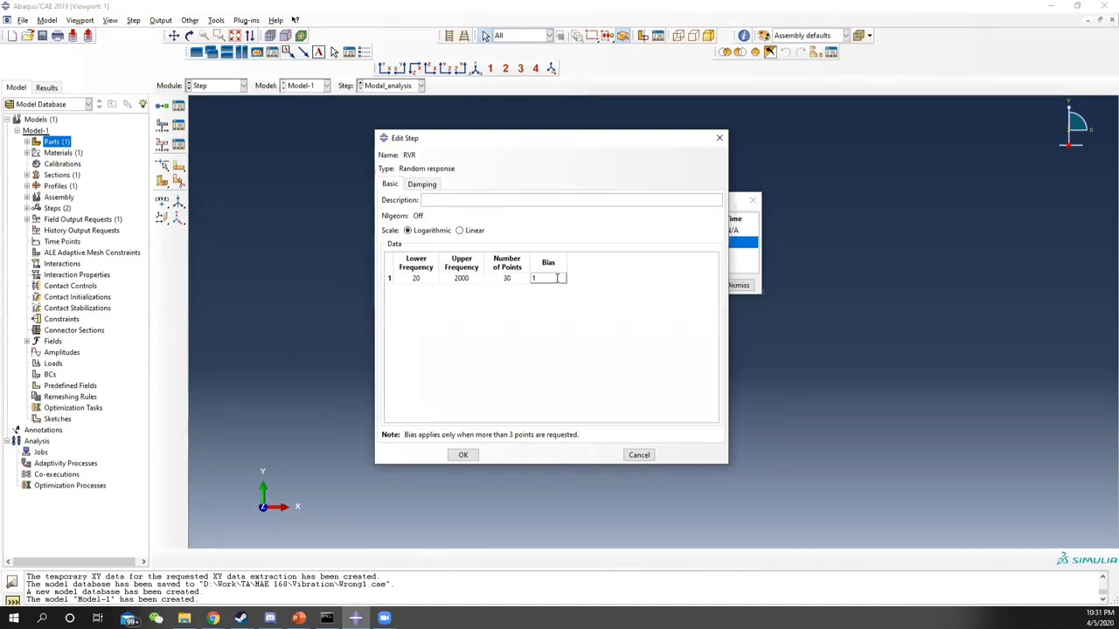
click(536, 279)
Enable structural damping over modes for the RVR step, fill in its row starting at mode 1, and accept the step.
click(421, 184)
click(397, 184)
click(429, 184)
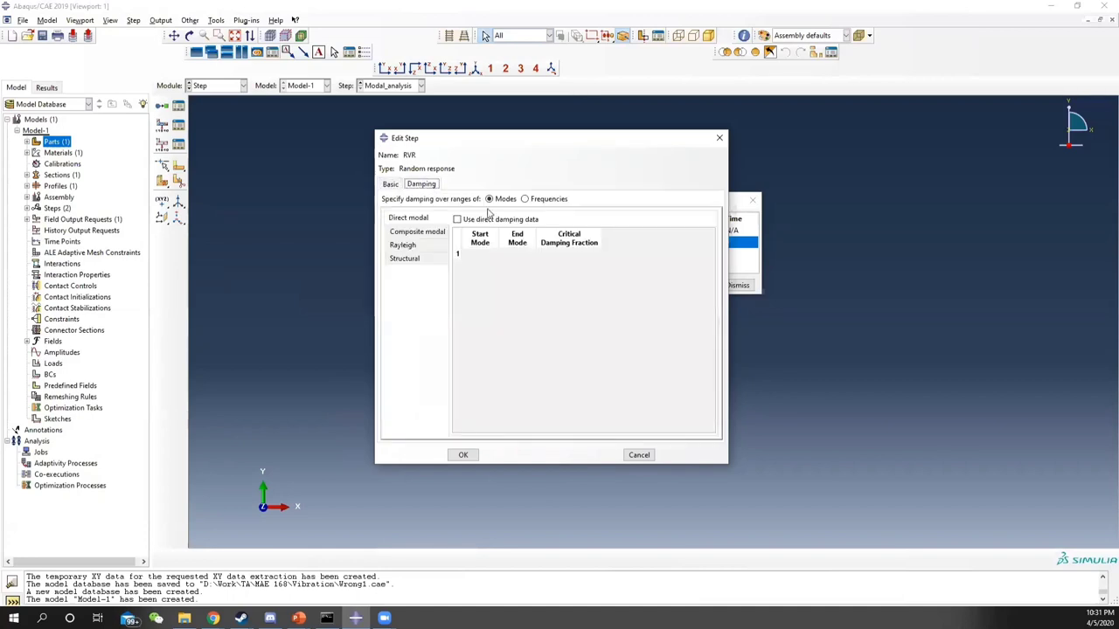
click(419, 261)
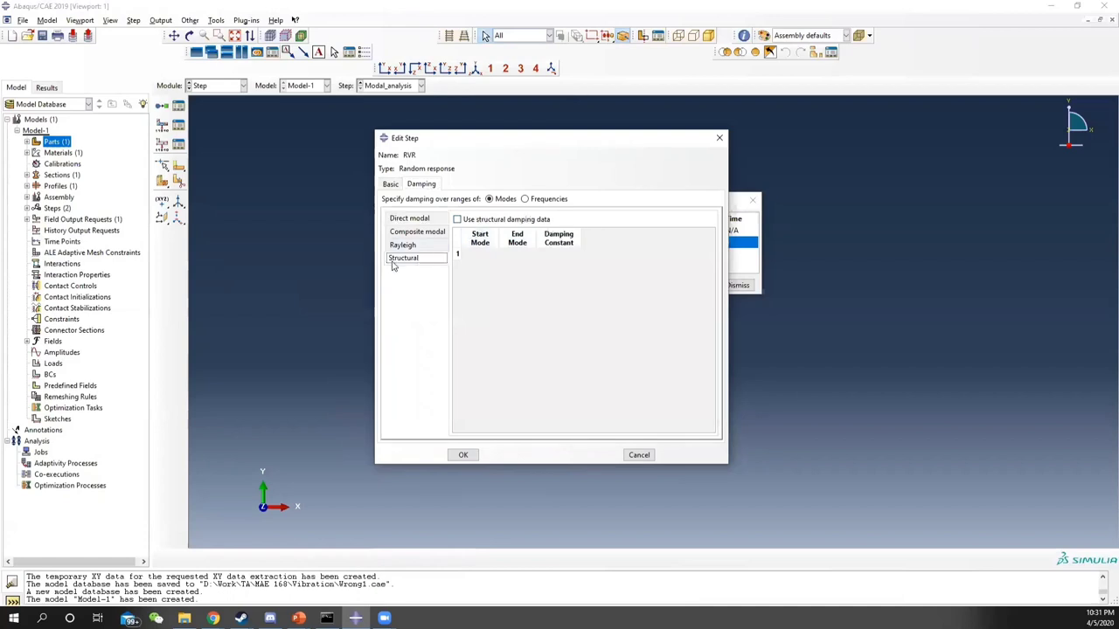
click(457, 219)
click(494, 253)
text(1)
click(517, 255)
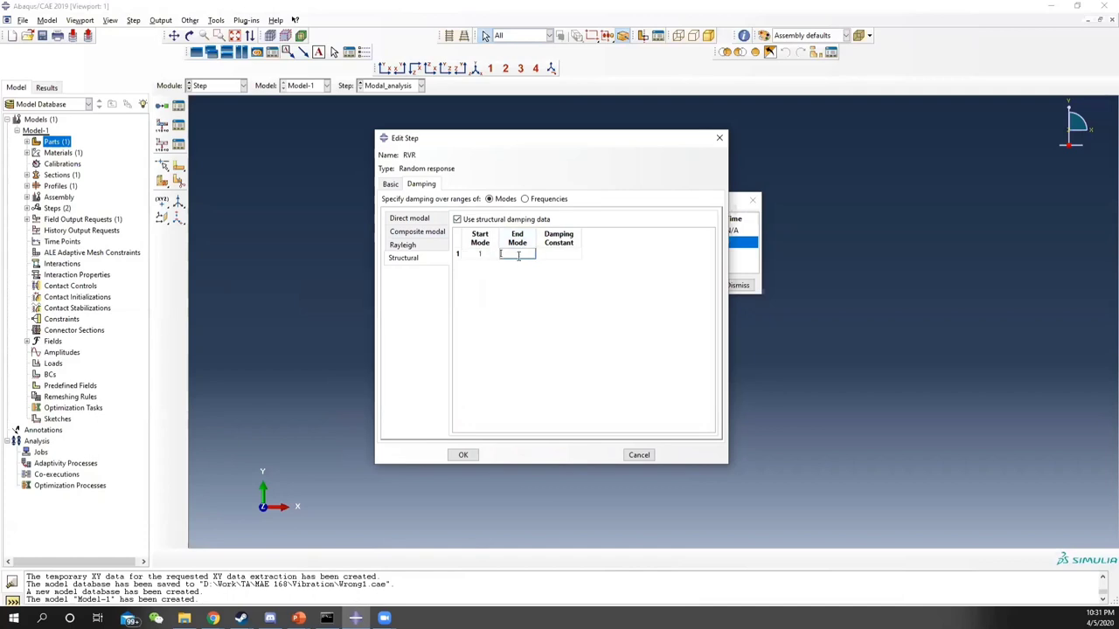
click(572, 254)
key(Return)
click(463, 454)
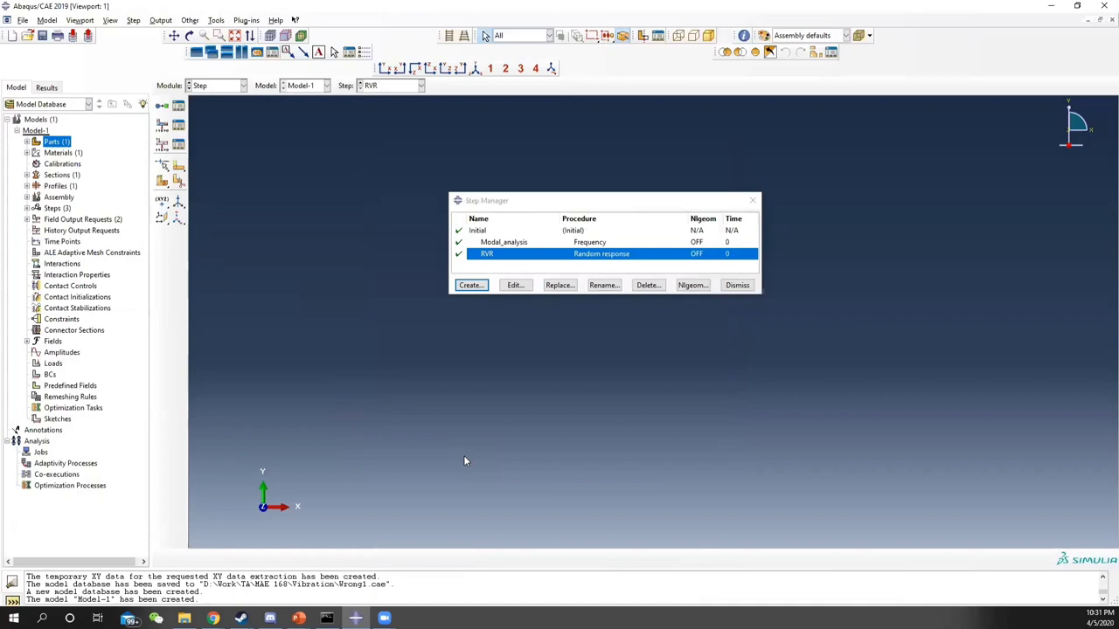
Add all Stresses variables to the field output request F-Output-1 of the Modal_analysis step.
click(755, 202)
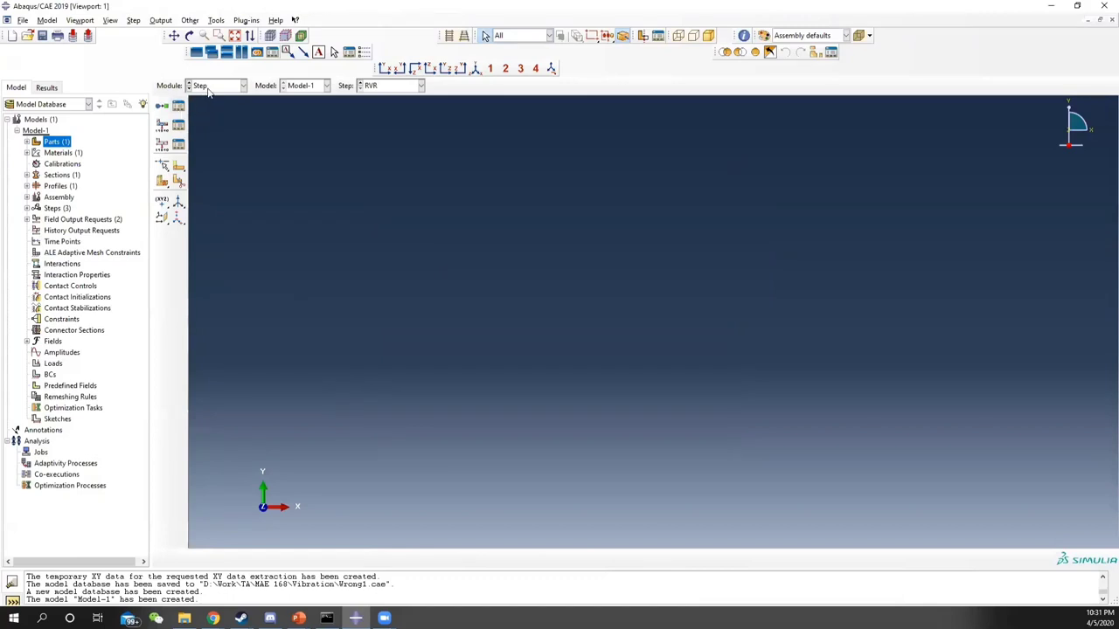
click(210, 87)
click(439, 202)
click(178, 125)
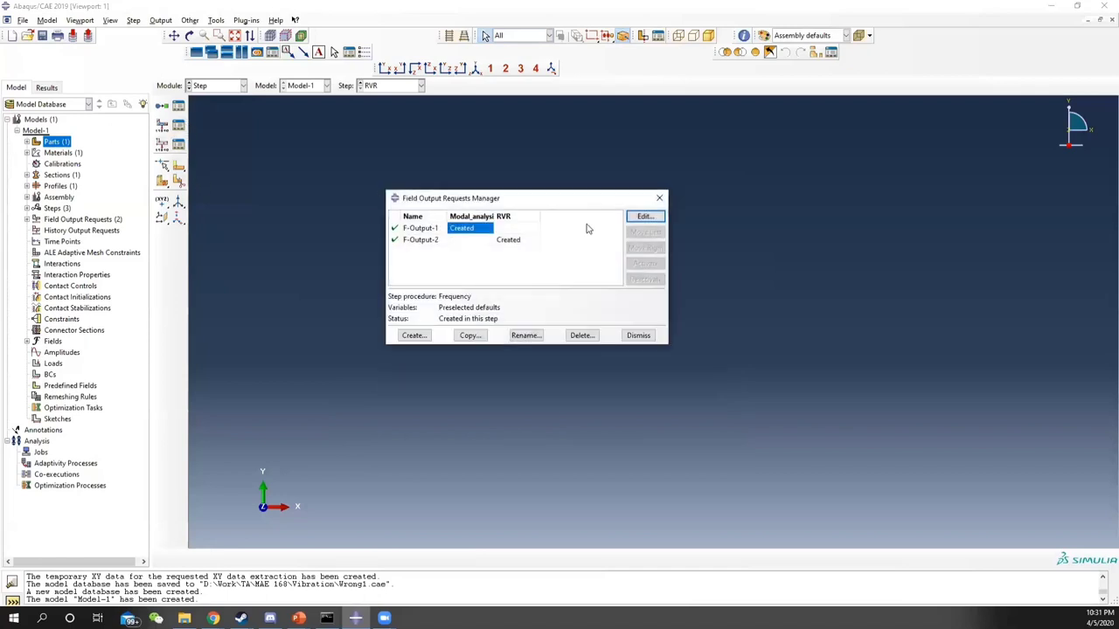
click(646, 217)
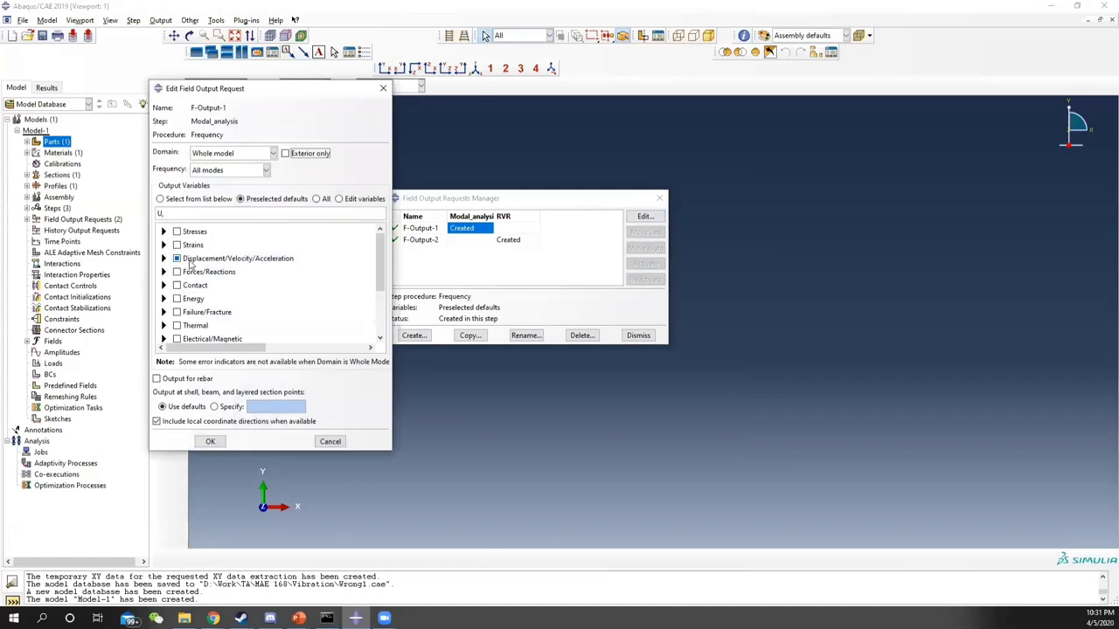
click(164, 232)
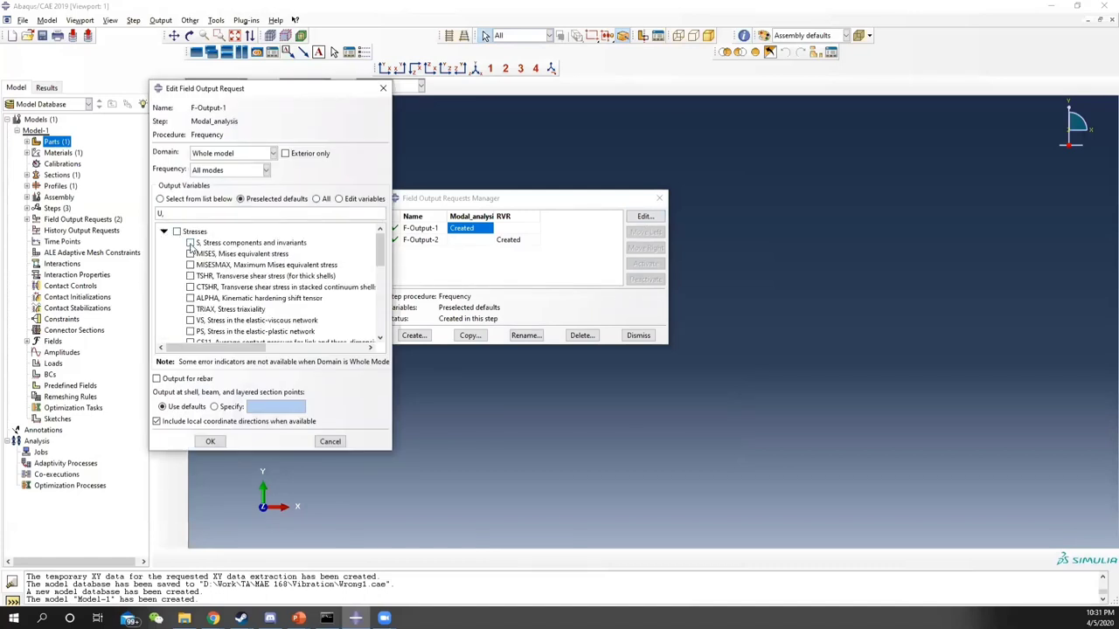
click(164, 232)
click(176, 232)
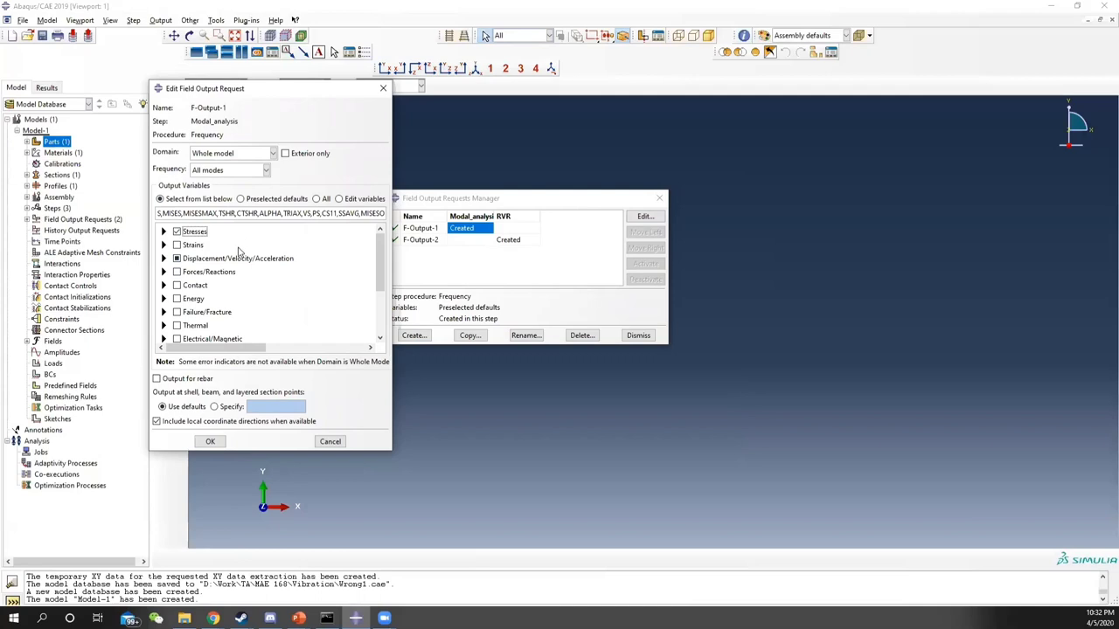
click(210, 443)
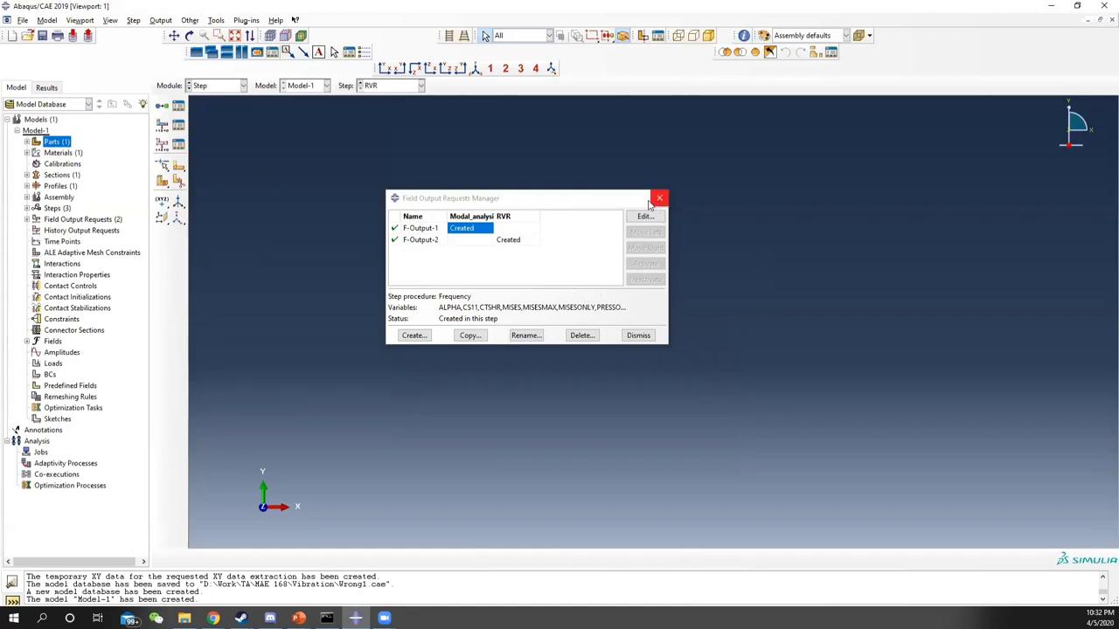
Review the output variables of the RVR step's field output request and keep the preselected defaults.
click(530, 242)
click(645, 217)
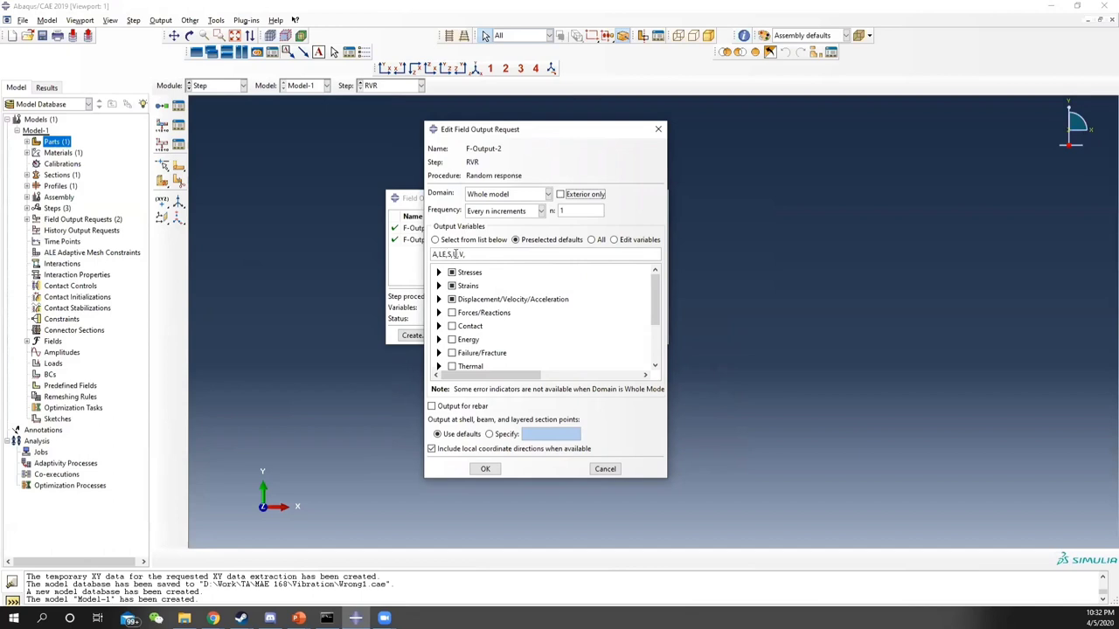
click(486, 470)
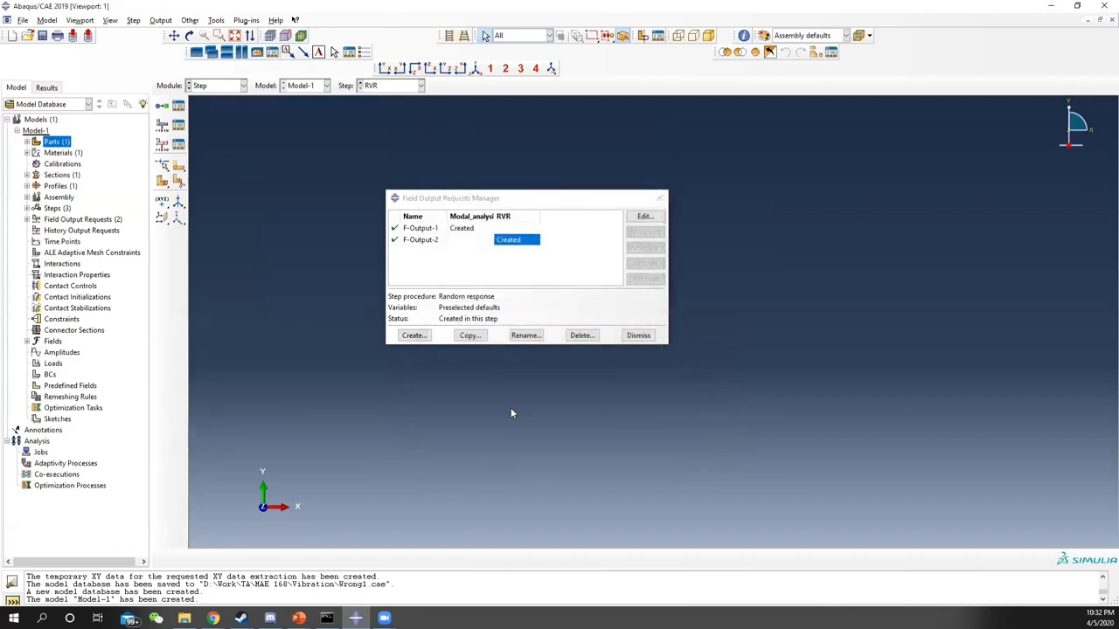
click(657, 197)
In the Assembly module, create an independent instance of the Beam part.
click(199, 85)
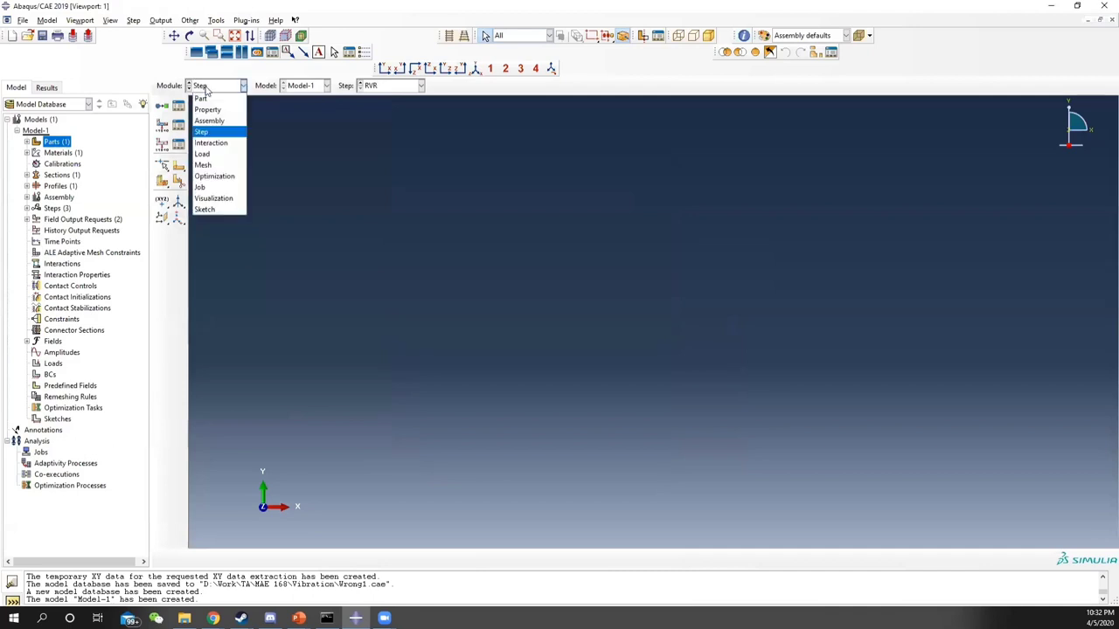
click(226, 154)
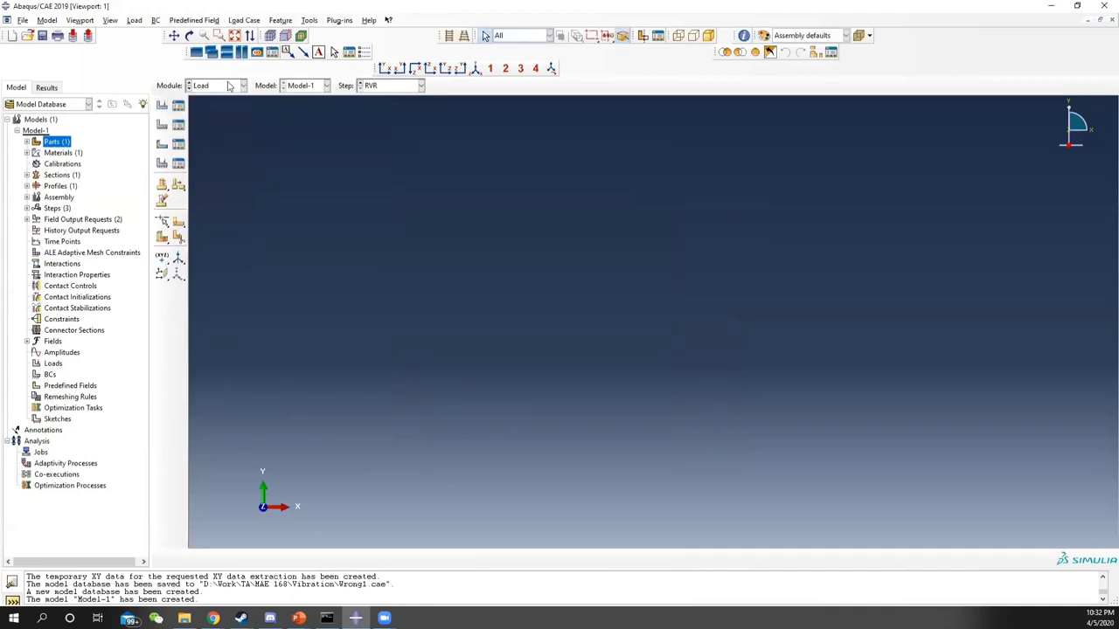
click(226, 85)
click(210, 113)
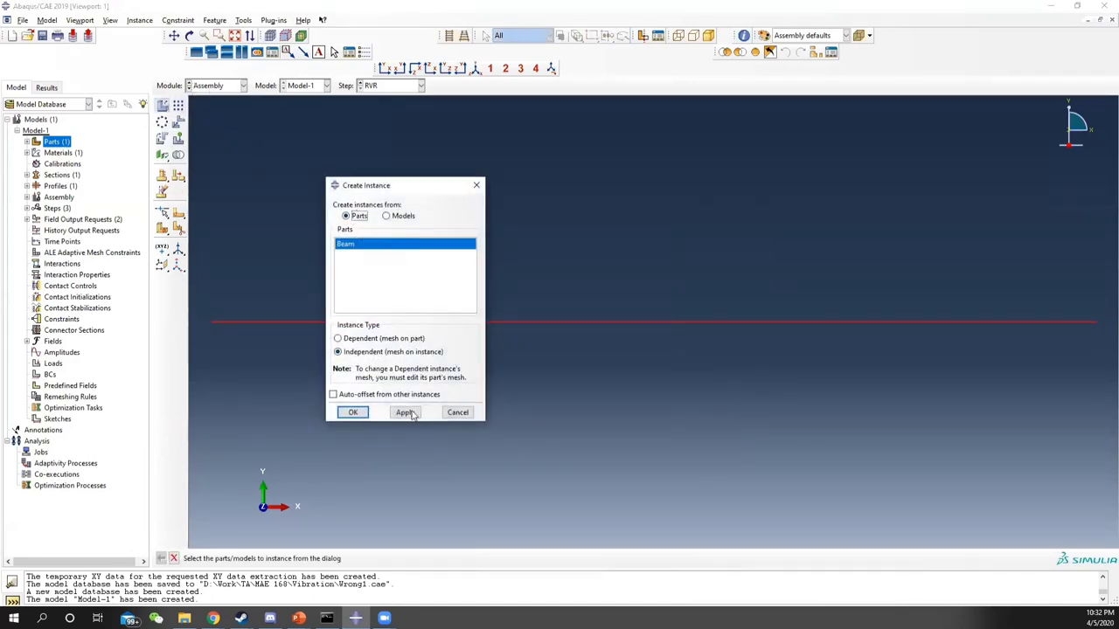
click(353, 411)
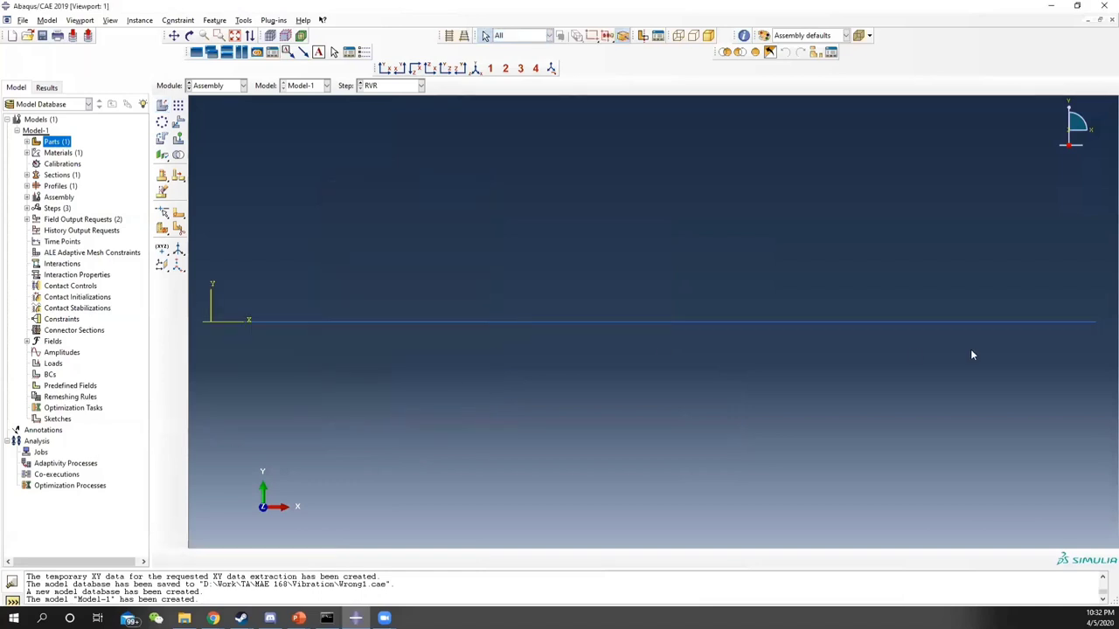
In the Load module, create the encastre boundary condition BC-1 in the Initial step at the beam's end on the origin.
click(214, 85)
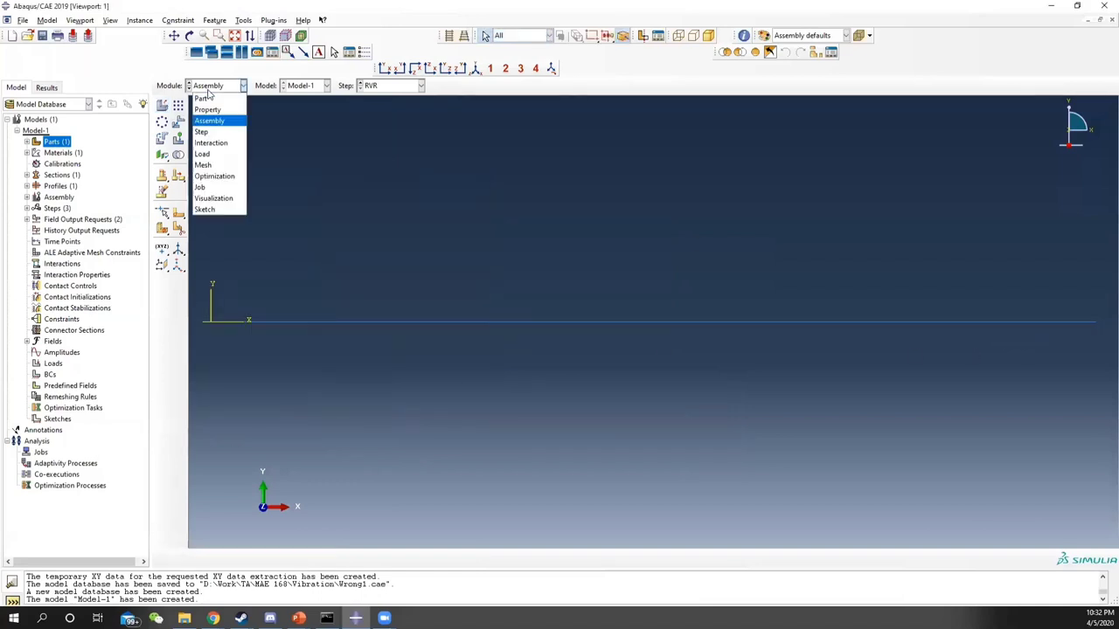
click(220, 158)
click(178, 125)
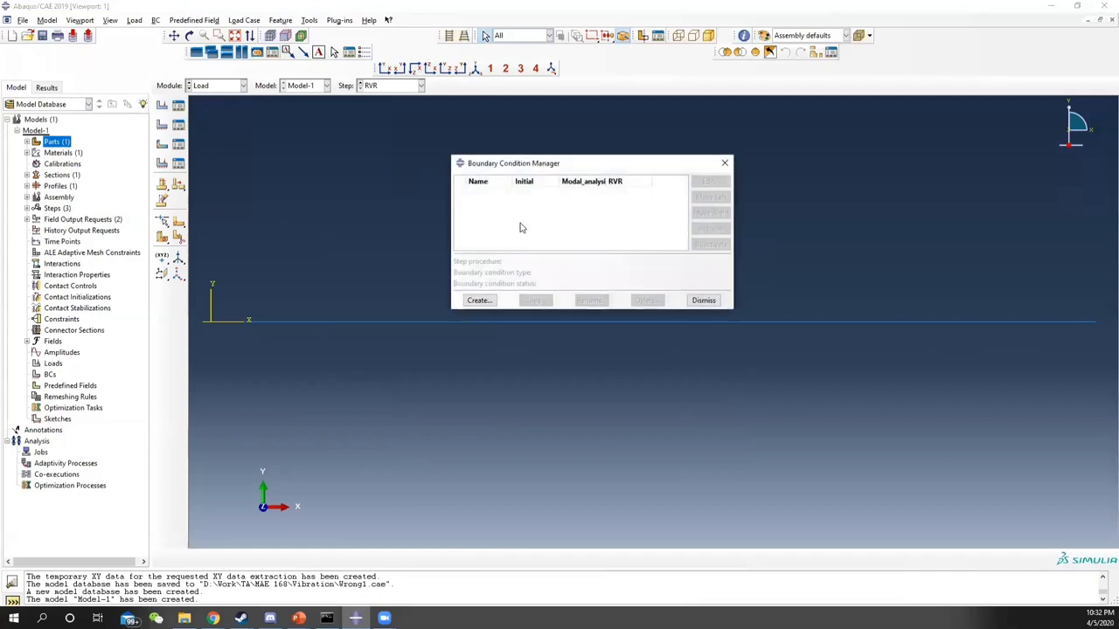
click(479, 301)
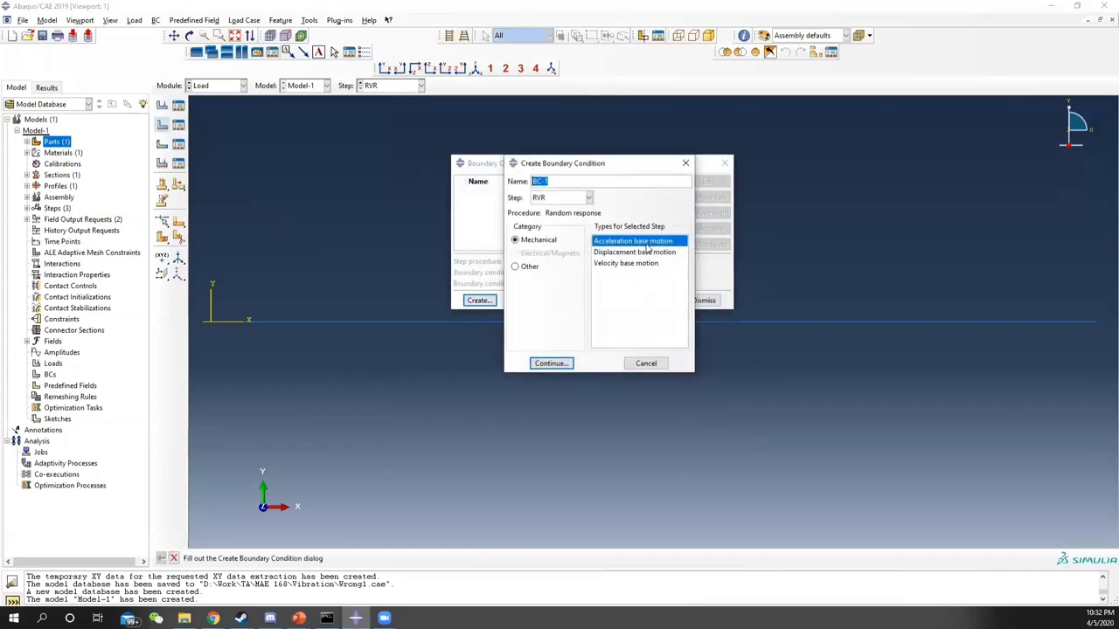
click(584, 199)
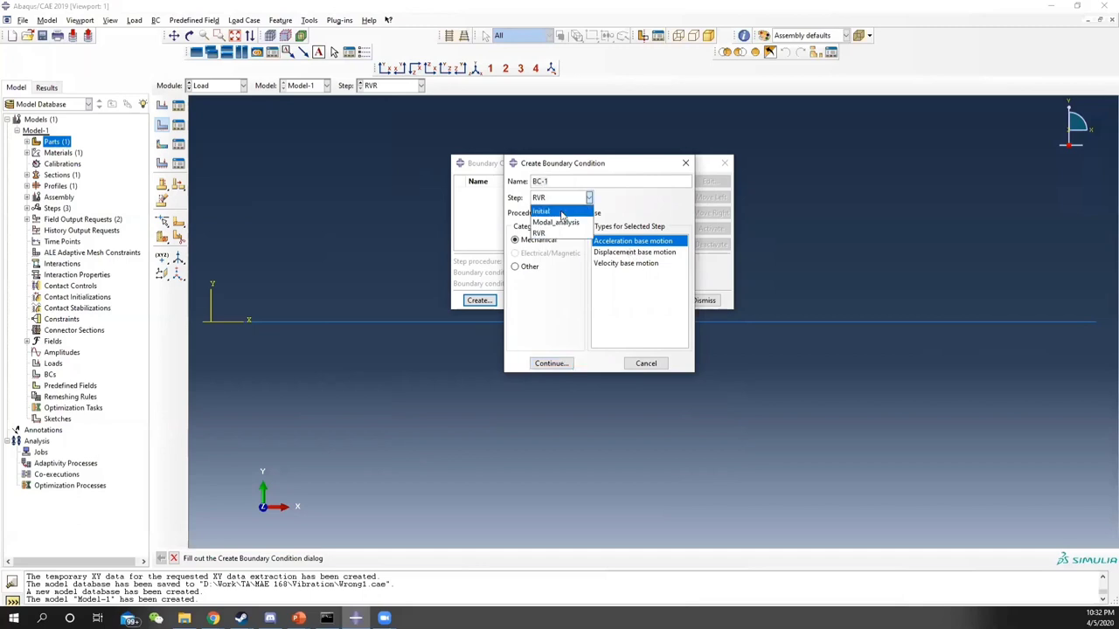
click(561, 212)
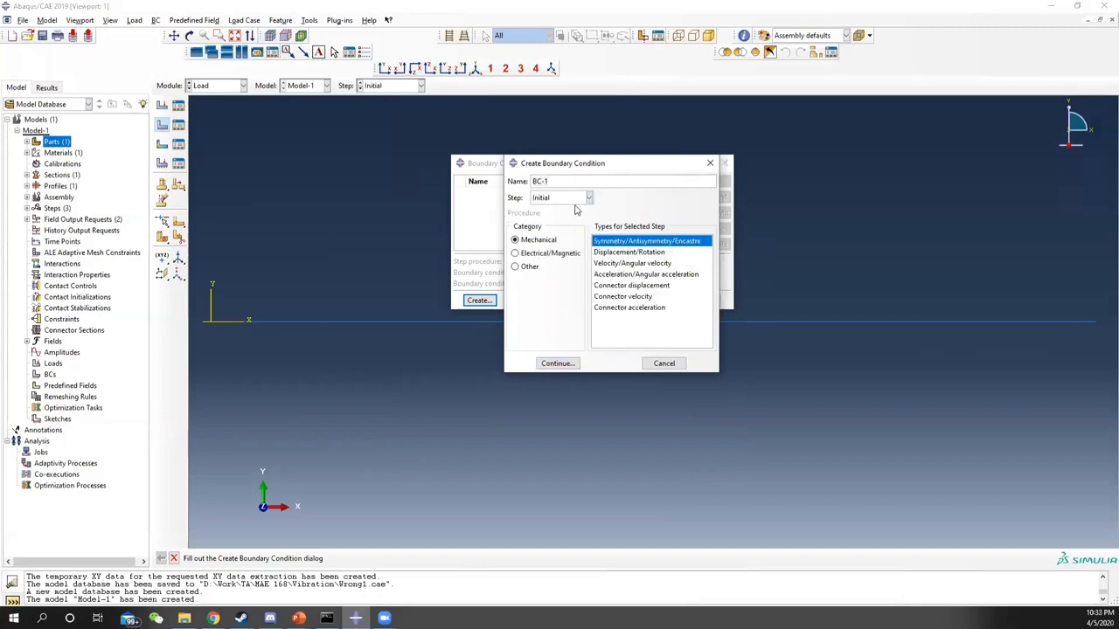
click(557, 363)
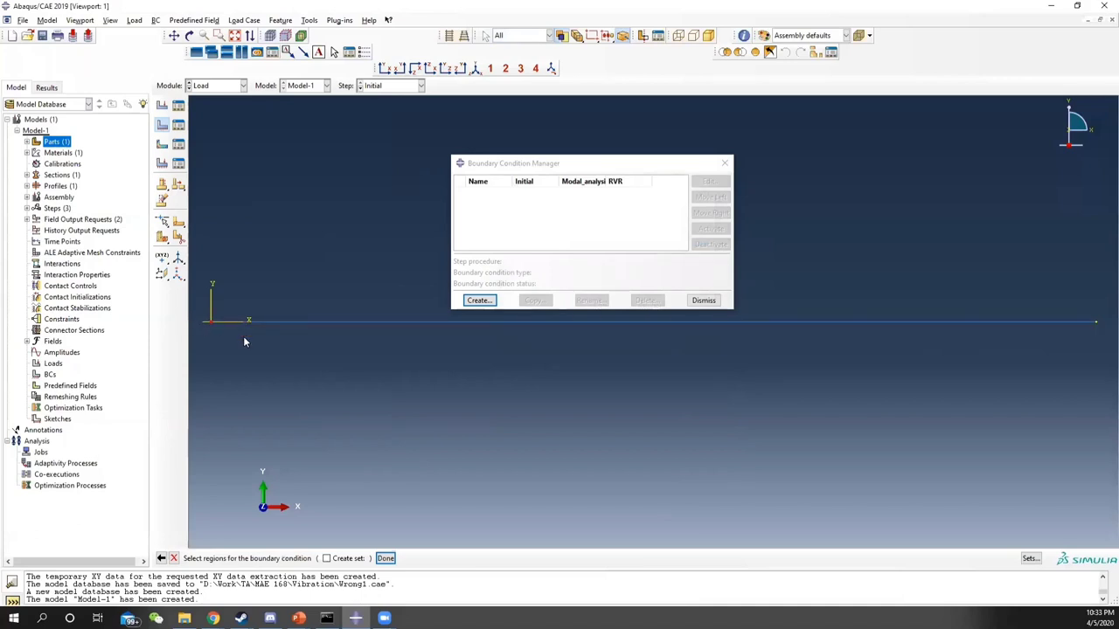
click(386, 557)
click(328, 359)
click(360, 377)
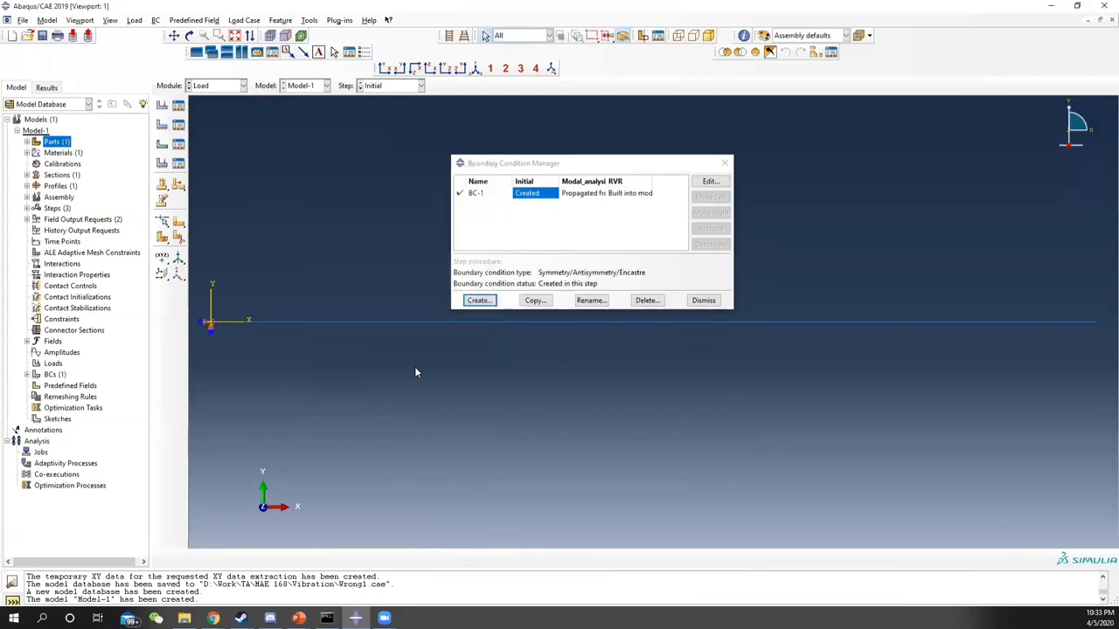
Create the boundary condition BC-2 in the RVR step as an Acceleration base motion.
click(479, 300)
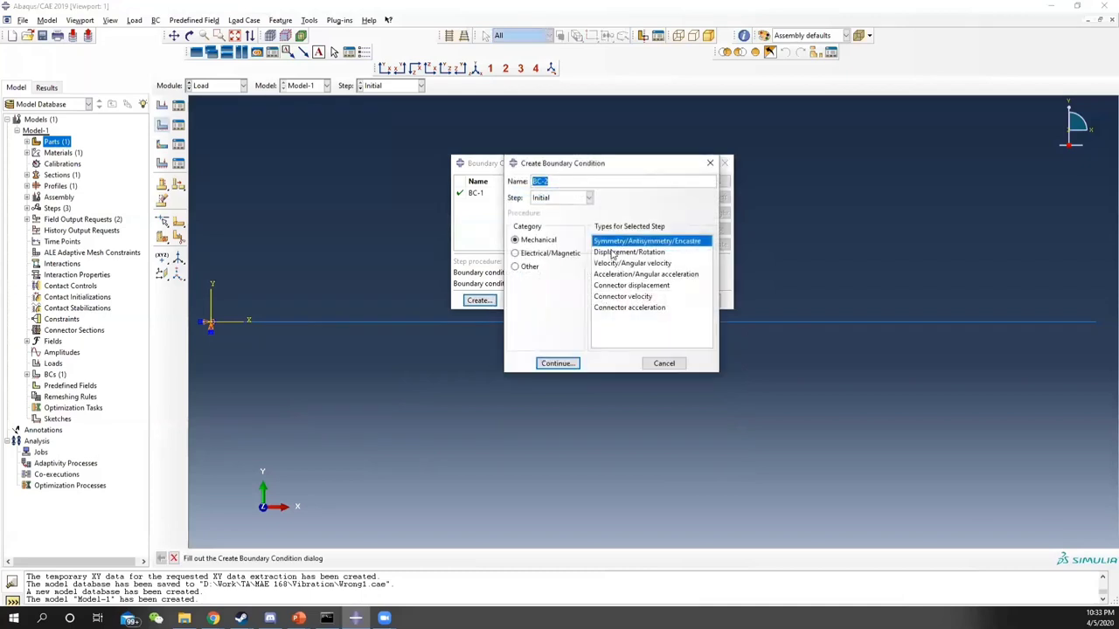
click(538, 200)
click(540, 233)
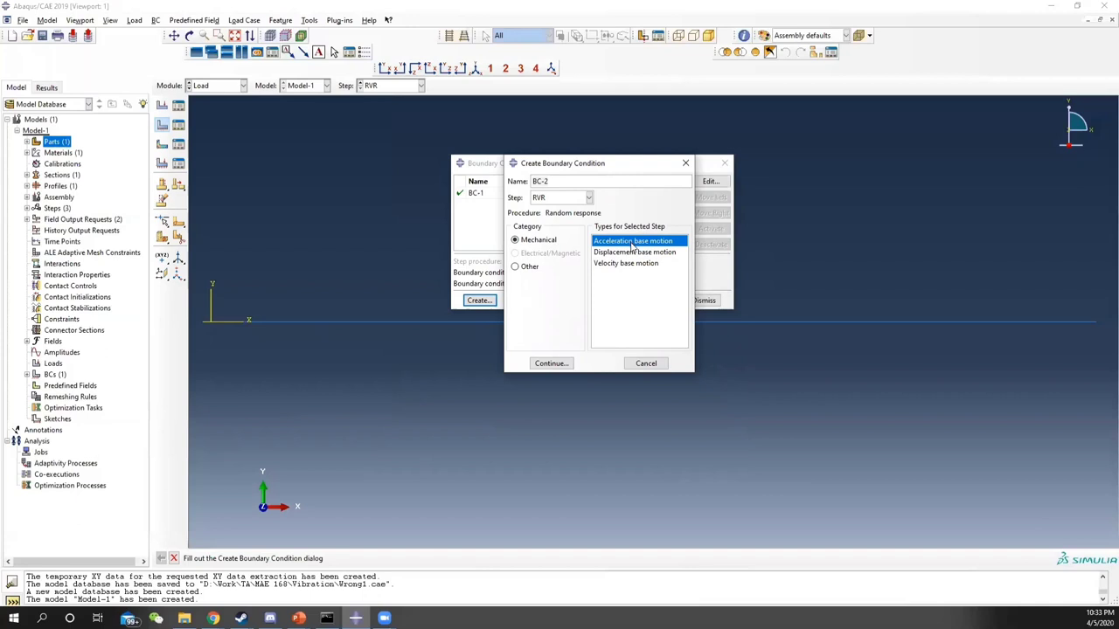
click(544, 364)
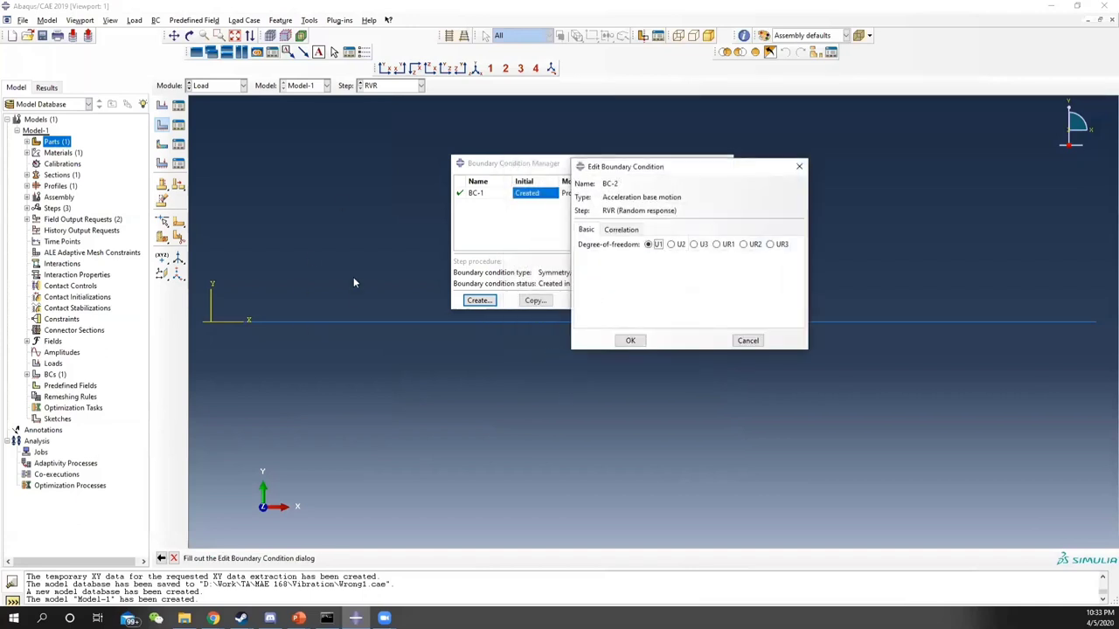
Set BC-2's degree of freedom to U2 and specify its correlation with the Uncorrelated approach.
click(671, 245)
click(621, 229)
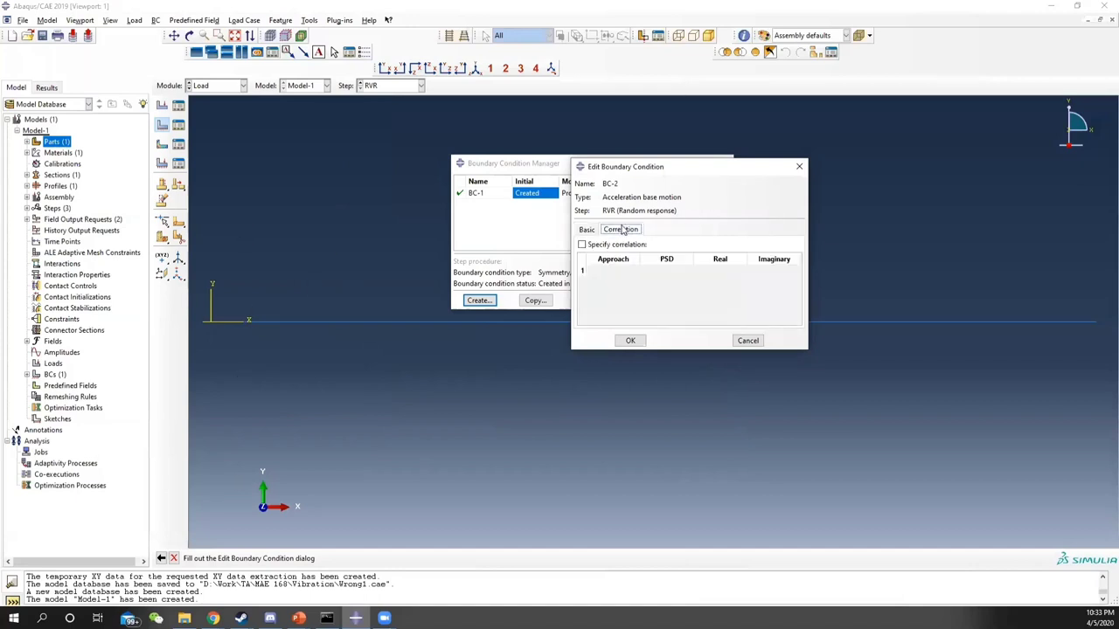
click(581, 246)
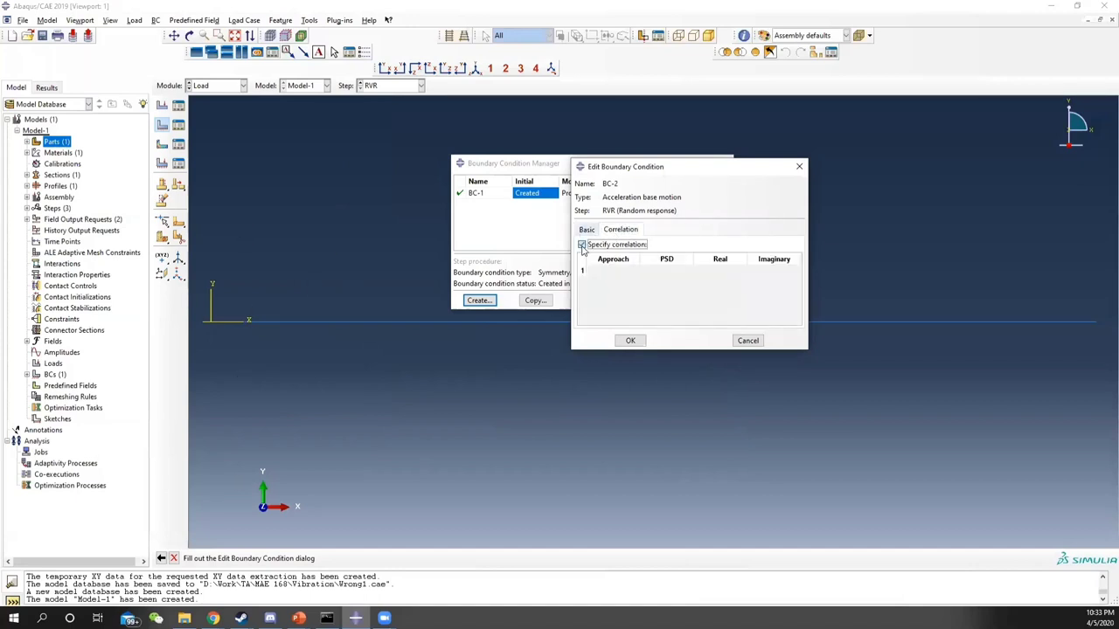
click(625, 273)
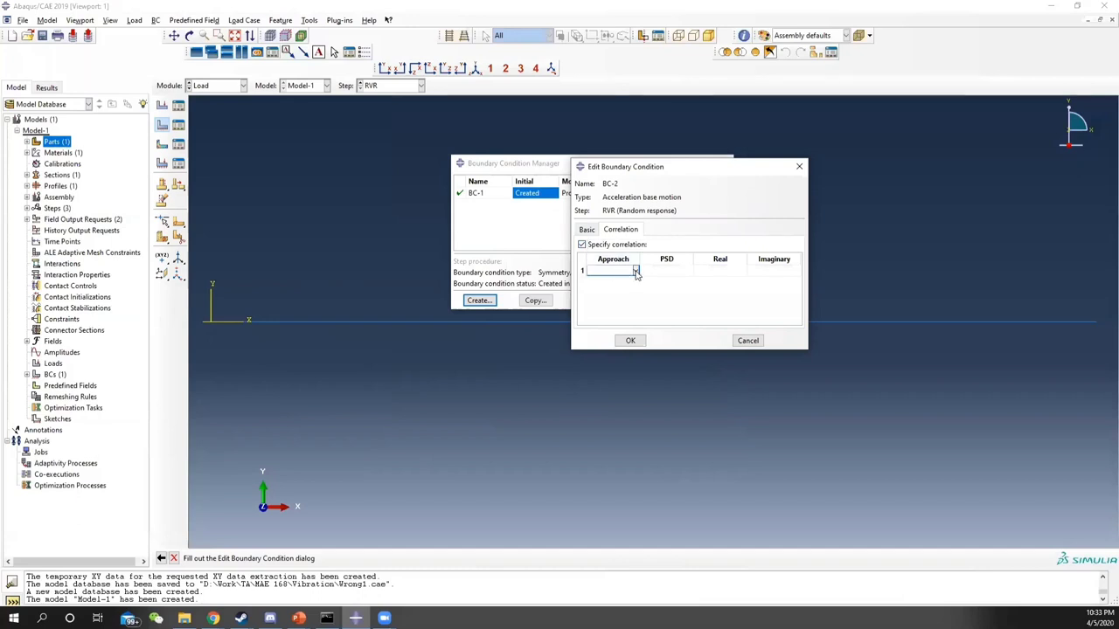
click(635, 271)
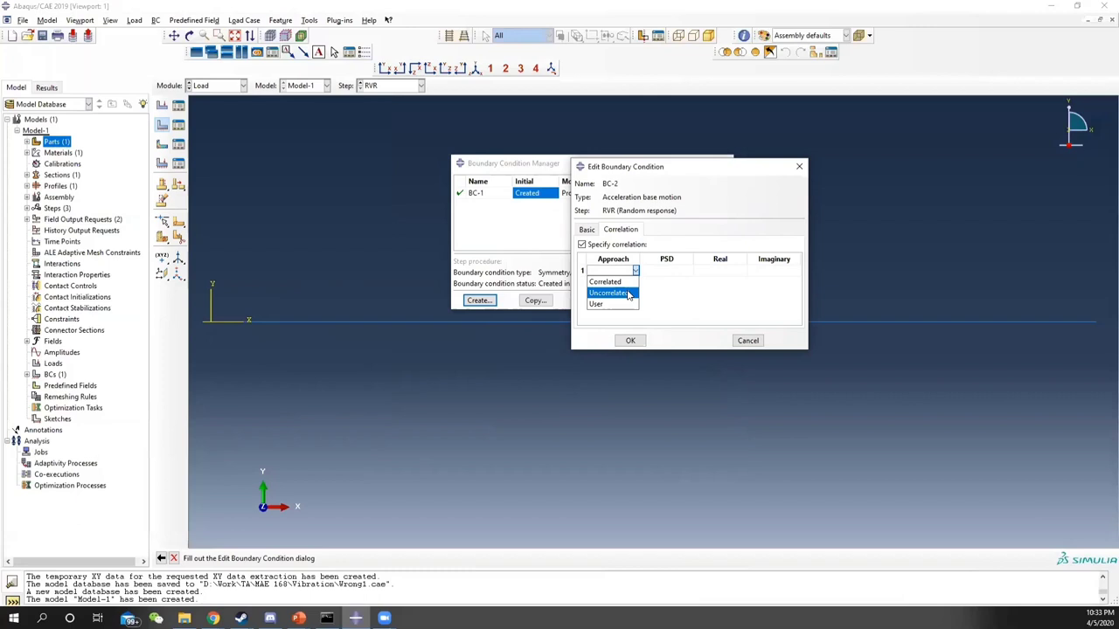
click(628, 294)
Create the PSD Definition amplitude Amp-1 for BC-2 with Gravity (base motion) units and a reference gravity of 9.81.
click(683, 273)
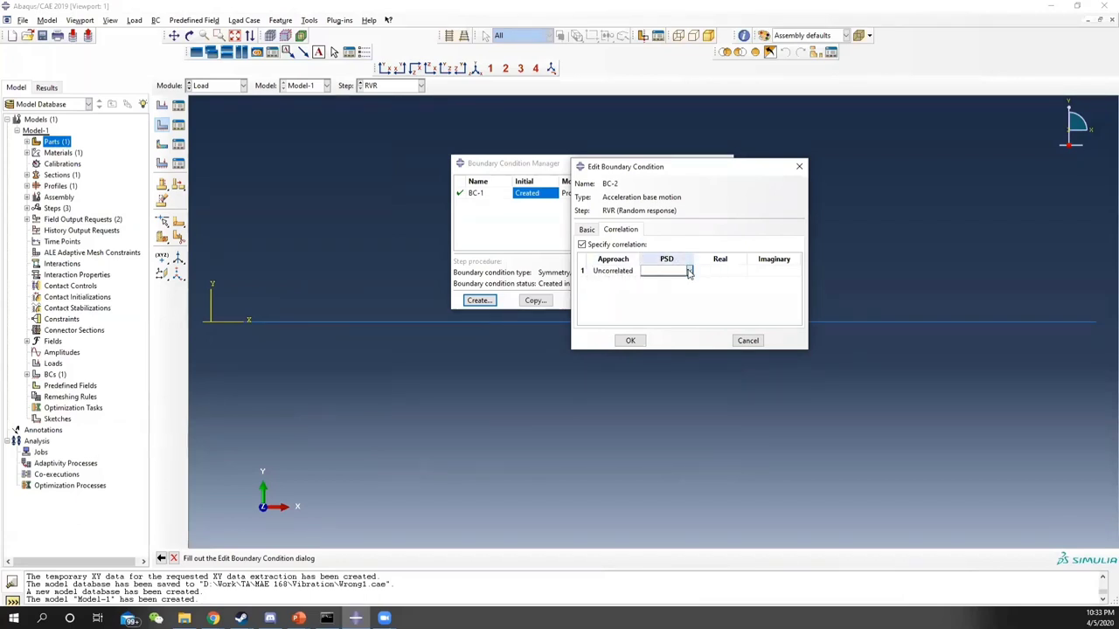
right_click(671, 273)
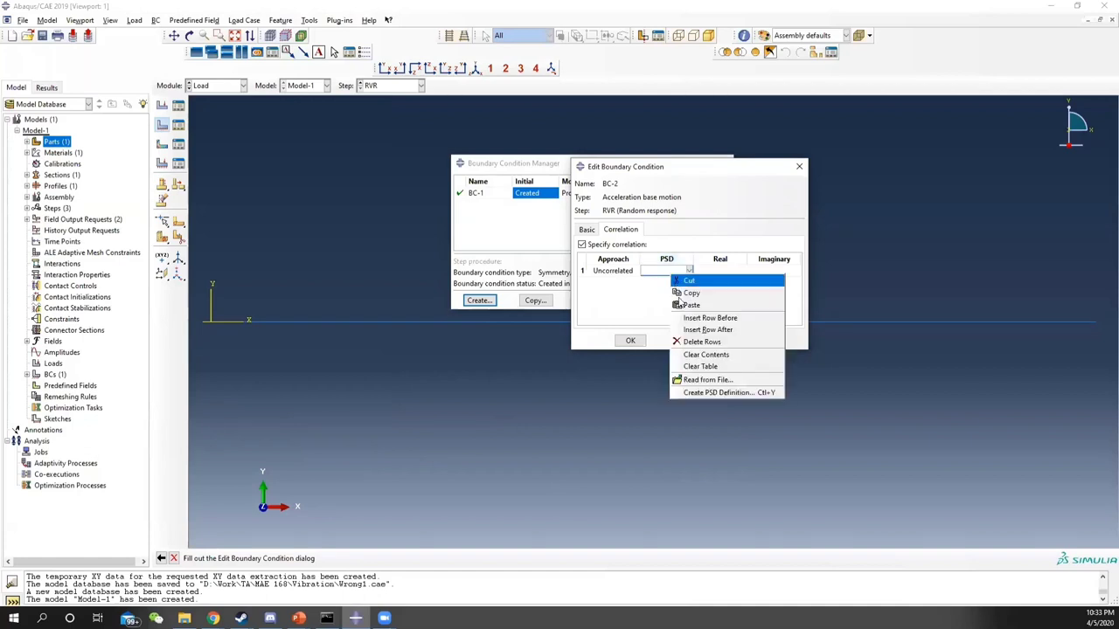
click(717, 393)
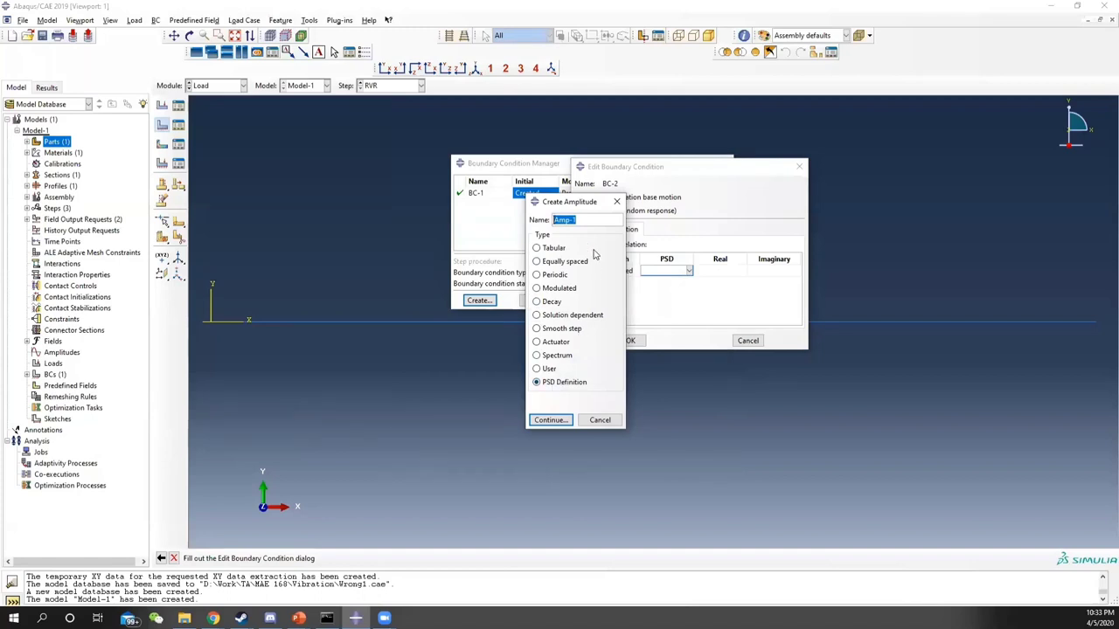
click(551, 420)
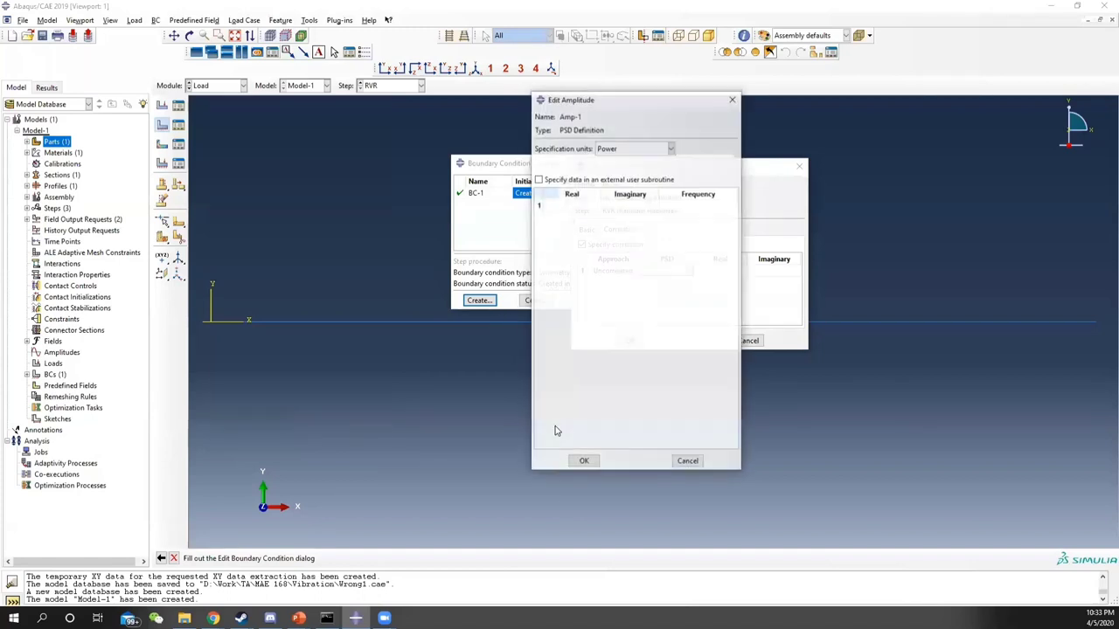
click(671, 148)
click(619, 184)
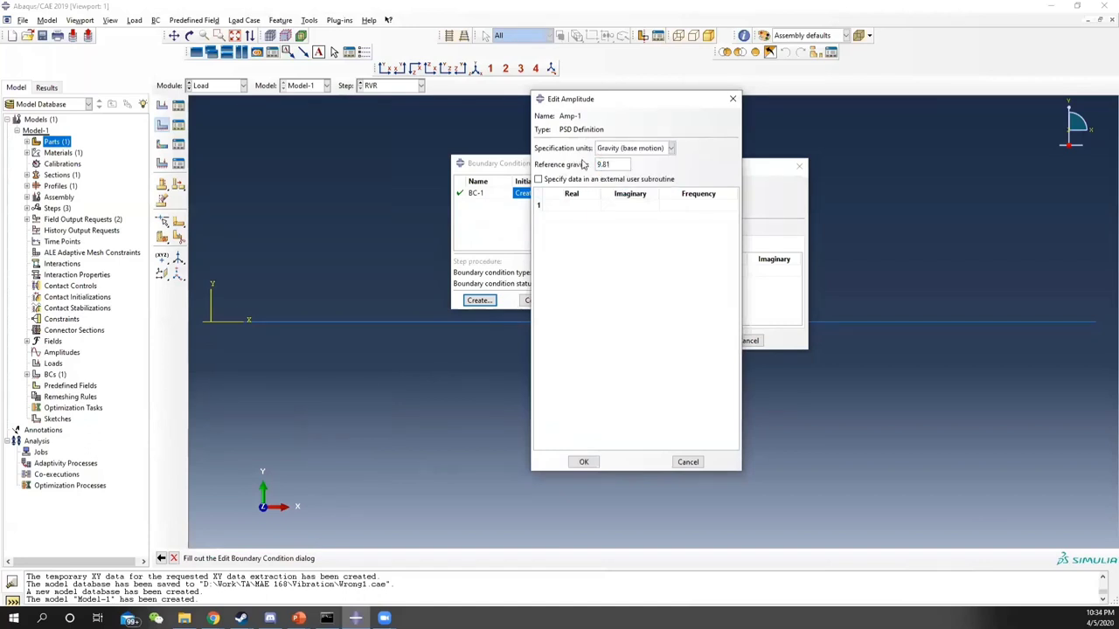
click(583, 205)
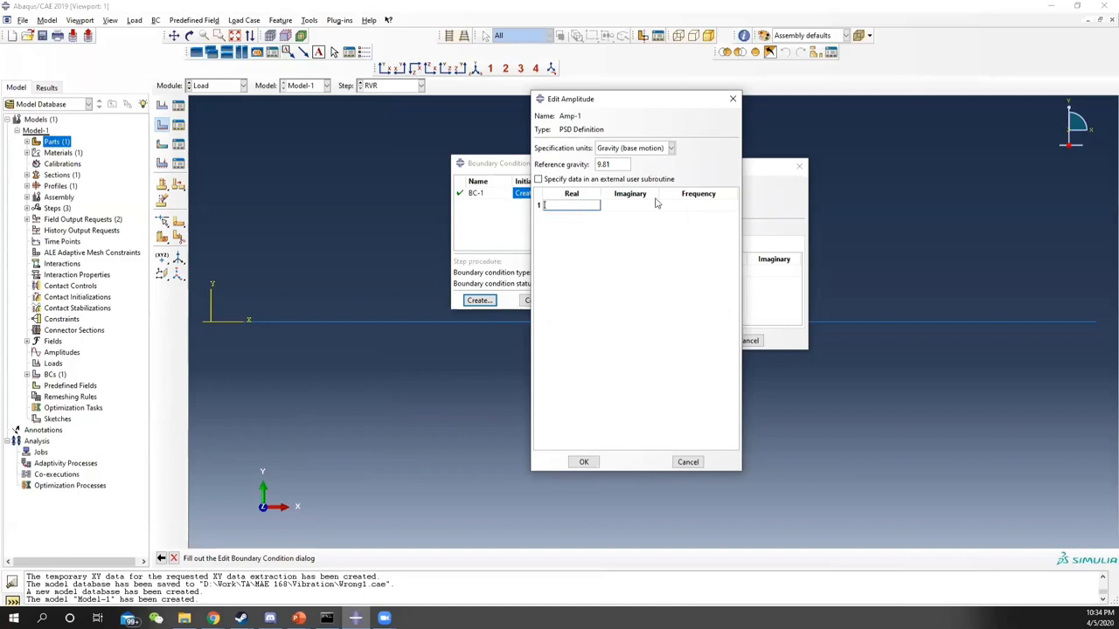
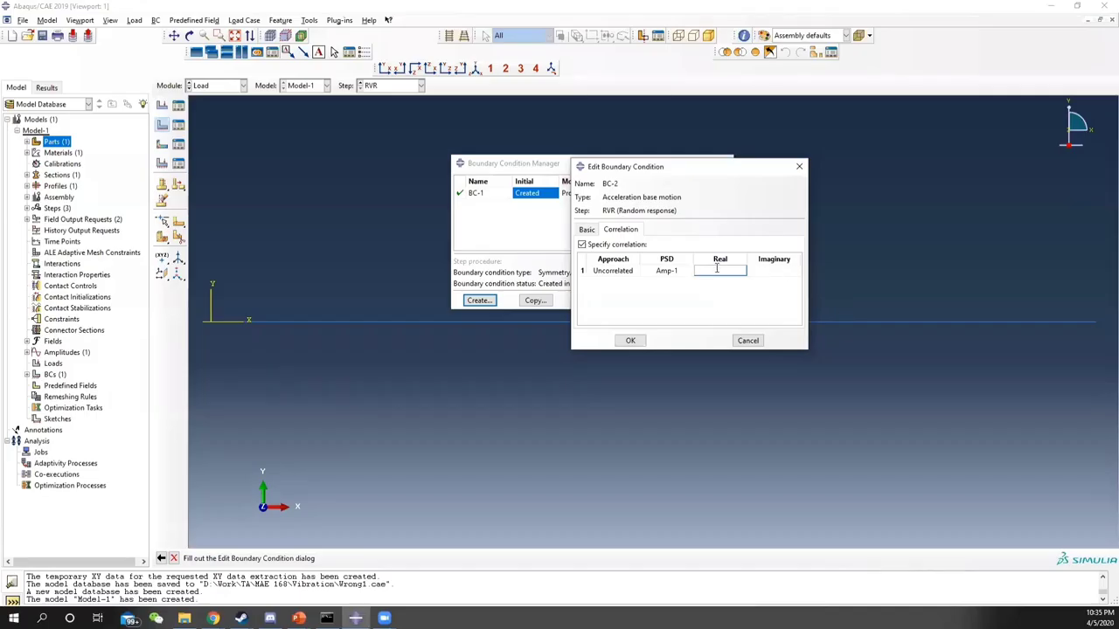
Set BC-2's correlation to real part 1 and imaginary part 0, and finish the boundary condition.
text(1)
click(788, 273)
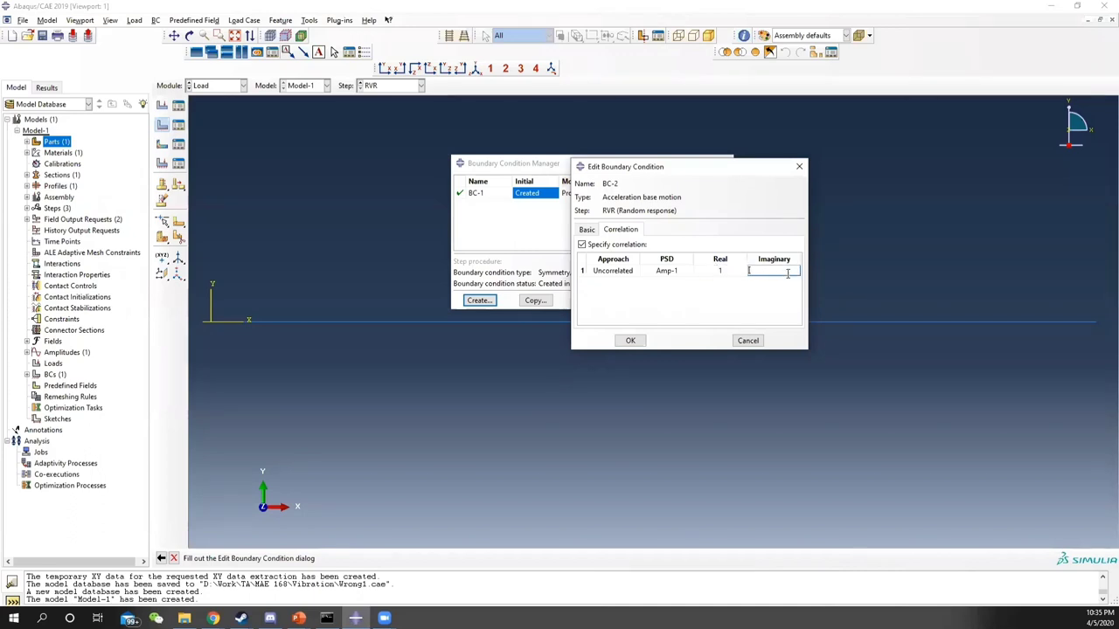
key(Return)
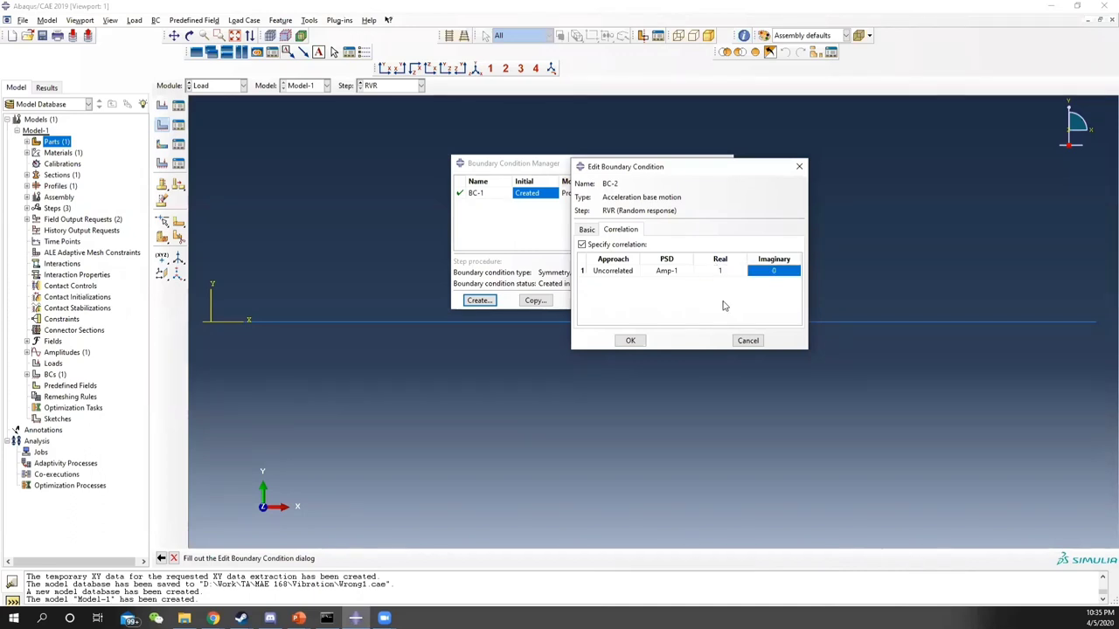
click(631, 341)
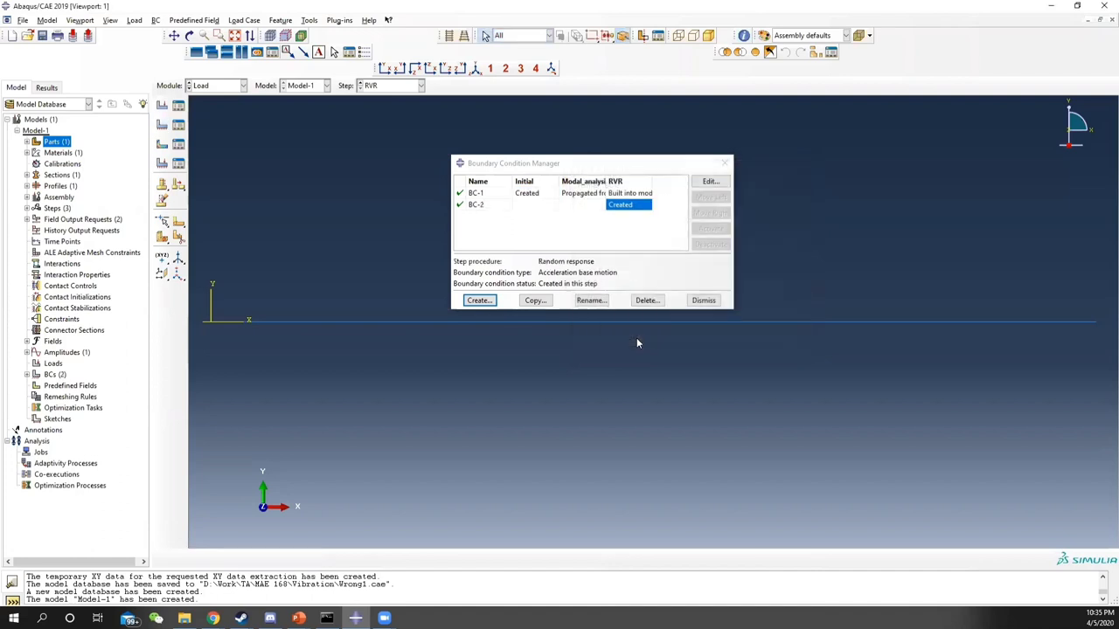
click(725, 163)
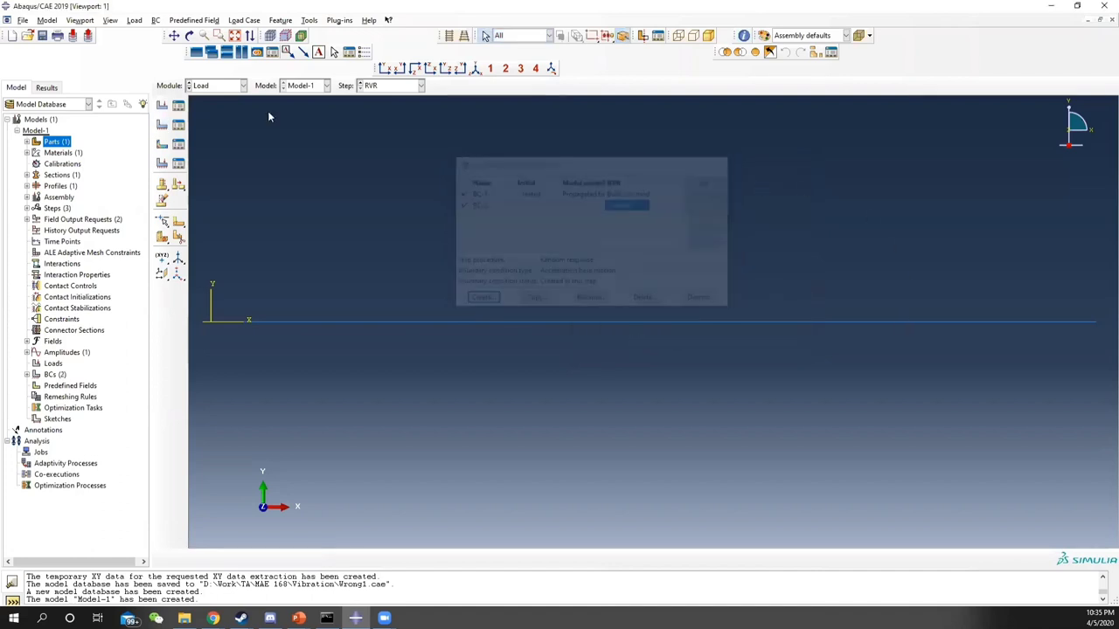
In the Mesh module, set the beam's element type to Standard linear Beam with cubic formulation (B23).
click(214, 86)
click(209, 162)
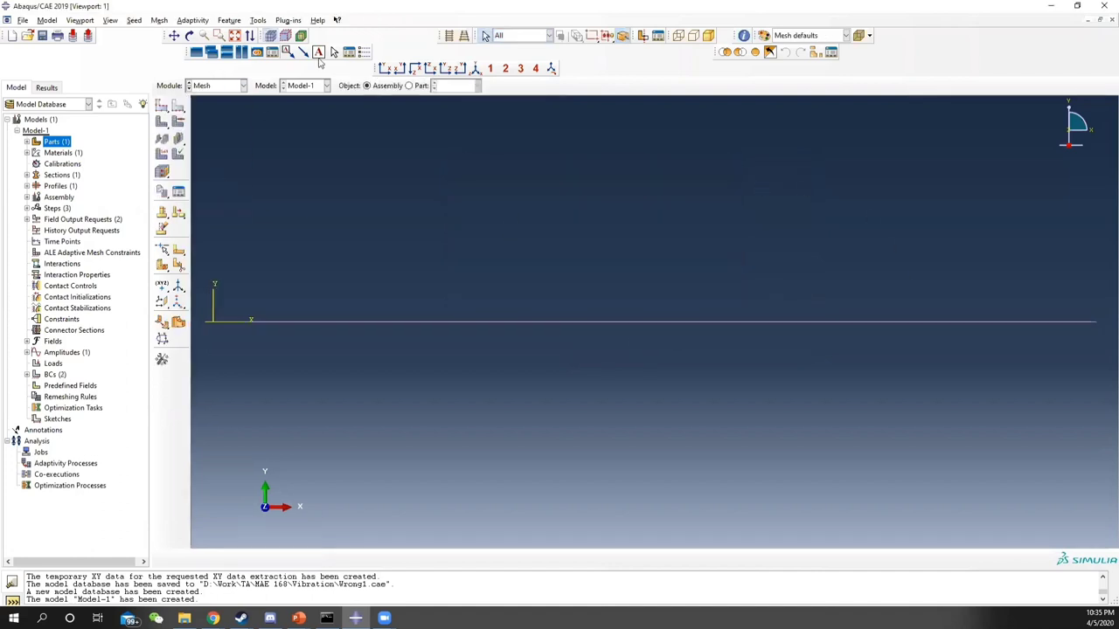
click(159, 20)
click(170, 45)
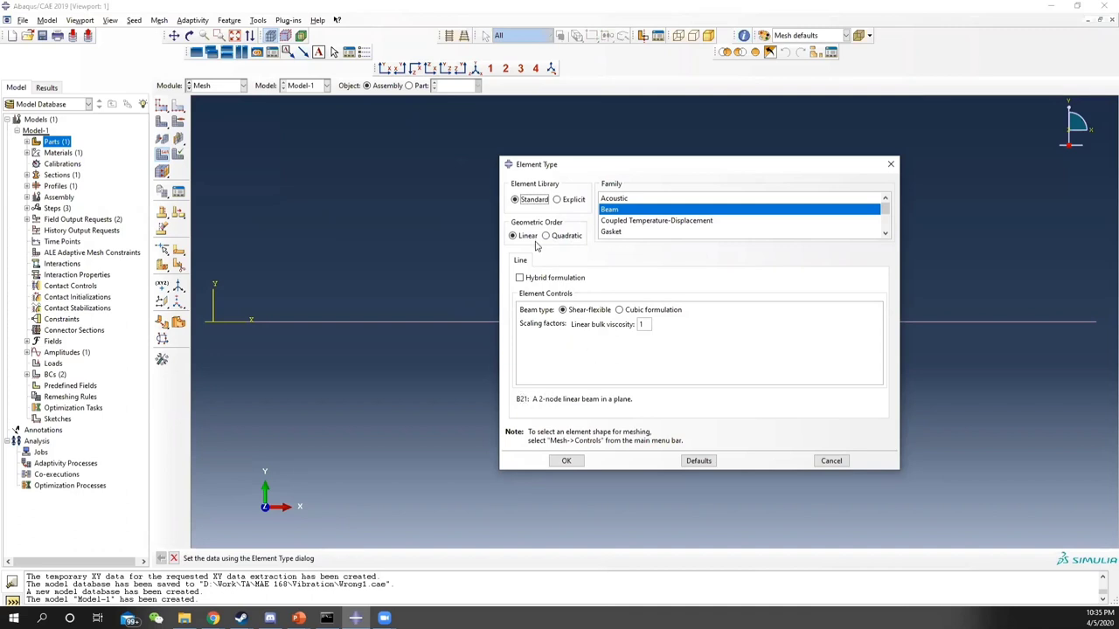
click(619, 311)
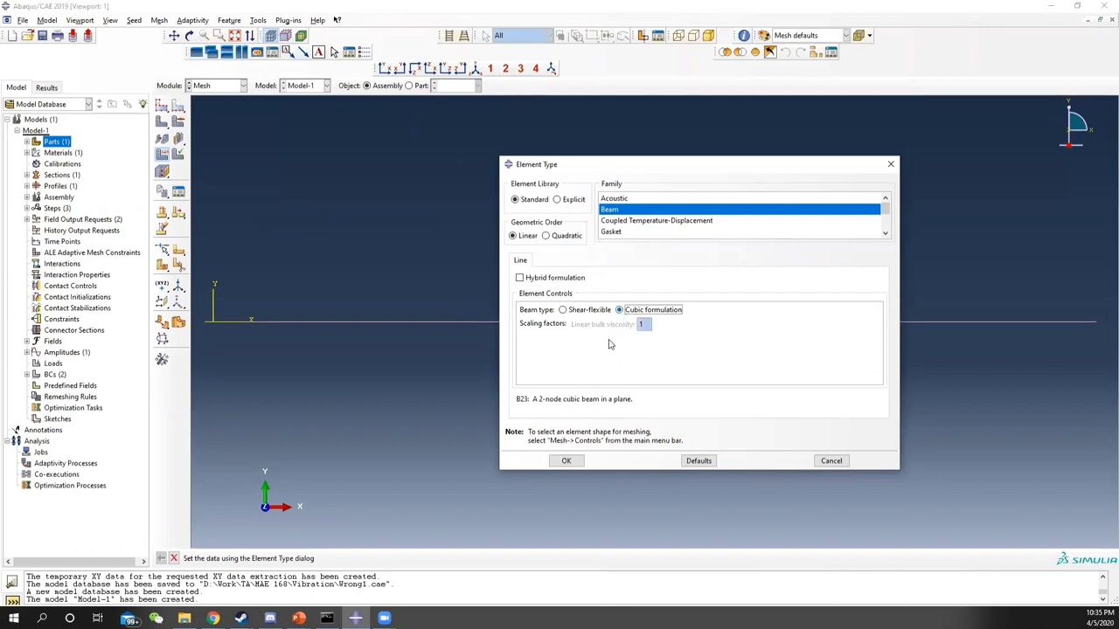
click(563, 462)
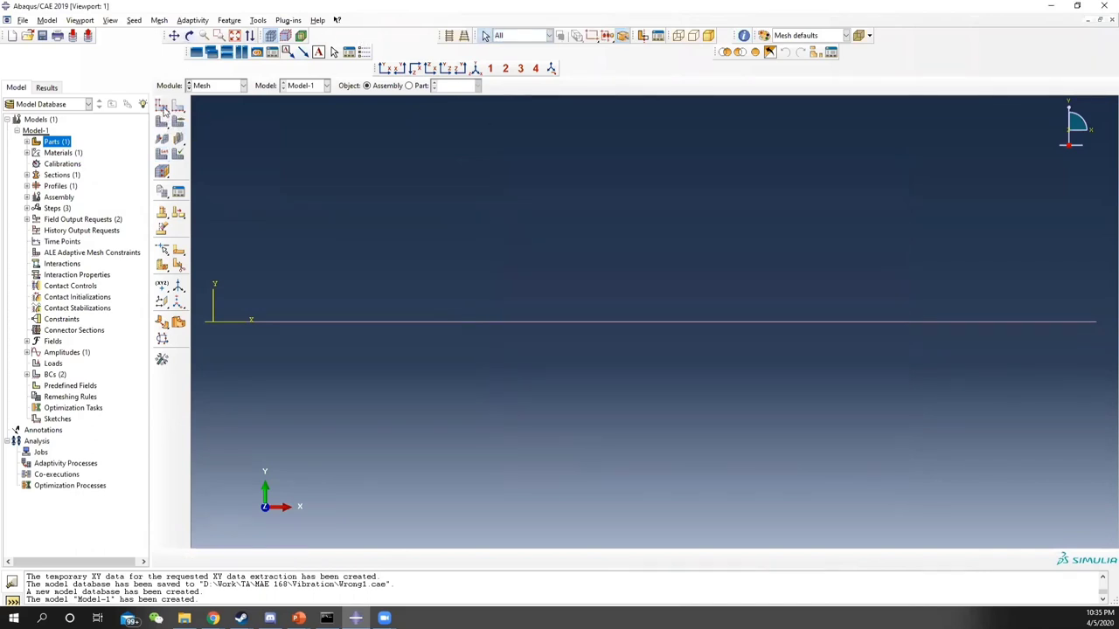
Seed the beam instance with an approximate global size of 0.1 and mesh it.
click(162, 106)
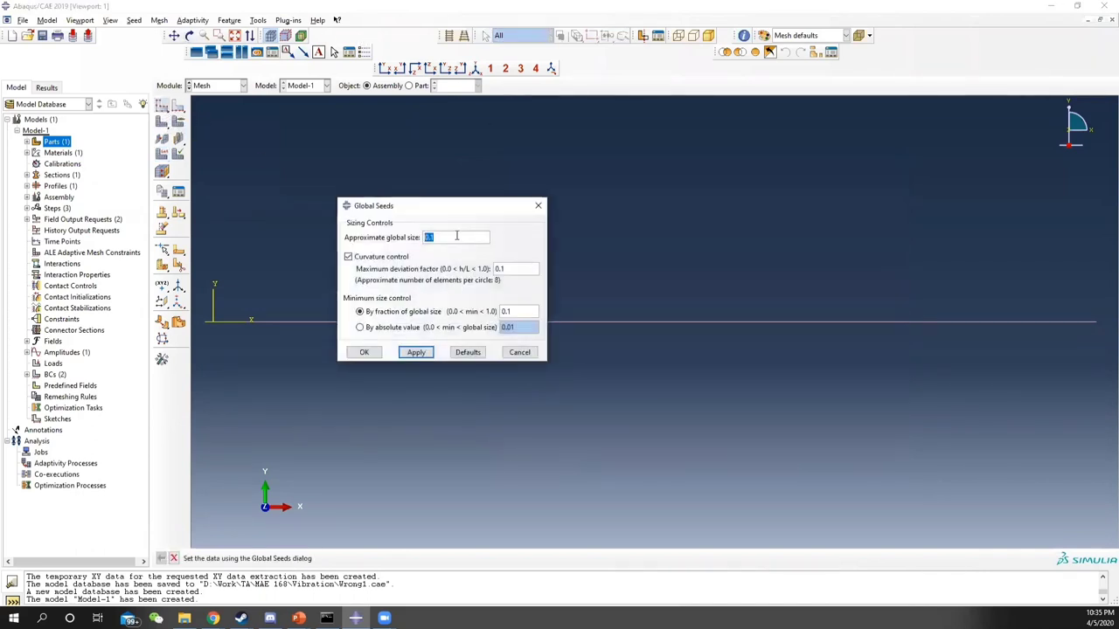
click(416, 352)
click(538, 206)
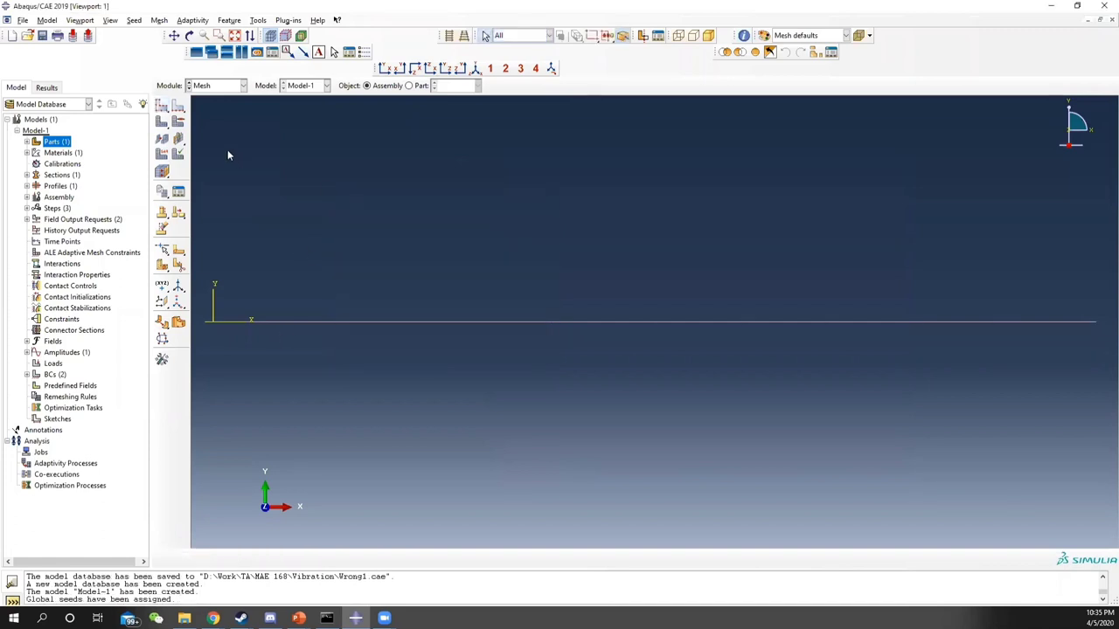
click(162, 123)
click(286, 558)
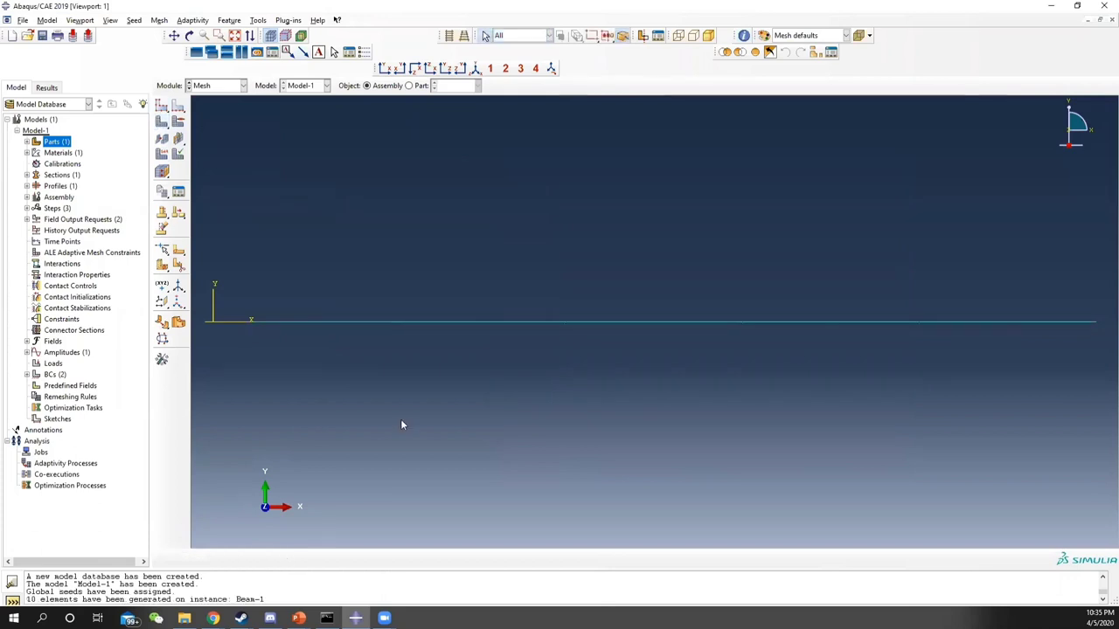
In the Job module, create a full analysis job named Beam1 from Model-1 with default settings.
click(217, 85)
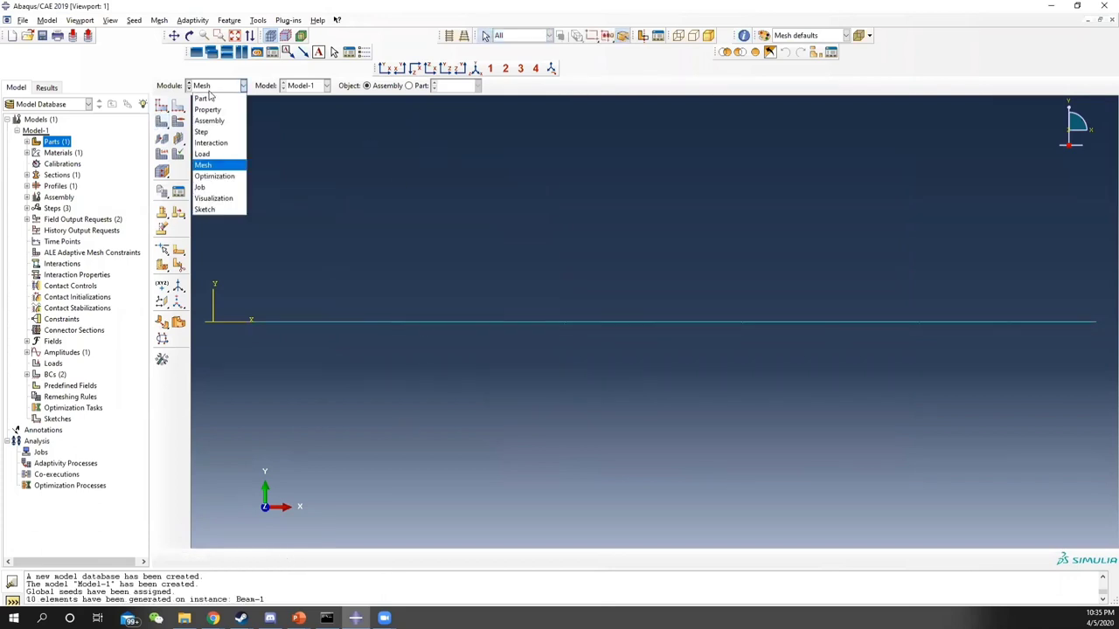
click(214, 188)
click(178, 105)
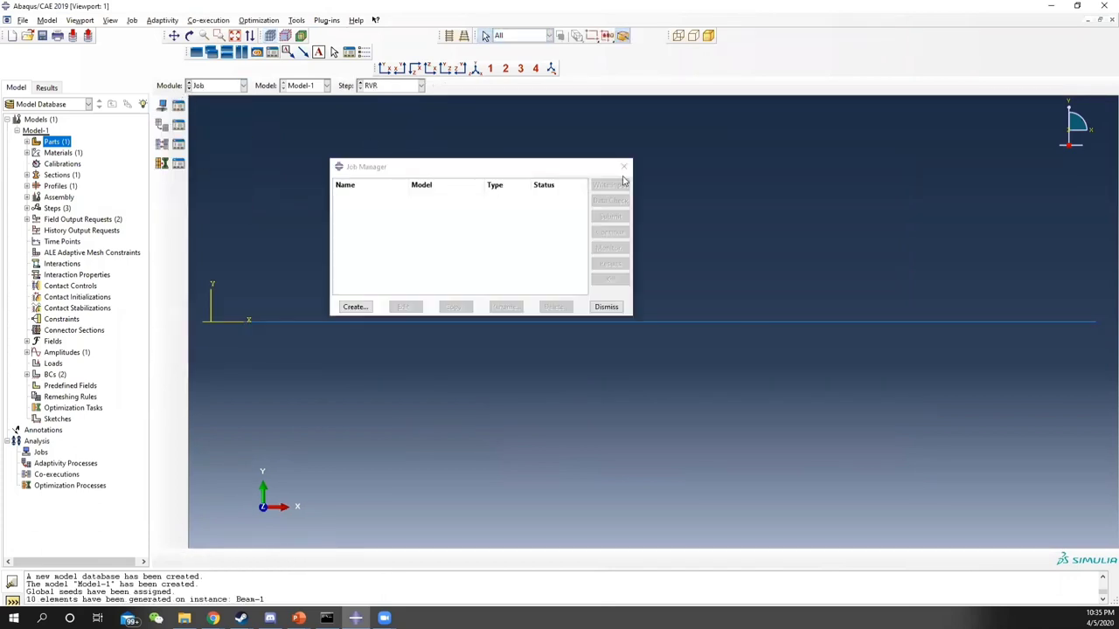
click(355, 307)
text(Beam1)
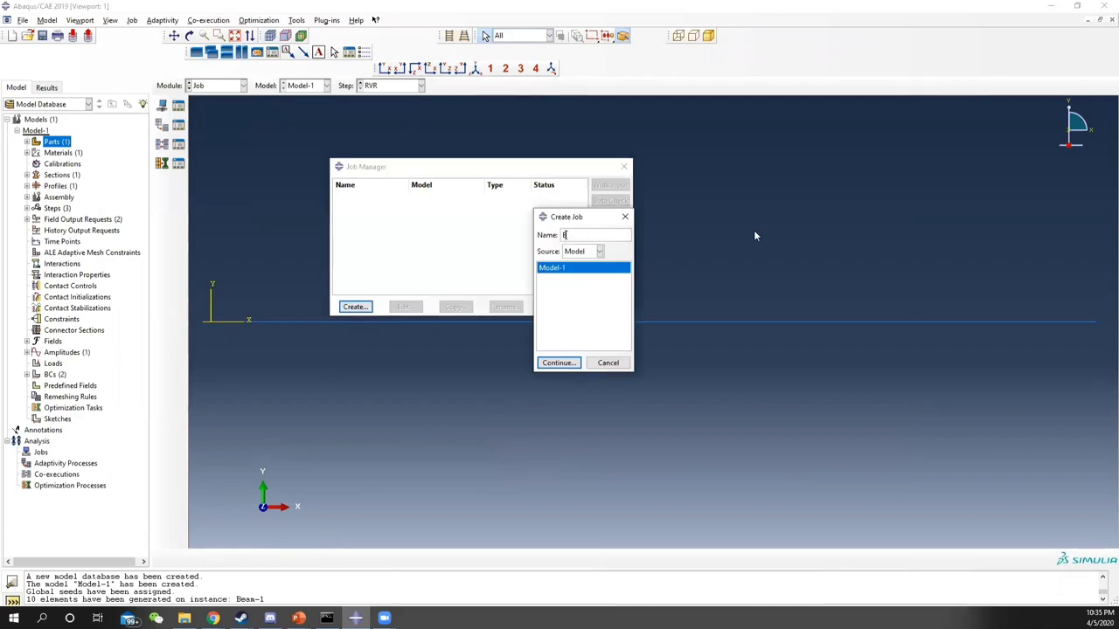
click(559, 363)
click(475, 434)
Try to submit the job Beam1, overwriting its existing job files.
click(618, 217)
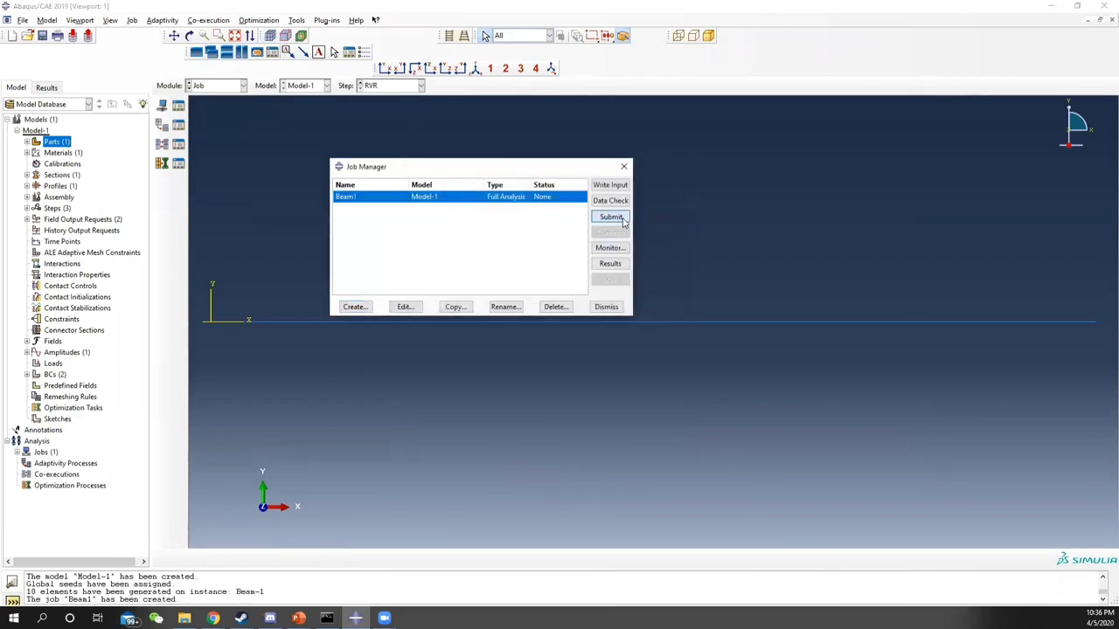
click(251, 326)
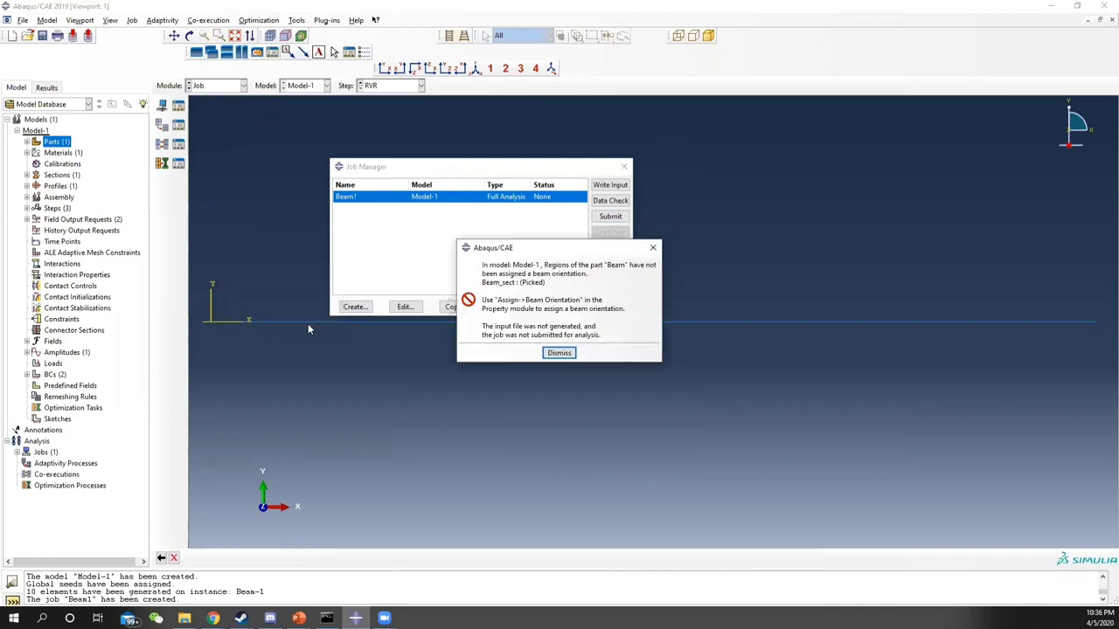
click(559, 353)
click(623, 166)
In the Property module, assign a beam section orientation to the whole beam with n1 direction 0.0,0.0,-1.0.
click(216, 84)
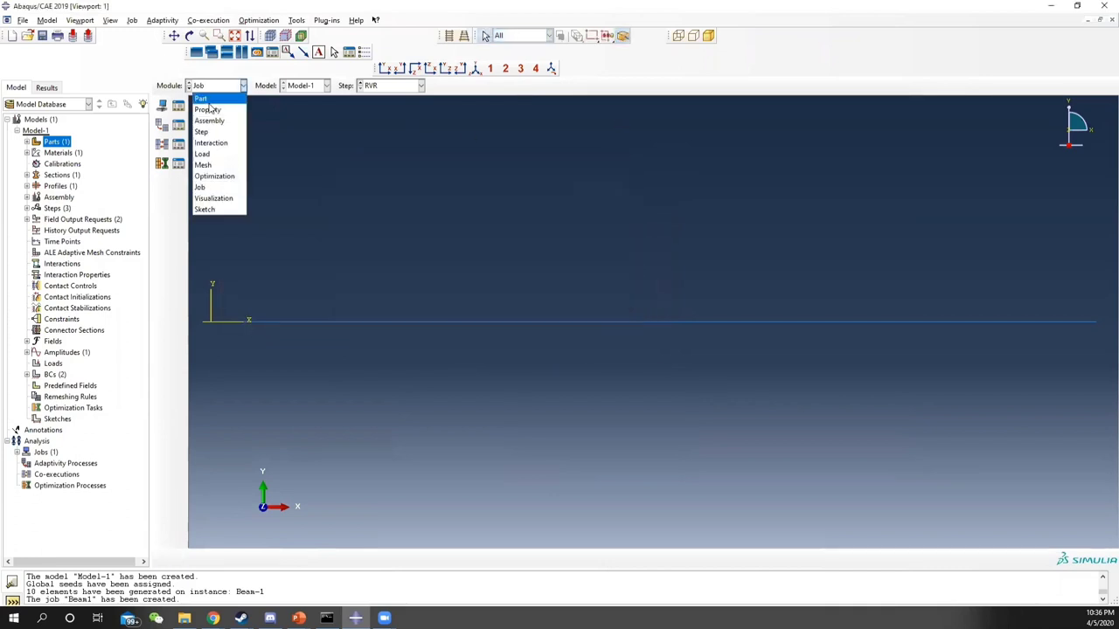
click(215, 111)
click(179, 174)
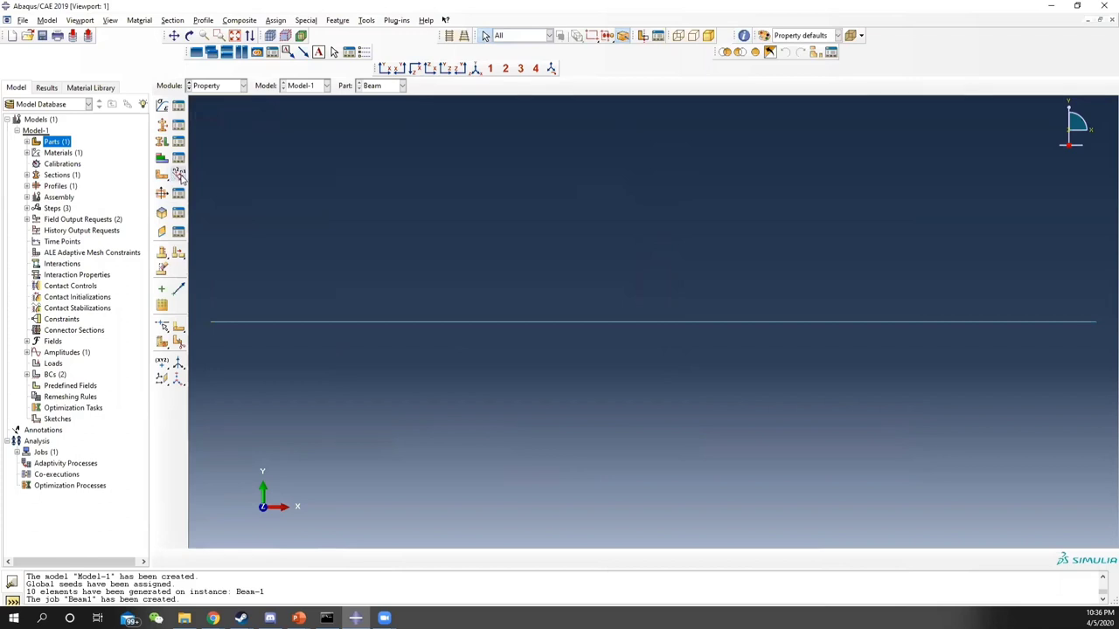
drag(324, 276, 617, 417)
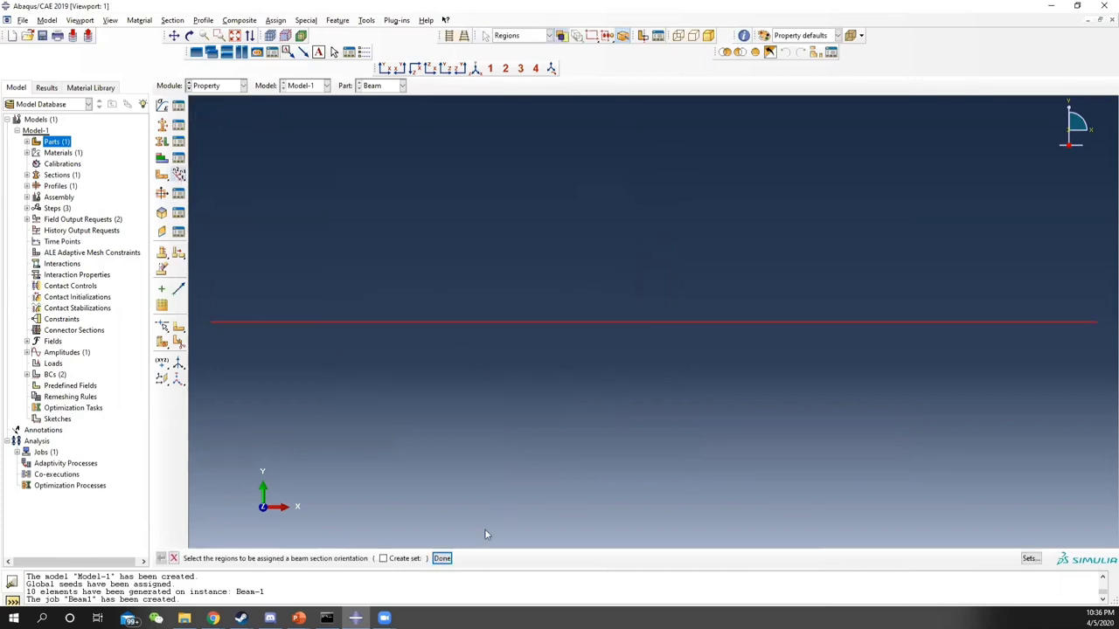
click(442, 559)
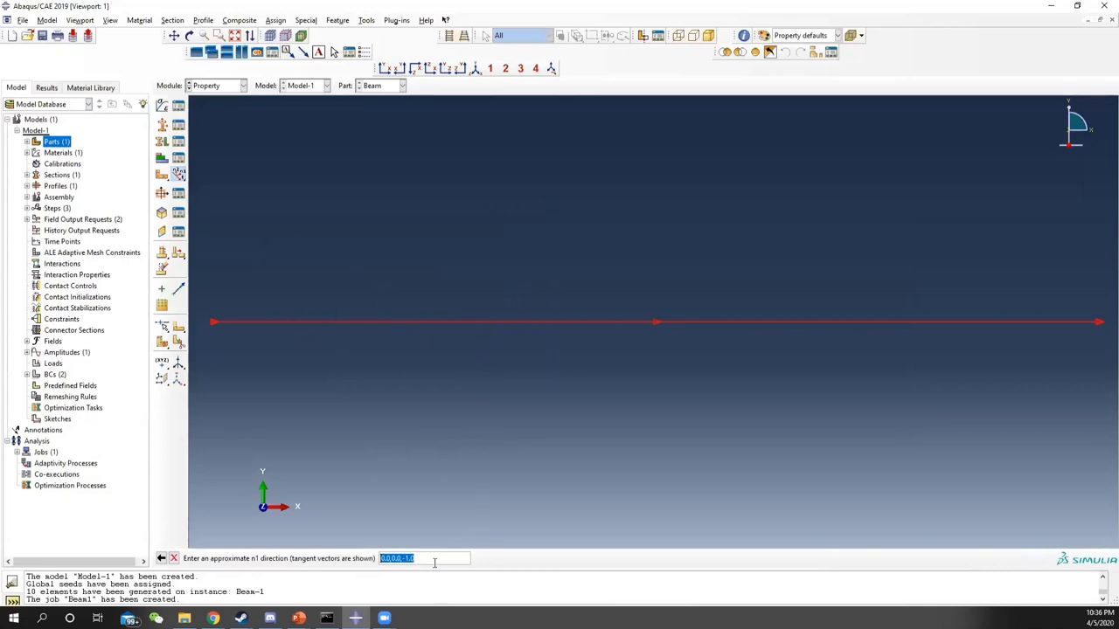
key(Return)
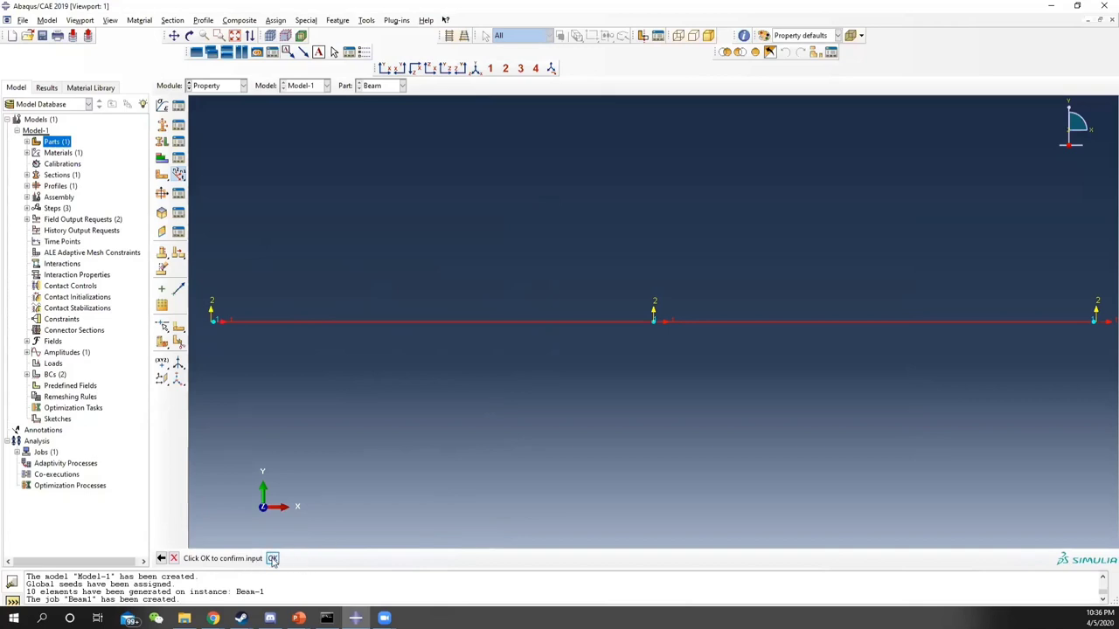
click(273, 559)
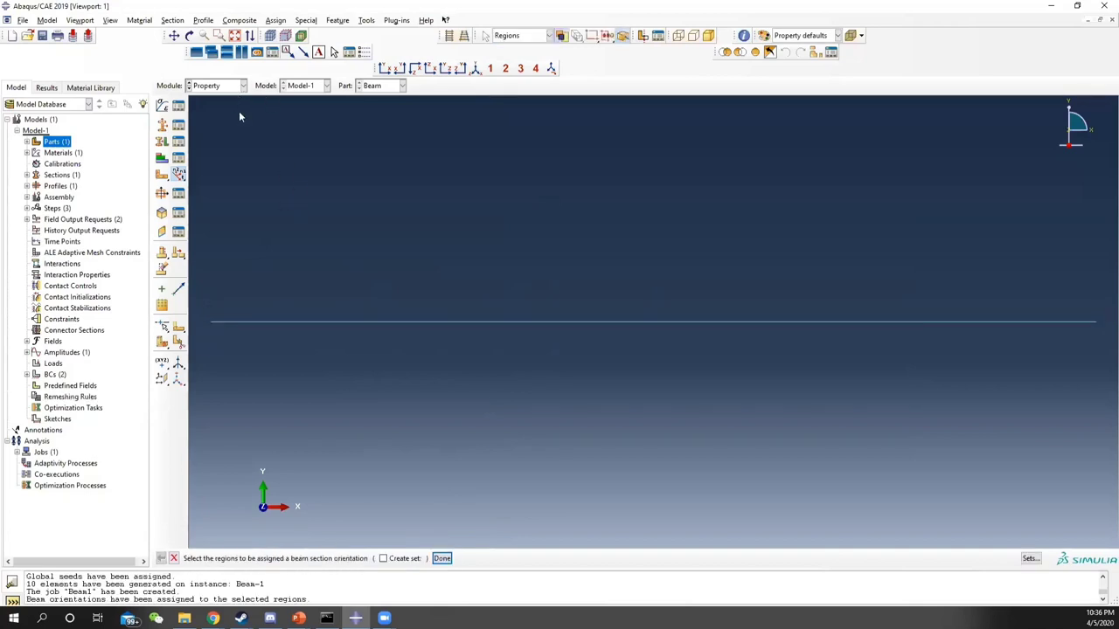
In the Job module, resubmit the job Beam1, overwriting its files and continuing without history output for RVR, and open its monitor.
click(236, 85)
click(210, 185)
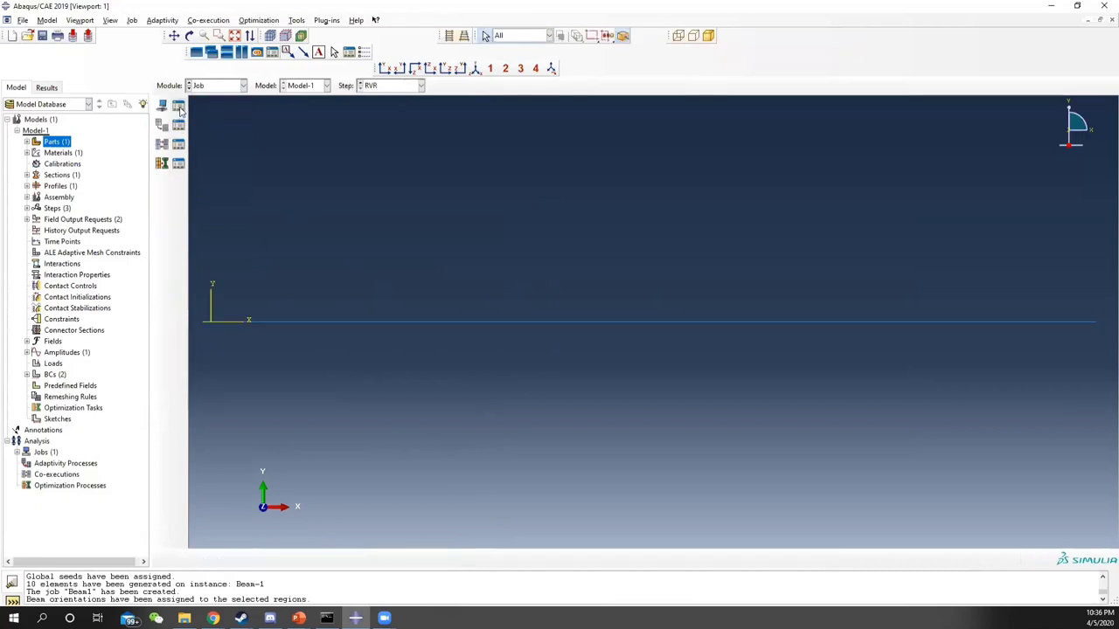
click(179, 104)
click(610, 216)
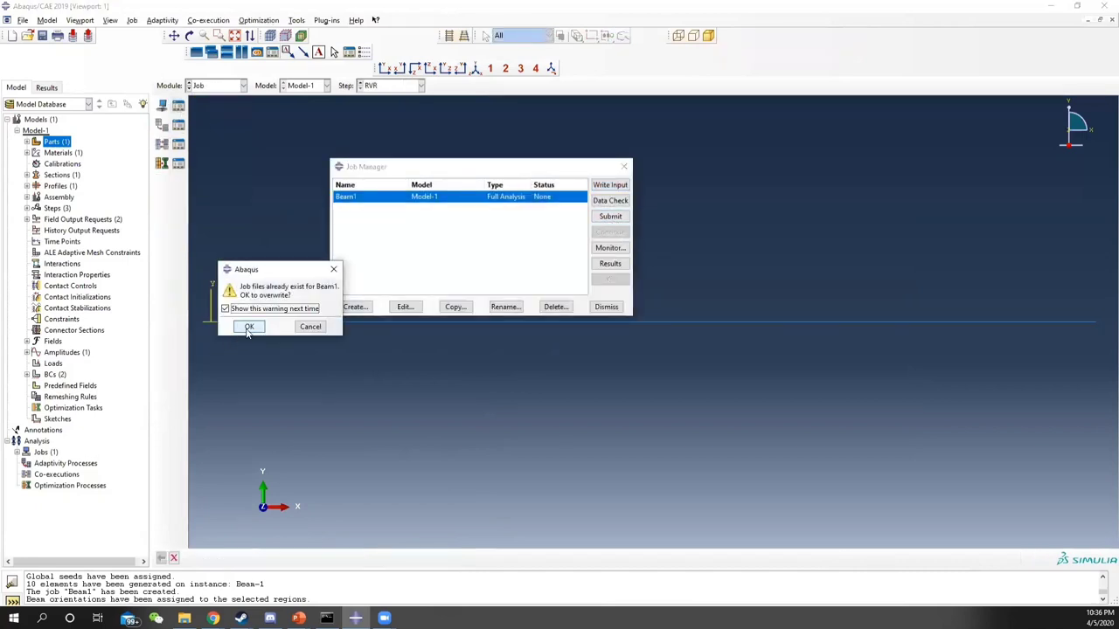
click(250, 326)
click(519, 348)
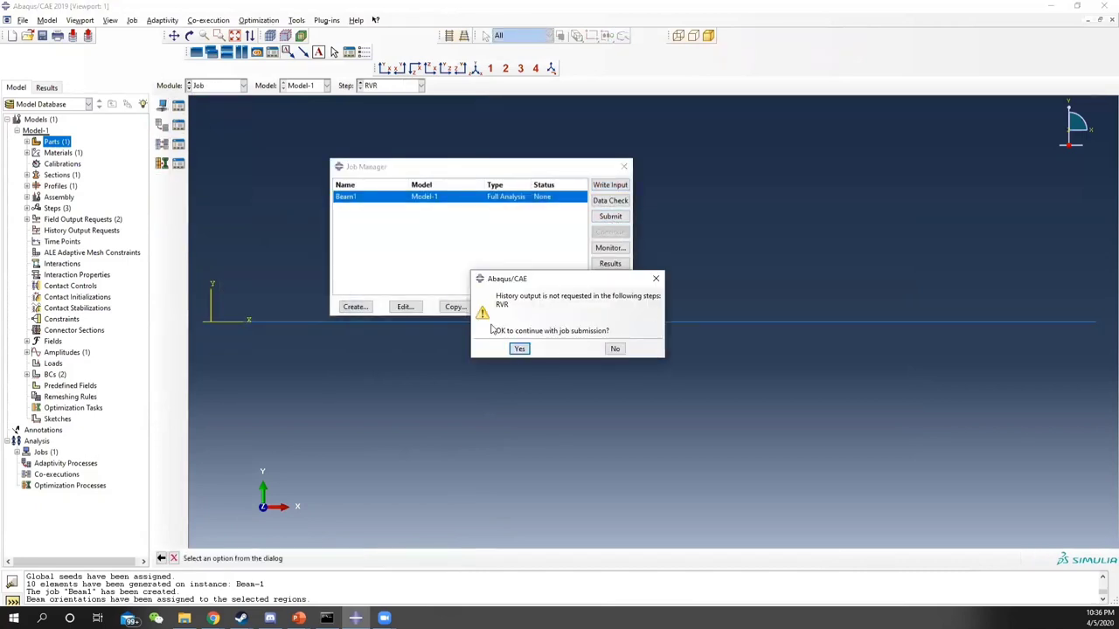
click(522, 349)
click(609, 248)
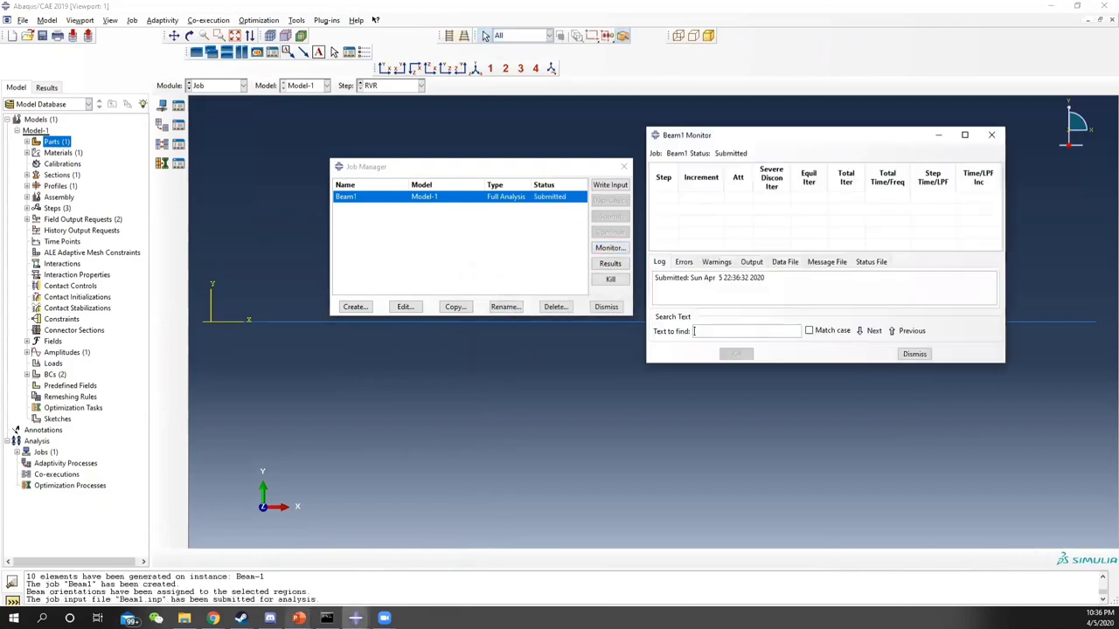
Review the problem statement slide in PowerPoint, and return to Abaqus to check the status of job Beam1.
click(503, 332)
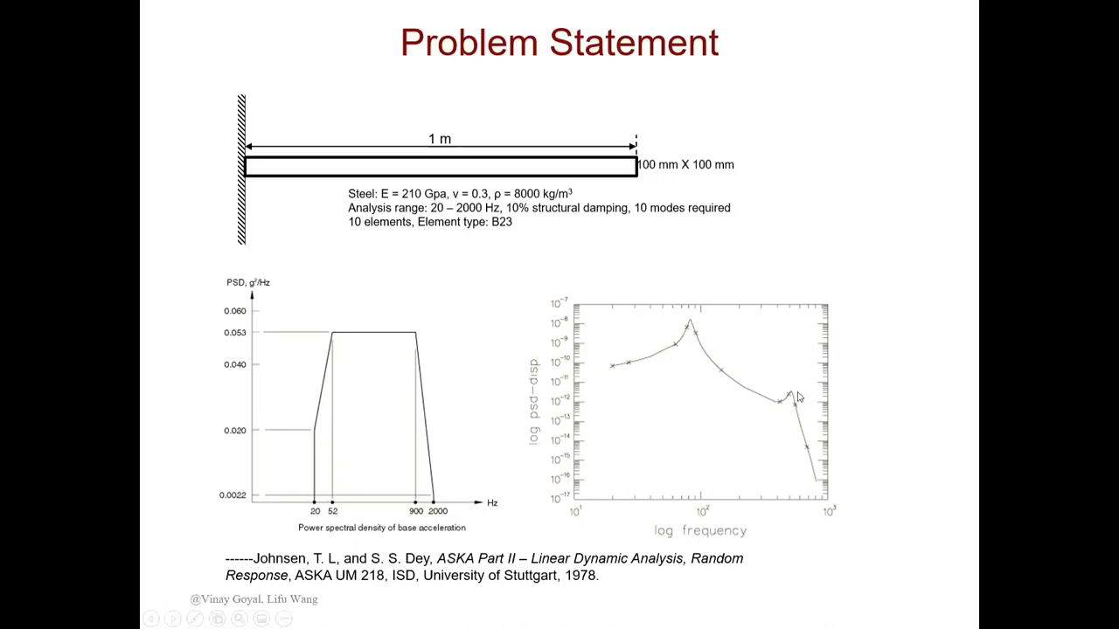
key(alt+Tab)
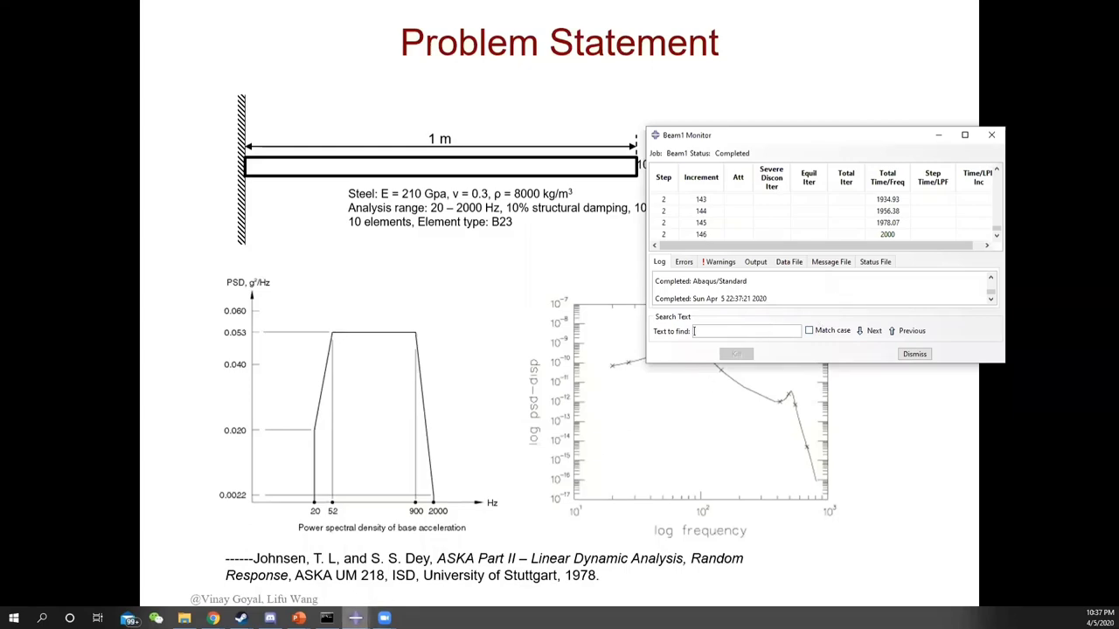
mouse_move(355, 618)
click(295, 563)
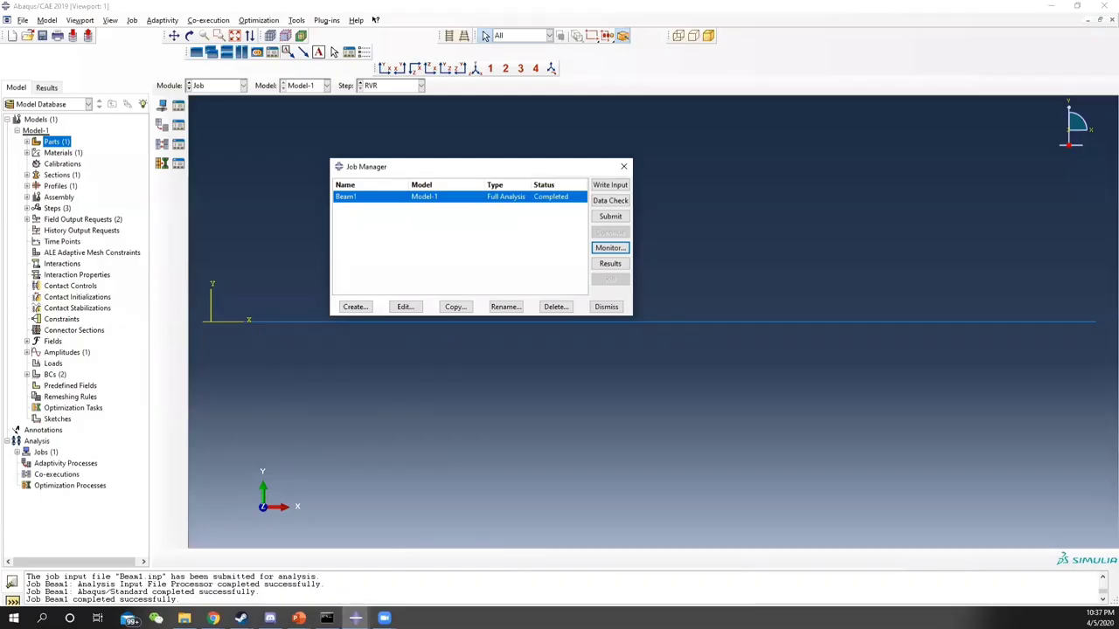
click(415, 562)
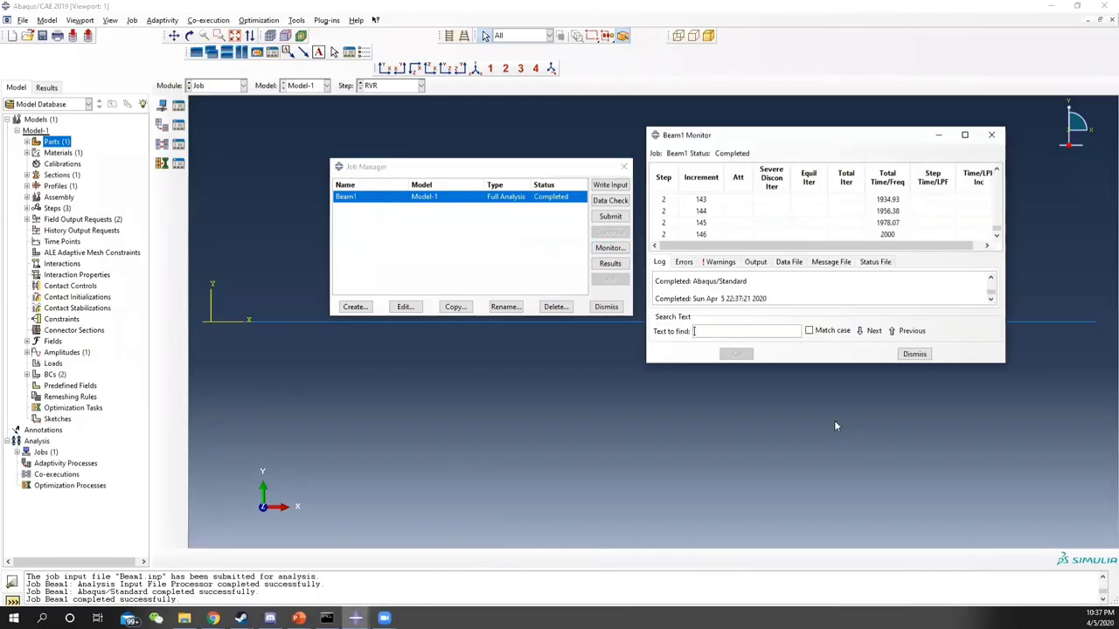
Open the Beam1 results, plot contours on the deformed shape, and show frame 1 of the Modal_analysis step.
click(611, 264)
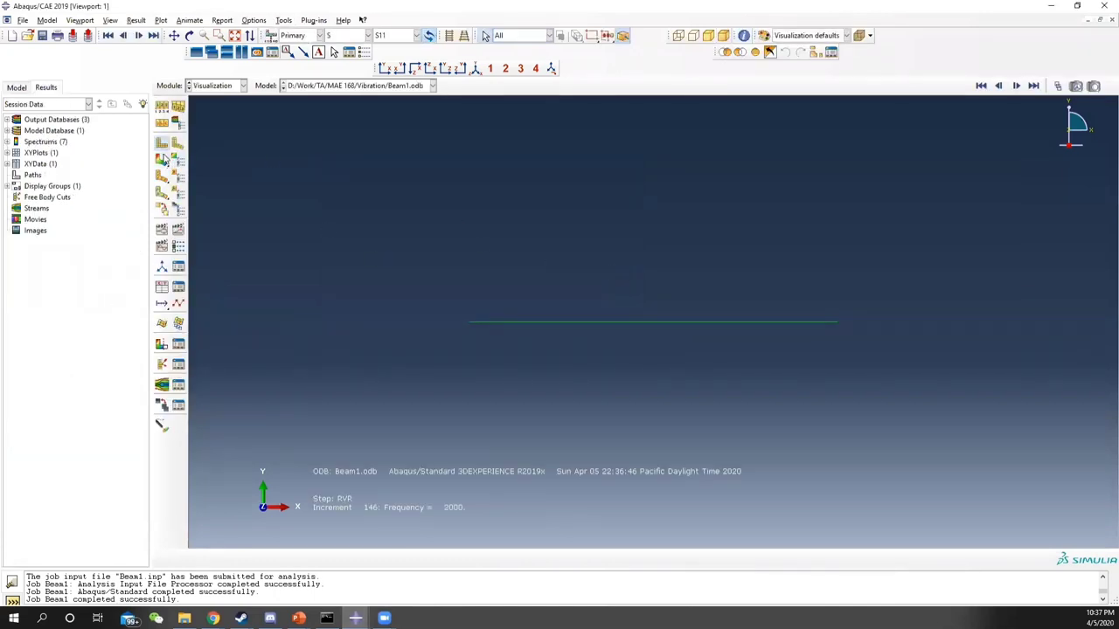
click(162, 160)
click(1058, 87)
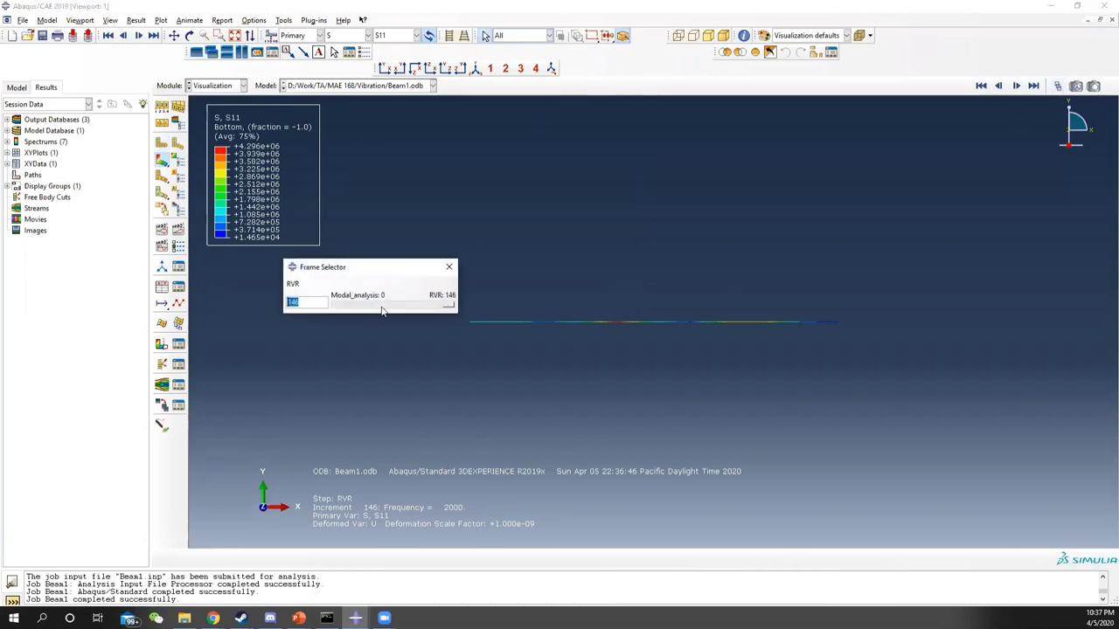
drag(448, 305, 337, 306)
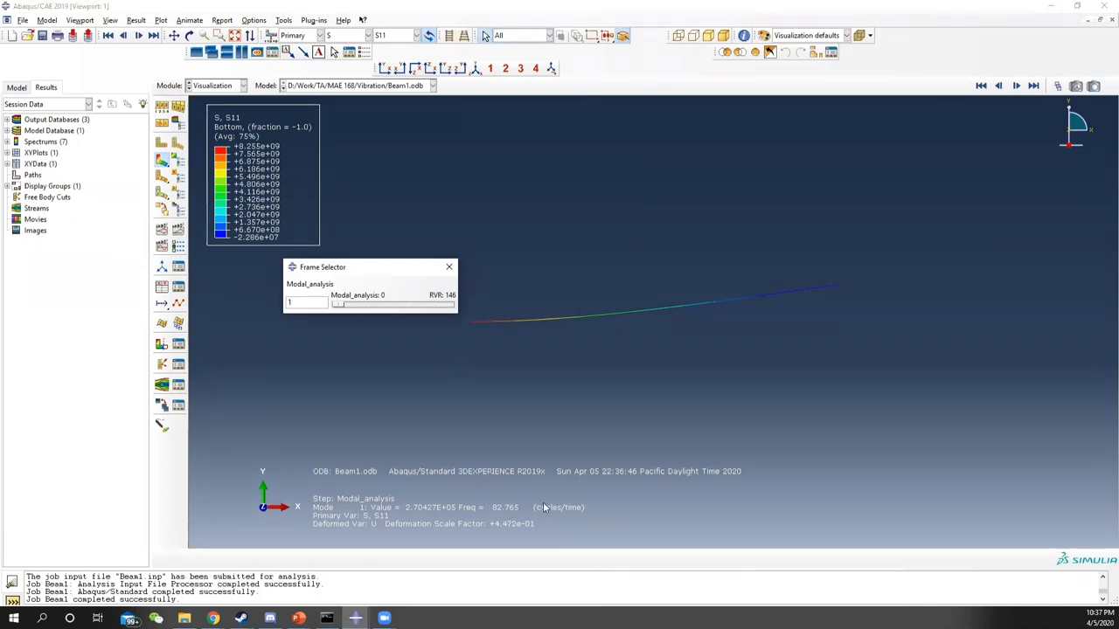
Compare the frequencies of modes 1 and 2 with the peaks in the PowerPoint reference plot, and close the frame selector.
key(alt+Tab)
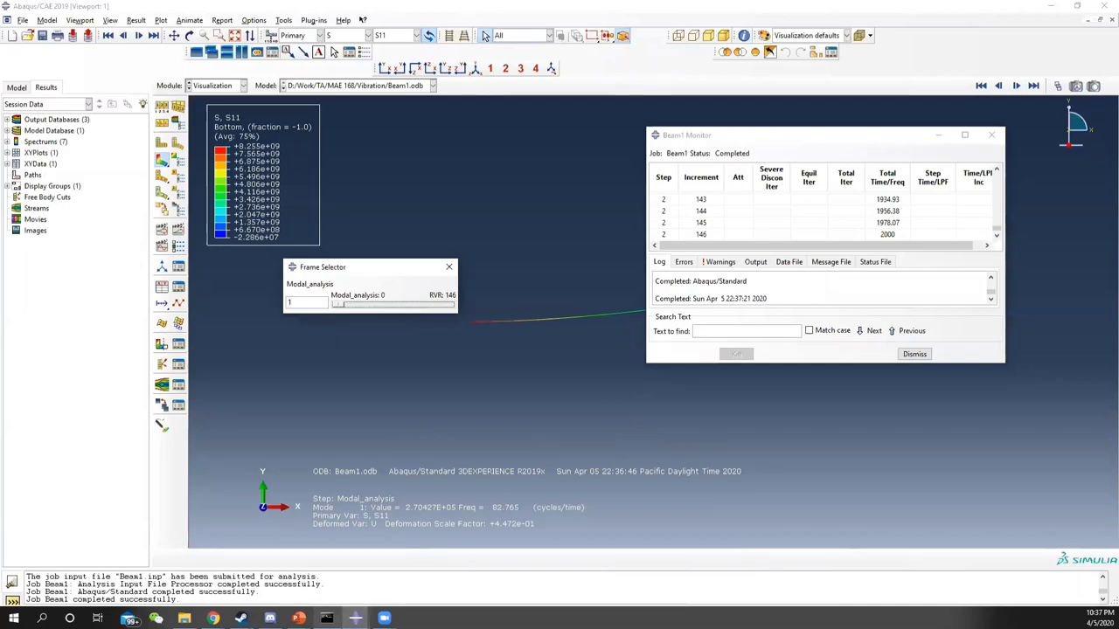
mouse_move(298, 618)
click(297, 573)
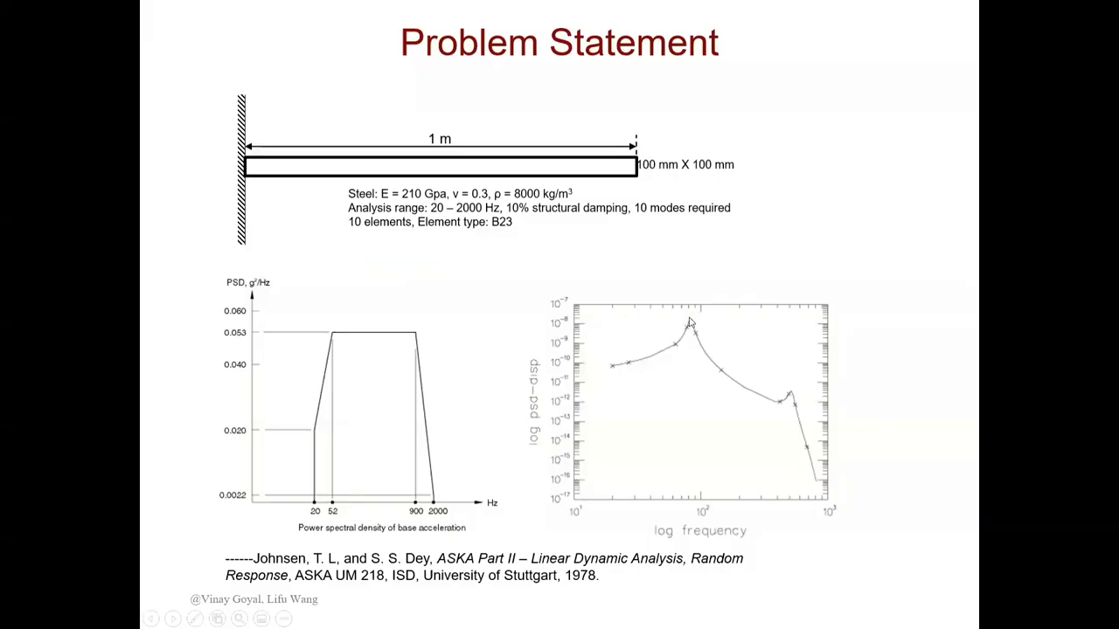
key(alt+Tab)
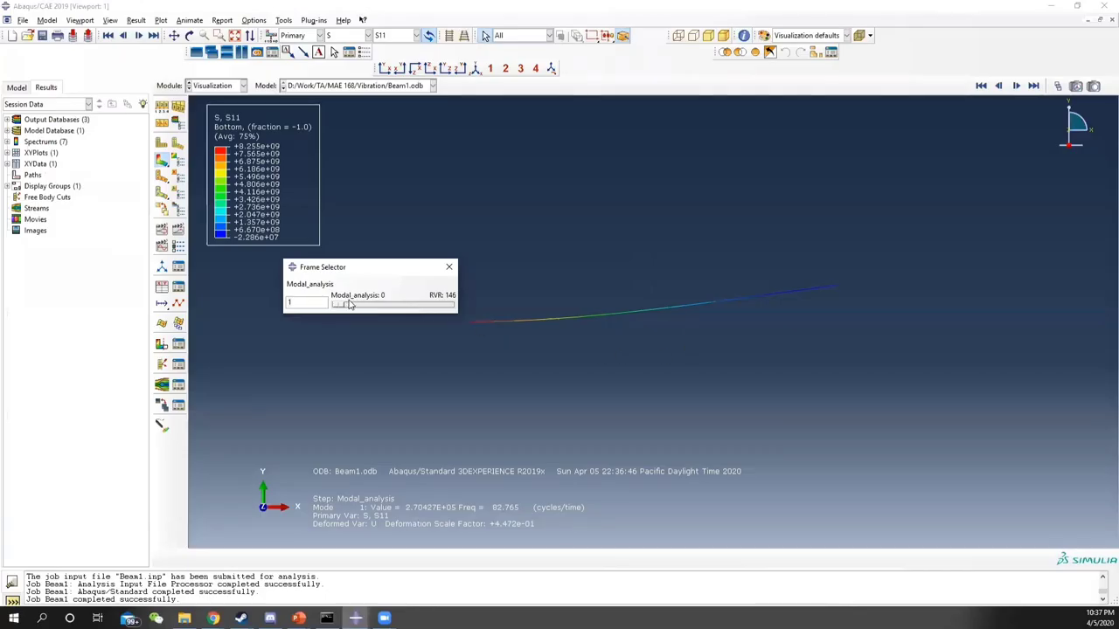
key(Right)
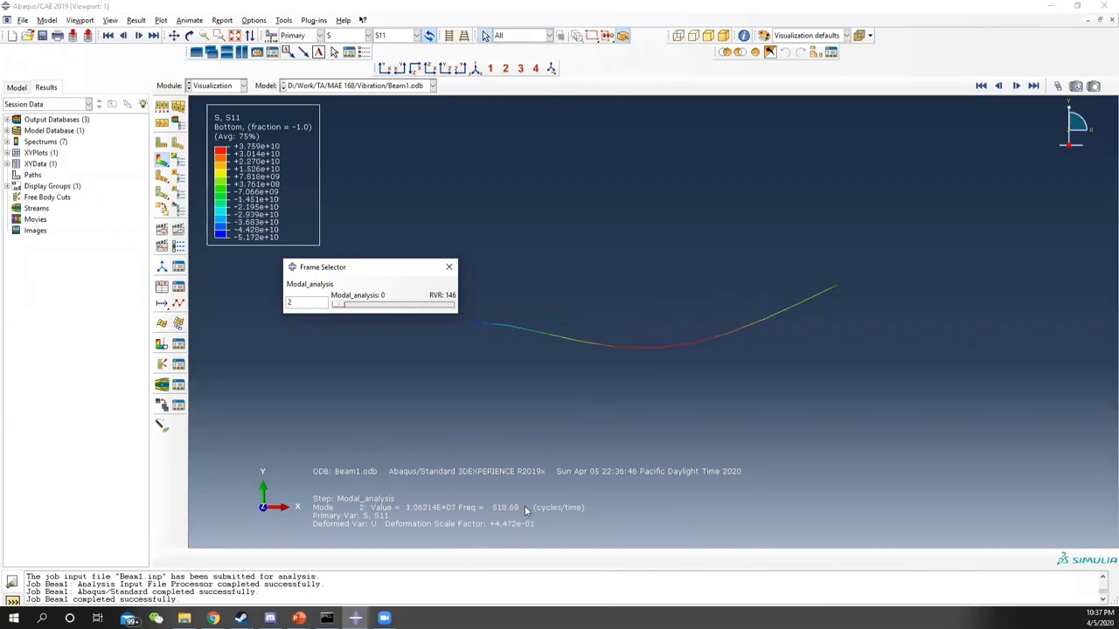
key(alt+Tab)
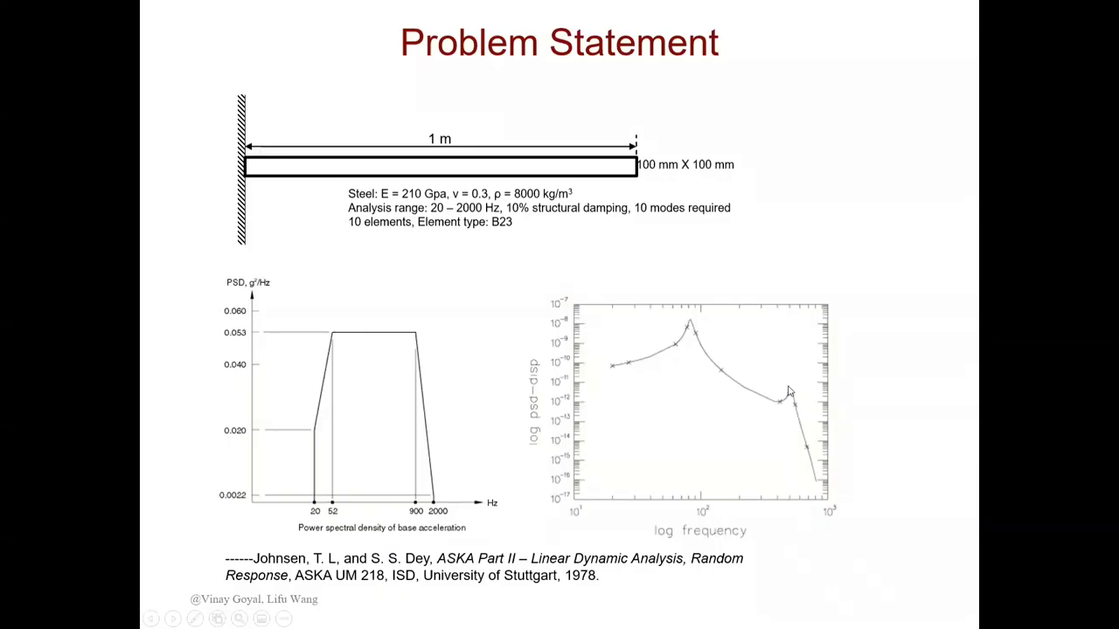
key(alt+Tab)
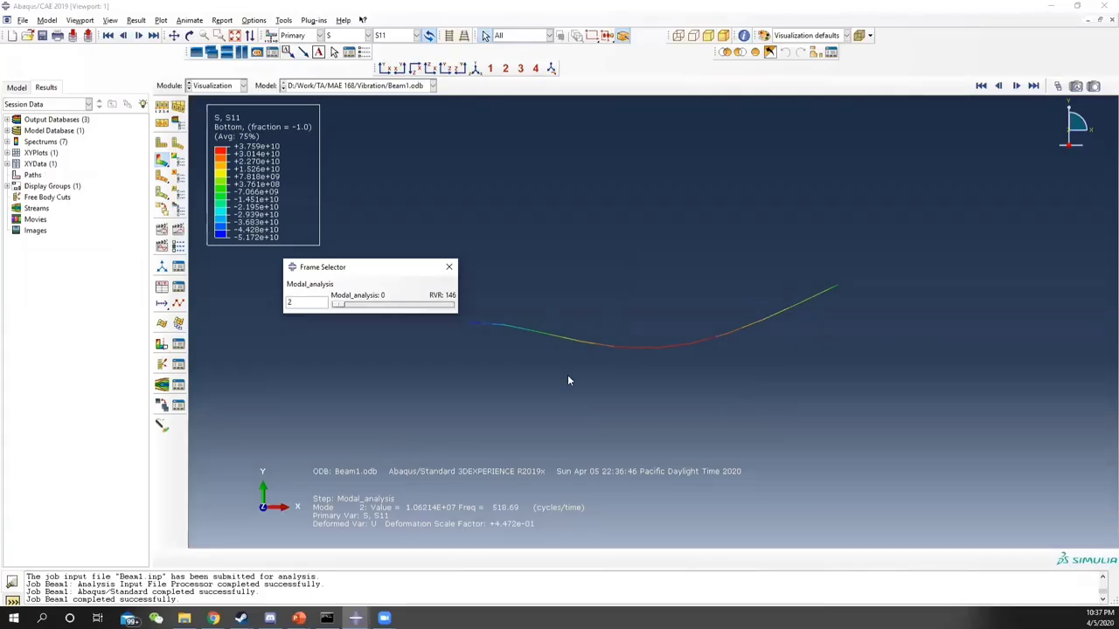
key(alt+Tab)
key(alt+Tab)
click(449, 267)
Create XY data from ODB field output with spatial displacement U2 at the Unique Nodal position.
click(285, 21)
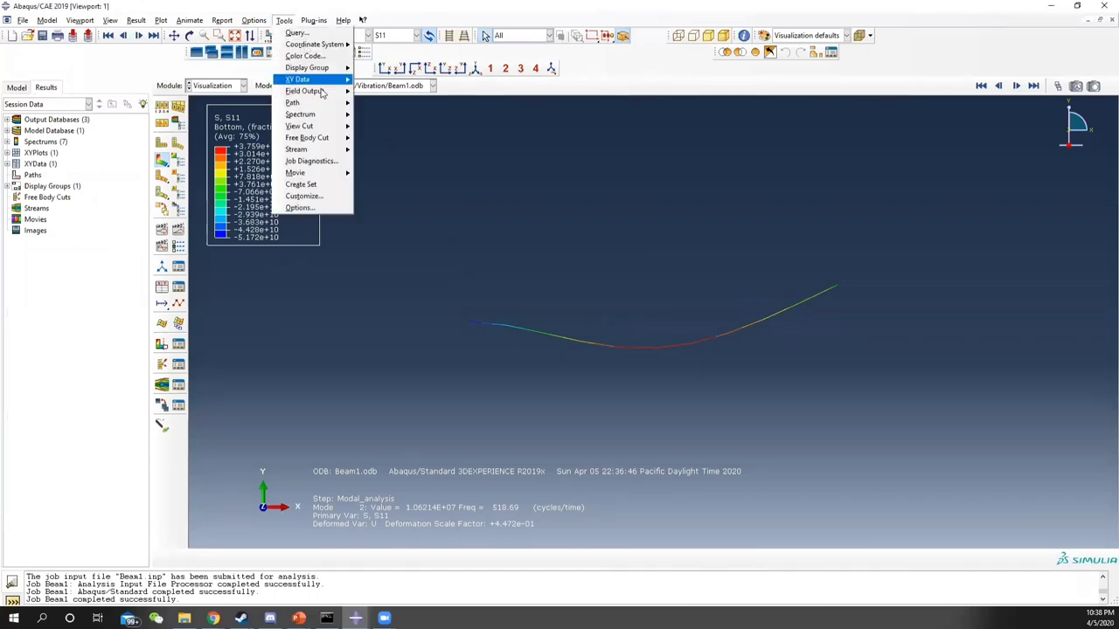
mouse_move(321, 84)
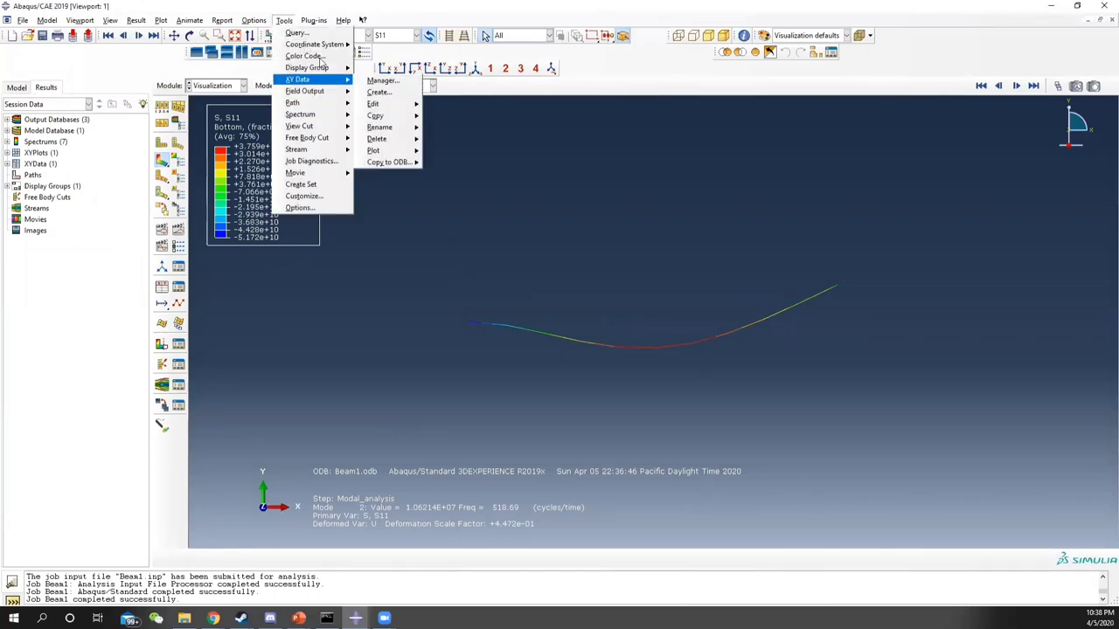
click(380, 91)
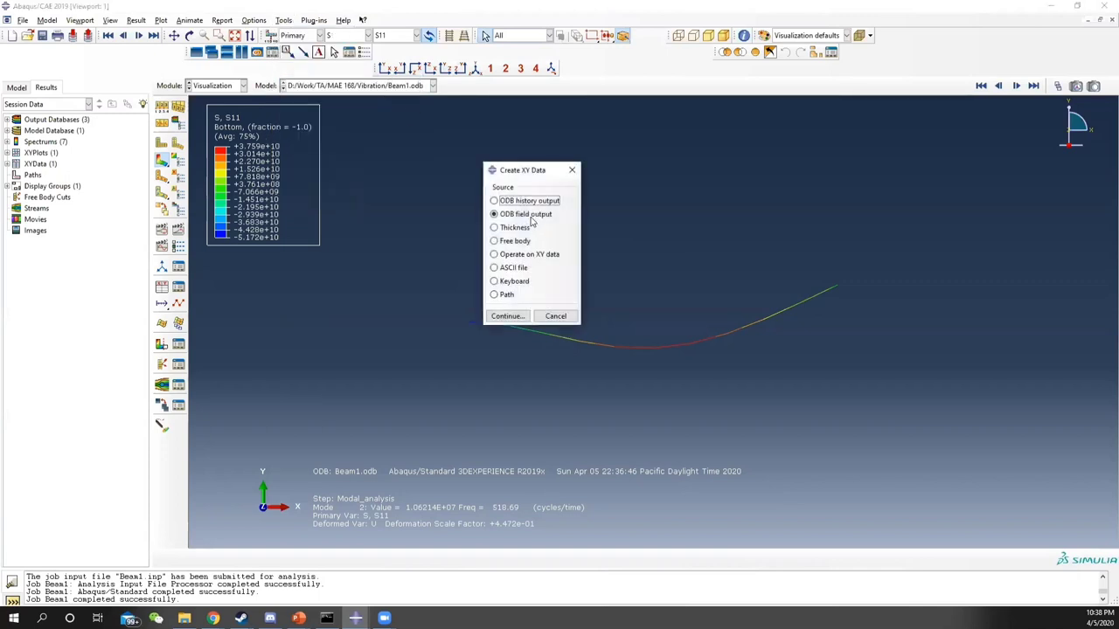
click(515, 317)
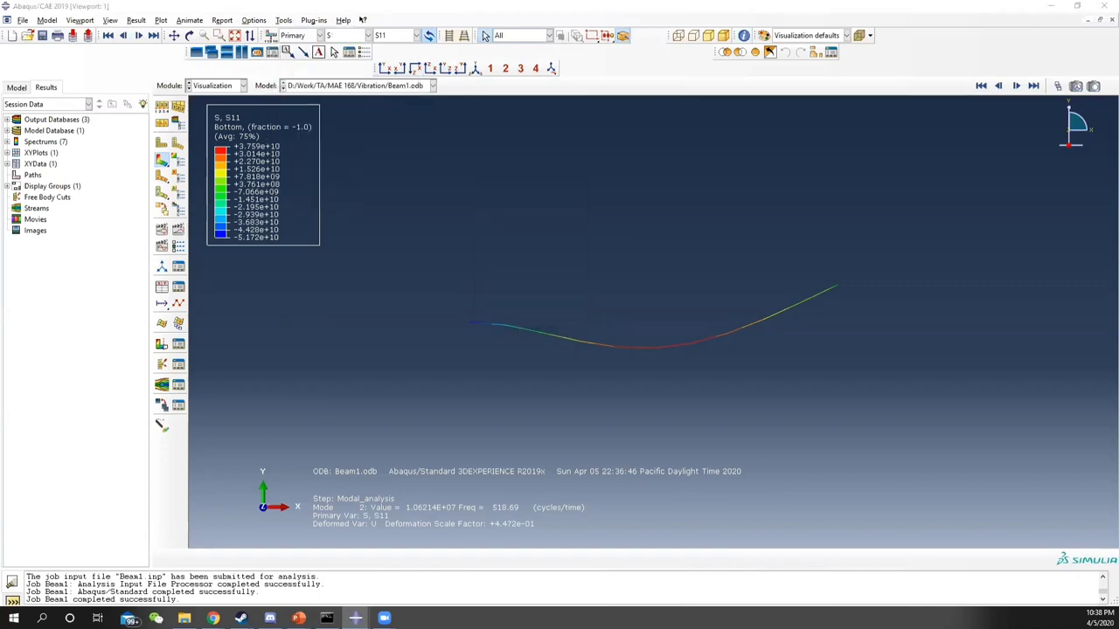
scroll(345, 292, down, 3)
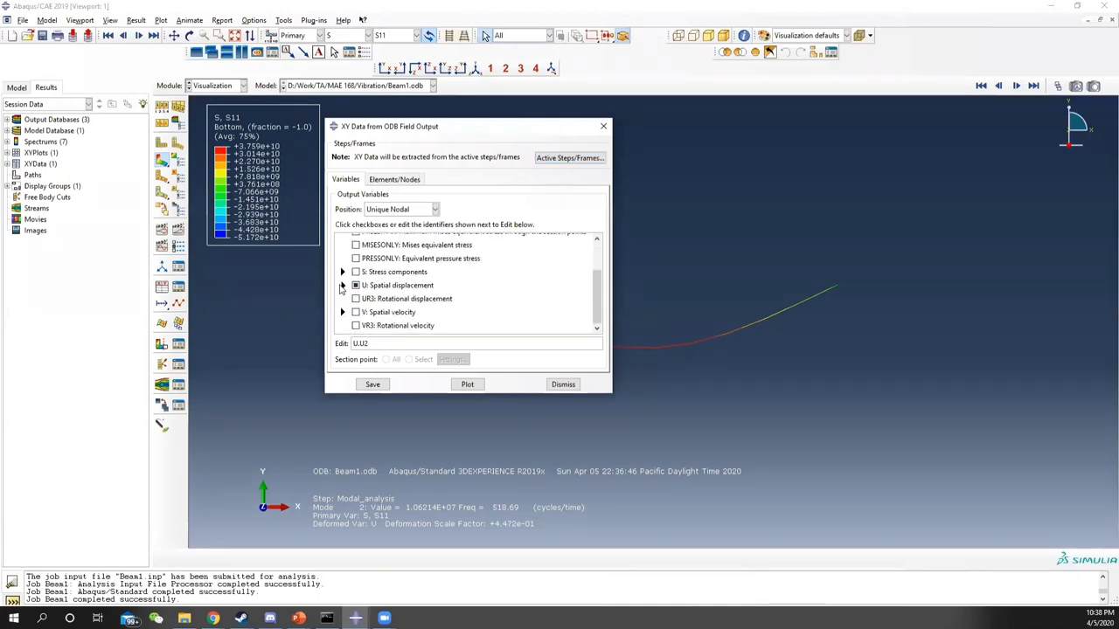
click(342, 285)
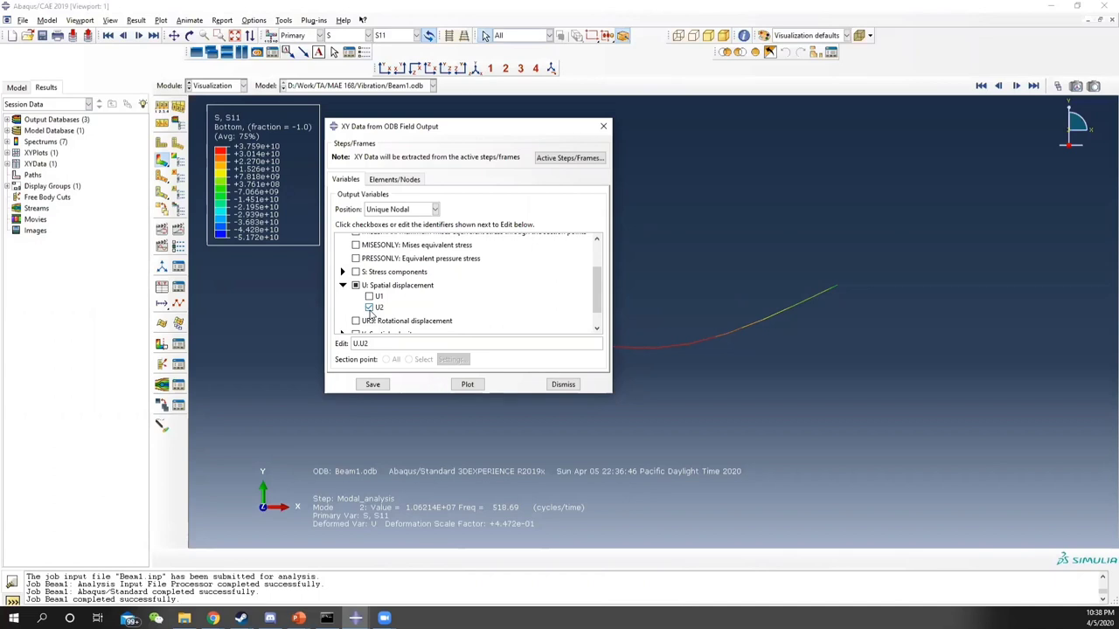
click(390, 210)
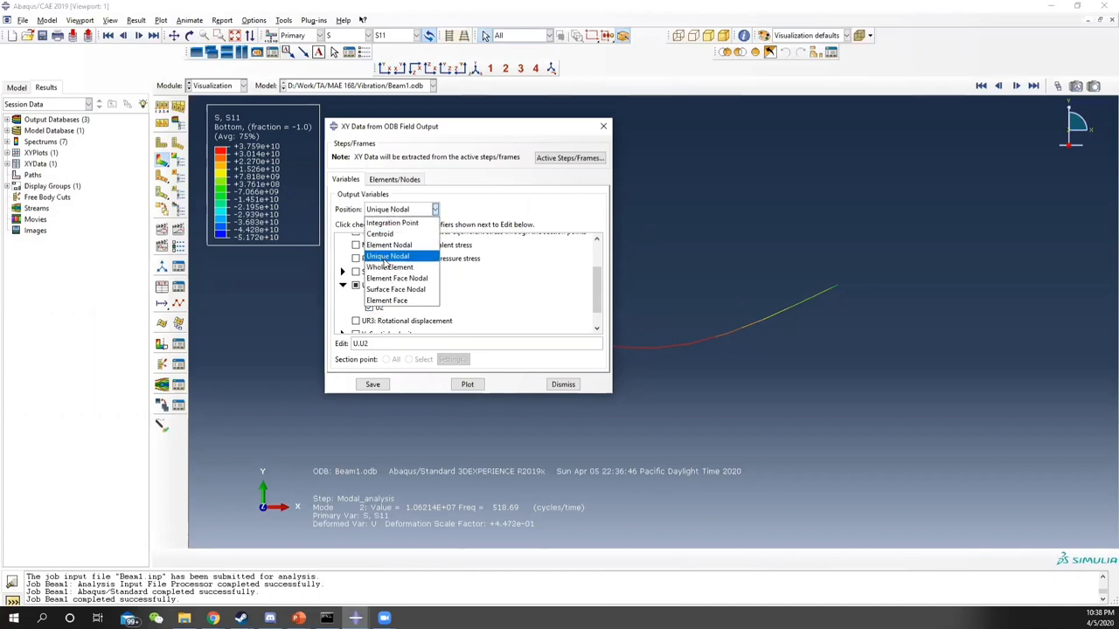
click(386, 256)
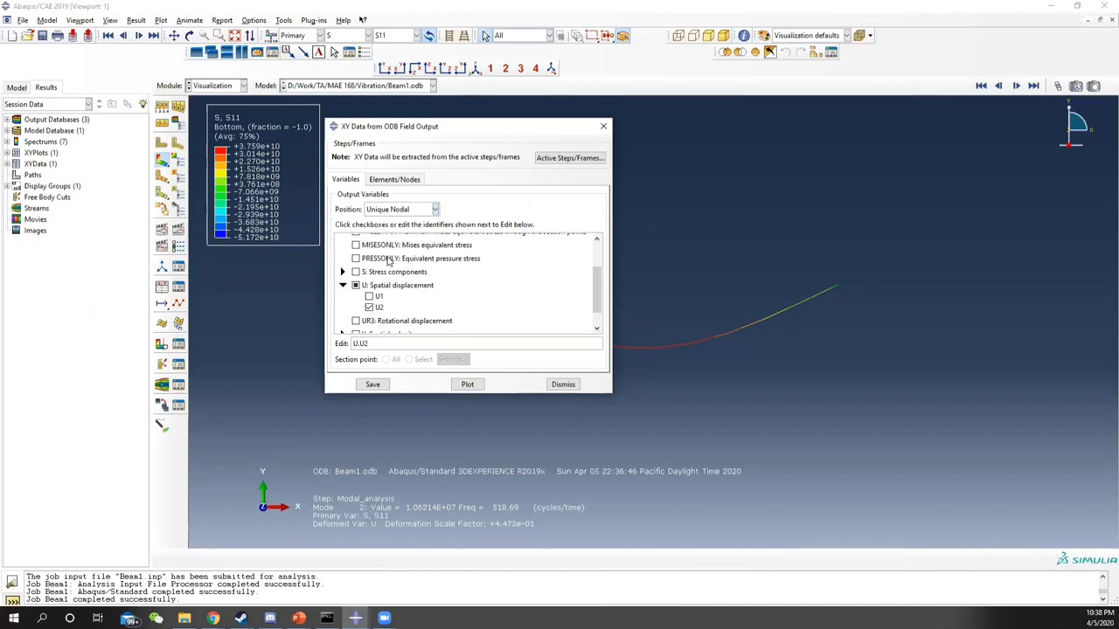
Pick the node at the free end of the beam in the viewport for the XY data extraction.
click(410, 180)
click(440, 213)
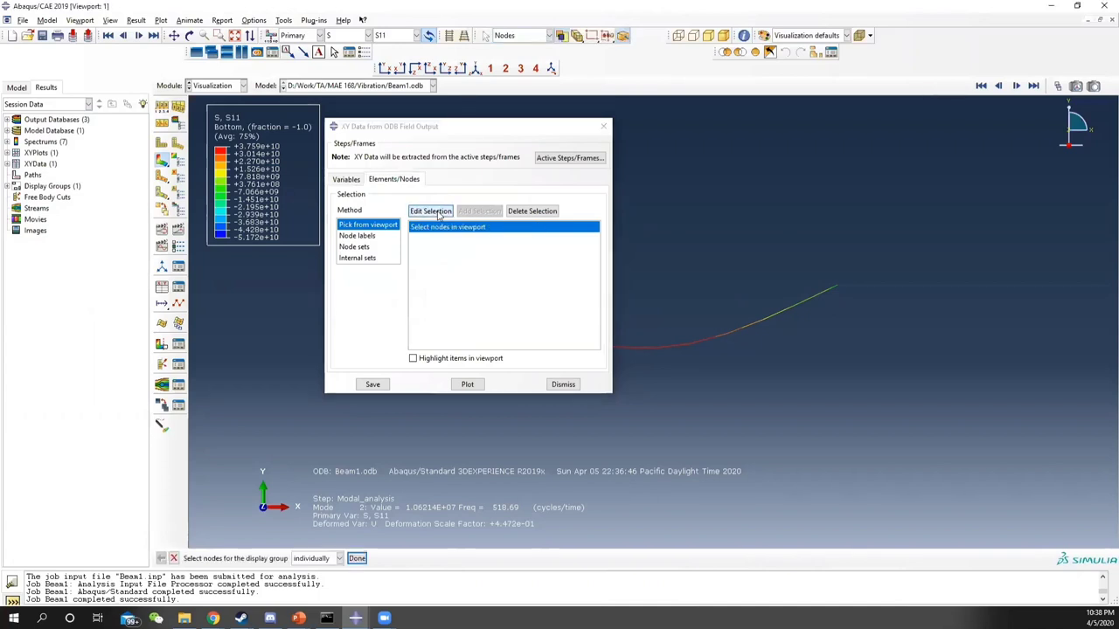
click(431, 211)
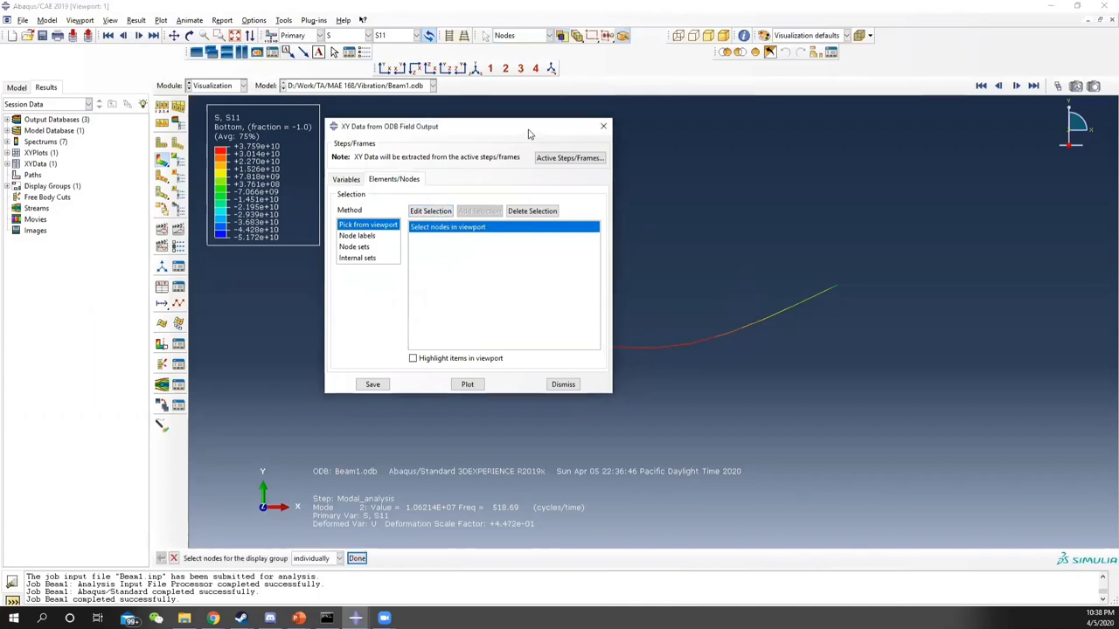
click(837, 285)
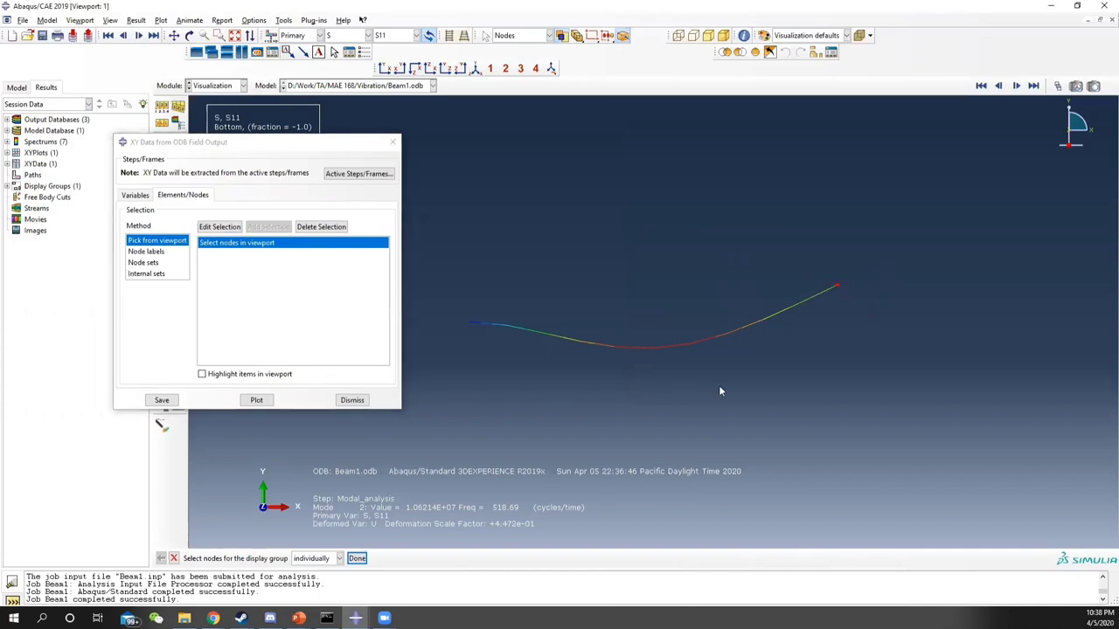
click(357, 557)
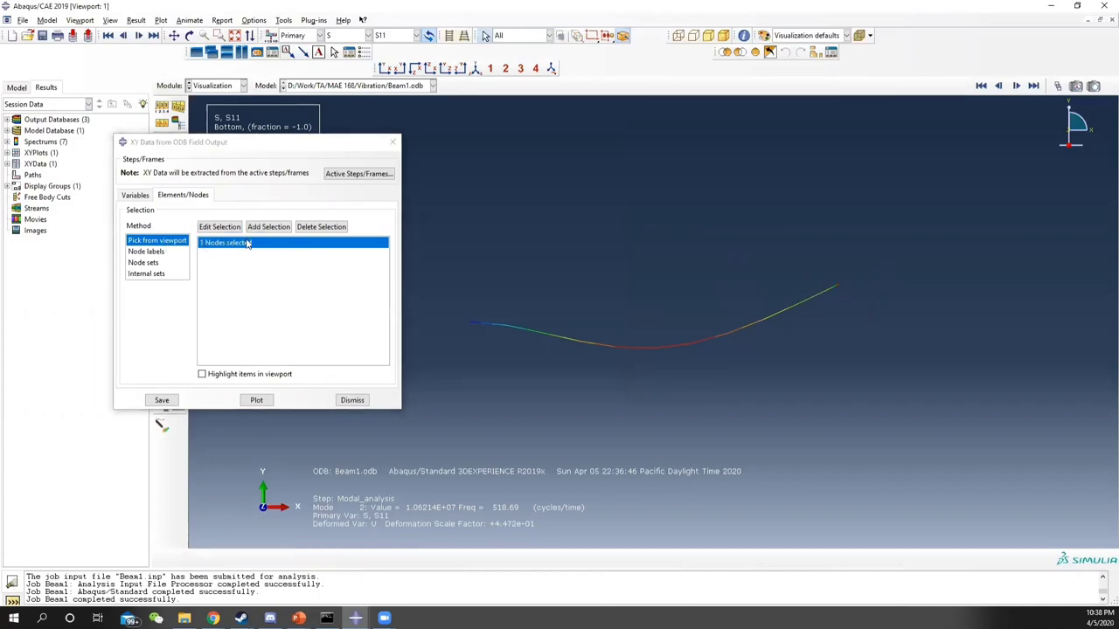
Confirm the active steps and frames for the extraction, and plot the free-end node's U2 displacement against frequency.
click(348, 176)
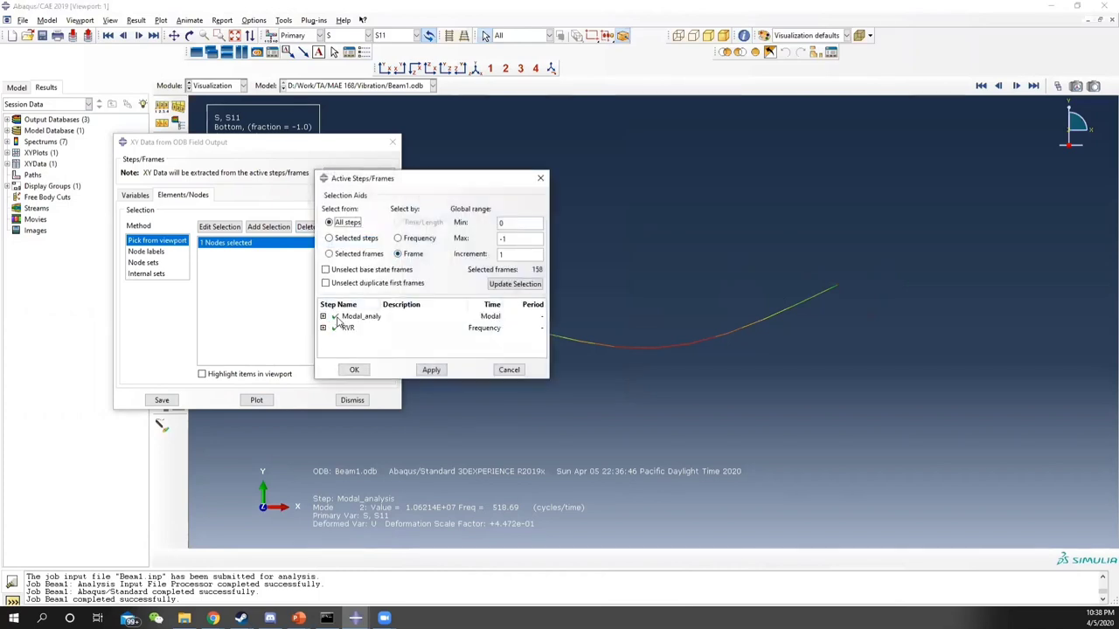
click(337, 318)
click(337, 318)
click(355, 370)
click(256, 399)
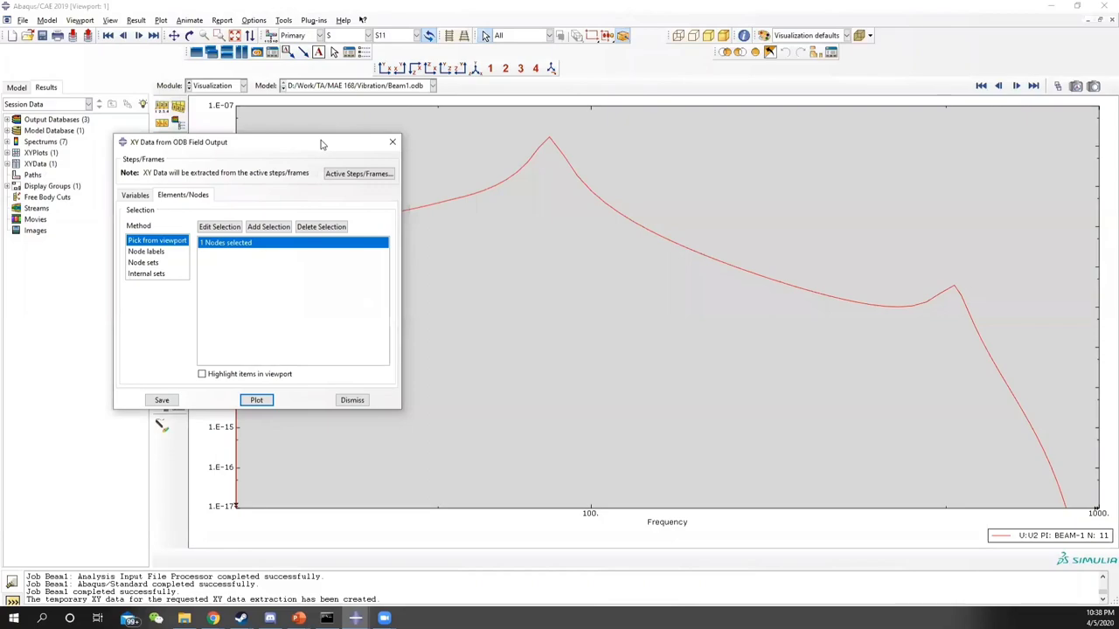
Move the XY data dialog clear of the plot and probe the XY values at the first peak of the U2 curve.
drag(321, 144, 33, 144)
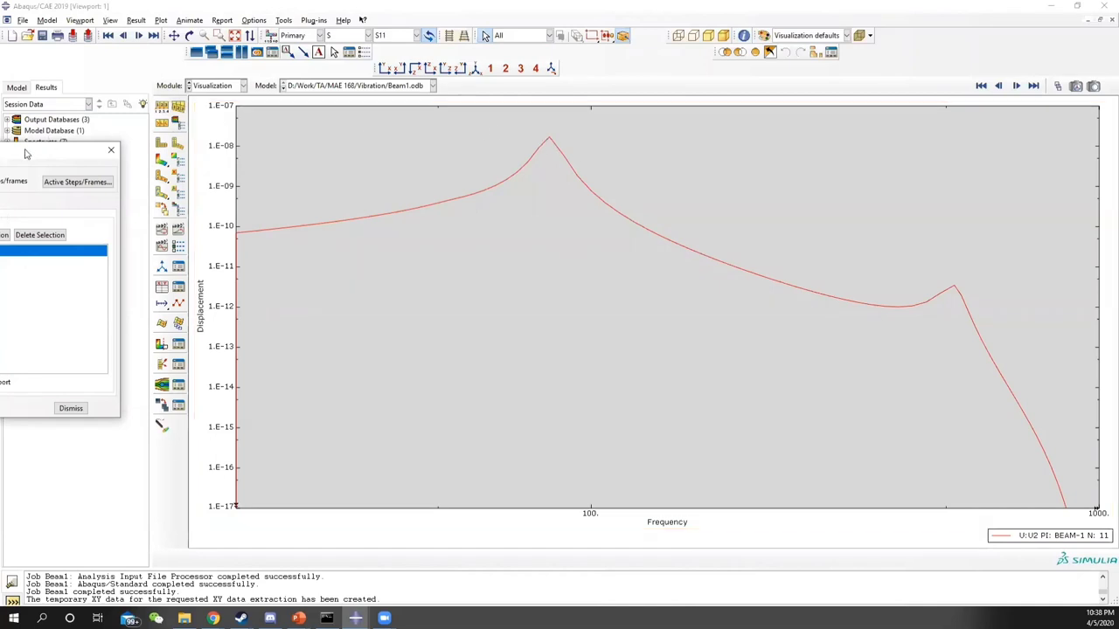
drag(42, 151, 219, 153)
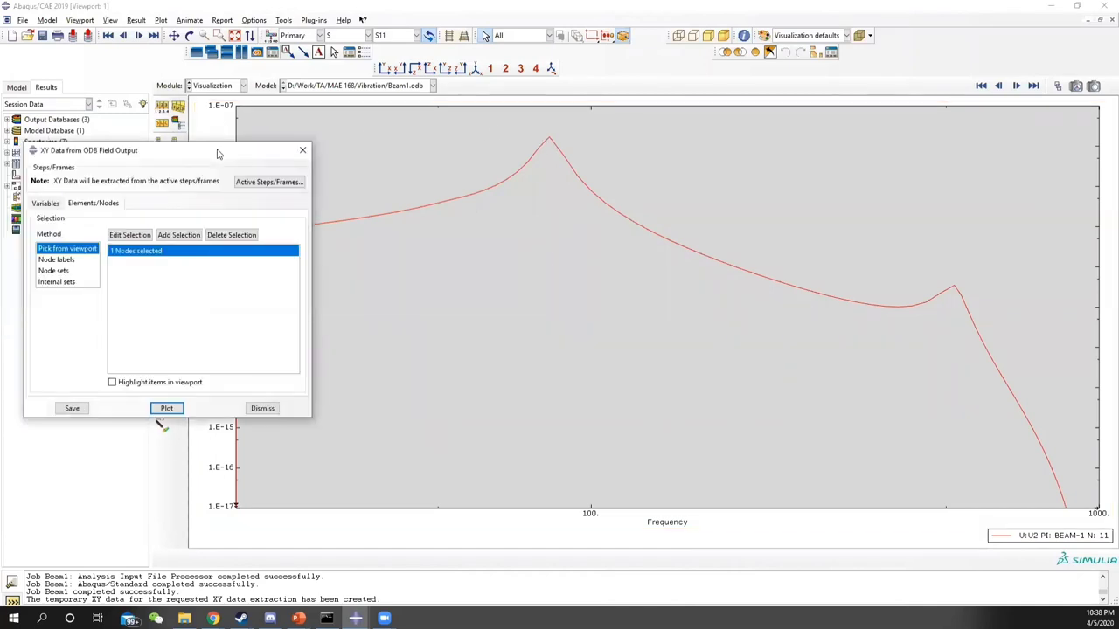
drag(207, 154, 41, 147)
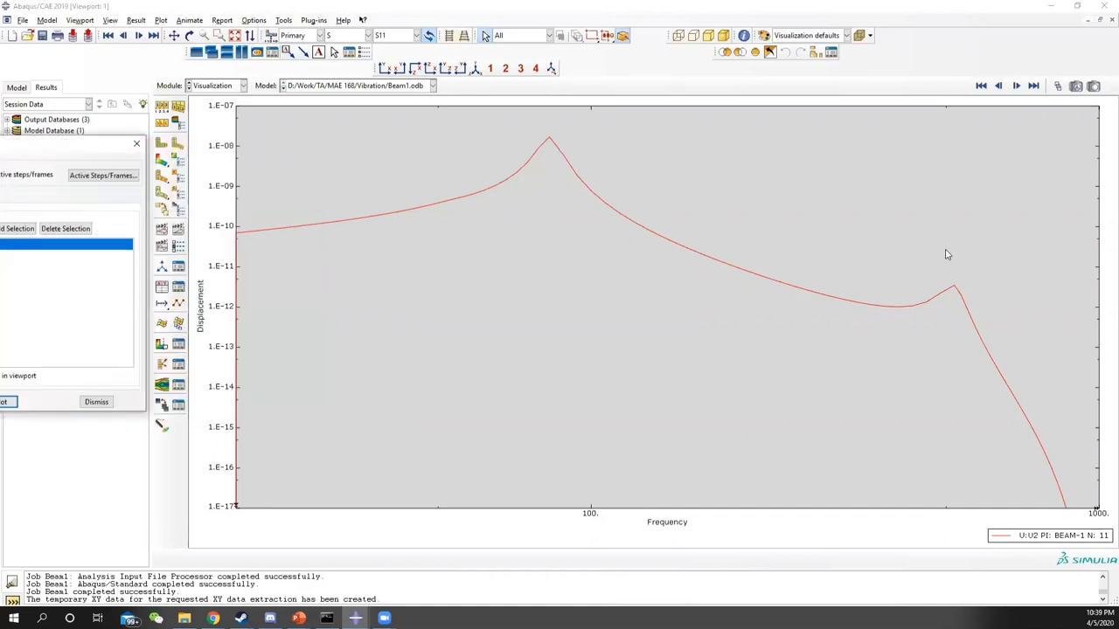
click(284, 21)
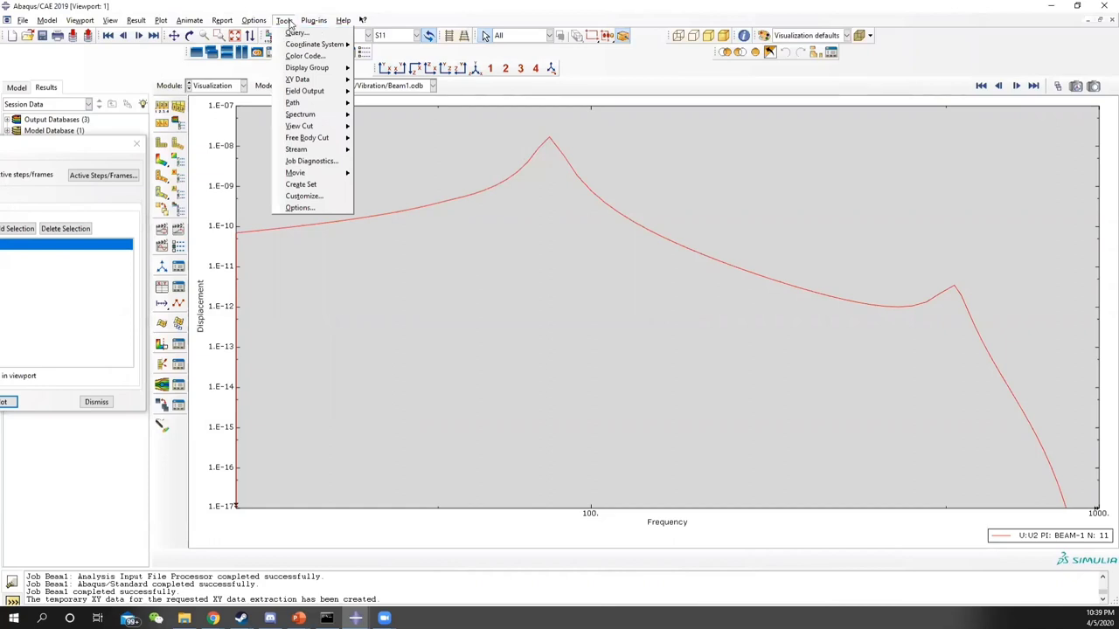
click(297, 34)
click(75, 273)
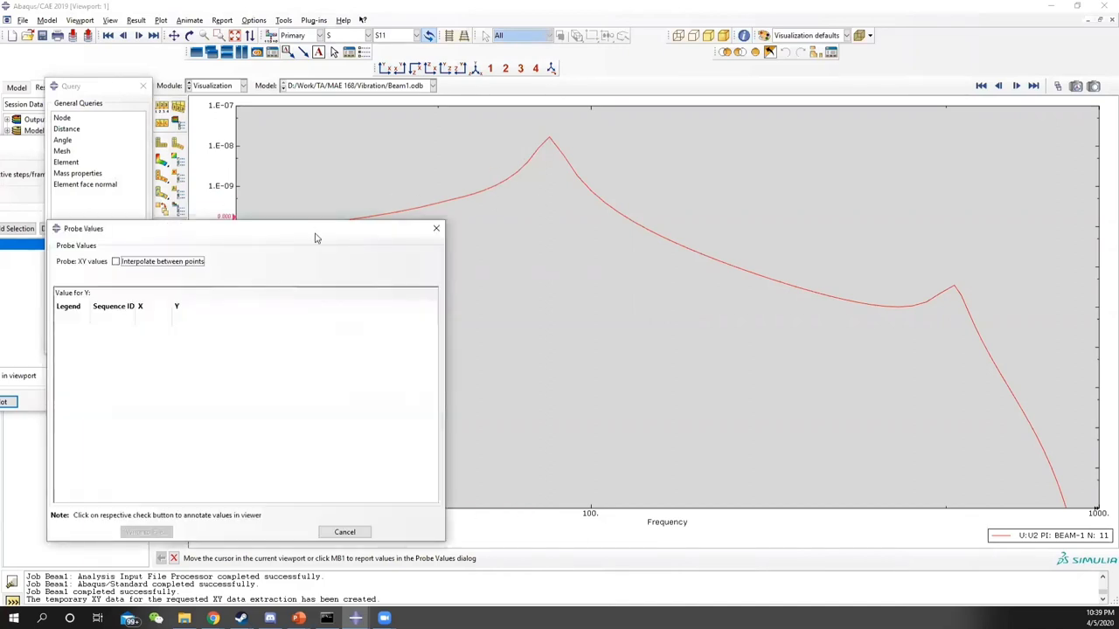
click(549, 142)
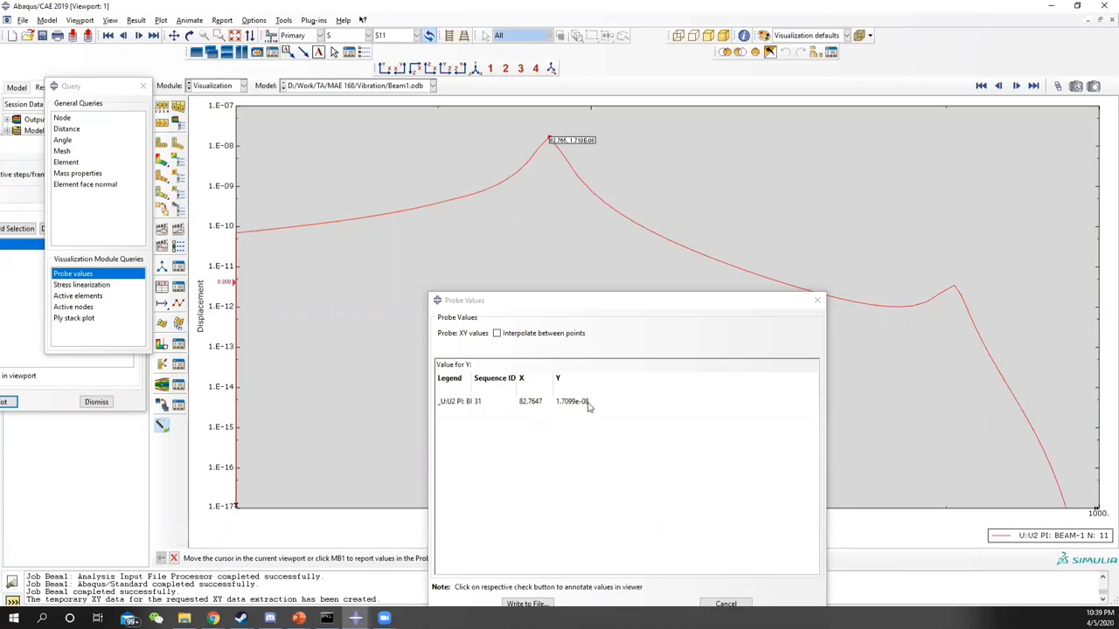
Check the first peak against the reference plot in PowerPoint, and probe the second peak of the U2 curve in Abaqus.
key(alt+Tab)
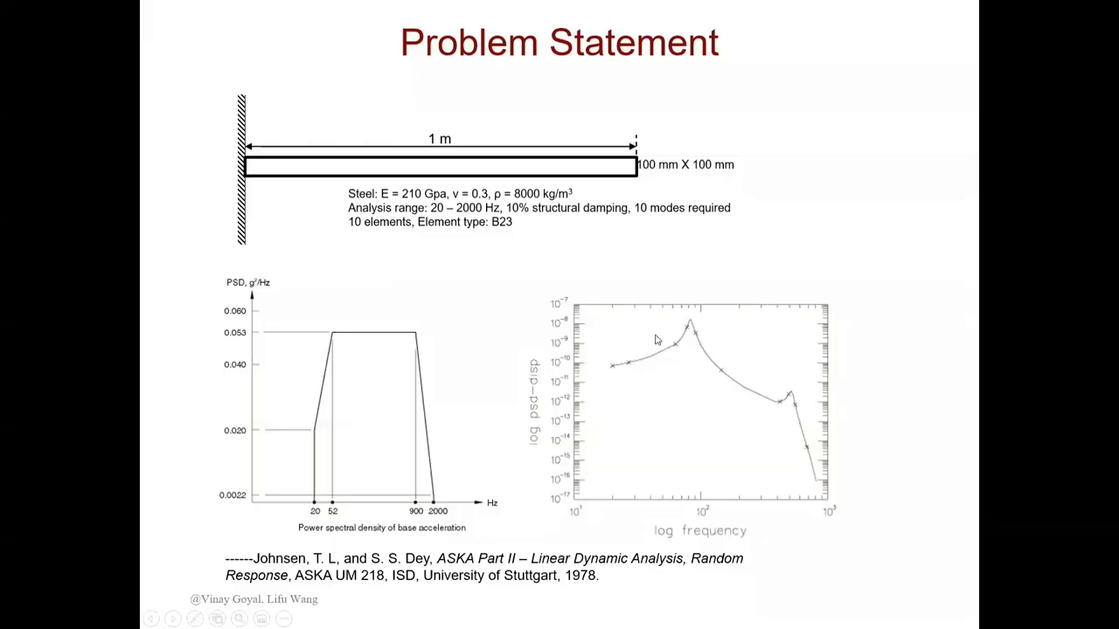
key(alt+Tab)
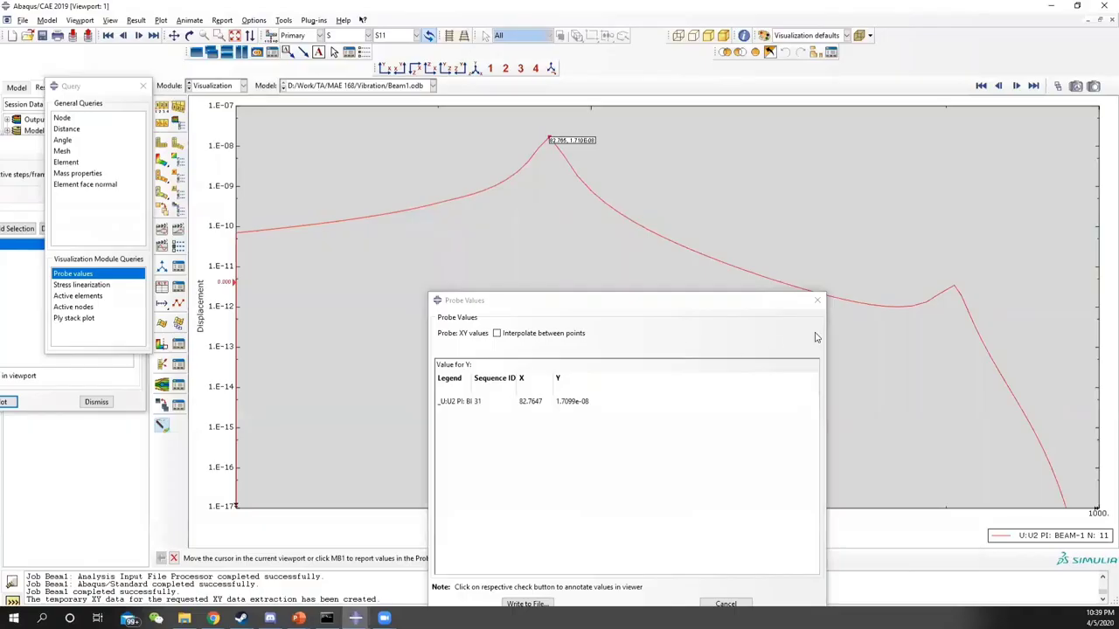
click(956, 291)
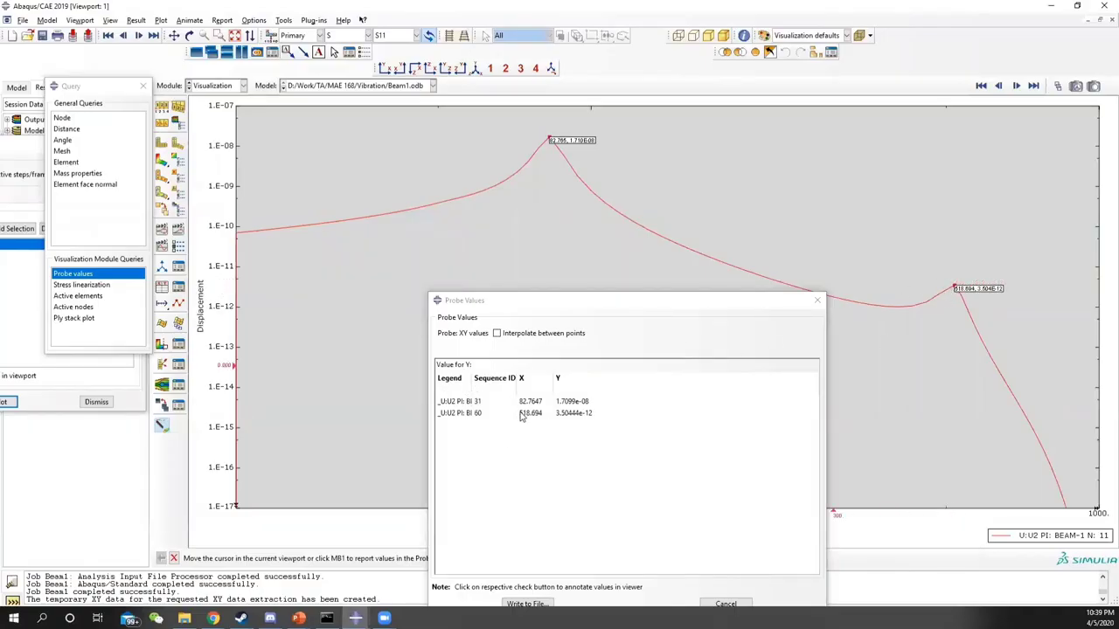
Compare both probed peaks with the PowerPoint reference plot, and close the Abaqus value query without writing the values to a file.
key(alt+Tab)
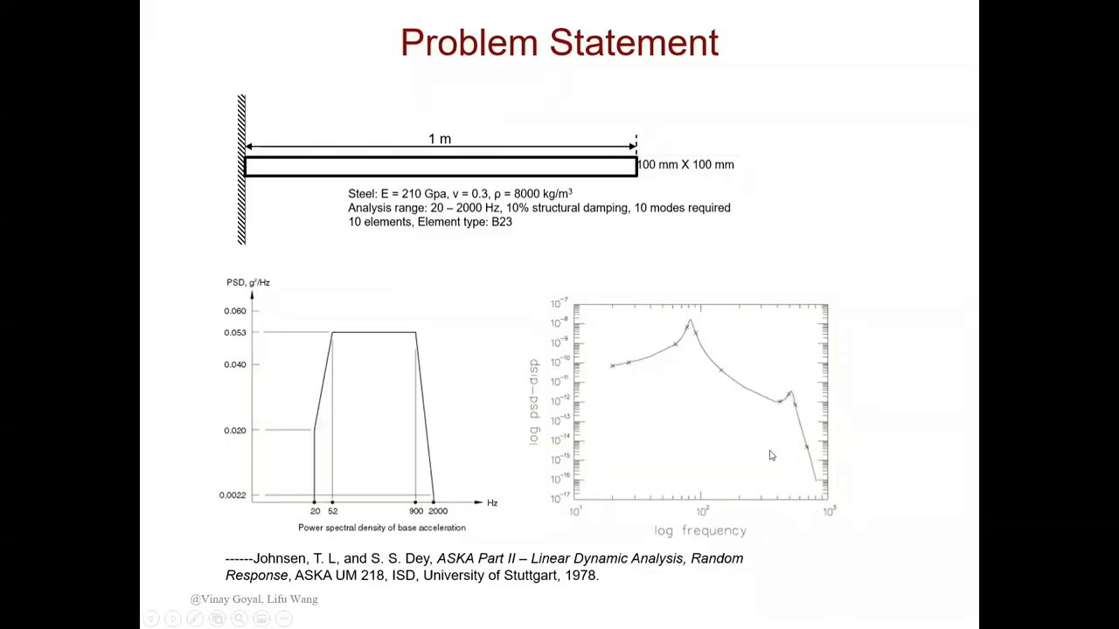
key(alt+Tab)
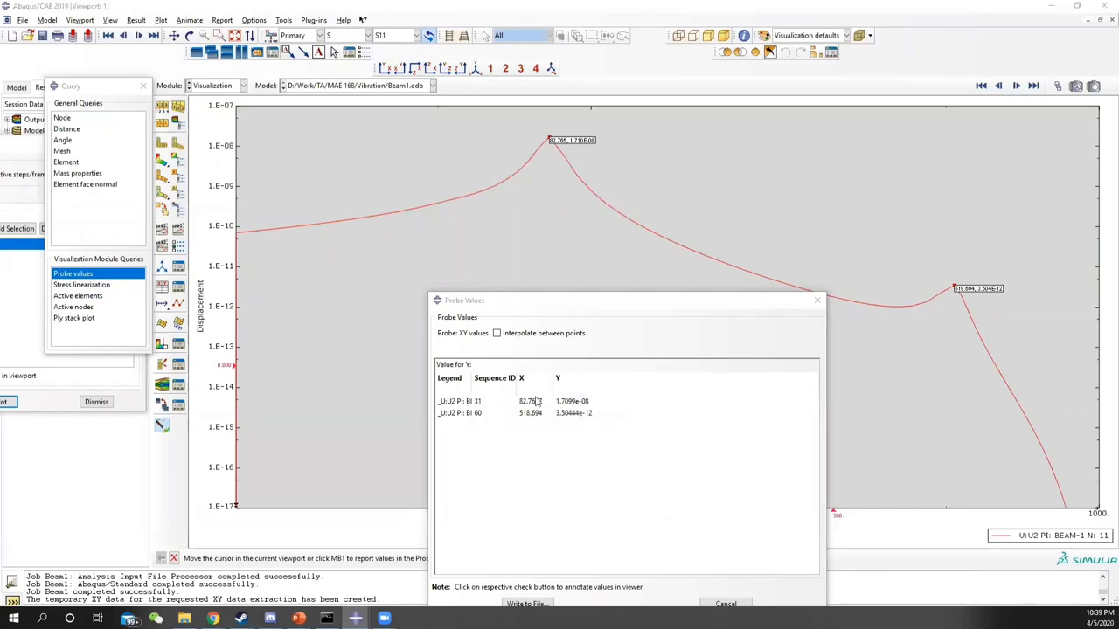
key(alt+Tab)
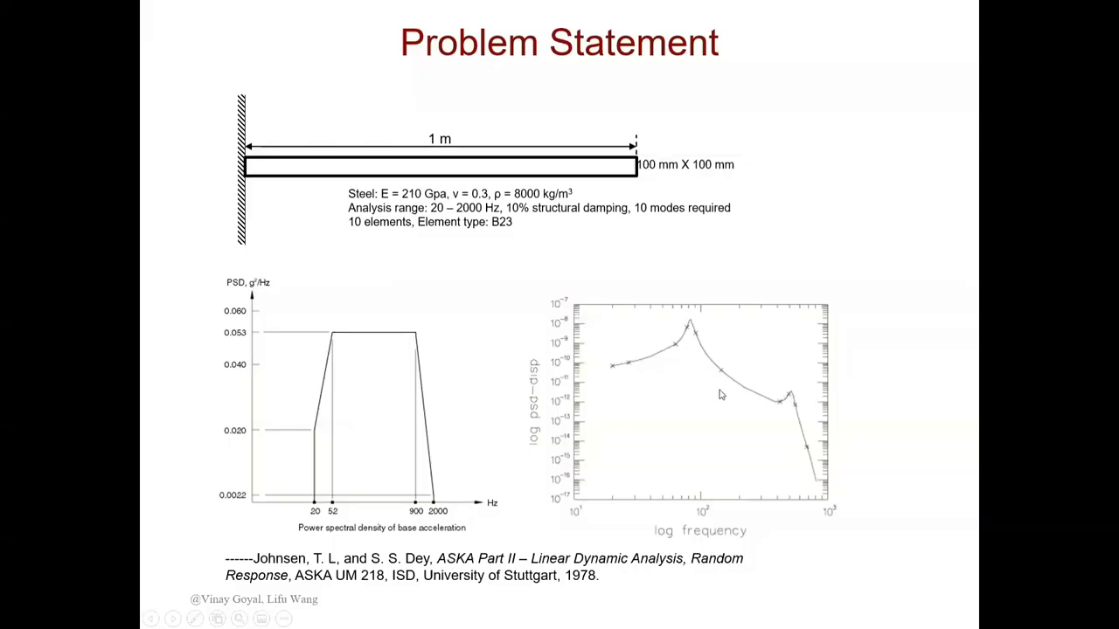
key(alt+Tab)
key(alt+Tab)
key(alt+Tab)
key(alt+Tab)
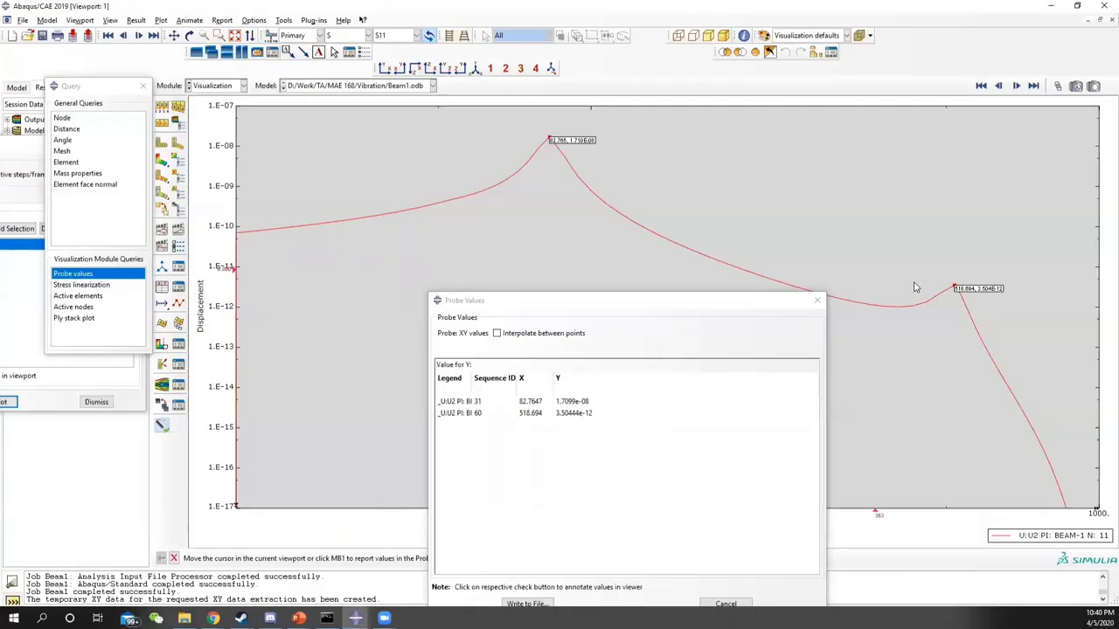
key(alt+Tab)
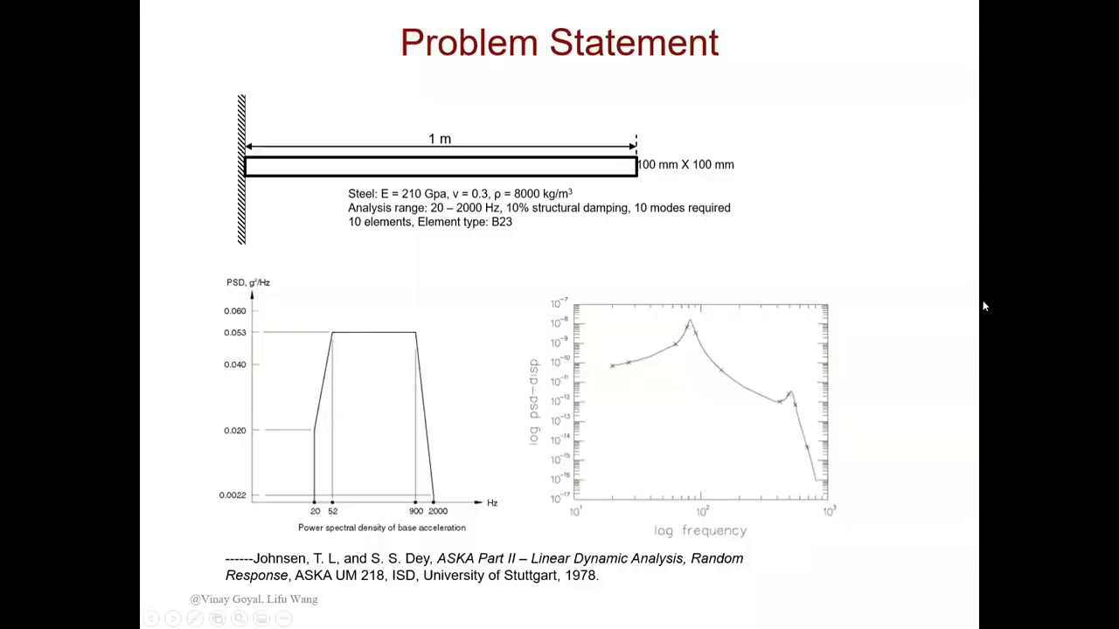
key(alt+Tab)
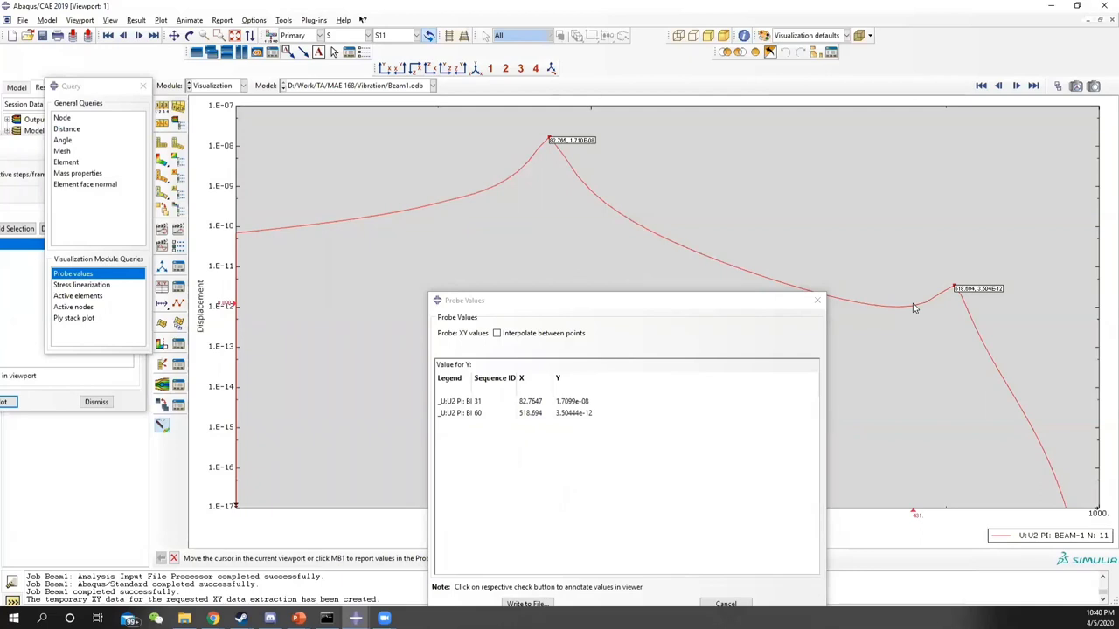
click(813, 301)
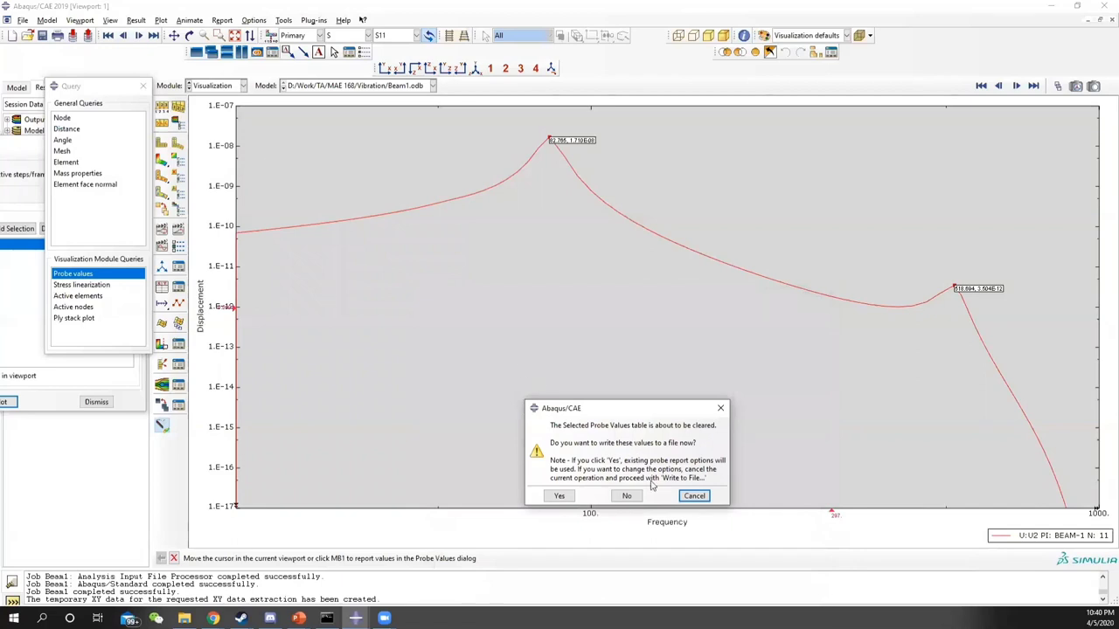
click(624, 496)
click(143, 86)
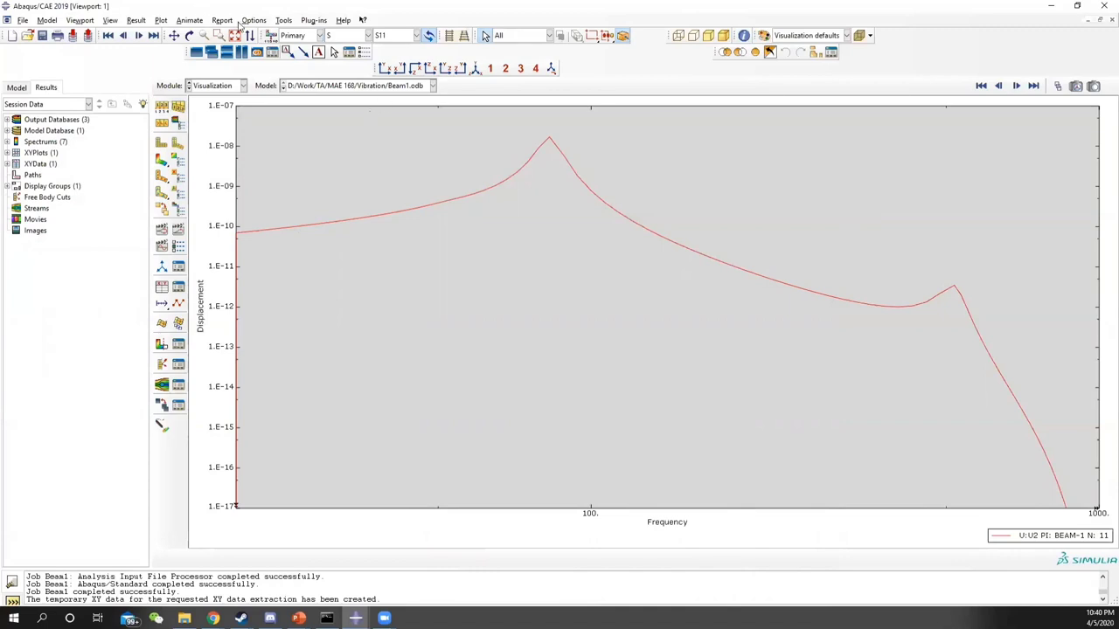
Open the XY plot's axis options and examine the scale type and limits of the frequency and displacement axes.
click(253, 20)
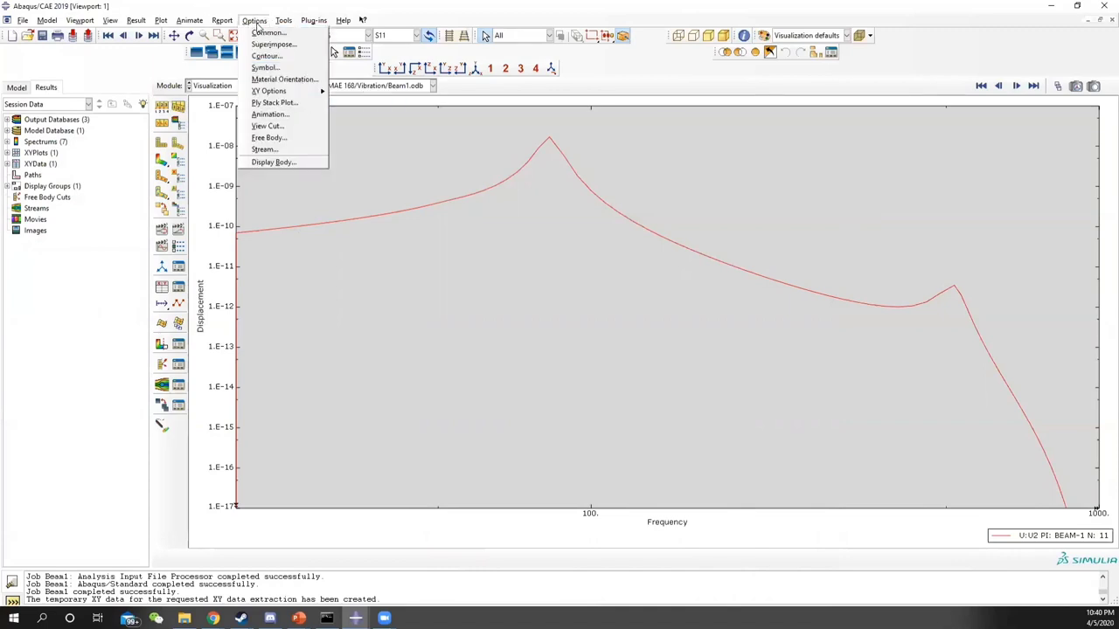
mouse_move(306, 91)
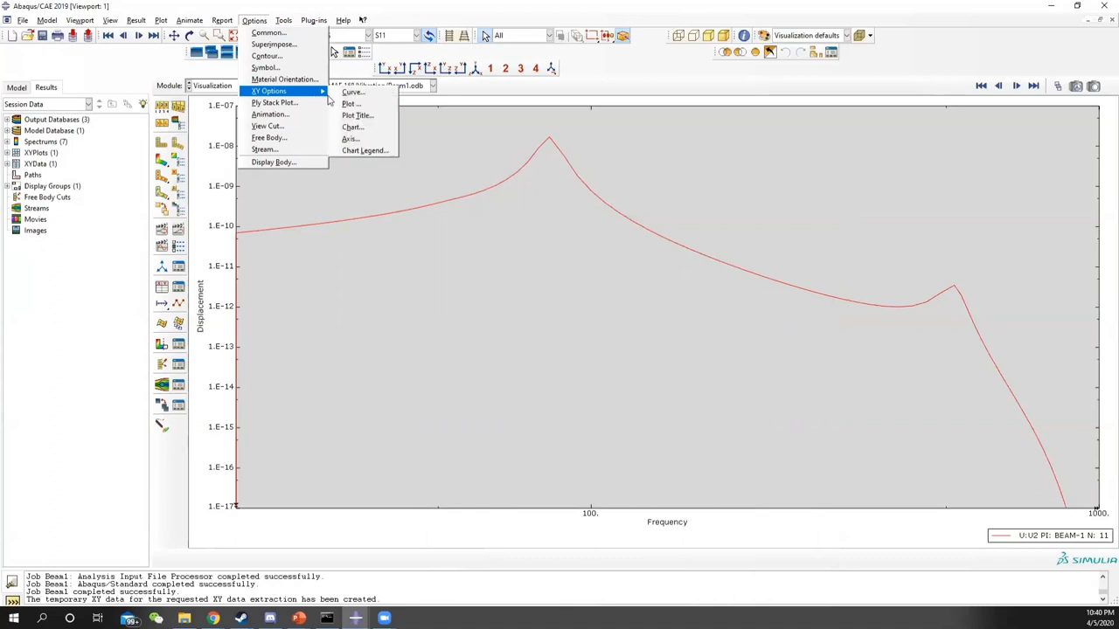
click(371, 141)
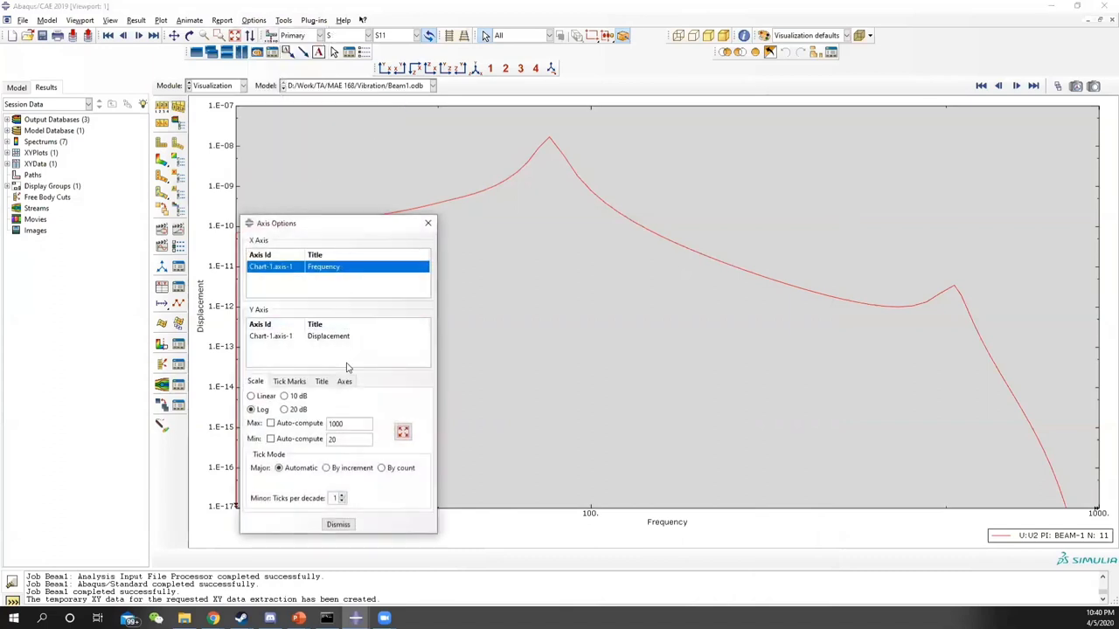
click(285, 336)
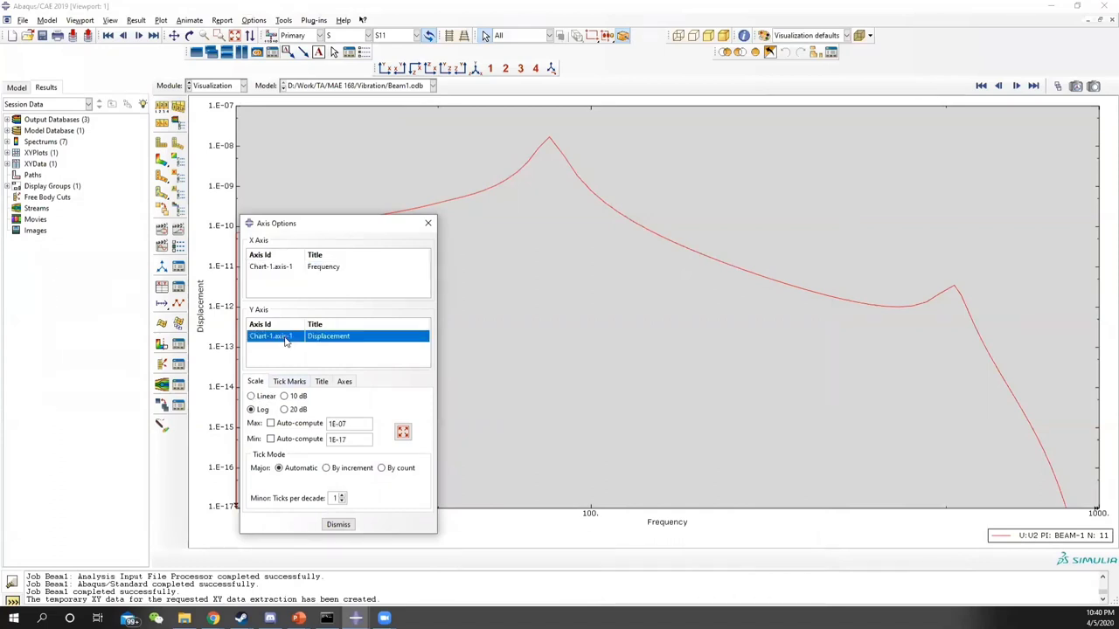
click(283, 267)
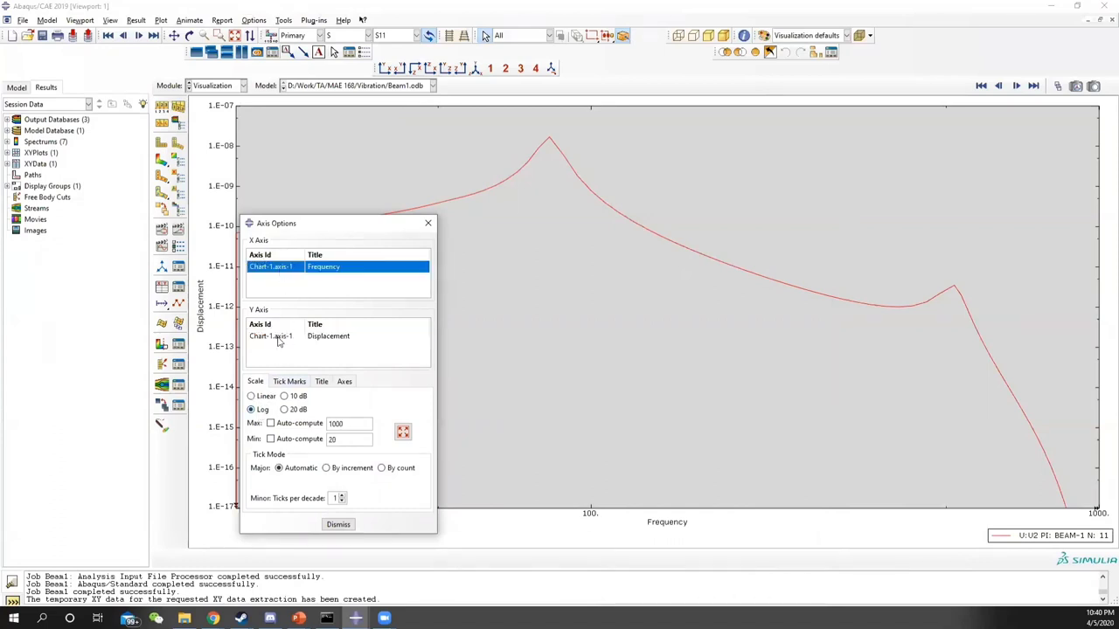
click(278, 337)
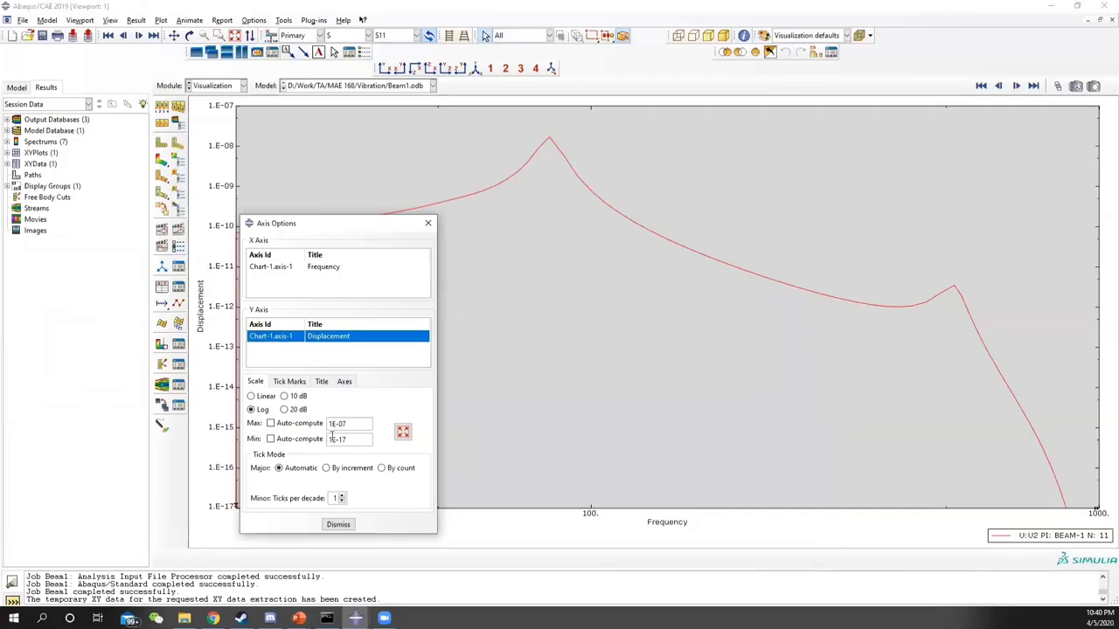
drag(352, 423, 329, 423)
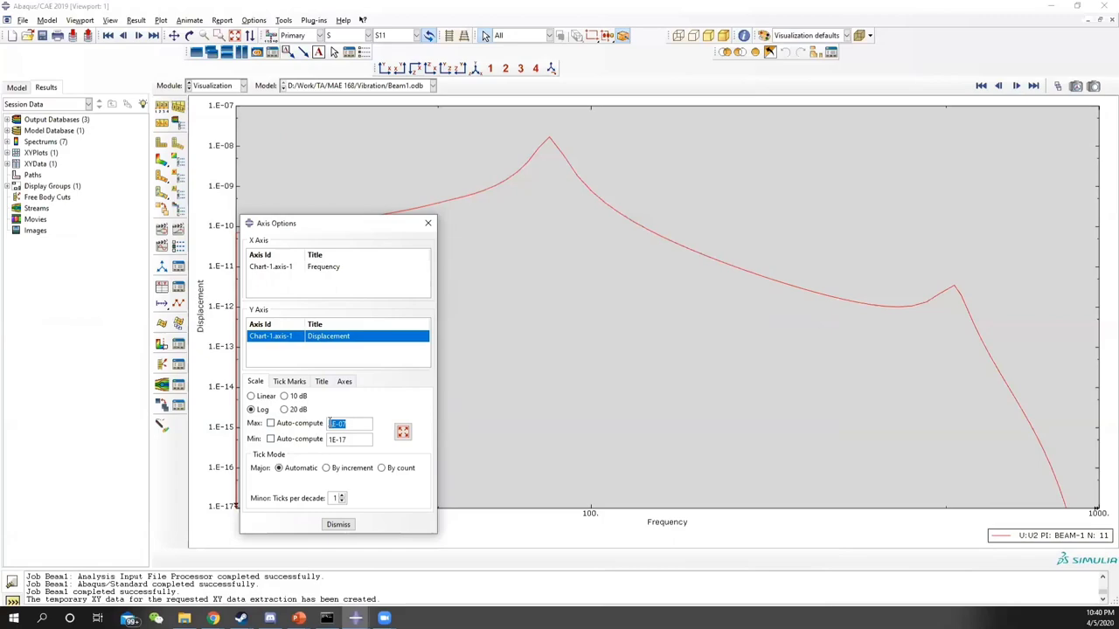
click(277, 268)
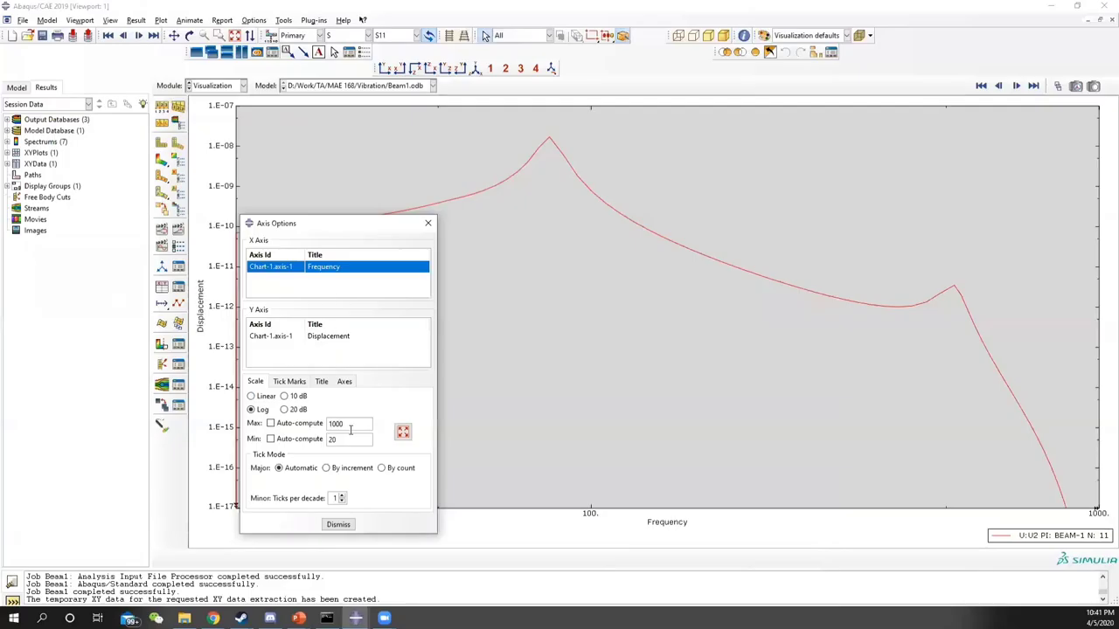
Try a minimum of 10 for the frequency axis, set it back to 20, and close the axis options.
double_click(342, 443)
drag(344, 229, 648, 203)
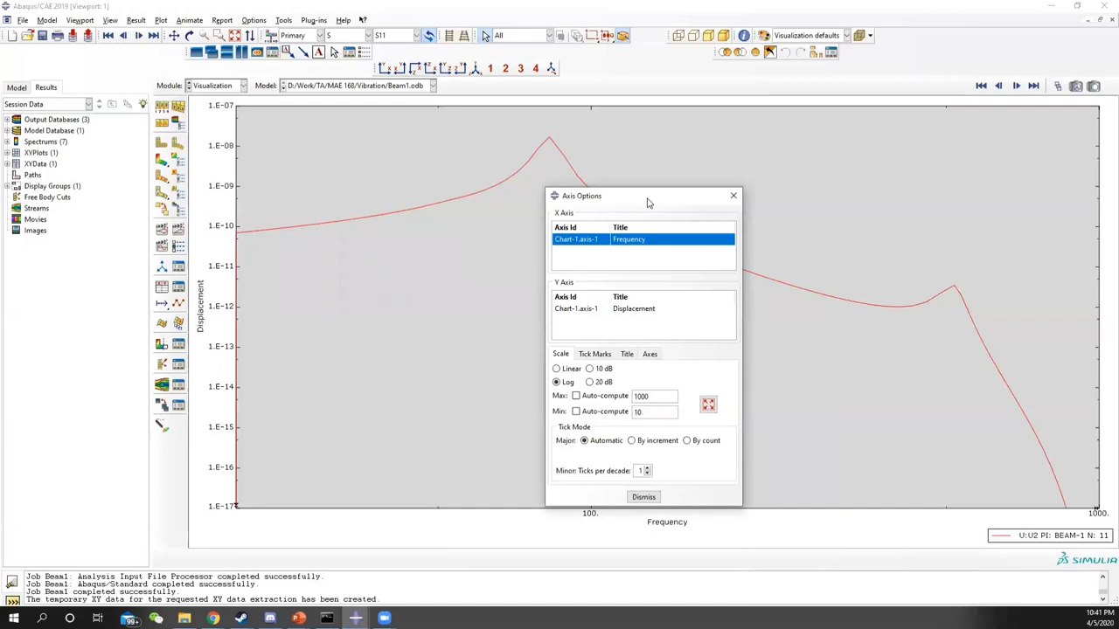
key(Return)
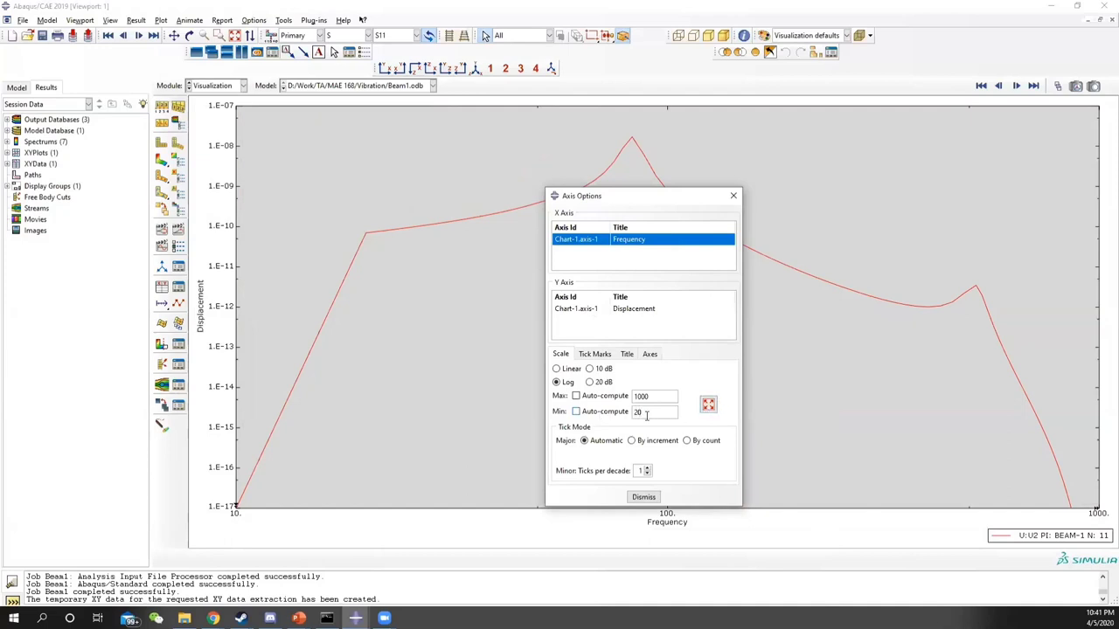
key(Return)
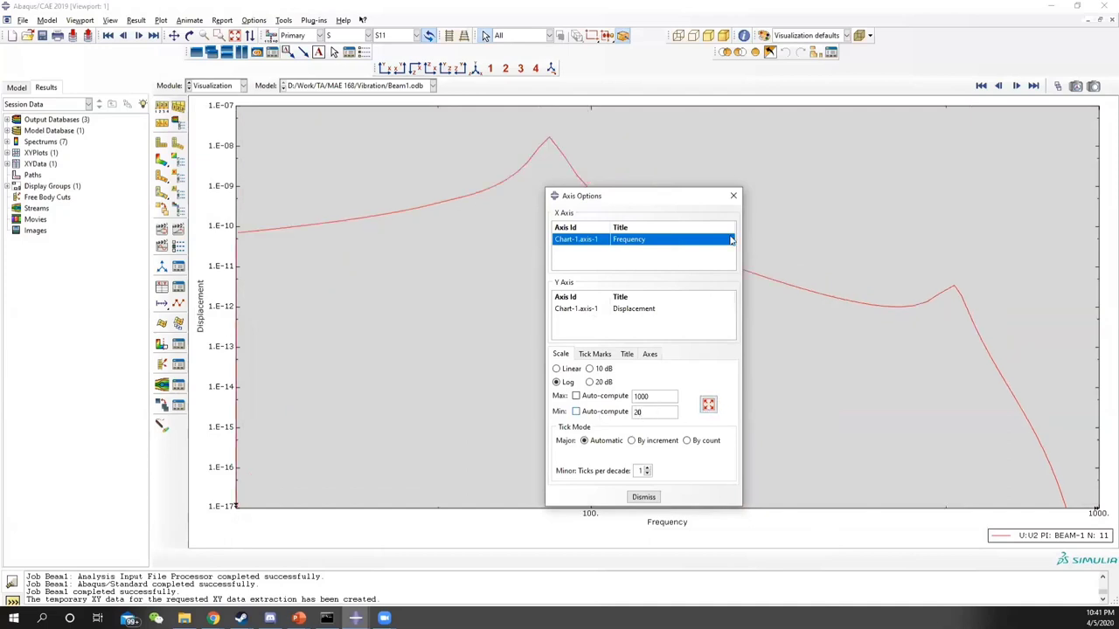
click(733, 196)
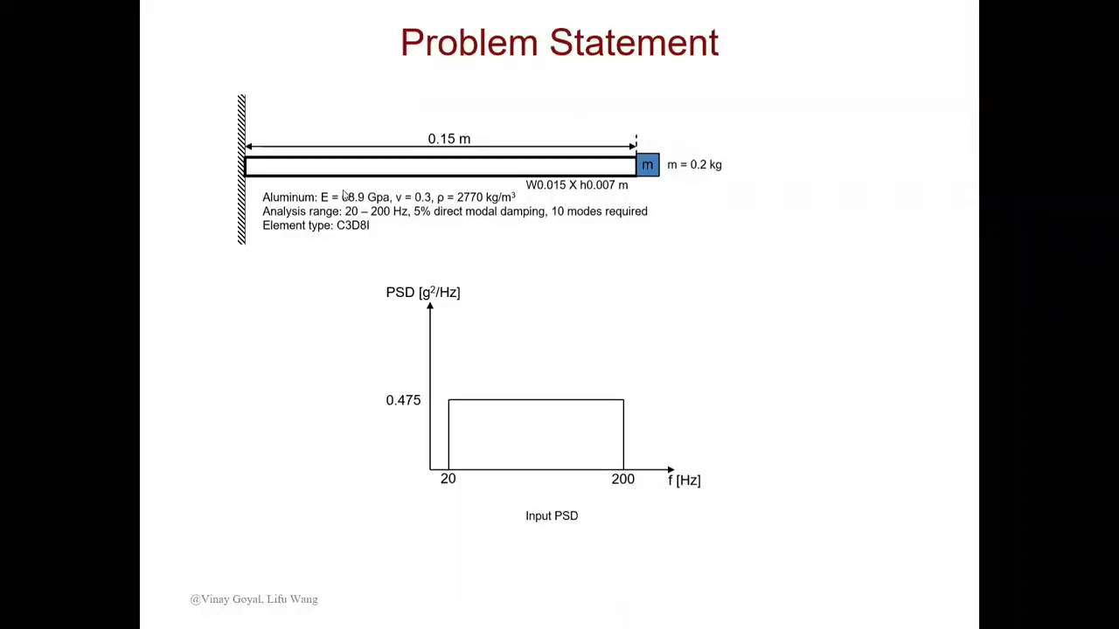
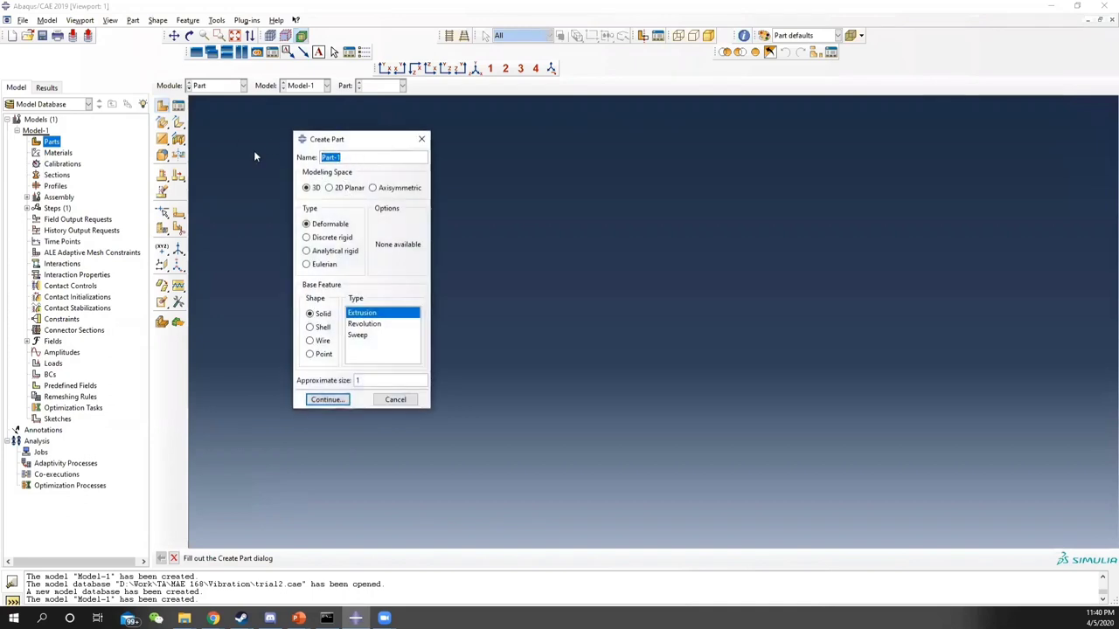
Create a 3D deformable solid extrusion part named Beam with a reduced approximate sketch size.
text(Beam)
drag(367, 383, 338, 384)
click(328, 399)
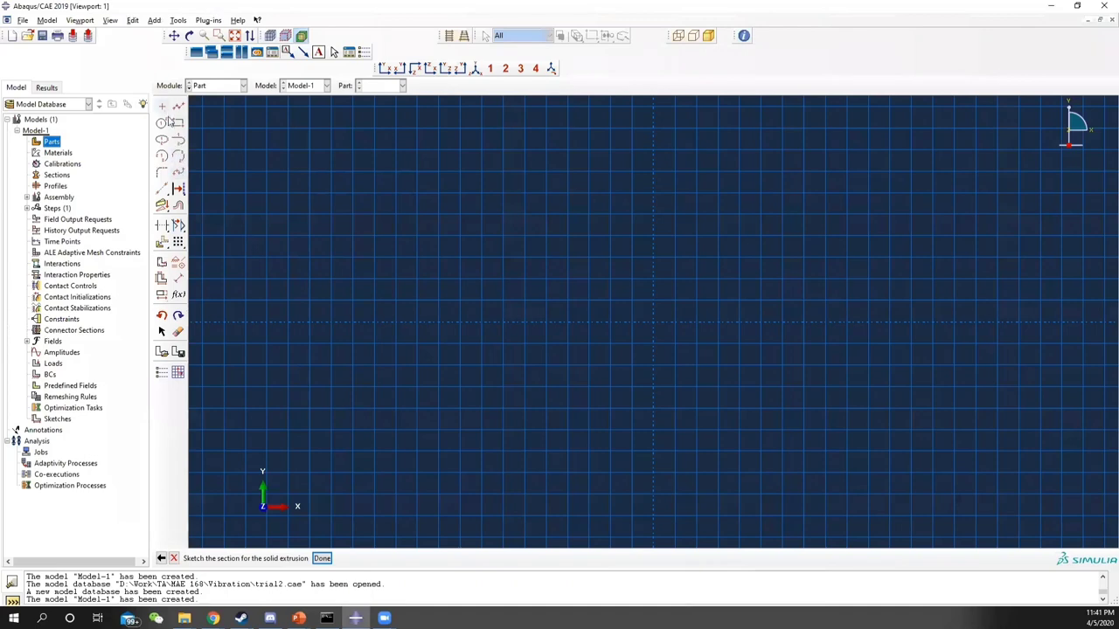
Sketch the beam's rectangular section from corner 0,0 to opposite corner 0.15,0.007, and finish the sketch for the solid extrusion.
click(179, 124)
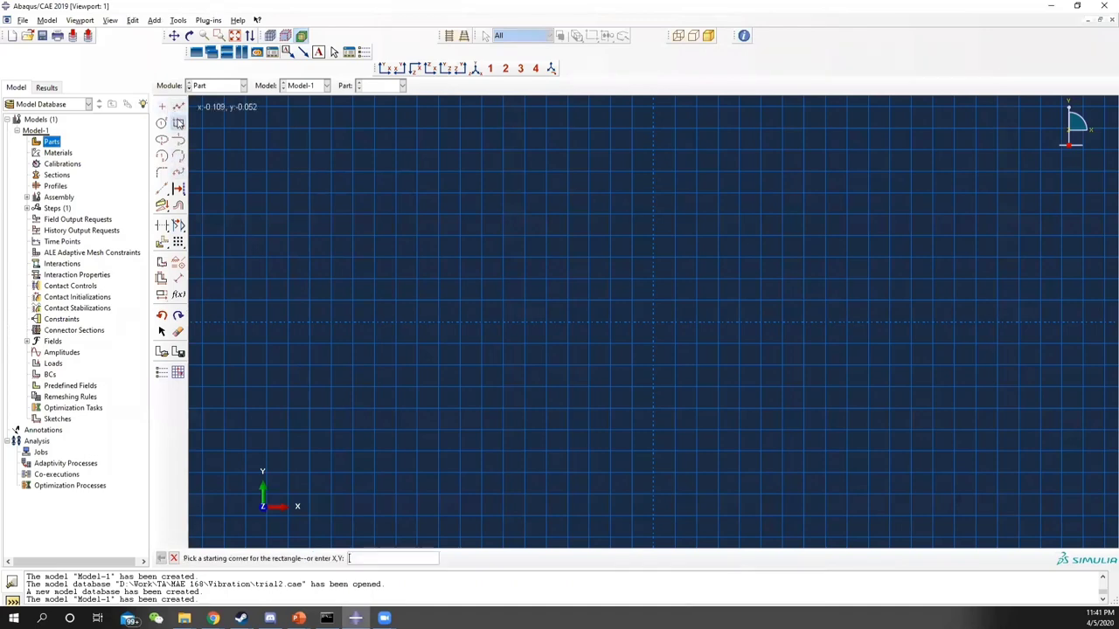
click(378, 560)
text(0,0)
key(Return)
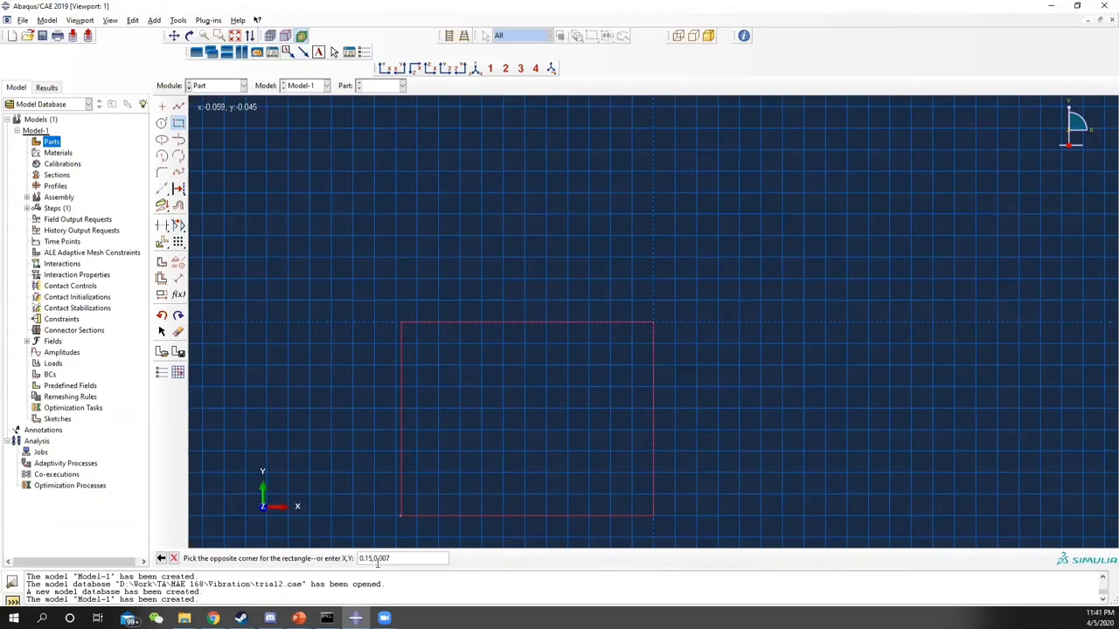
key(Return)
click(173, 558)
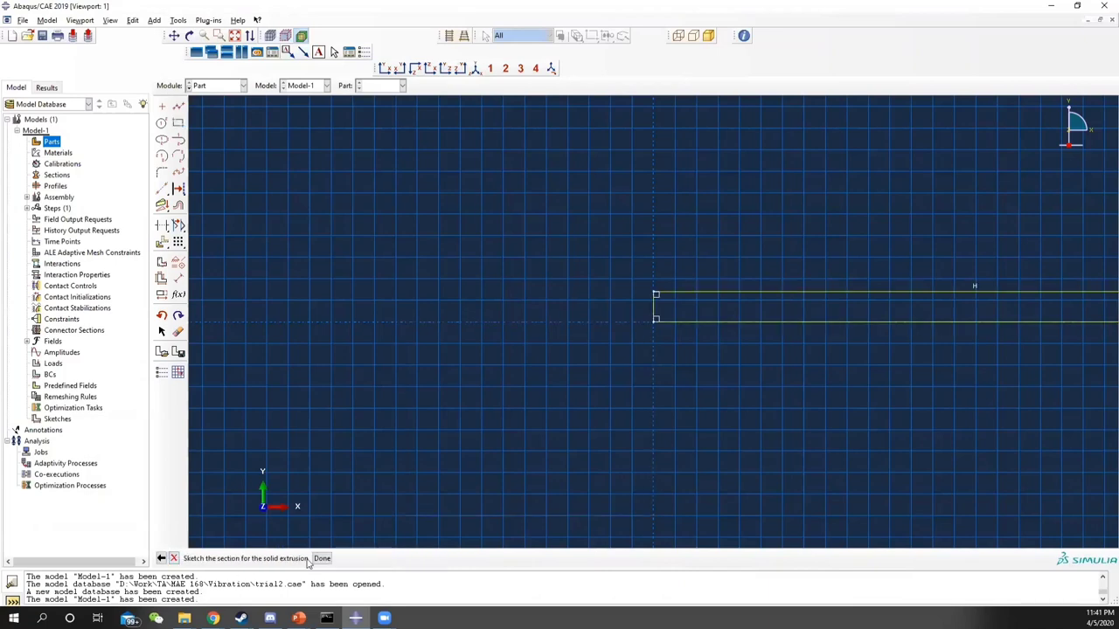
click(321, 557)
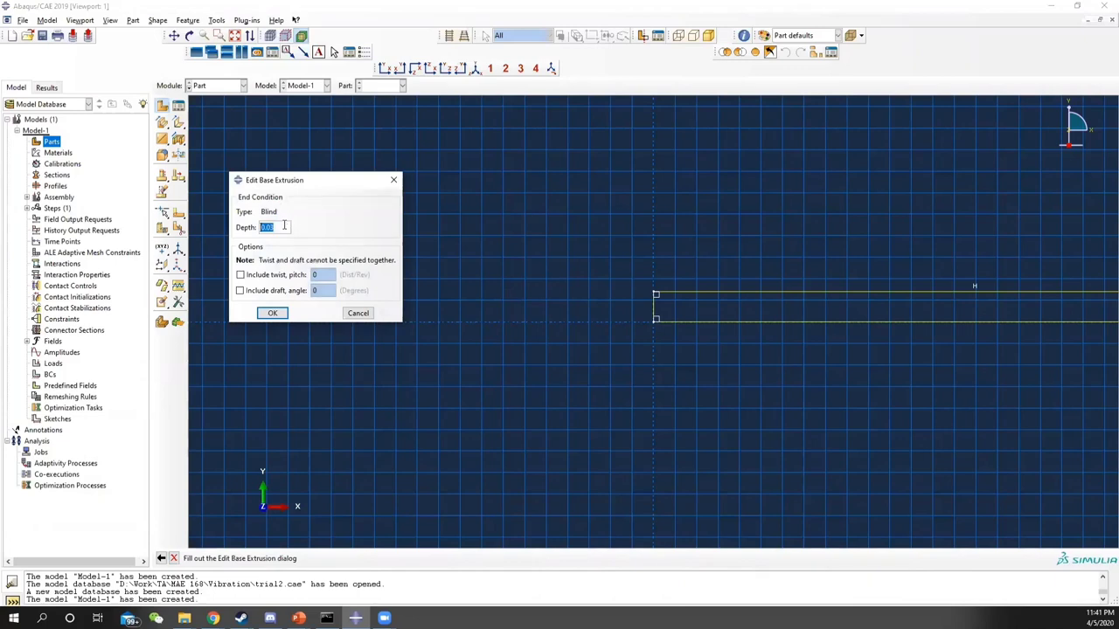
Set the blind extrusion depth for the beam's width and complete the solid part.
text(0.0)
key(Return)
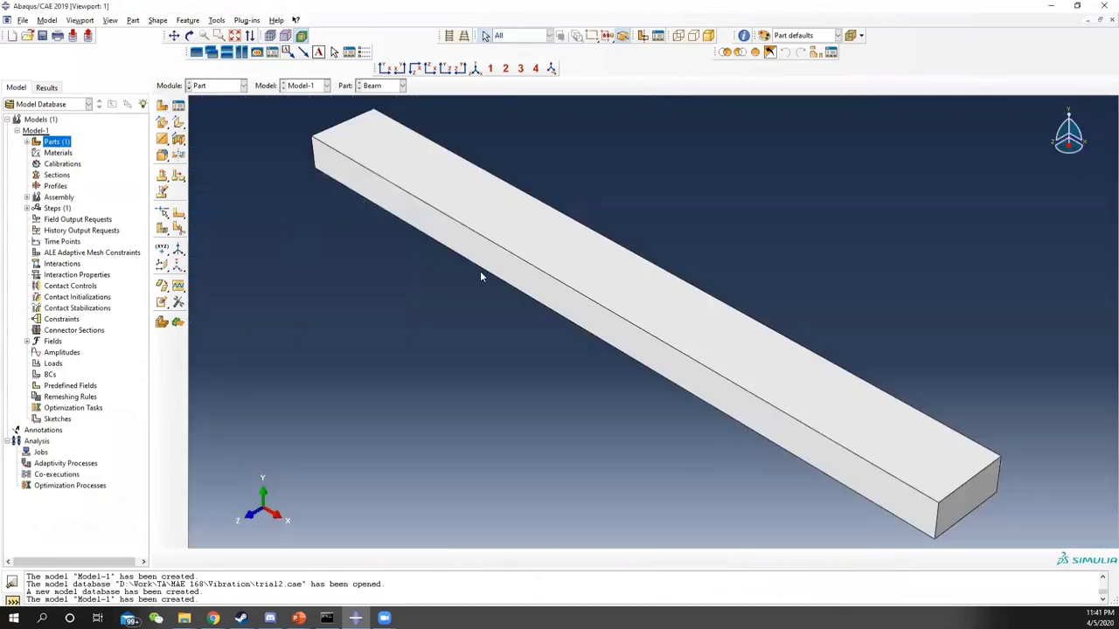
ctrl+alt+drag(813, 443, 597, 340)
ctrl+alt+middle_drag(539, 308, 582, 344)
Create a material named Al in the Property module and enter its mass density.
click(219, 87)
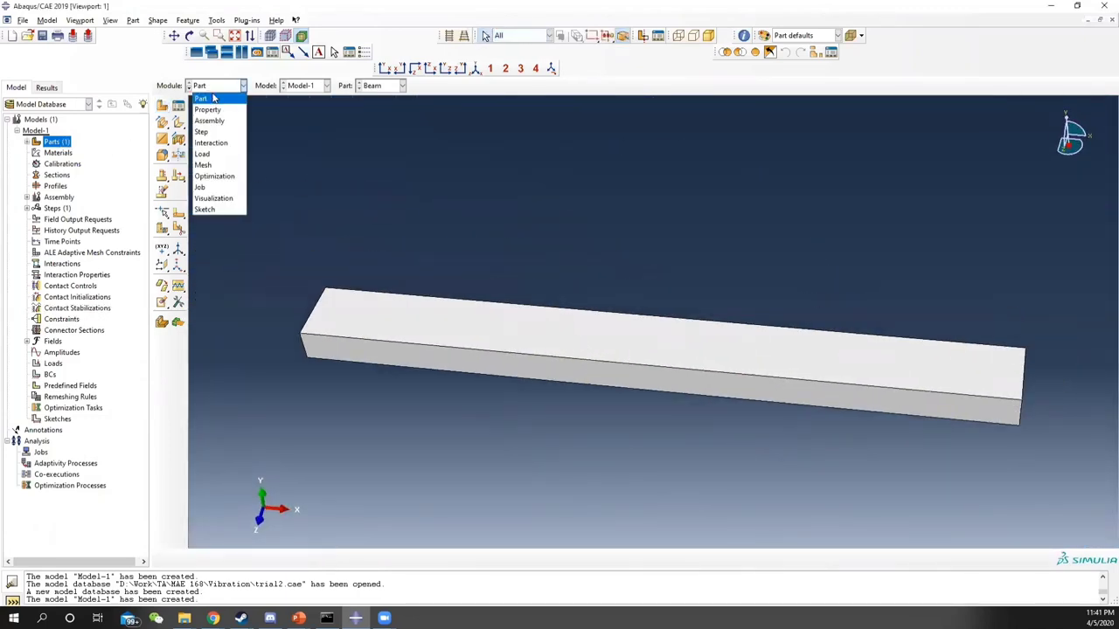
click(210, 111)
click(179, 106)
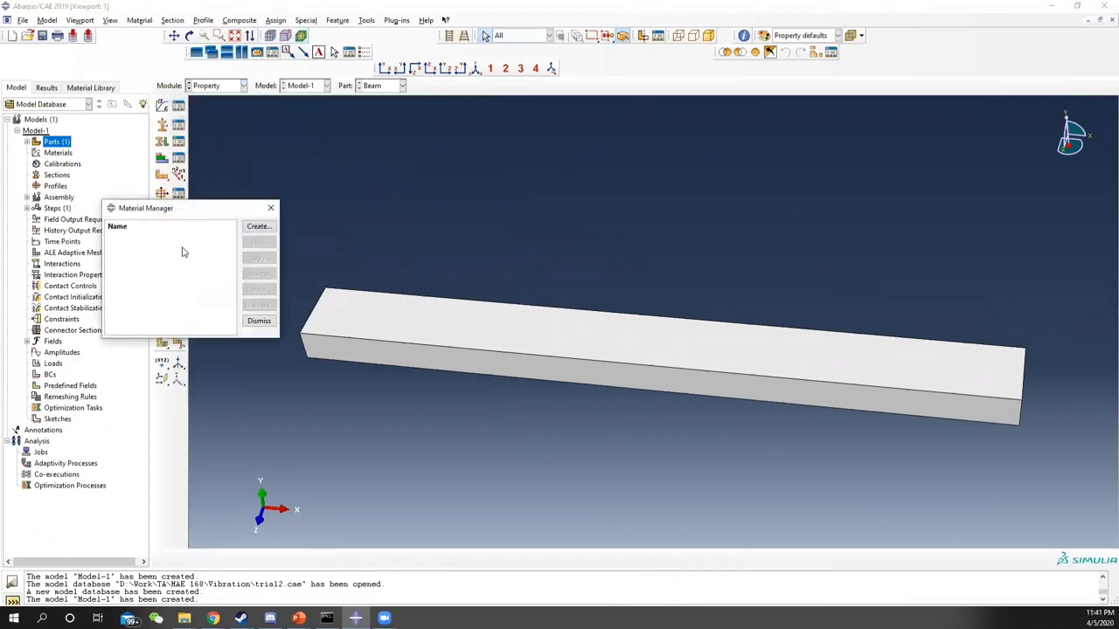
click(259, 230)
text(Al)
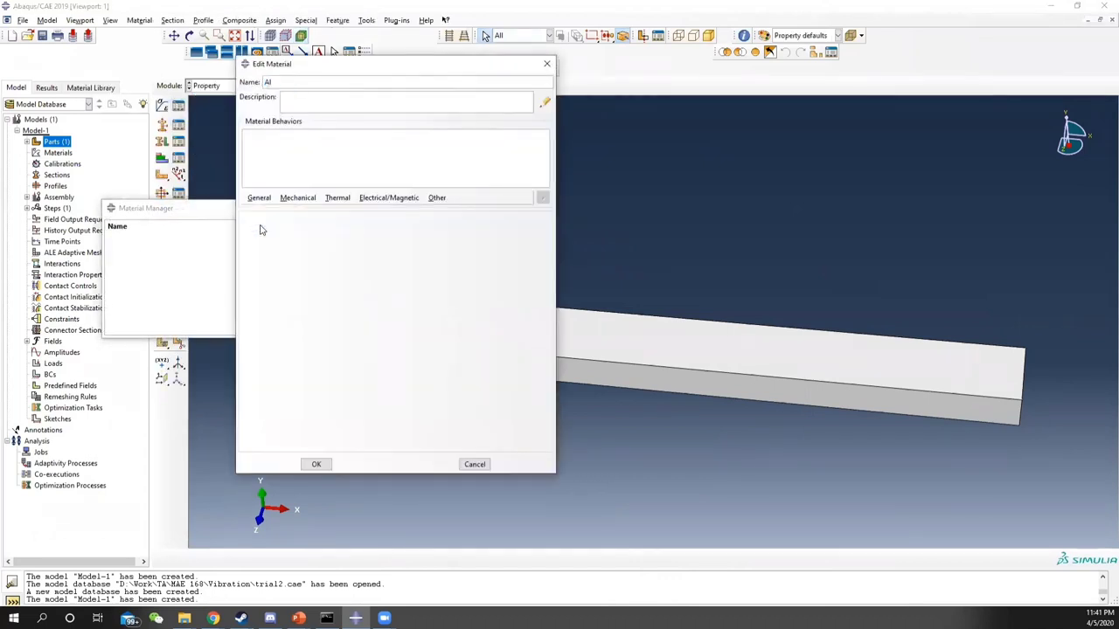
click(259, 200)
click(262, 210)
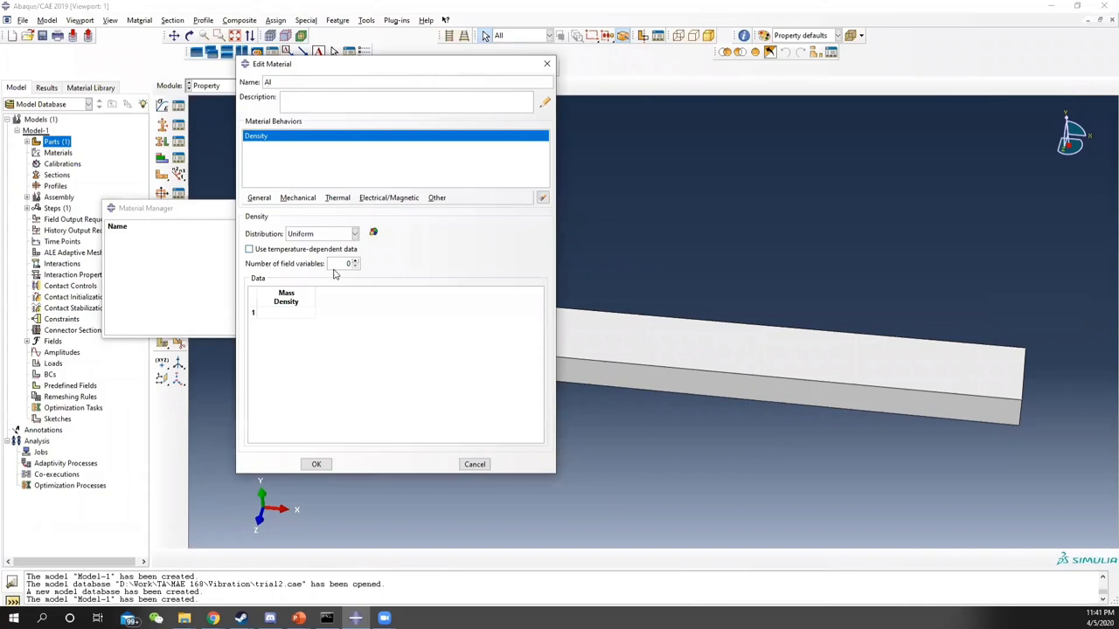
click(291, 312)
Give material Al isotropic elasticity with a Young's modulus of 68.9e9 and a Poisson's ratio, and finish the material definition.
click(297, 197)
mouse_move(331, 215)
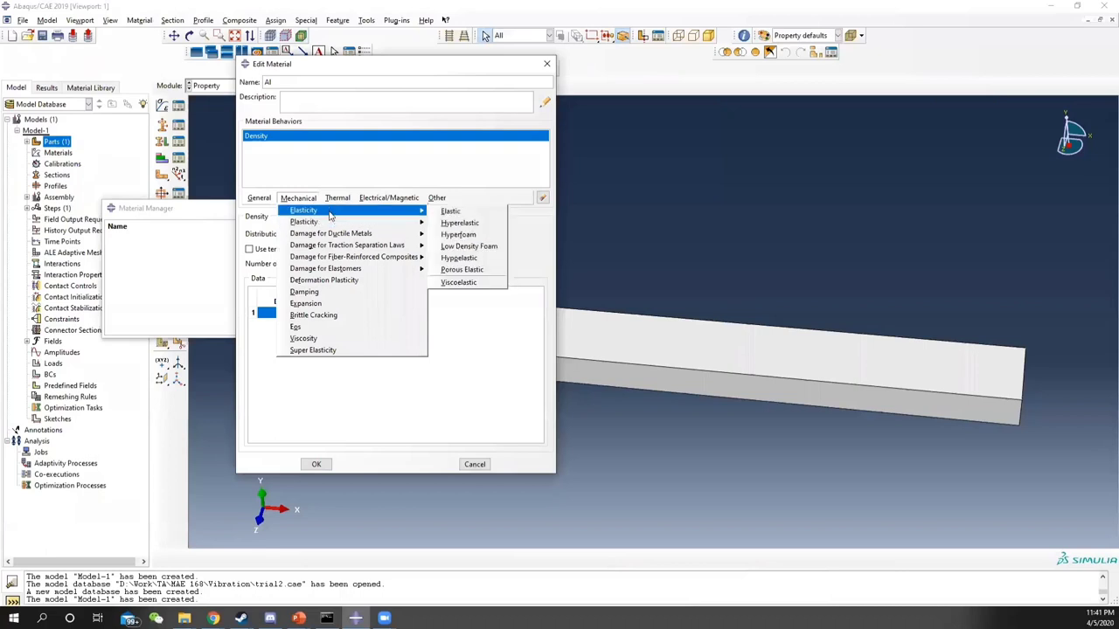
click(450, 210)
click(294, 356)
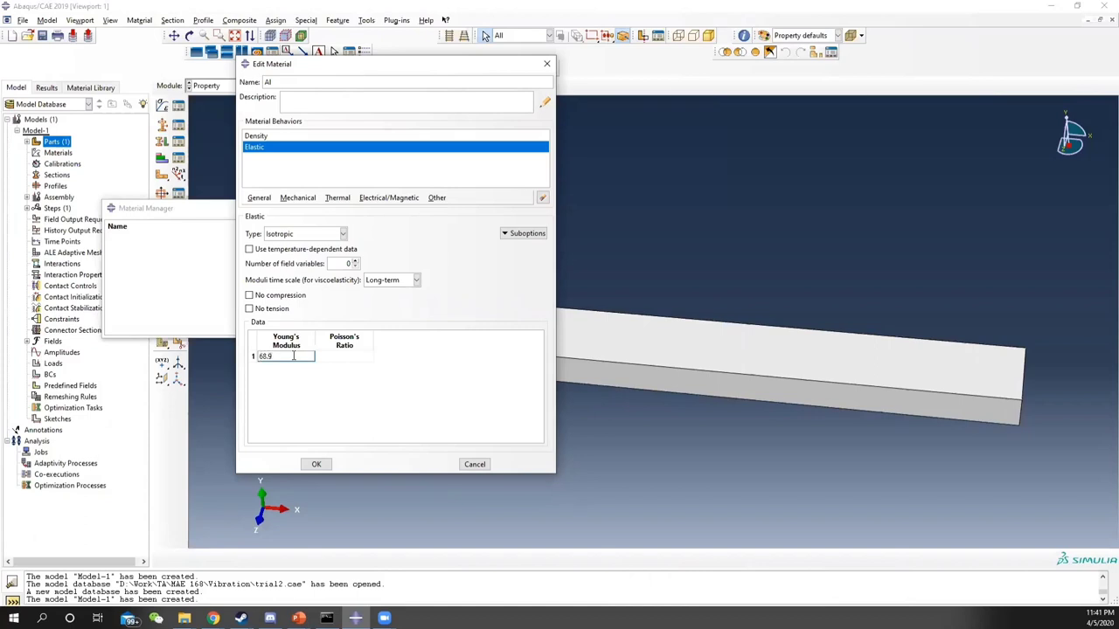
key(Tab)
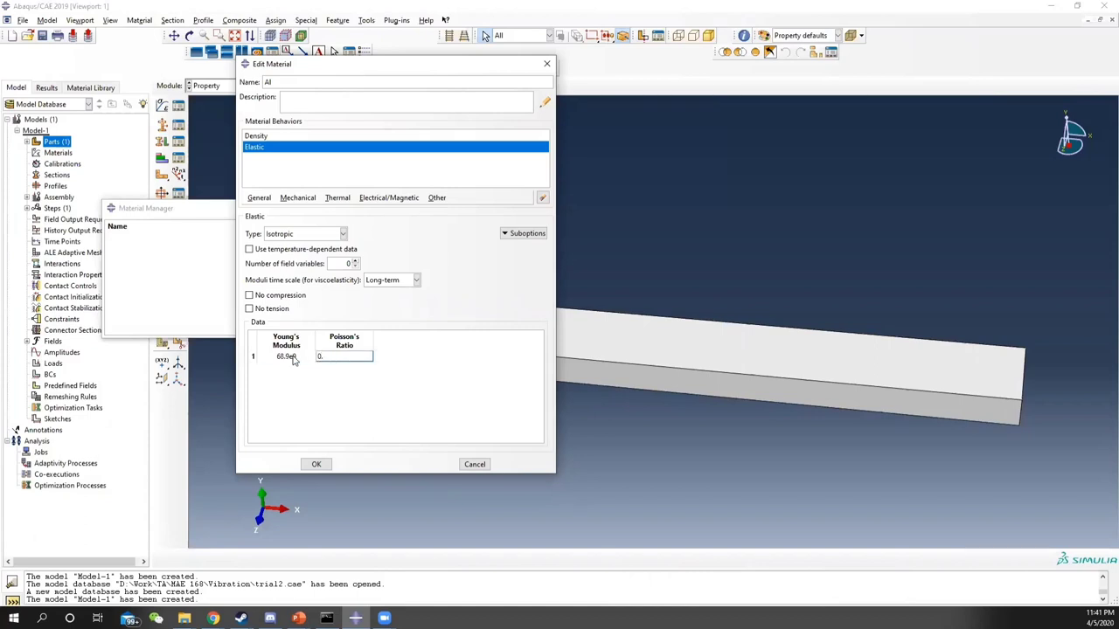
click(317, 463)
click(272, 208)
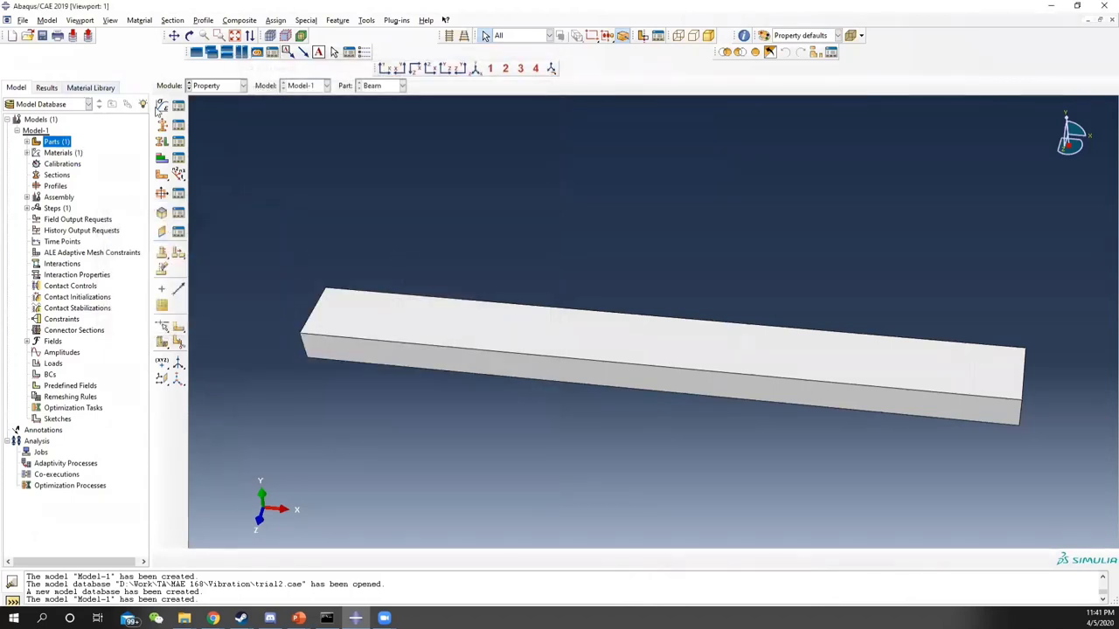
Create a homogeneous solid section named Section-1 using material Al.
click(179, 125)
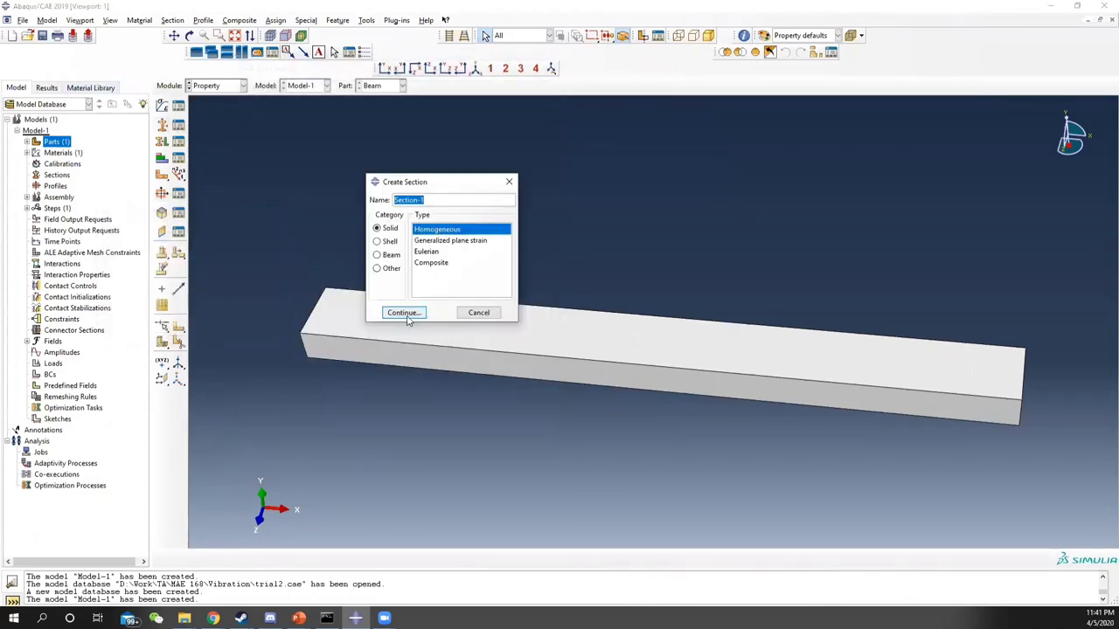
click(408, 314)
click(408, 314)
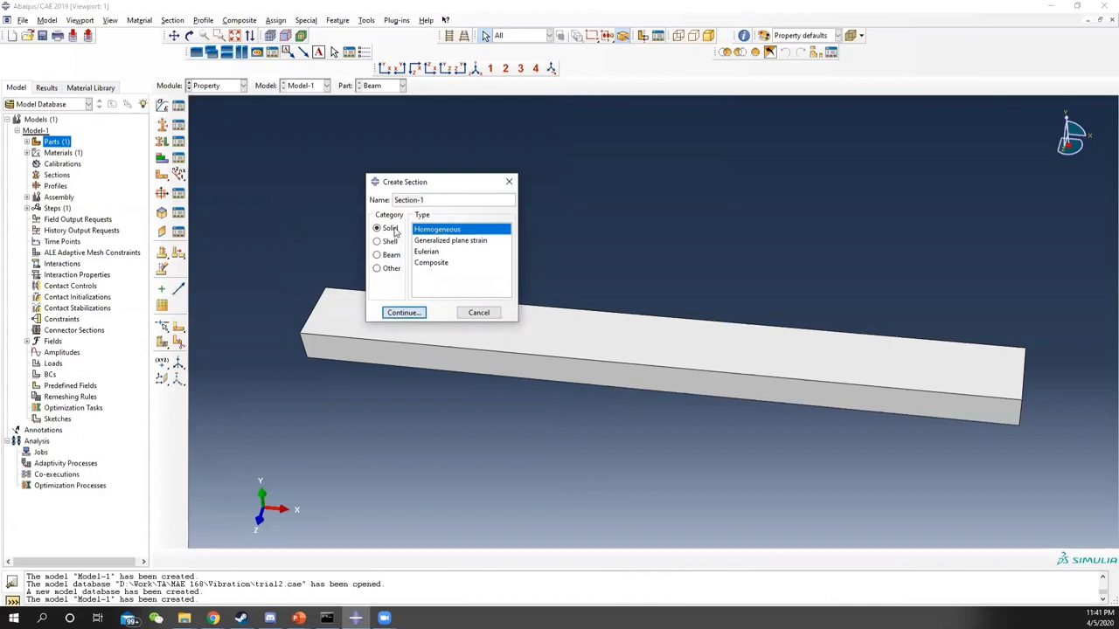
click(433, 264)
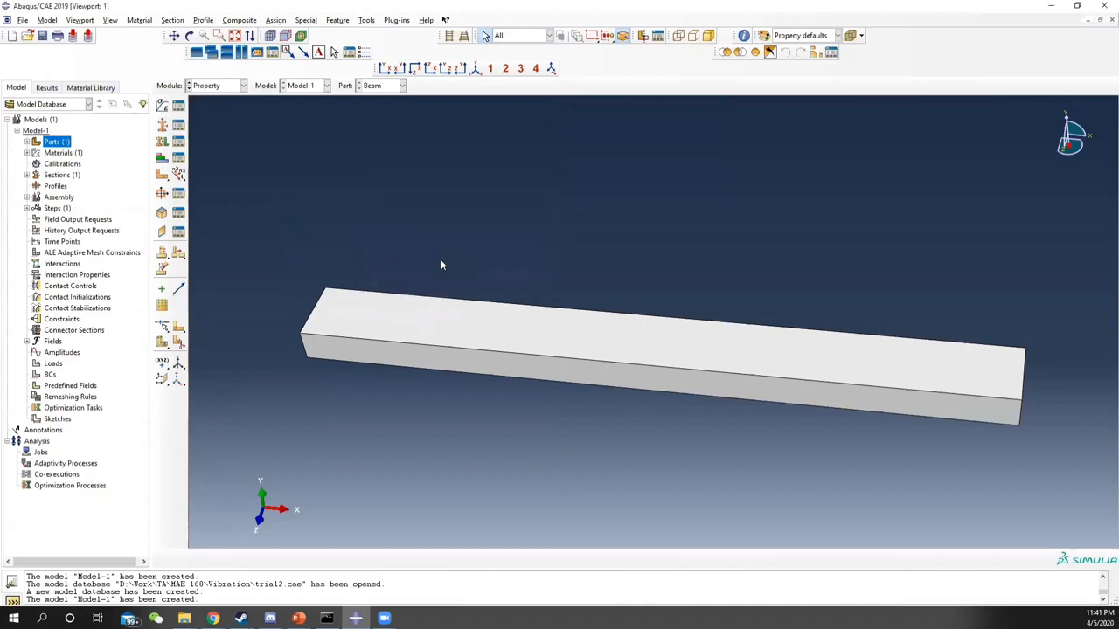
Assign Section-1 to the whole beam.
drag(438, 267, 667, 459)
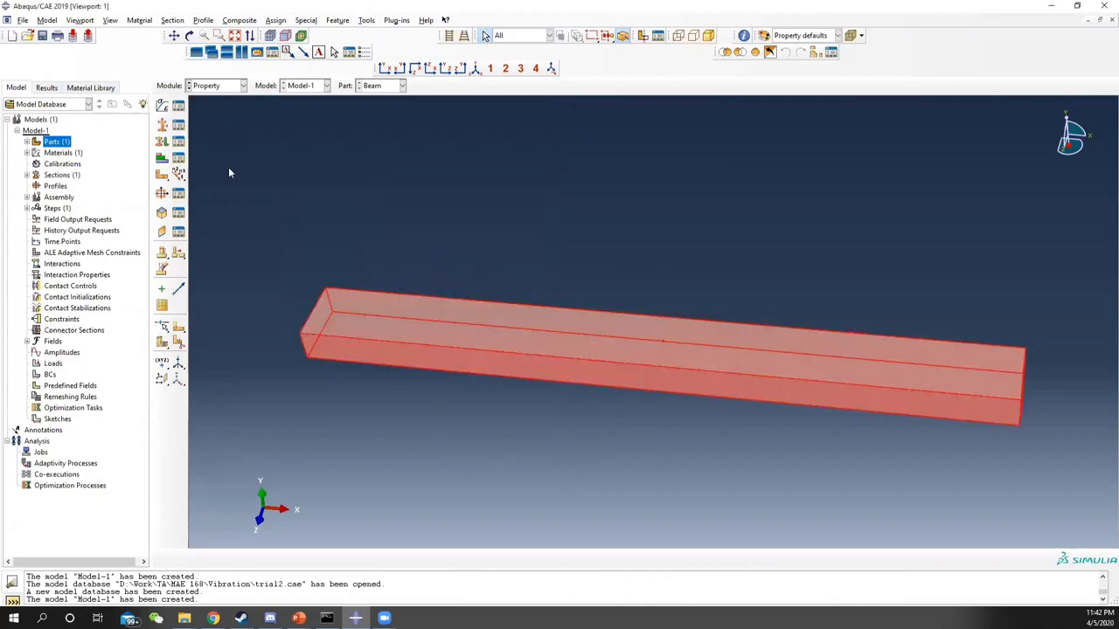
click(162, 141)
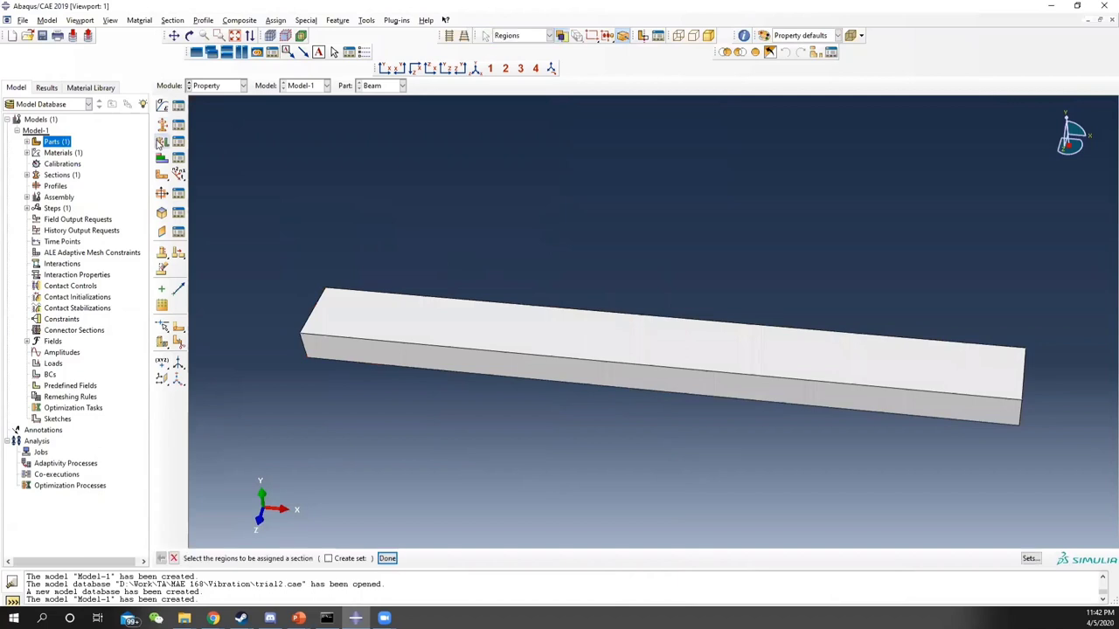
drag(434, 233, 680, 491)
click(387, 558)
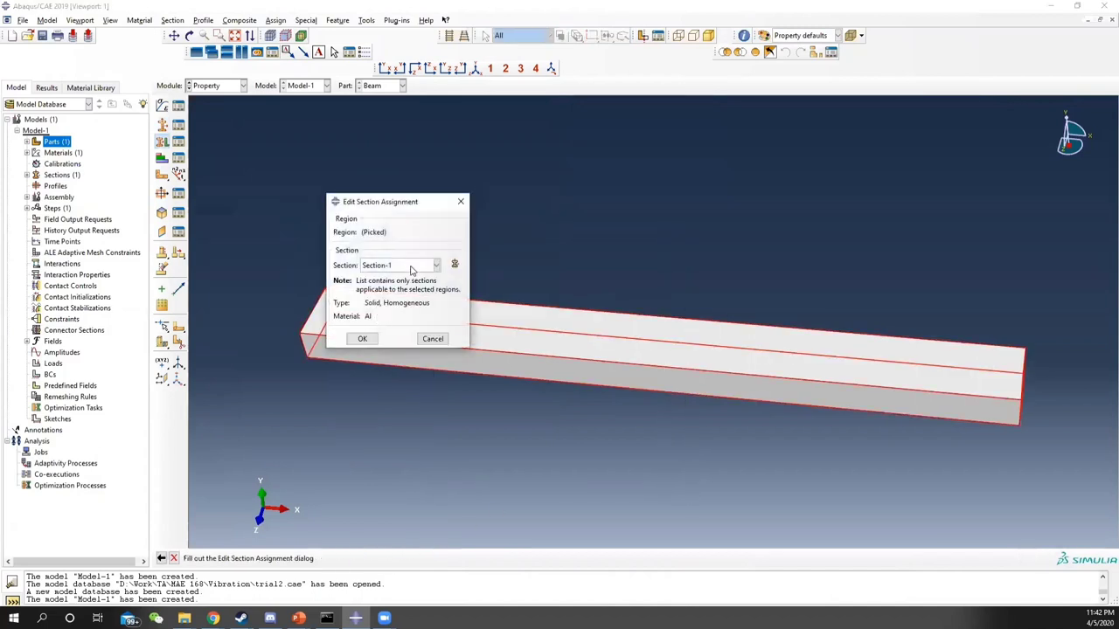
click(369, 339)
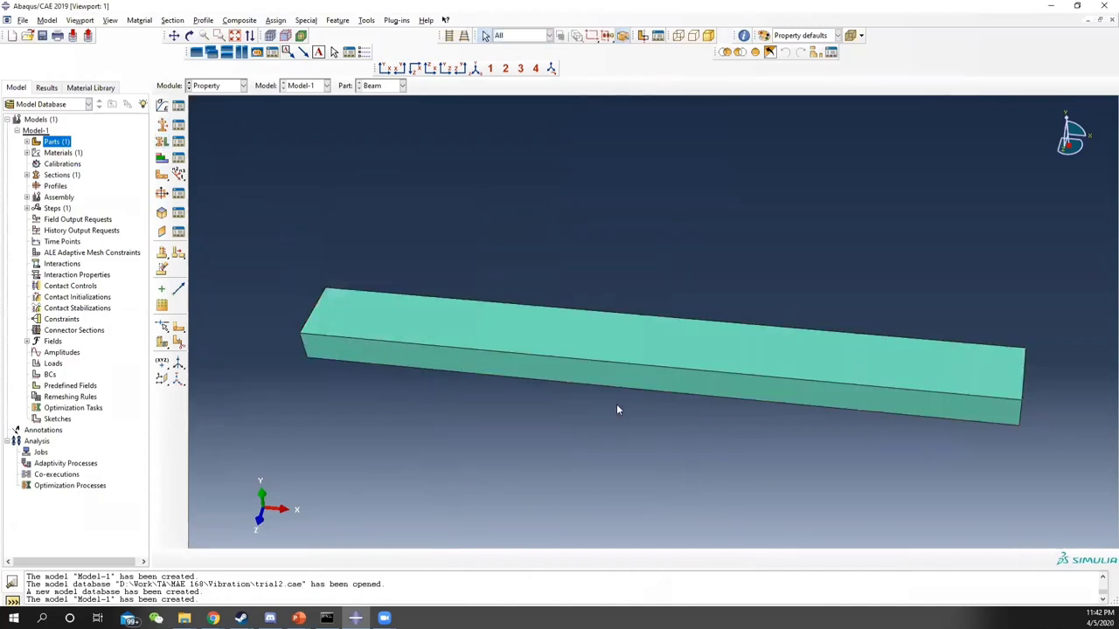
ctrl+alt+drag(796, 393, 766, 376)
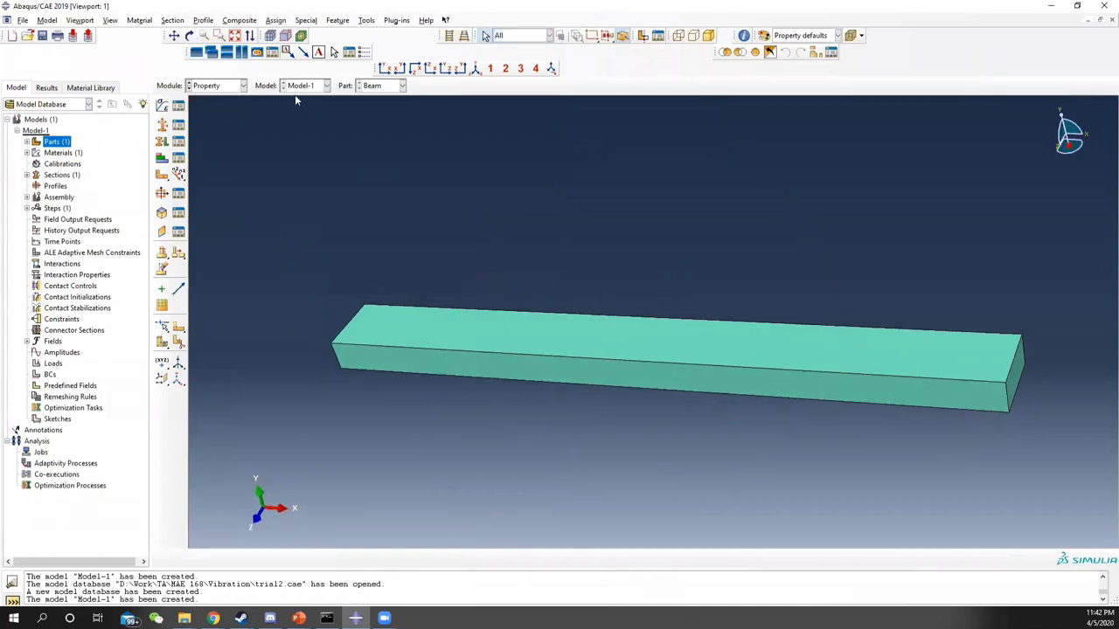
Create an independent instance of the Beam part in the assembly.
click(218, 86)
click(210, 117)
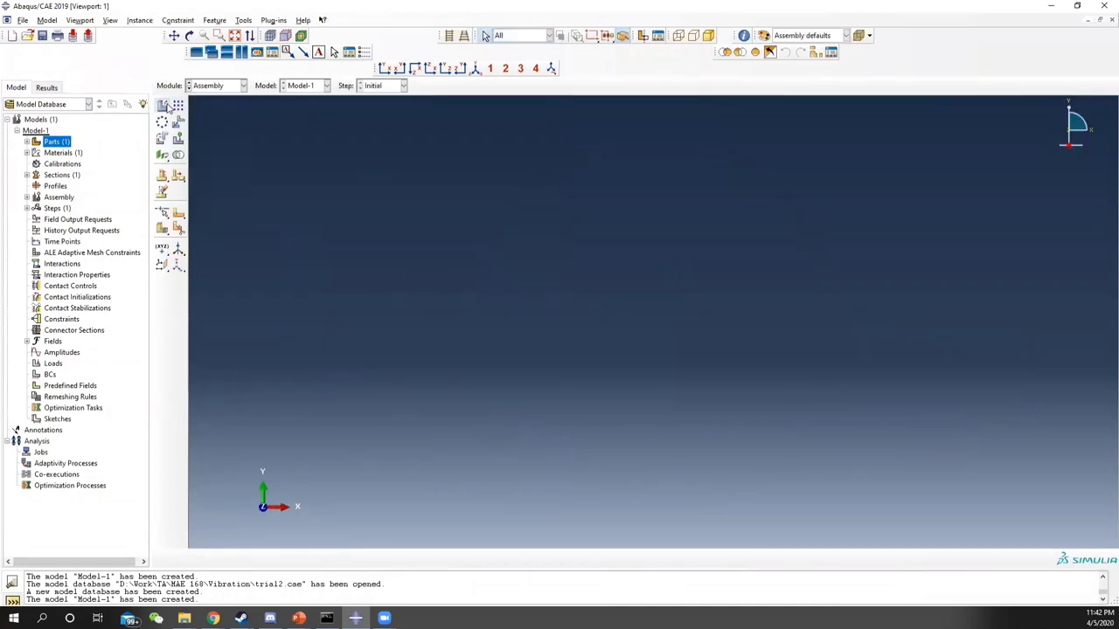
click(162, 105)
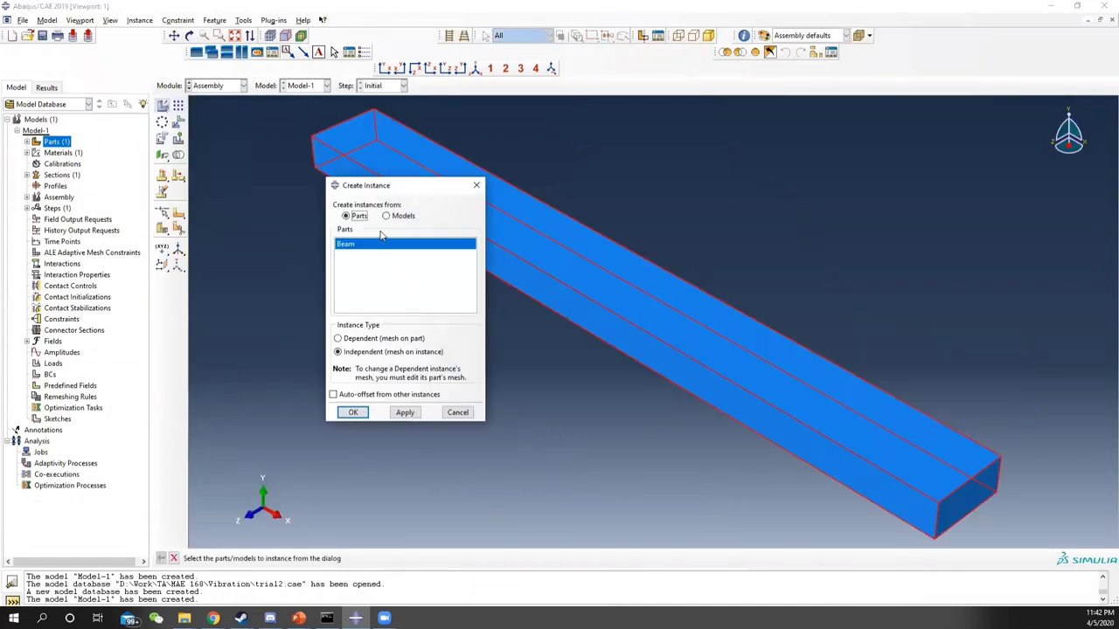
click(362, 414)
ctrl+alt+drag(479, 386, 617, 387)
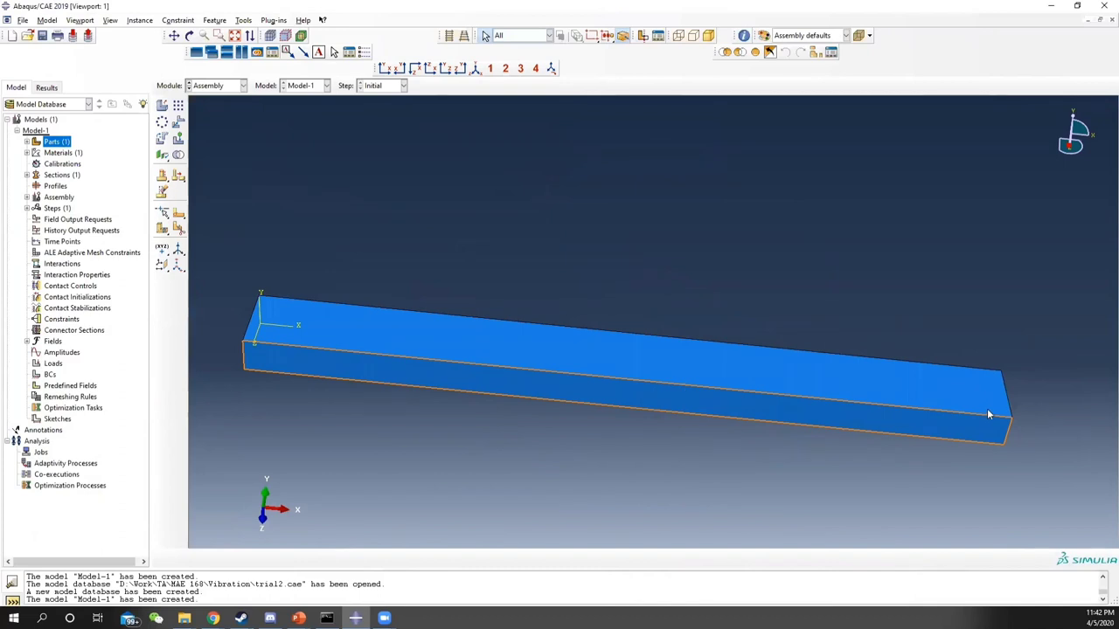
ctrl+alt+drag(996, 406, 795, 409)
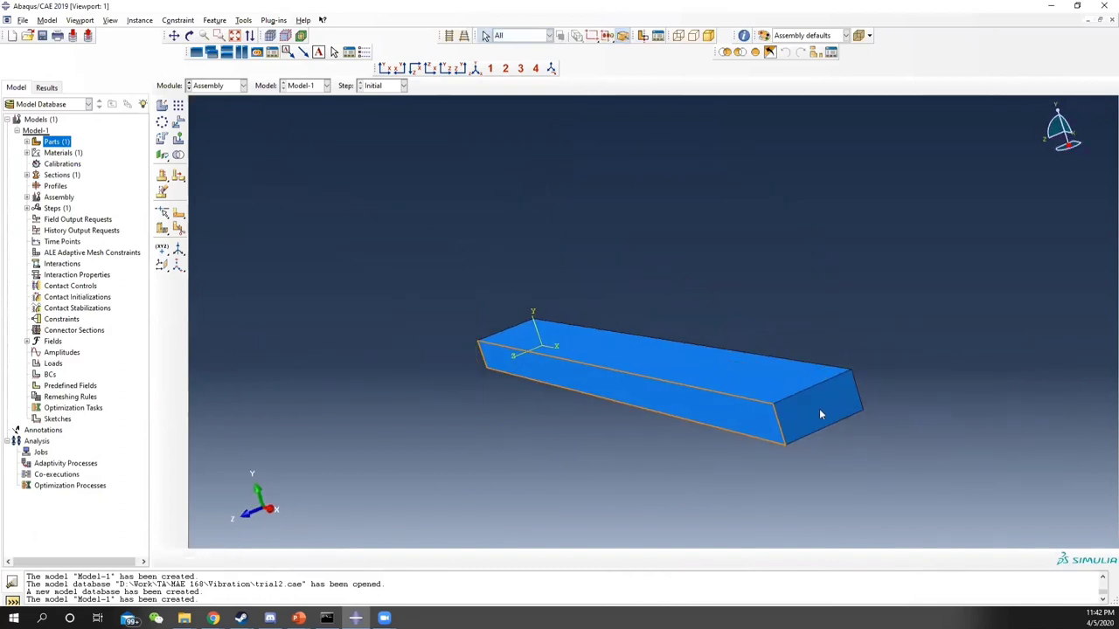
ctrl+alt+drag(480, 387, 644, 371)
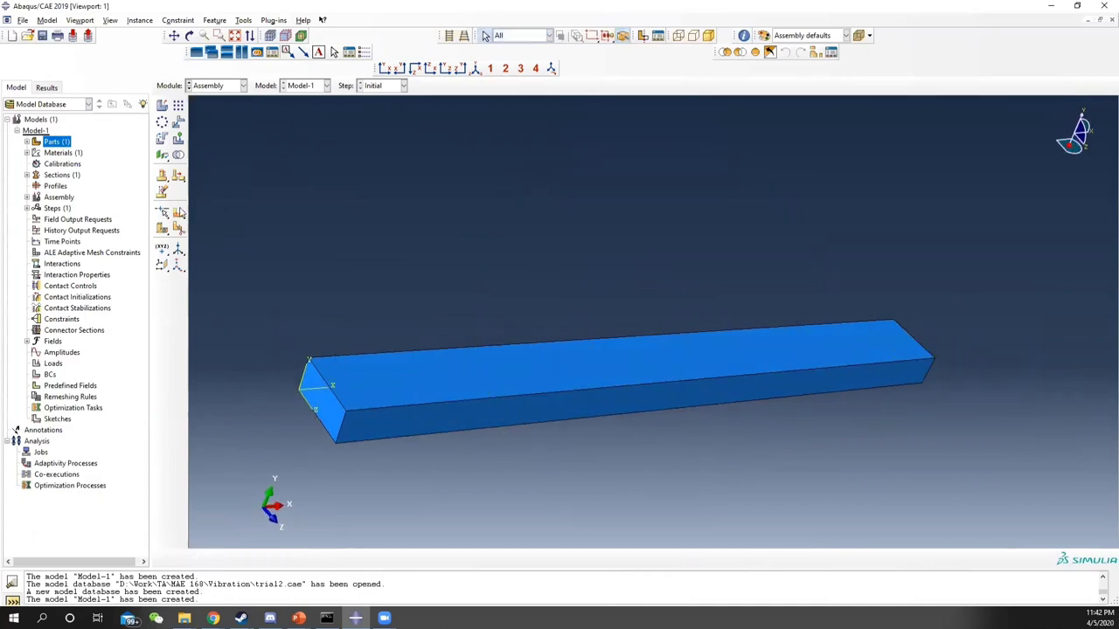
Create a datum plane offset from the XY principal plane, running lengthwise through the middle of the beam's width.
click(163, 269)
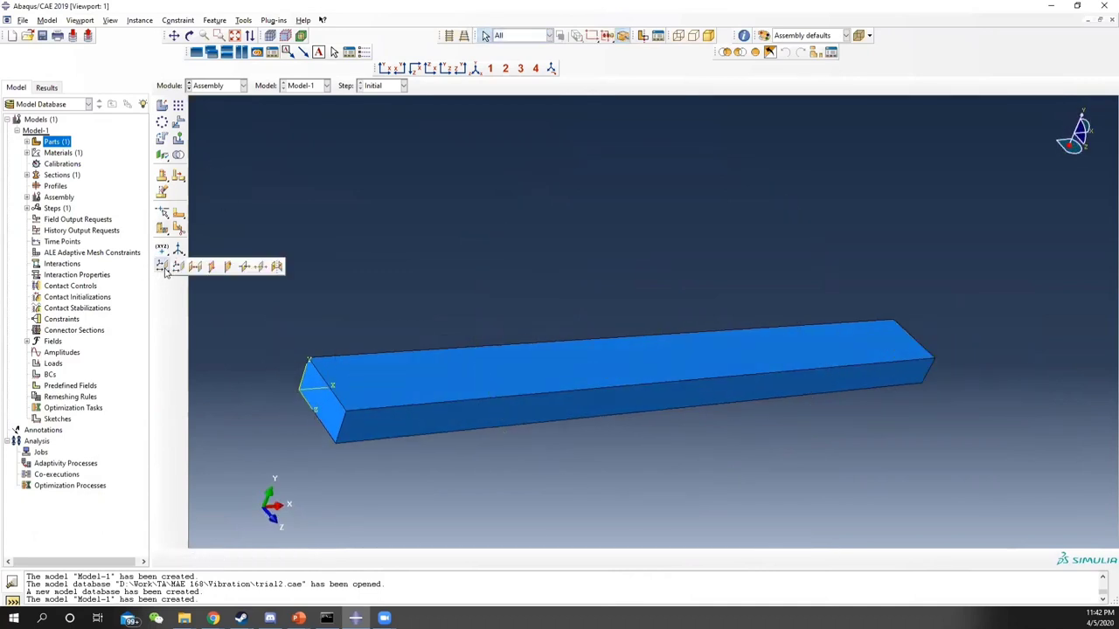
click(187, 268)
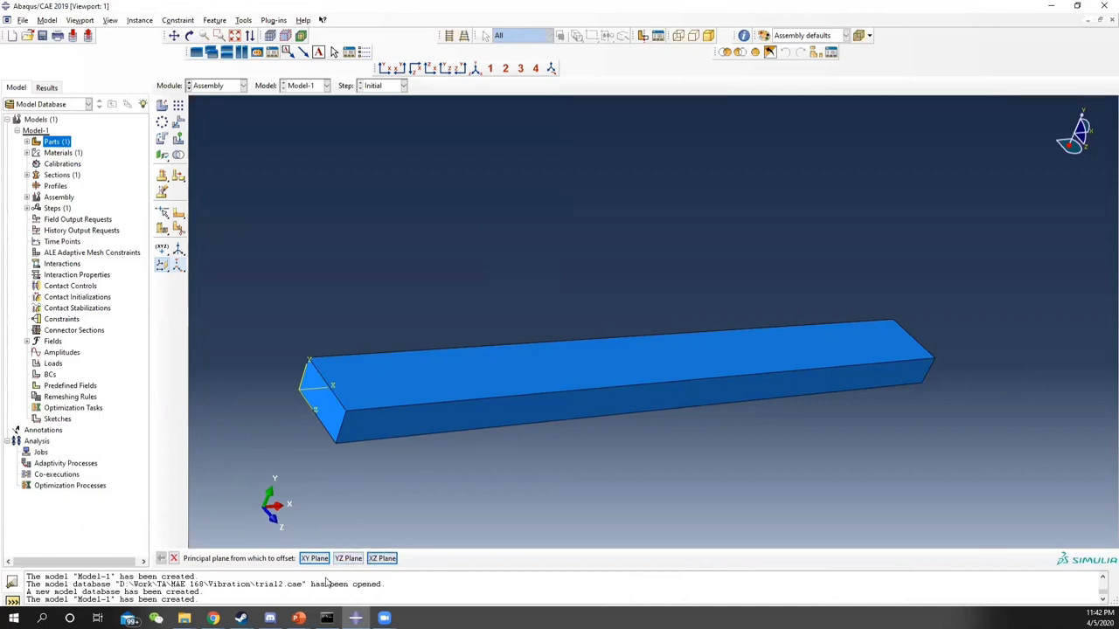
click(315, 559)
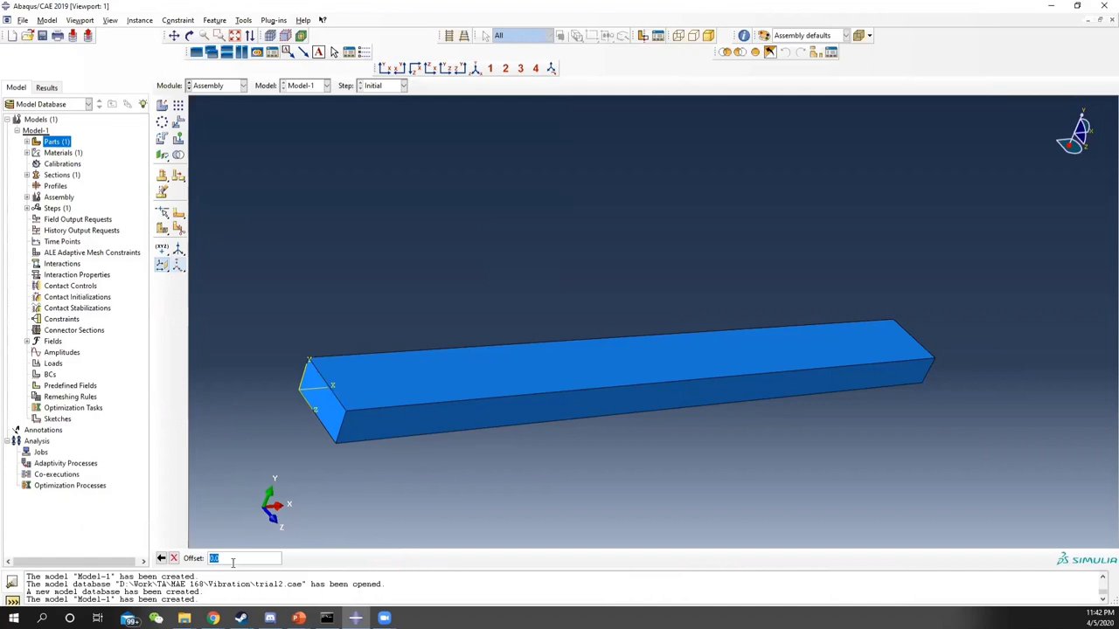
text(0.)
key(Return)
ctrl+alt+drag(357, 421, 494, 450)
ctrl+alt+drag(300, 510, 394, 530)
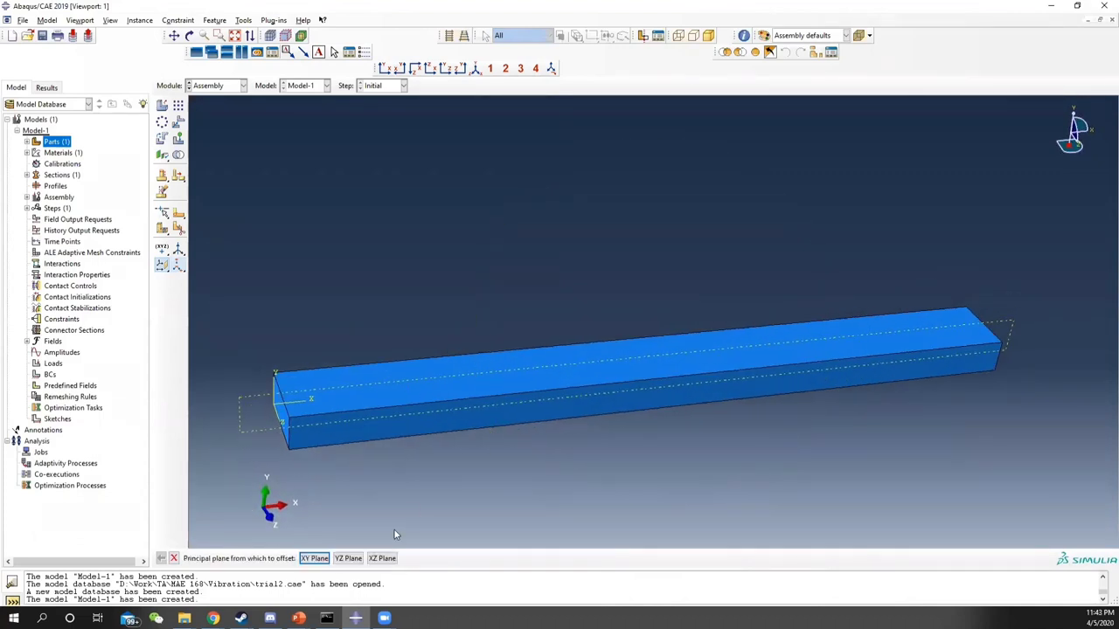
Create a datum plane offset from the XZ principal plane at the middle of the beam's thickness.
click(313, 558)
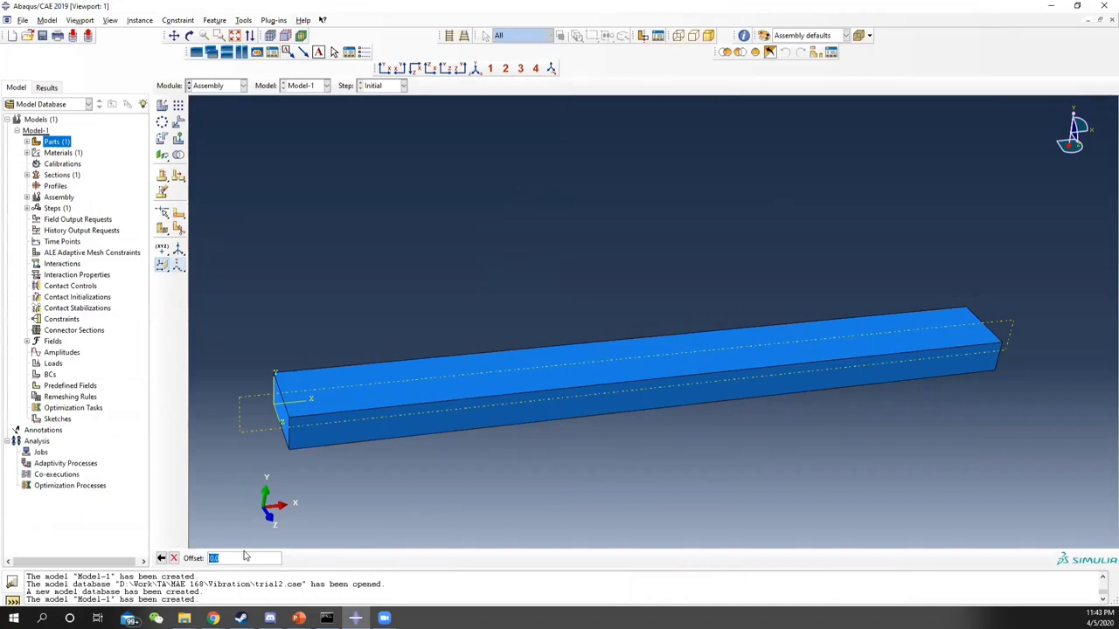
key(BackSpace)
text(035)
key(Return)
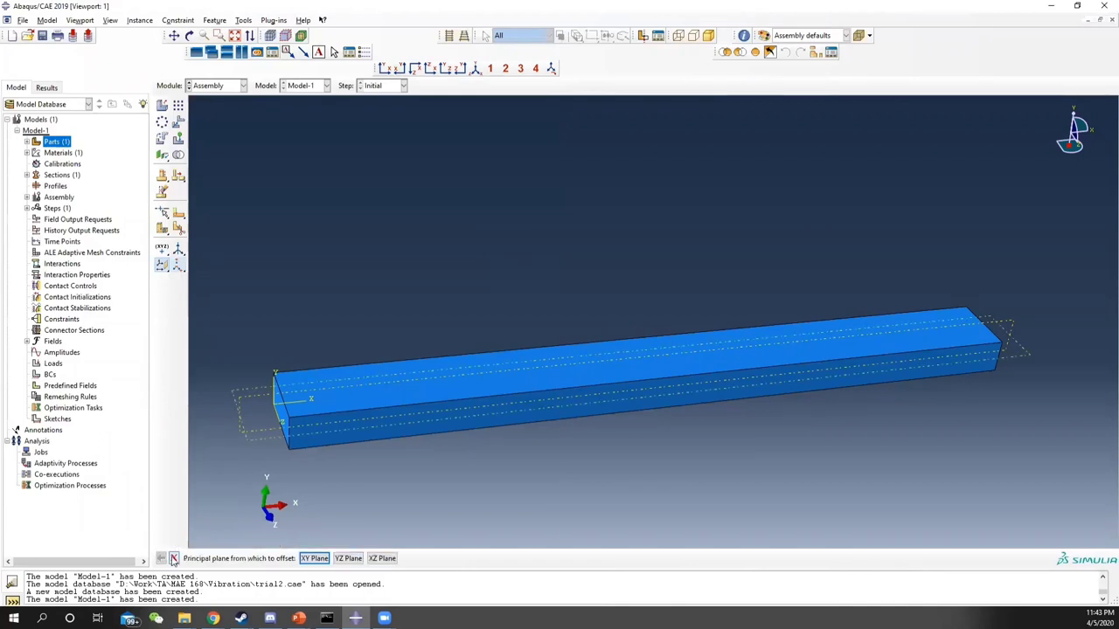
click(174, 558)
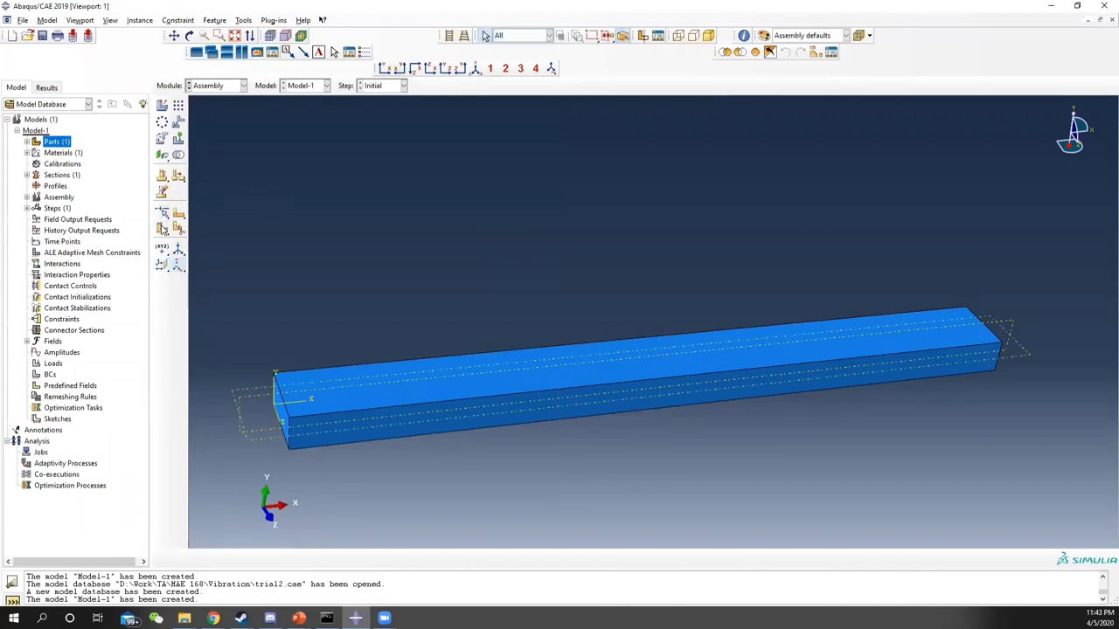
Partition the beam cell with the horizontal datum plane at mid-thickness.
click(163, 229)
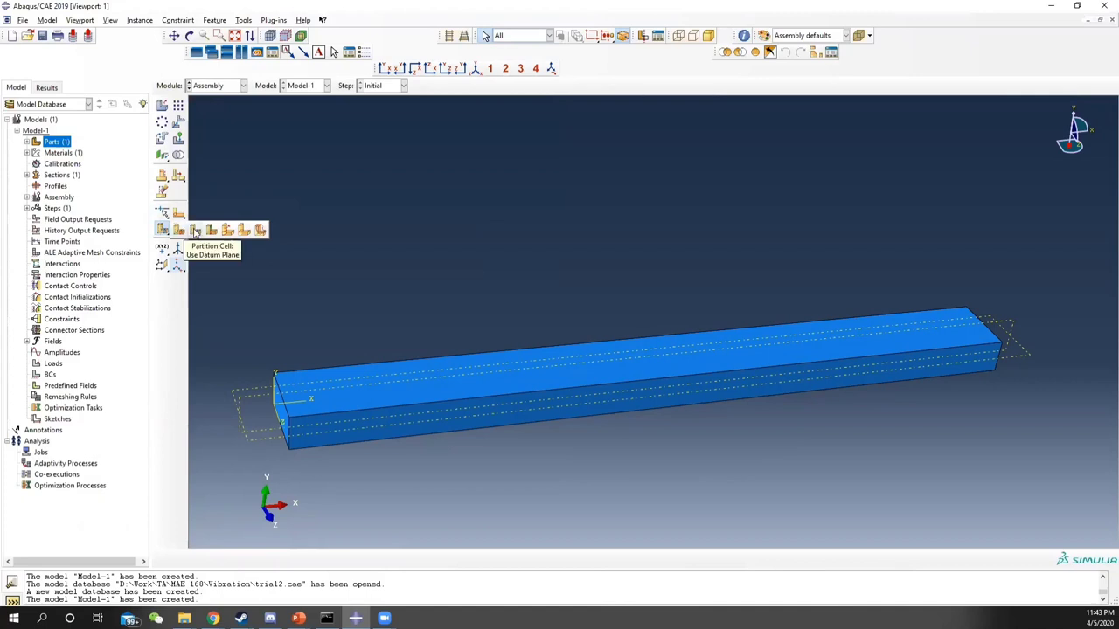
click(195, 230)
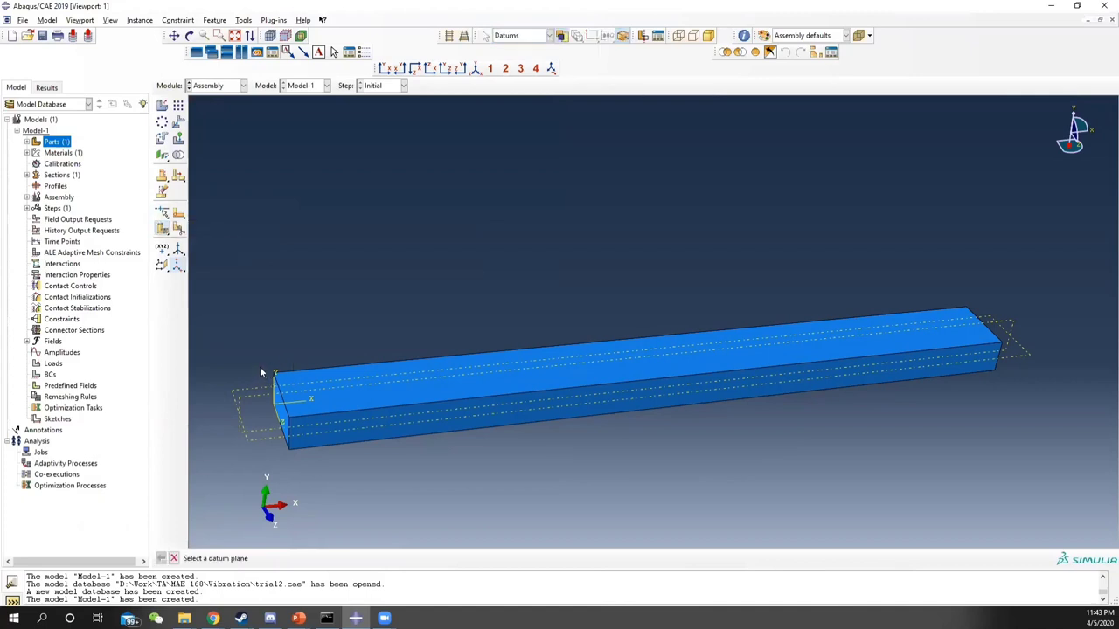
click(251, 445)
middle_click(256, 444)
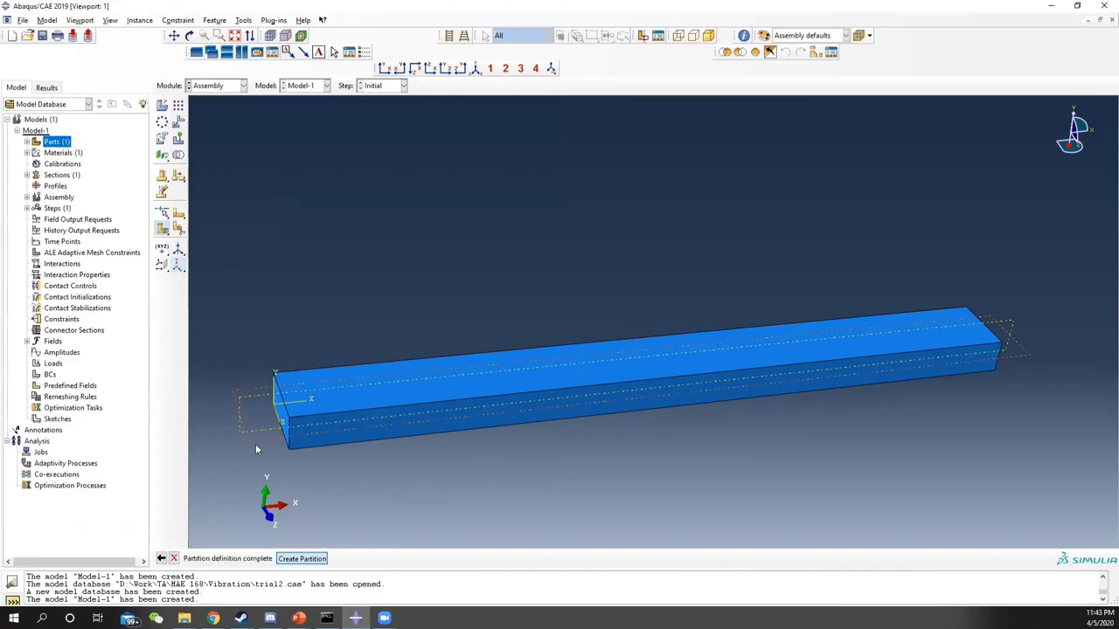
Partition both beam cells with the vertical datum plane running lengthwise through the middle of the width.
ctrl+alt+drag(454, 421, 524, 405)
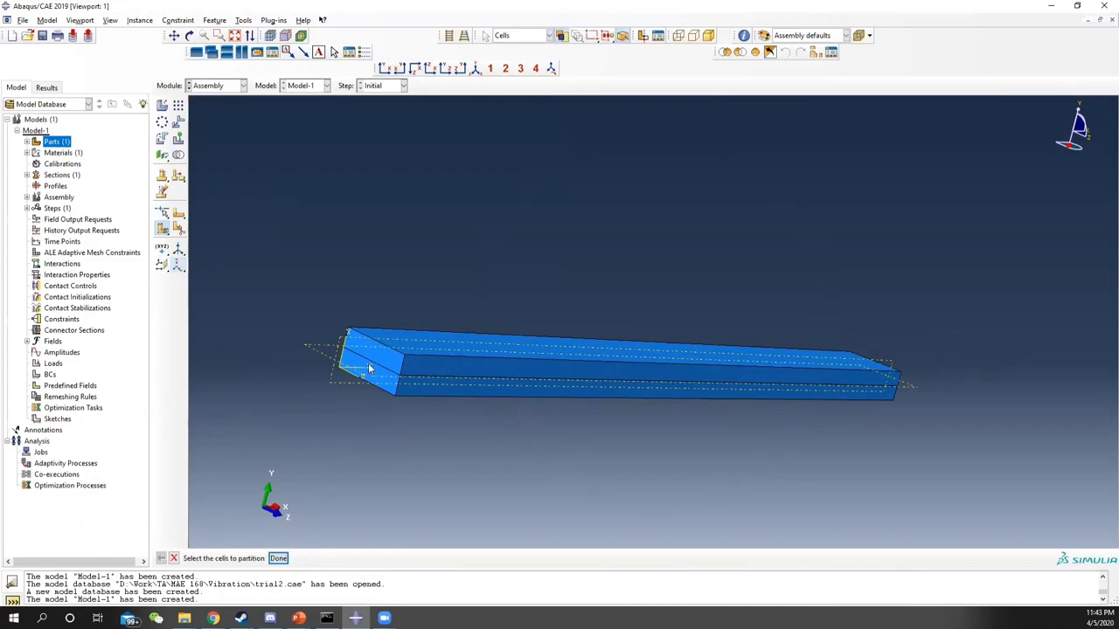
drag(337, 274, 528, 487)
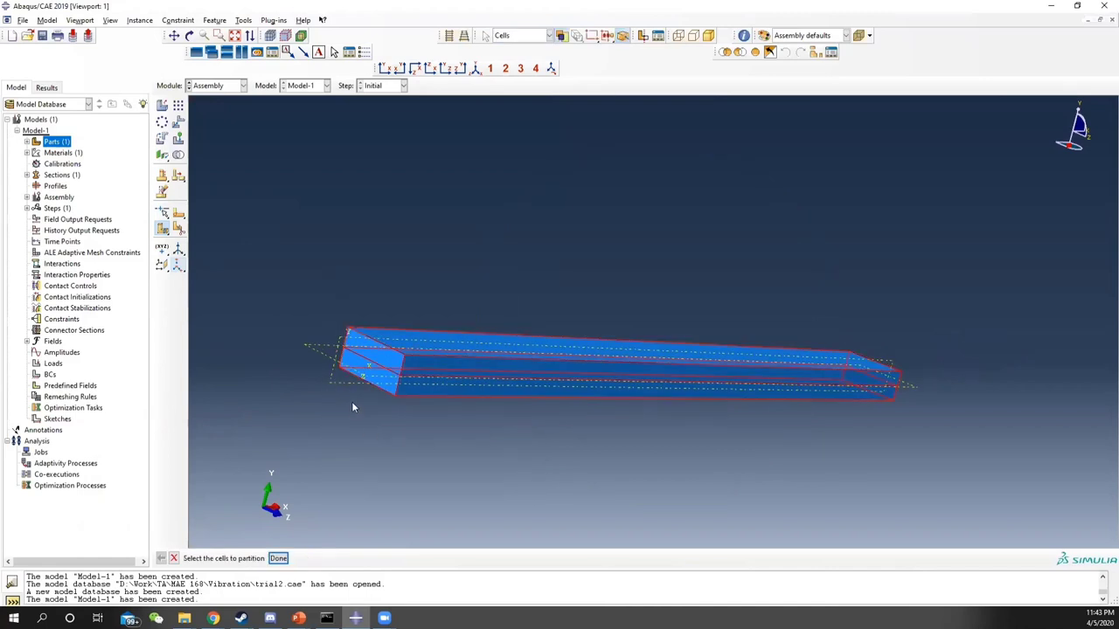
middle_click(334, 380)
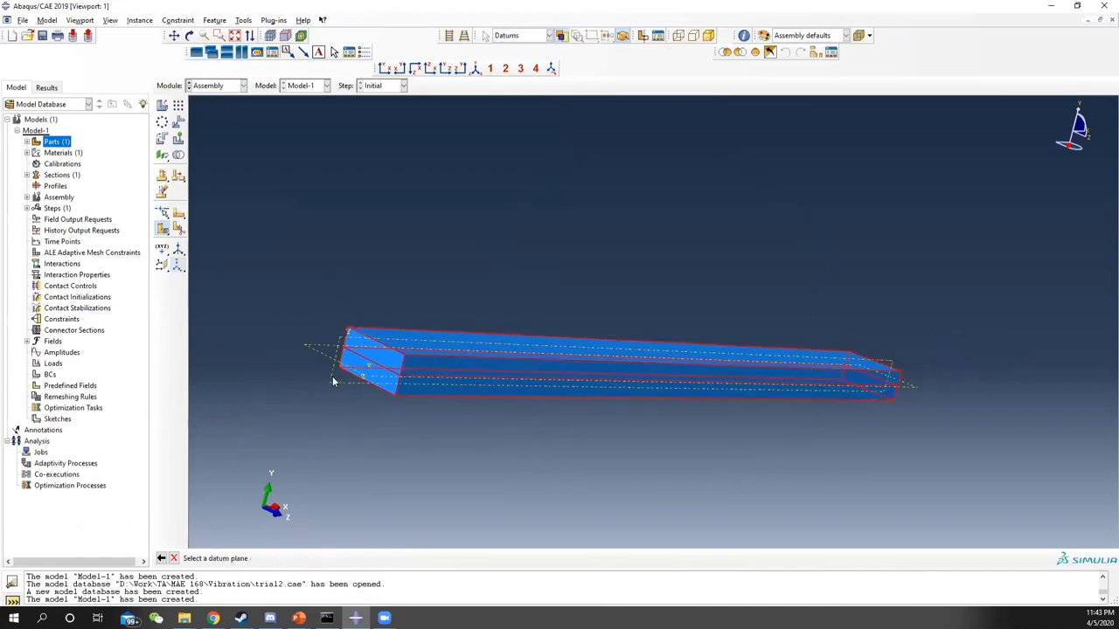
click(333, 376)
middle_click(332, 376)
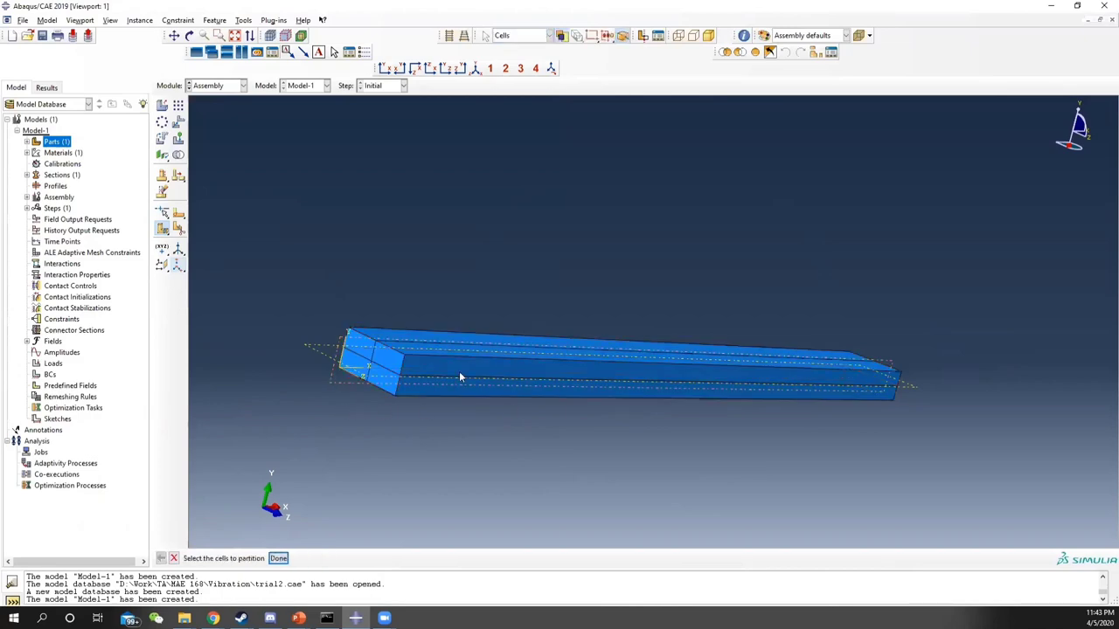
ctrl+alt+drag(461, 377, 787, 377)
Create a linear perturbation Frequency step named Modal after the initial step, requesting 10 eigenvalues.
click(223, 86)
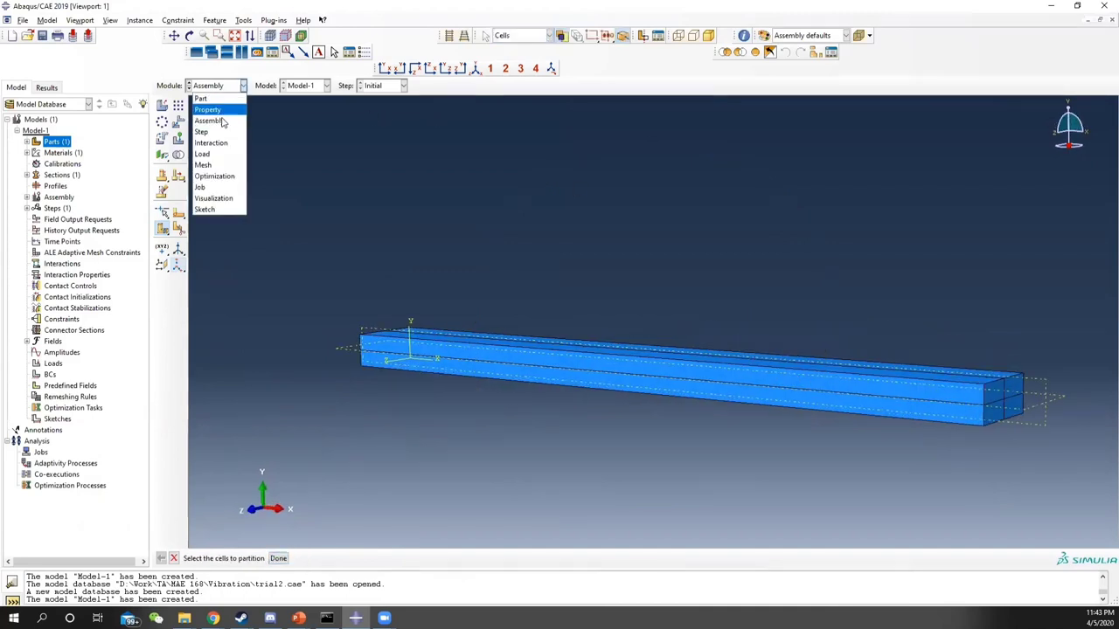
click(205, 131)
click(178, 105)
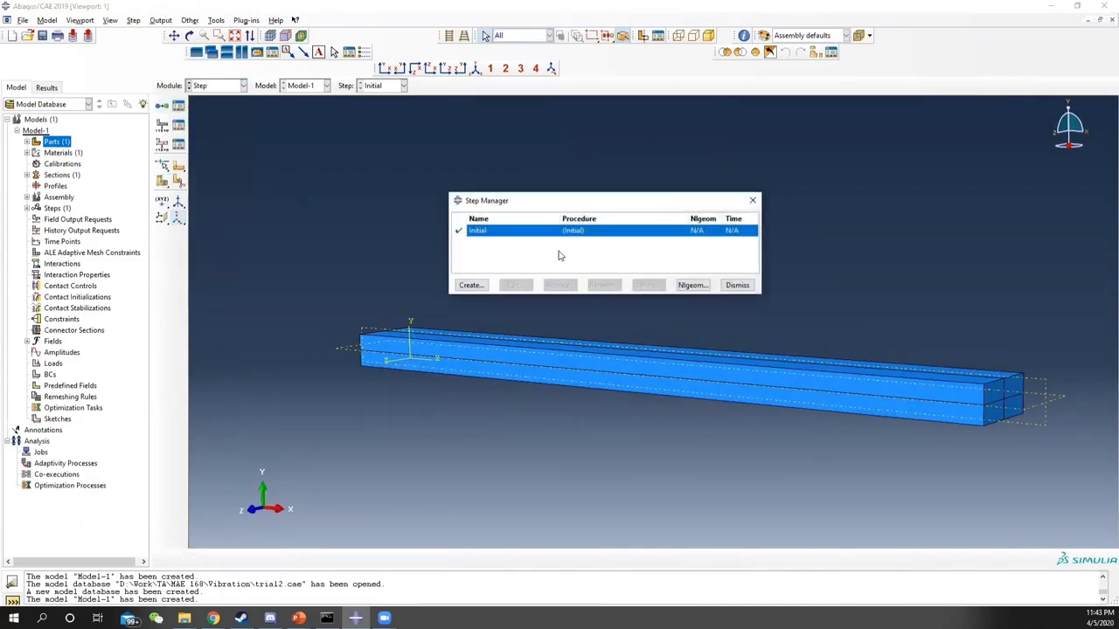
click(471, 285)
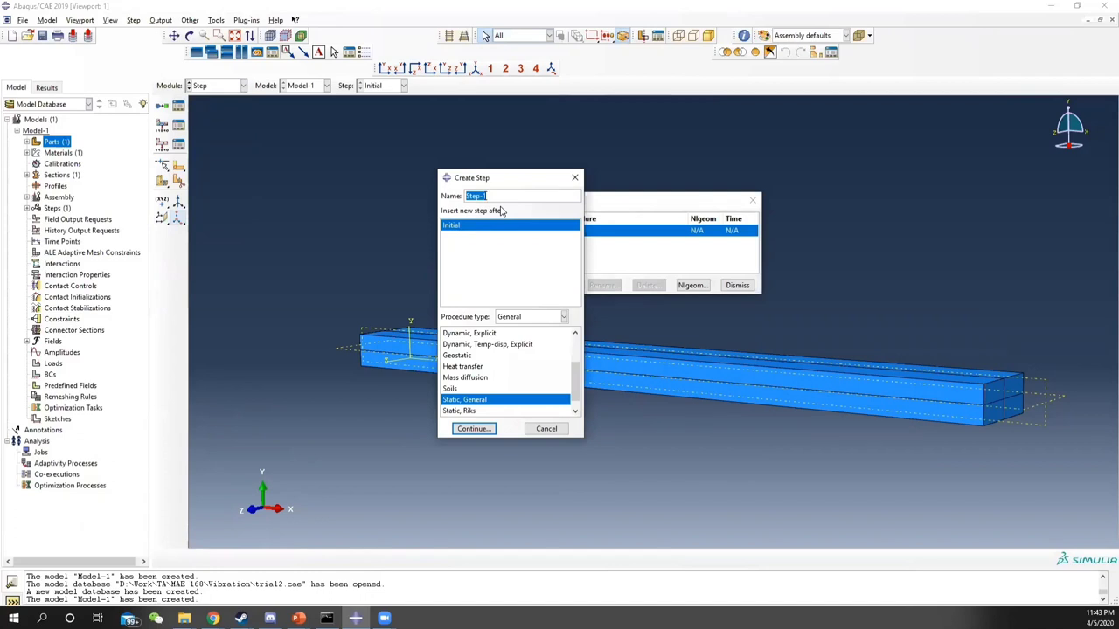
text(Modal)
click(538, 318)
click(536, 340)
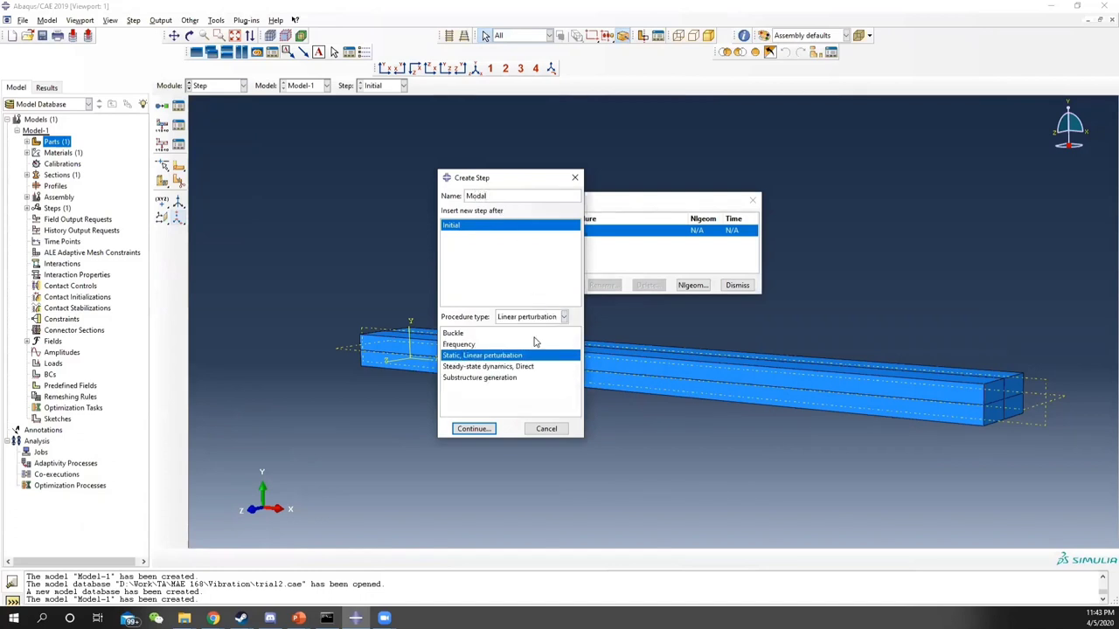
click(460, 344)
click(474, 428)
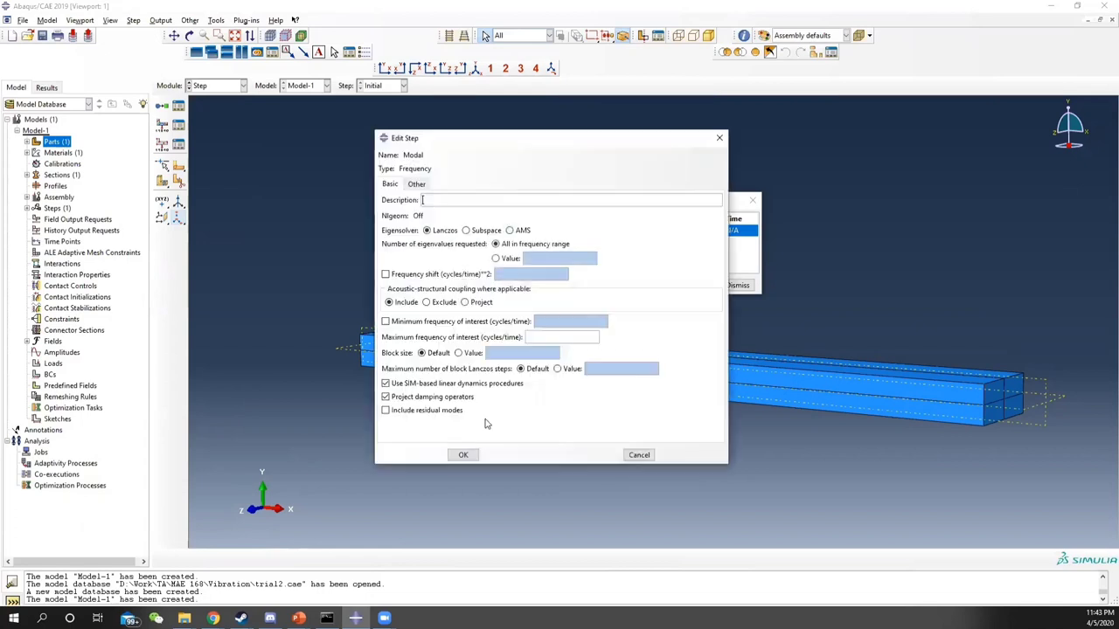
click(496, 258)
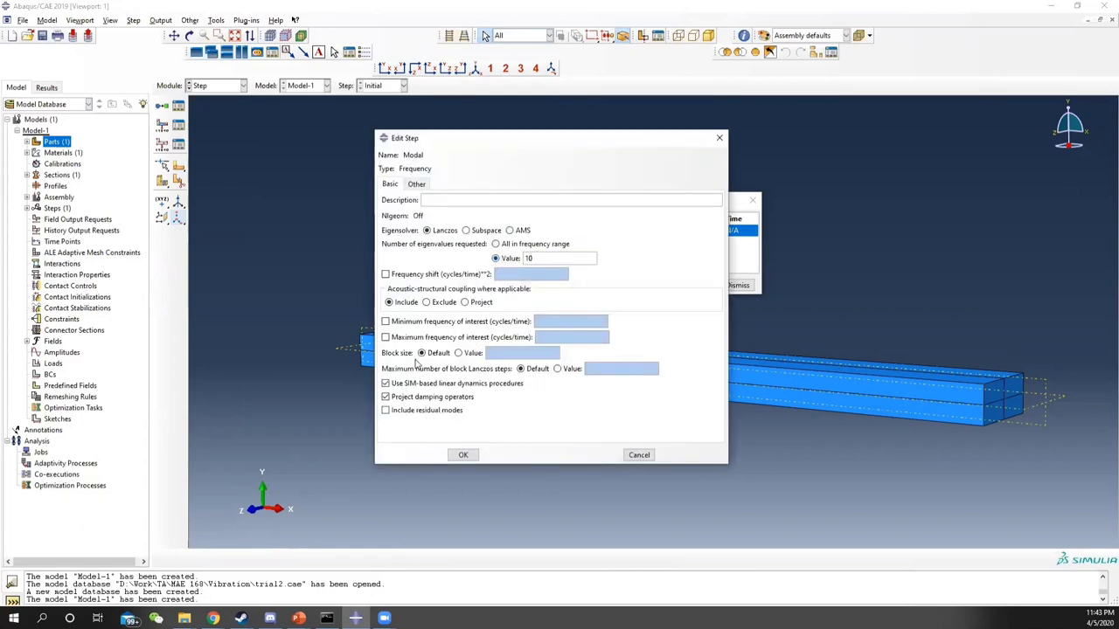
click(463, 455)
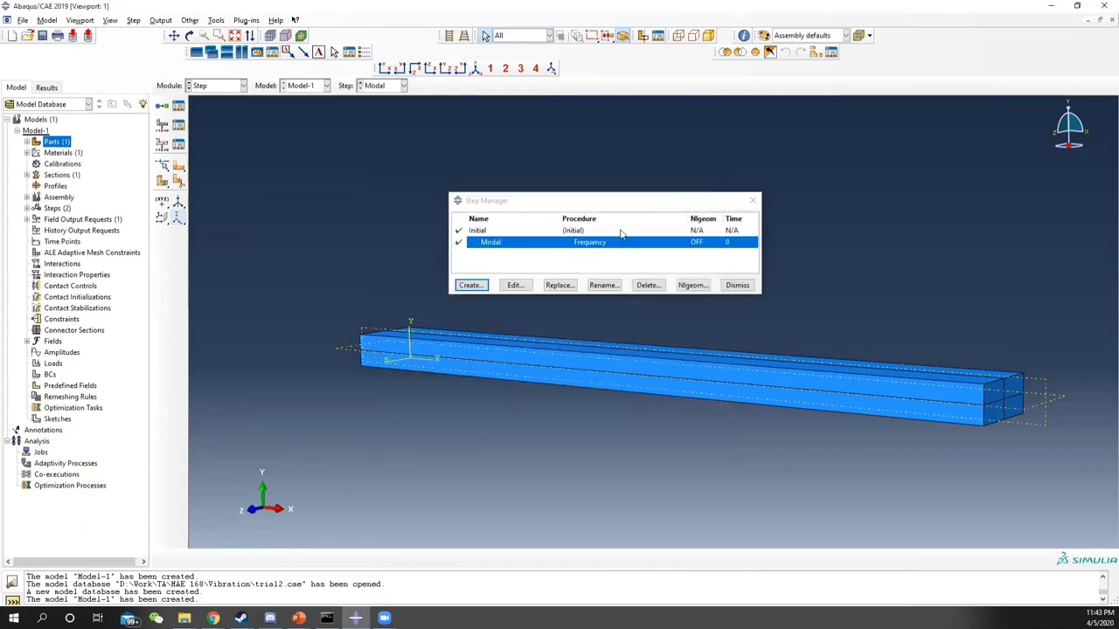
Create a linear perturbation Random response step named RVR after the Modal step.
click(470, 285)
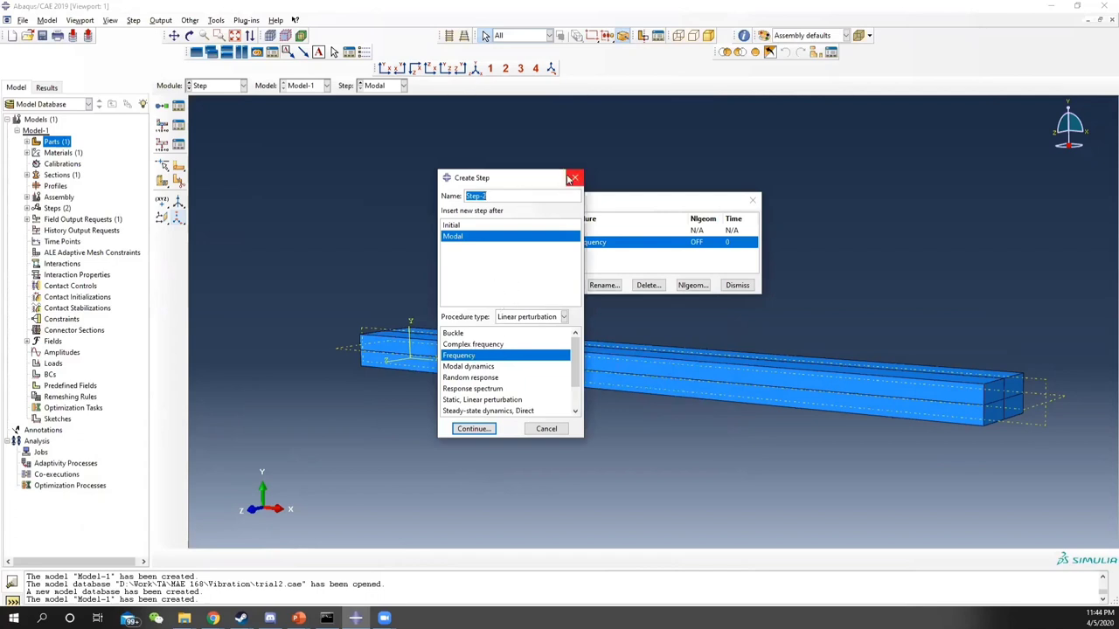
click(472, 378)
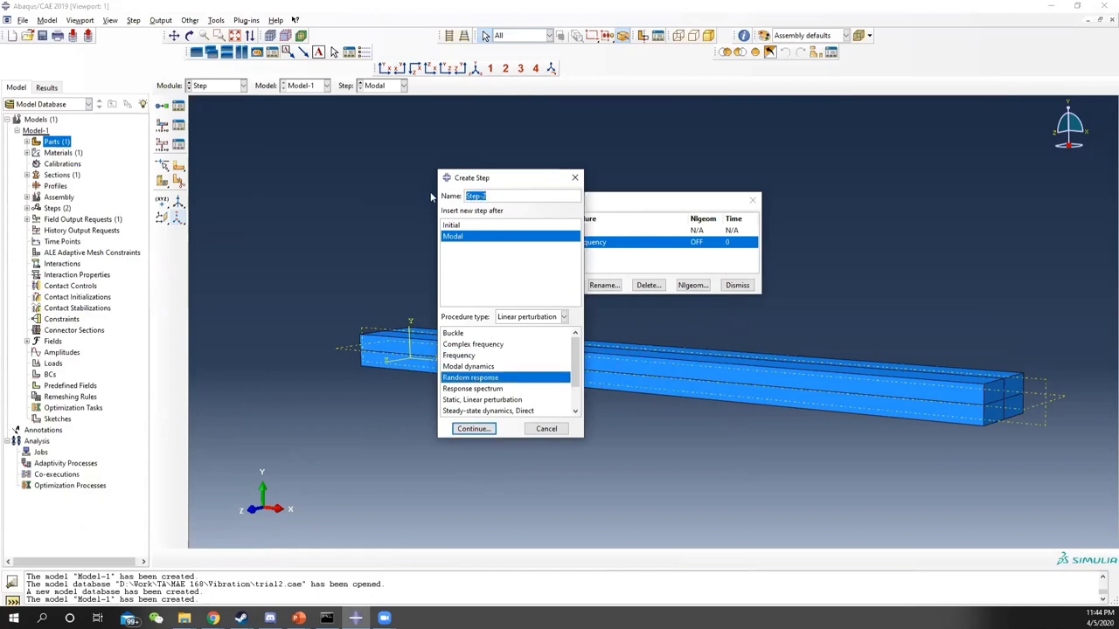
text(RV)
text(R)
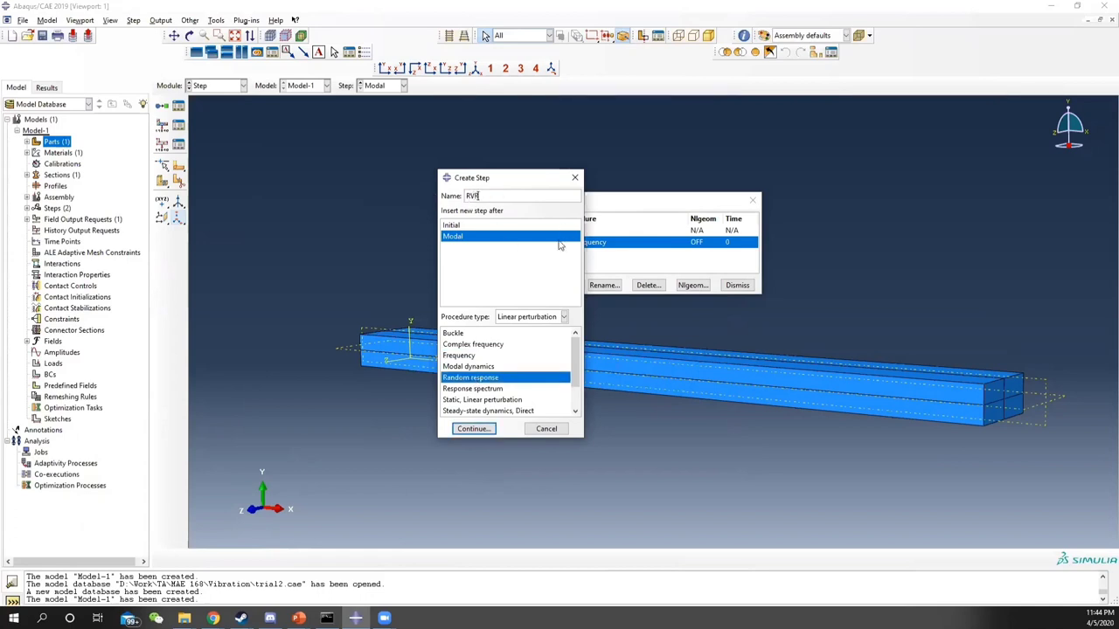
click(489, 429)
Set the RVR step's frequency range to 20–200 with 10 points.
click(429, 278)
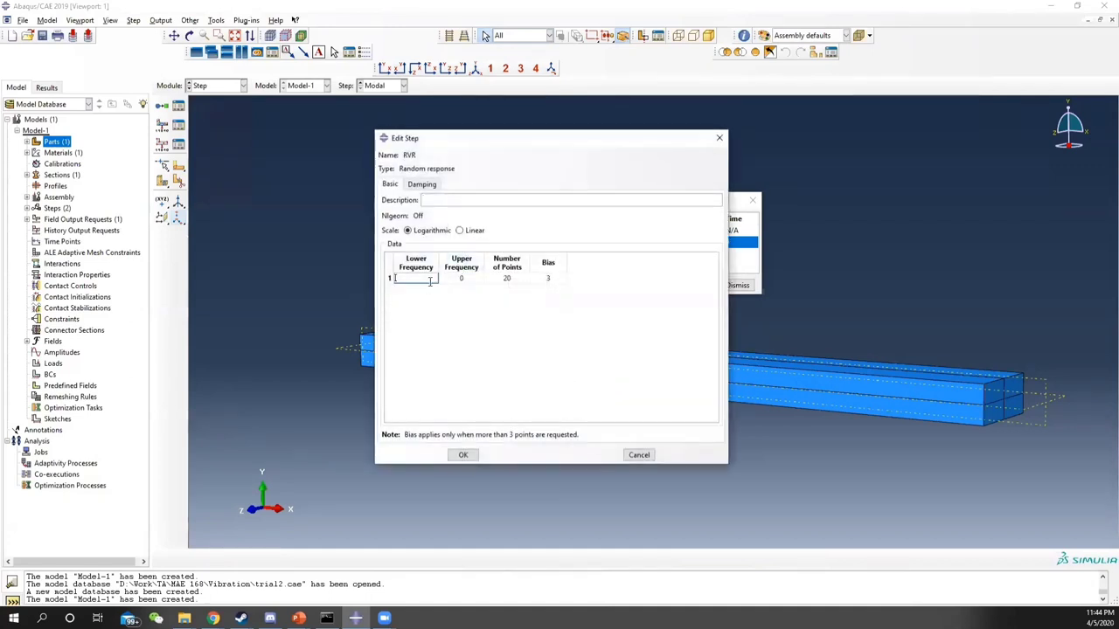
key(Tab)
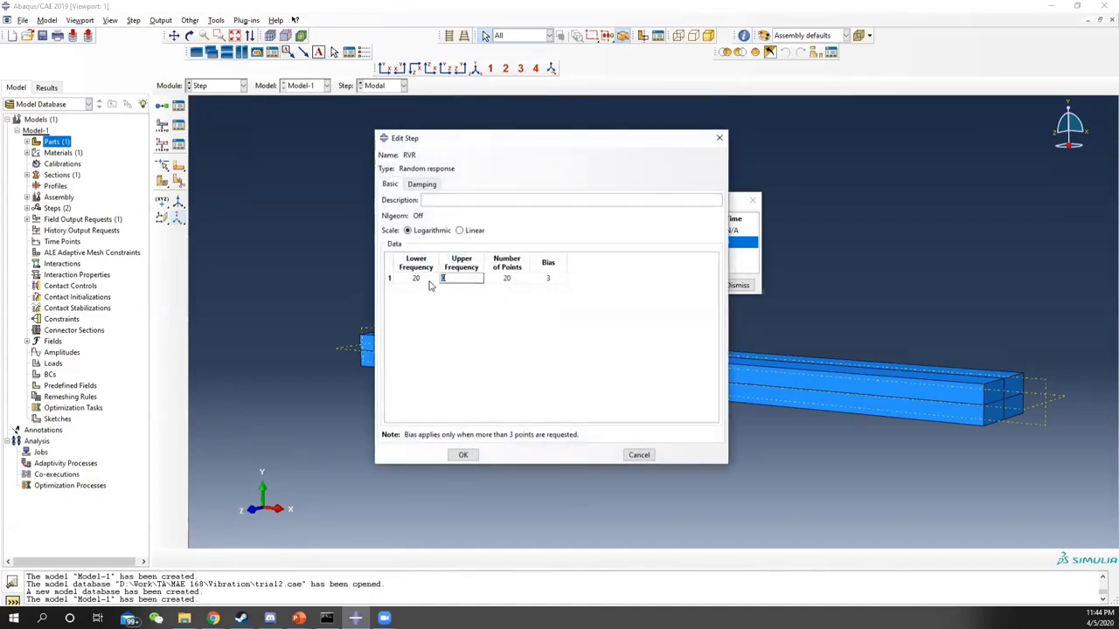
key(Tab)
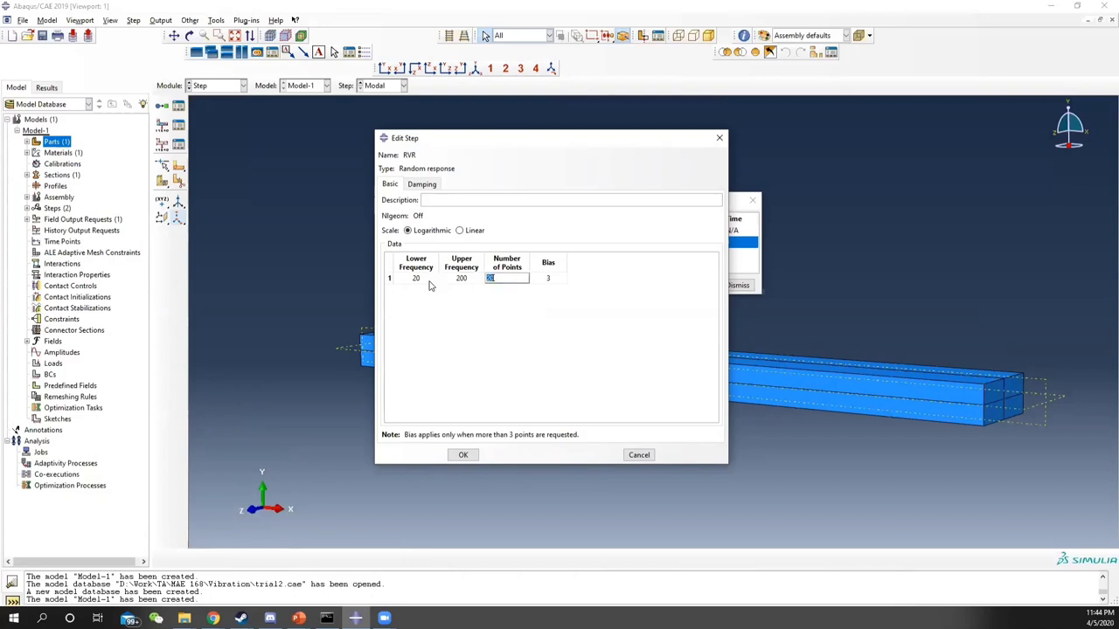
text(10)
click(566, 278)
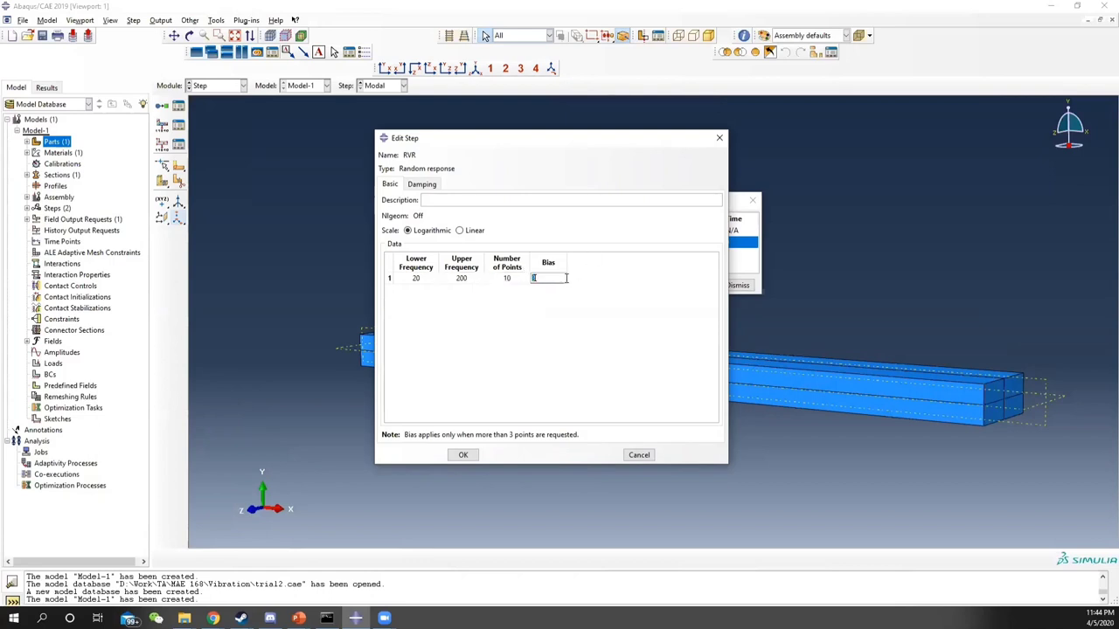
click(617, 307)
Check the problem statement slide in PowerPoint for the damping specification, and return to the RVR step's damping settings in Abaqus/CAE.
click(422, 184)
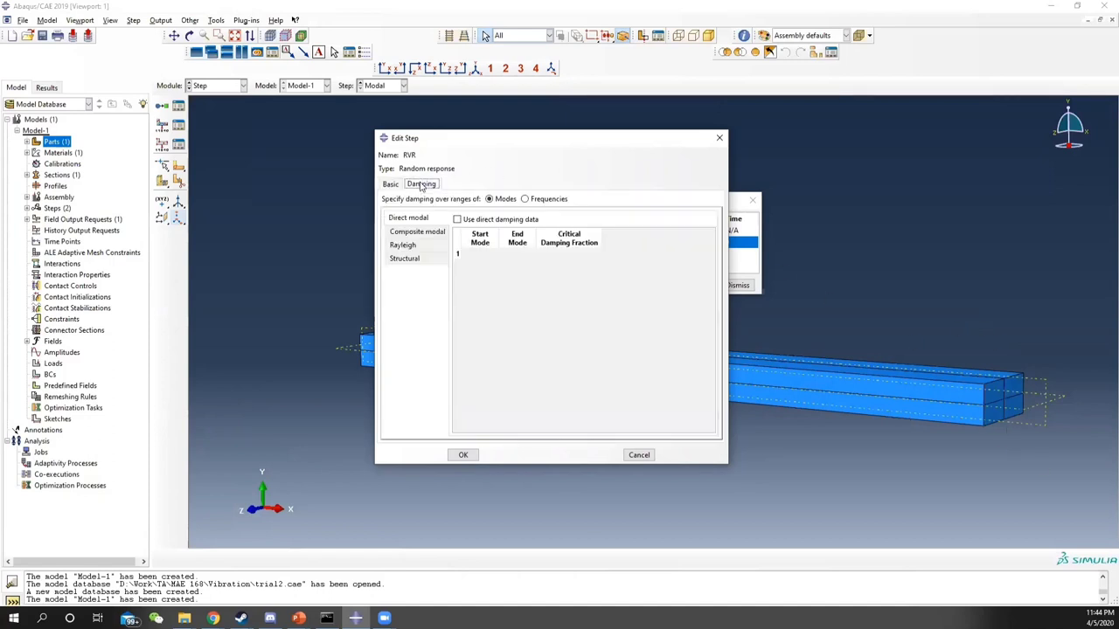
click(394, 186)
click(427, 186)
mouse_move(298, 618)
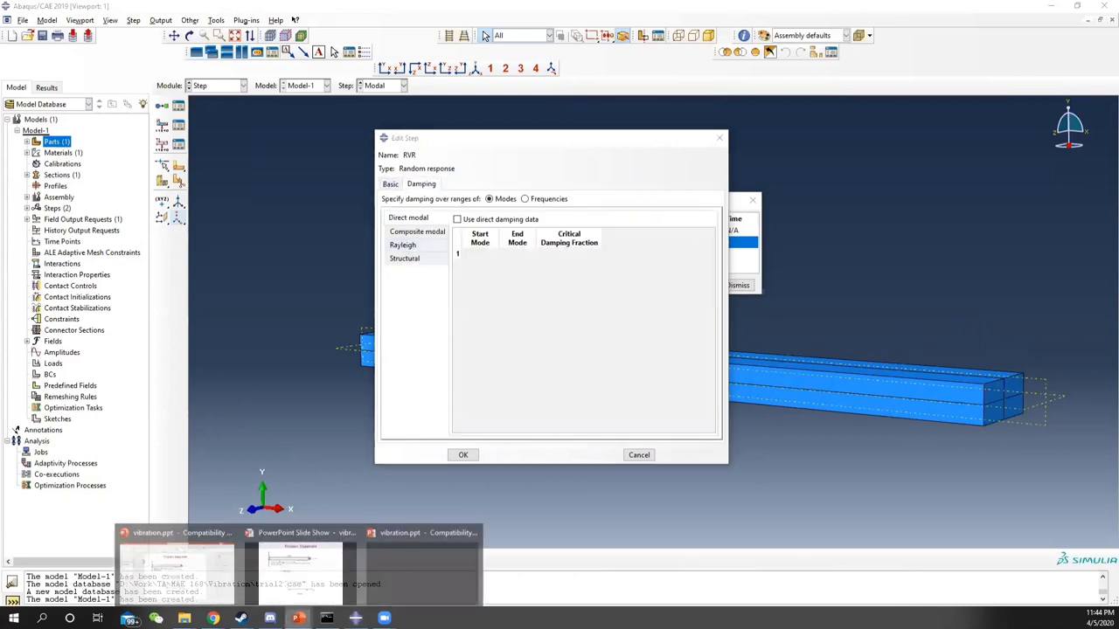
click(298, 568)
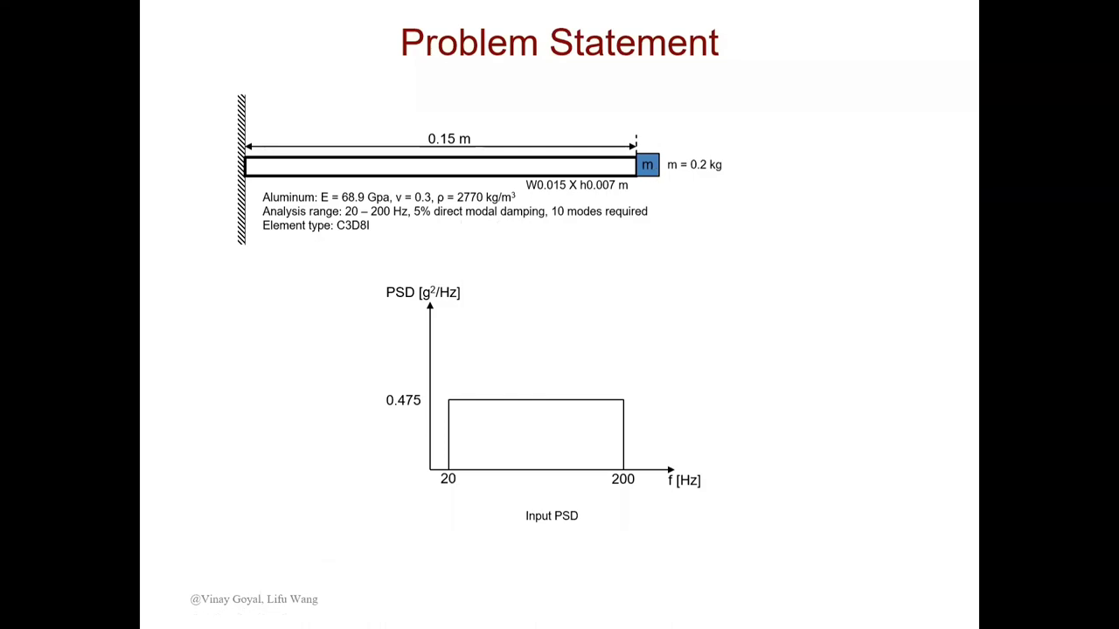
key(alt+Tab)
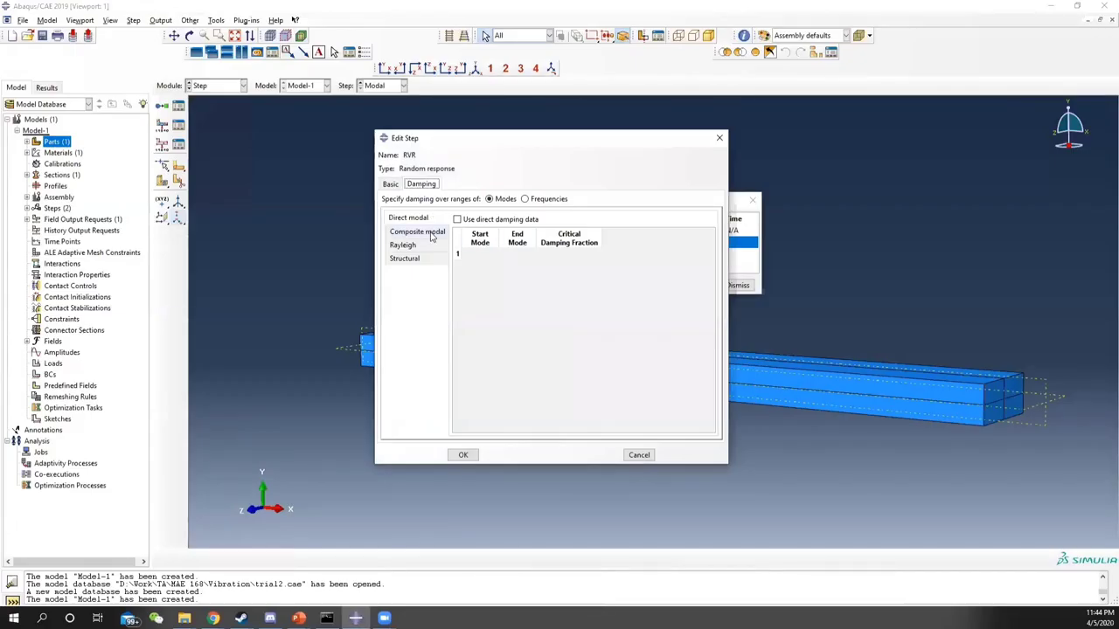
Apply direct modal damping to the RVR step for modes 1 to 10 with a critical damping fraction of 0.05.
click(457, 219)
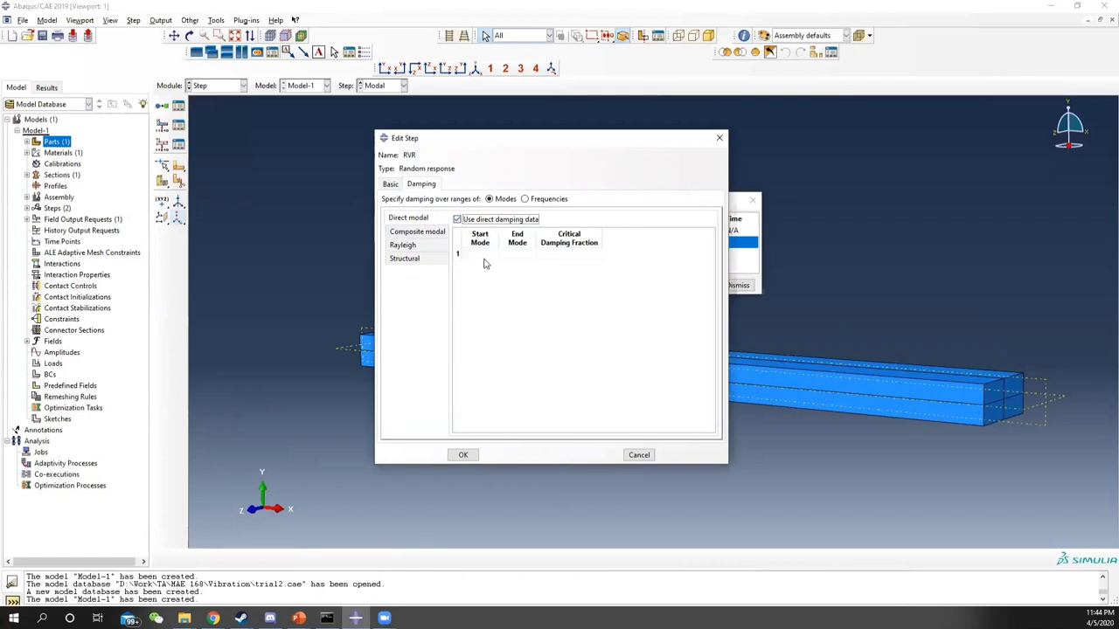
click(487, 254)
text(1)
key(Tab)
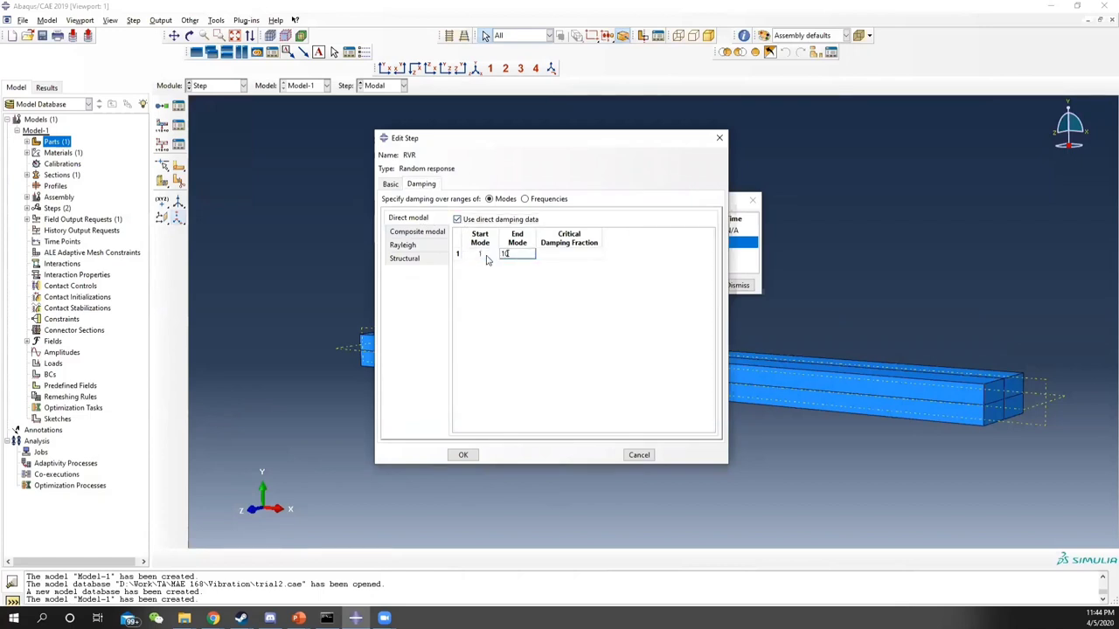
text(10)
key(Tab)
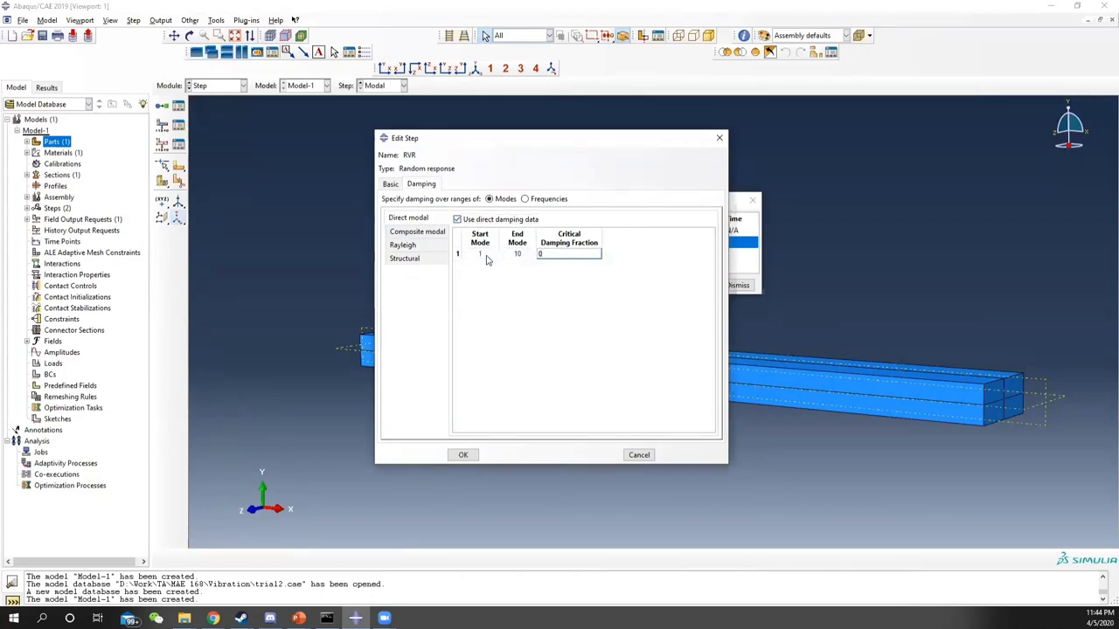
text(0.05)
click(469, 455)
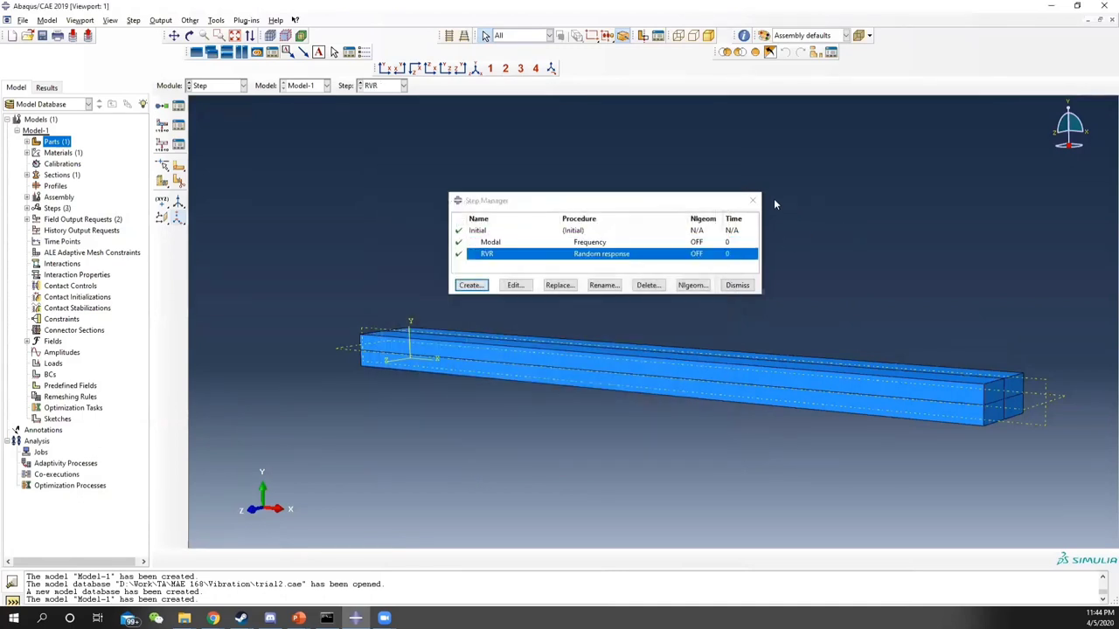
click(752, 200)
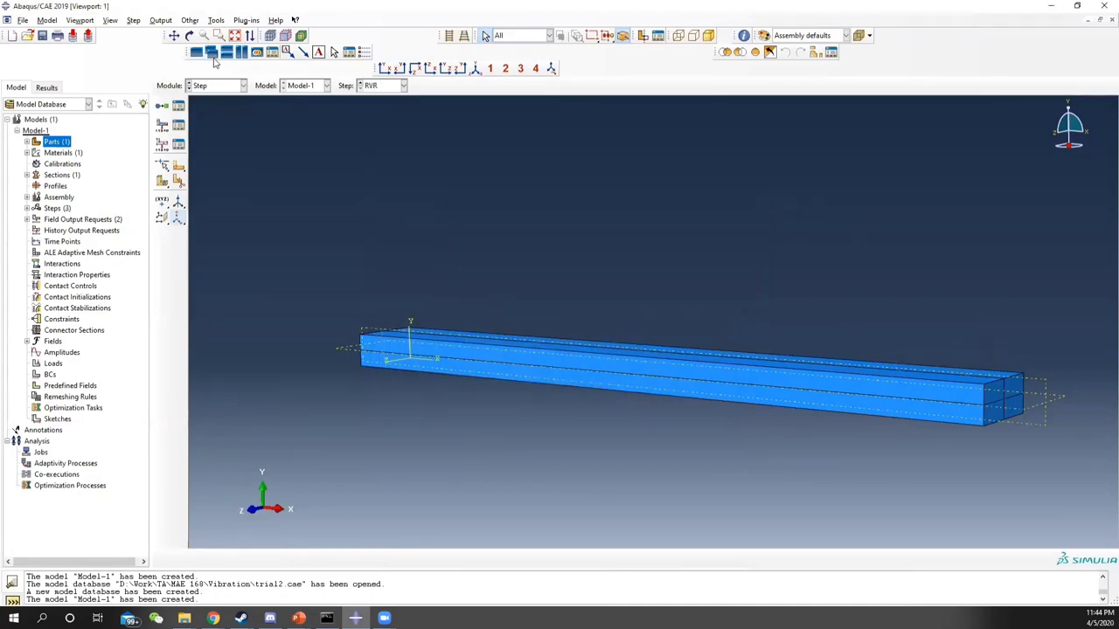
Add all stress variables to the Modal step's field output request, F-Output-1.
click(179, 126)
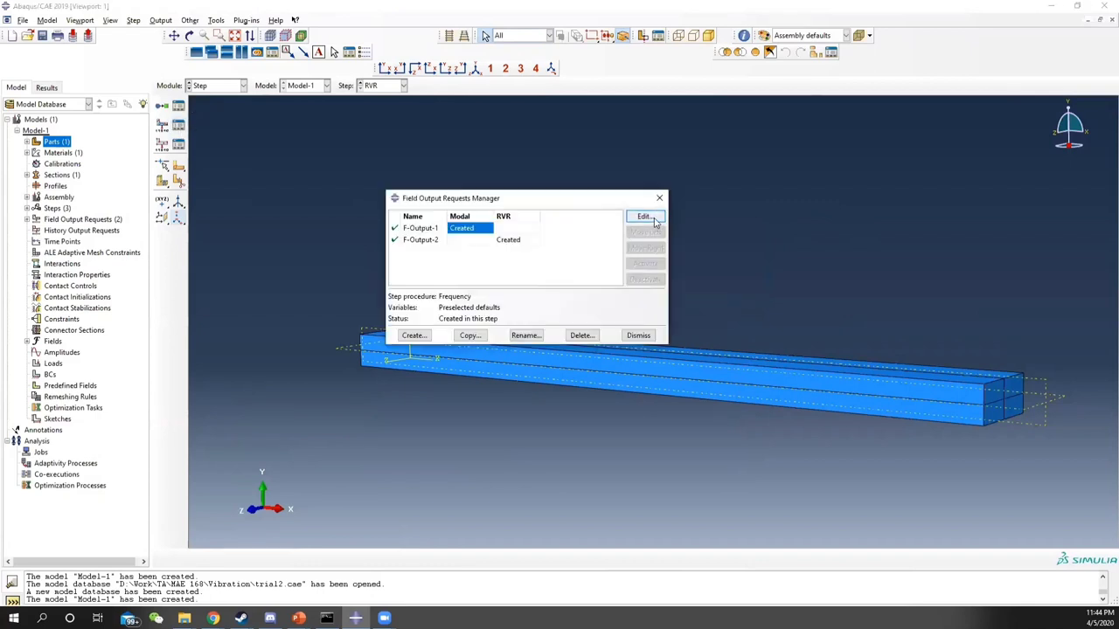
click(646, 217)
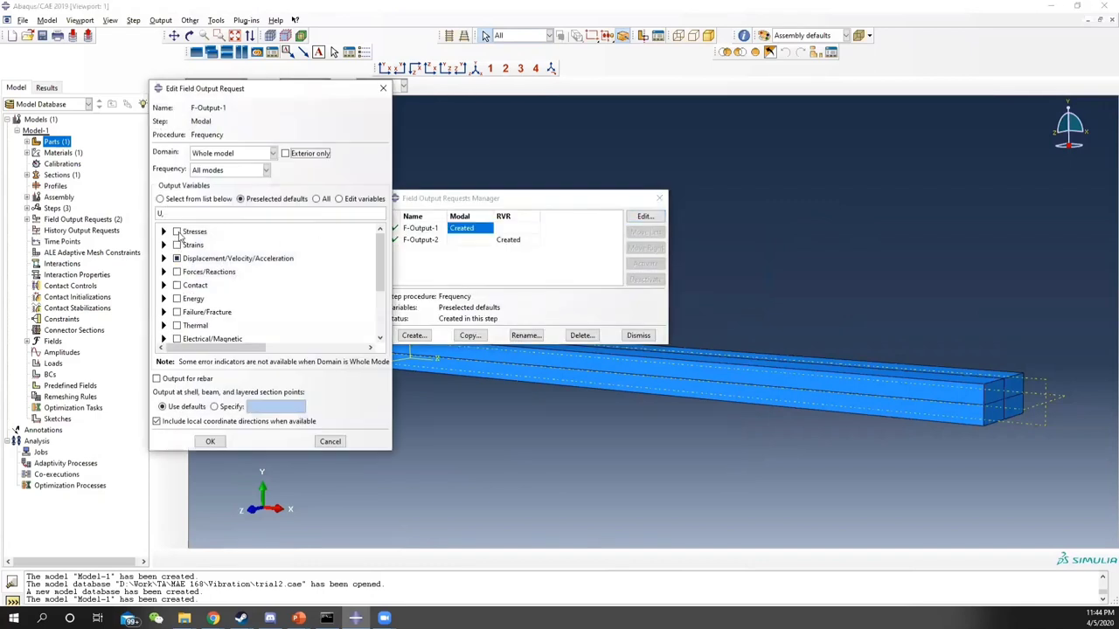
click(177, 232)
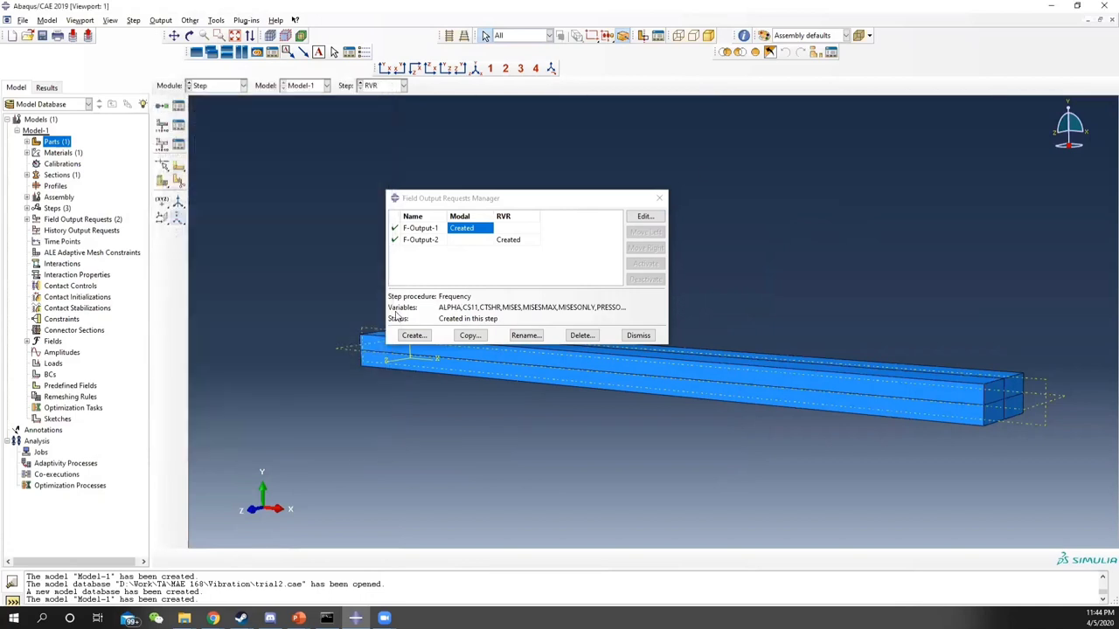
click(211, 441)
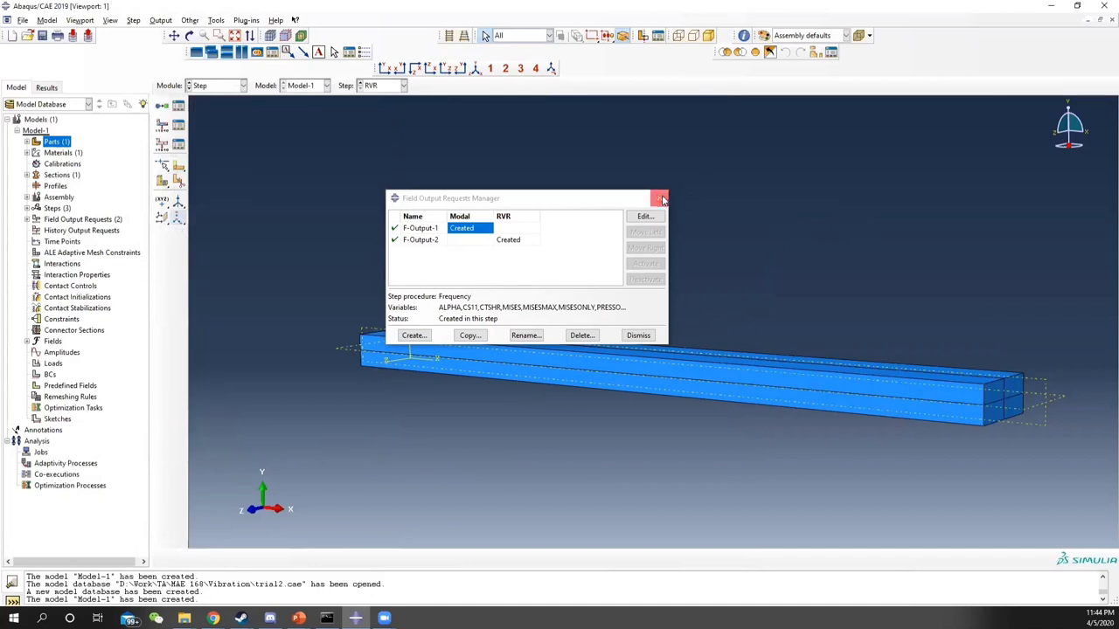
Add RS, Root mean square of stresses, to the RVR step's field output request, F-Output-2.
click(514, 239)
click(644, 216)
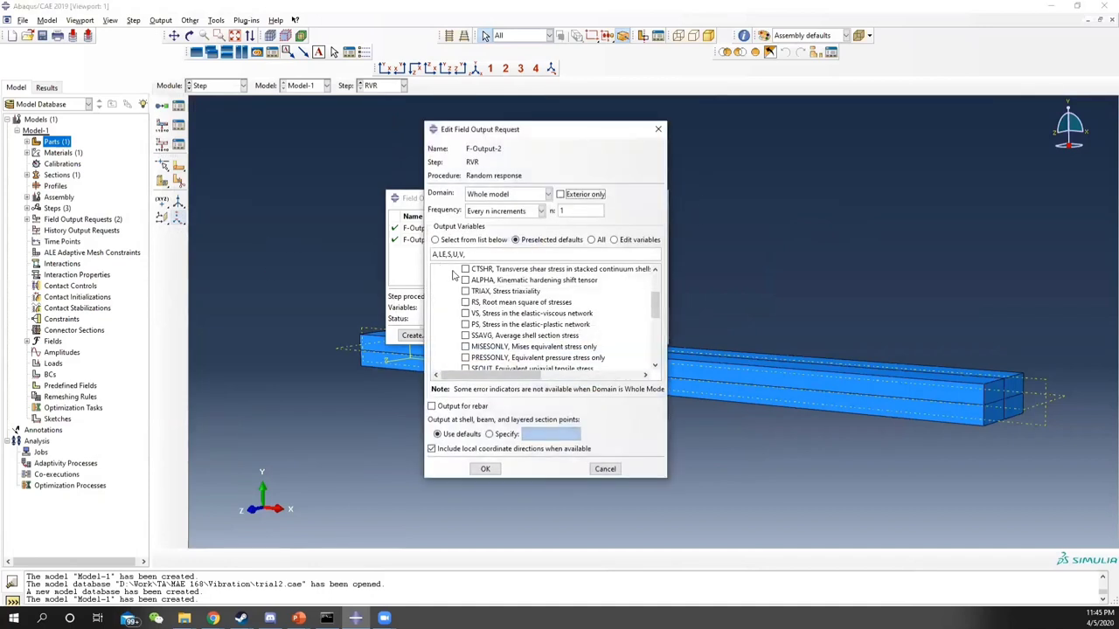
scroll(464, 295, up, 3)
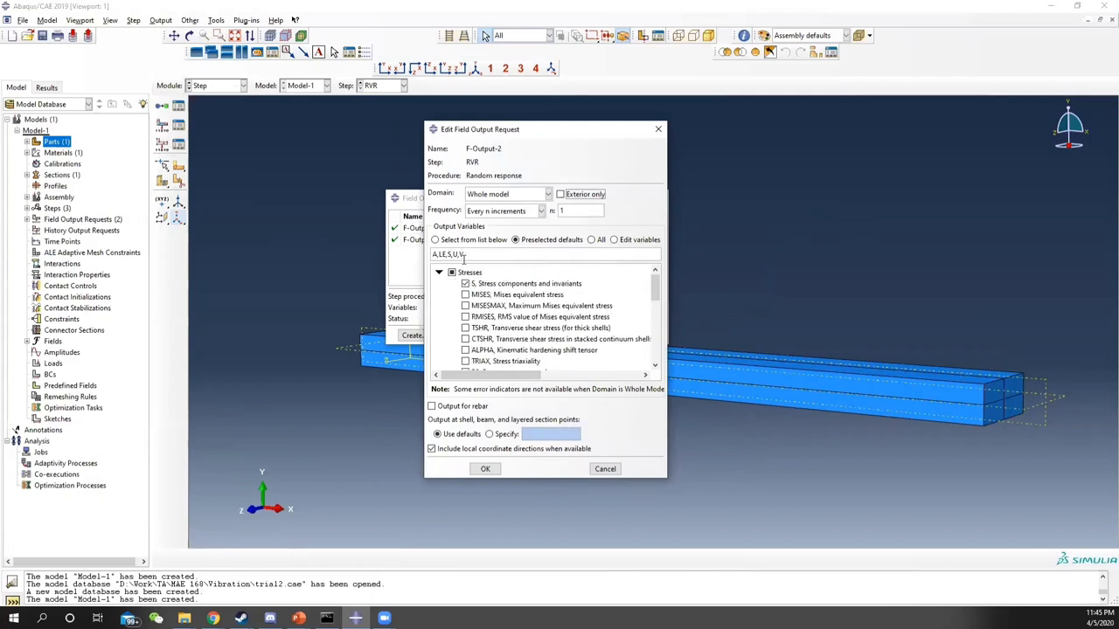
scroll(462, 307, down, 5)
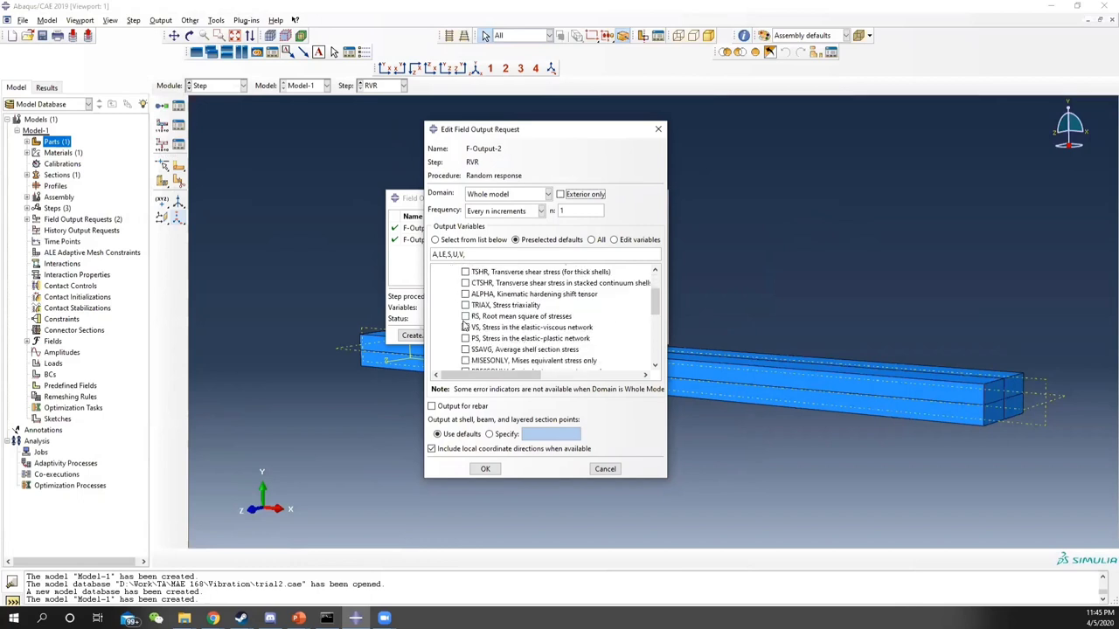
scroll(465, 320, up, 1)
click(465, 325)
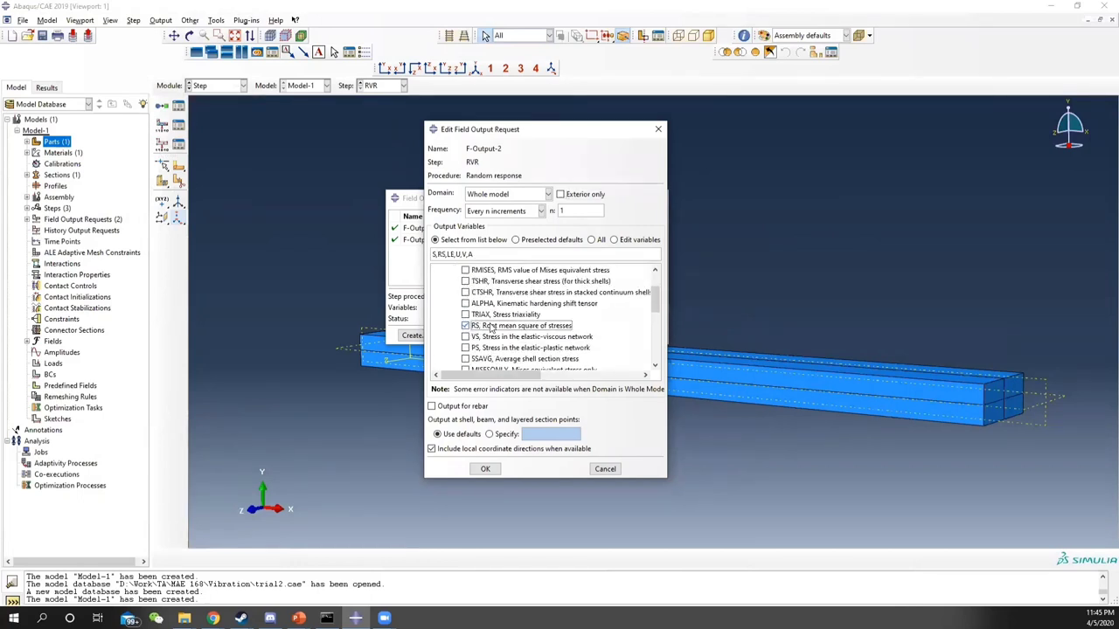
click(486, 470)
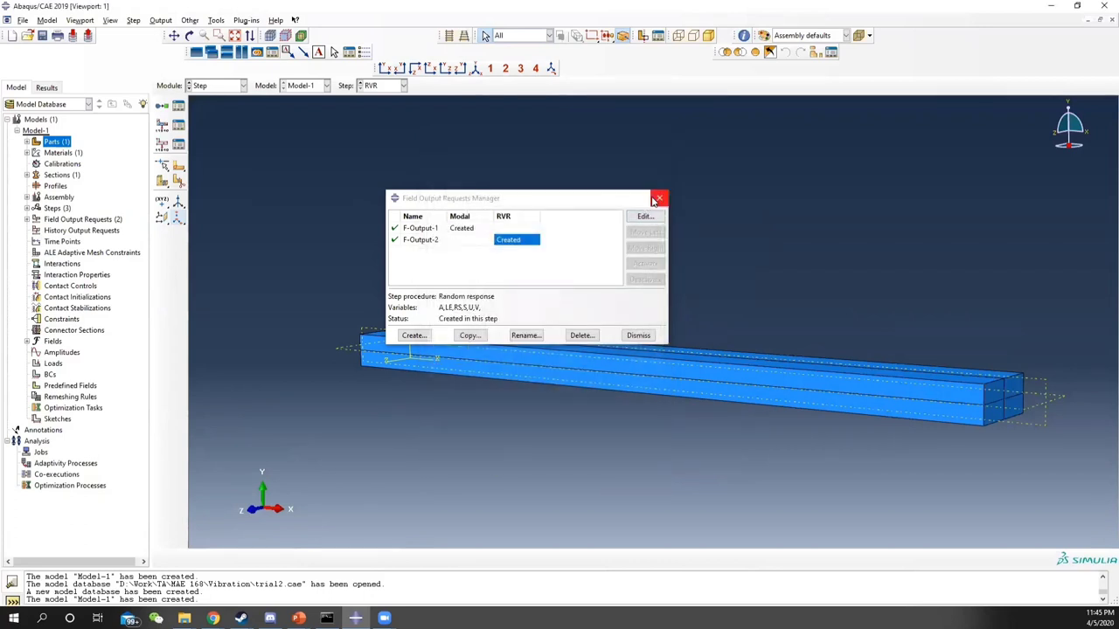
click(658, 199)
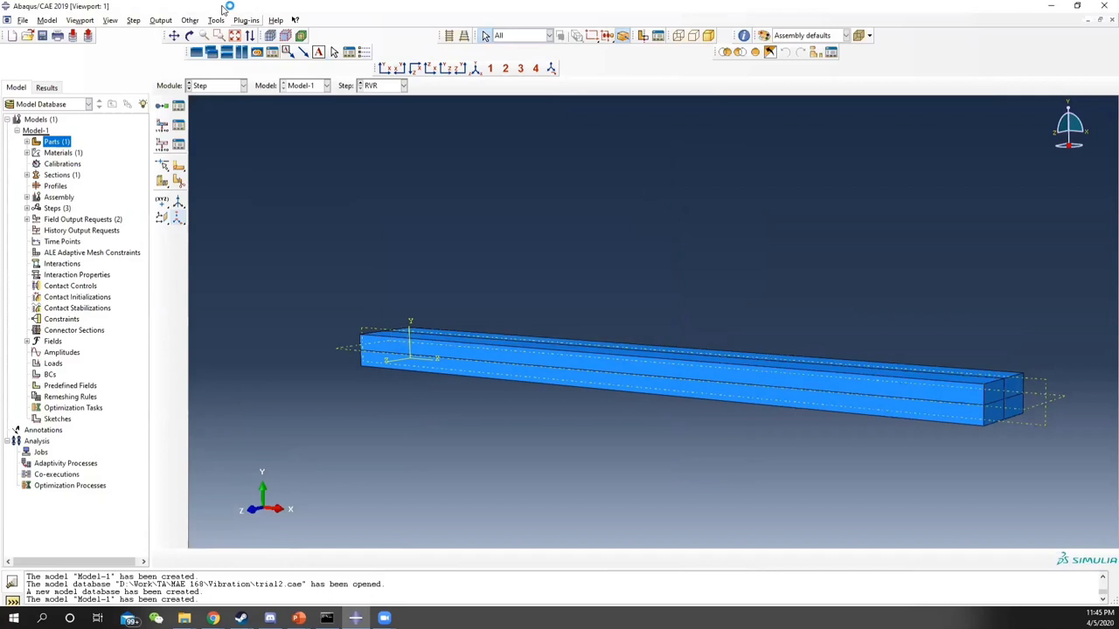
Start a point mass/inertia named point_mass in the Interaction module, and check the tip mass on the problem statement slide in PowerPoint.
click(229, 85)
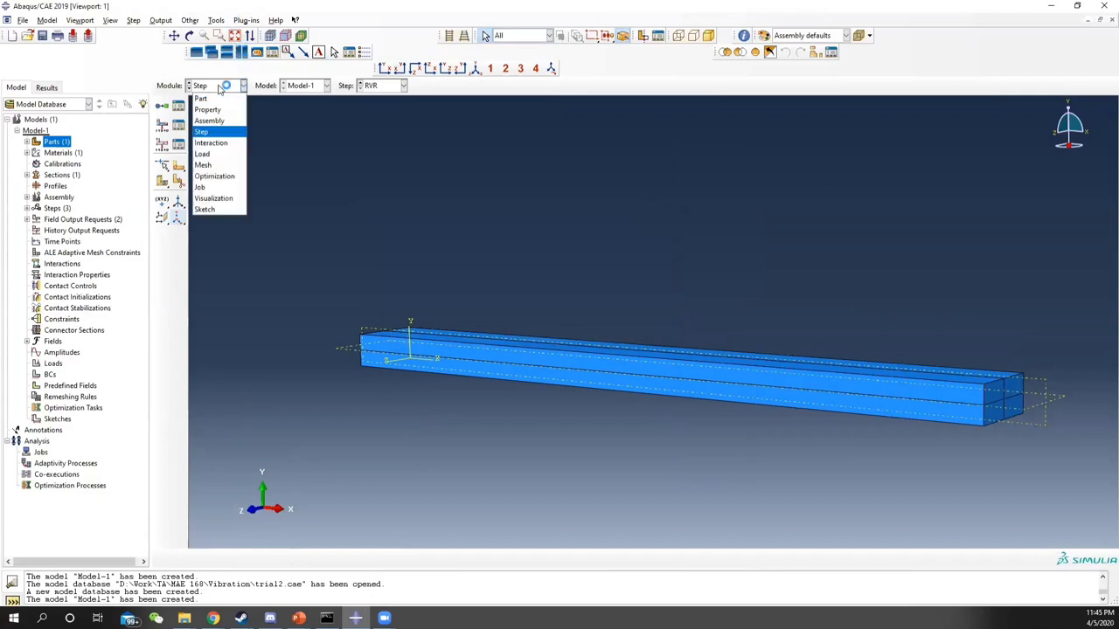
click(224, 147)
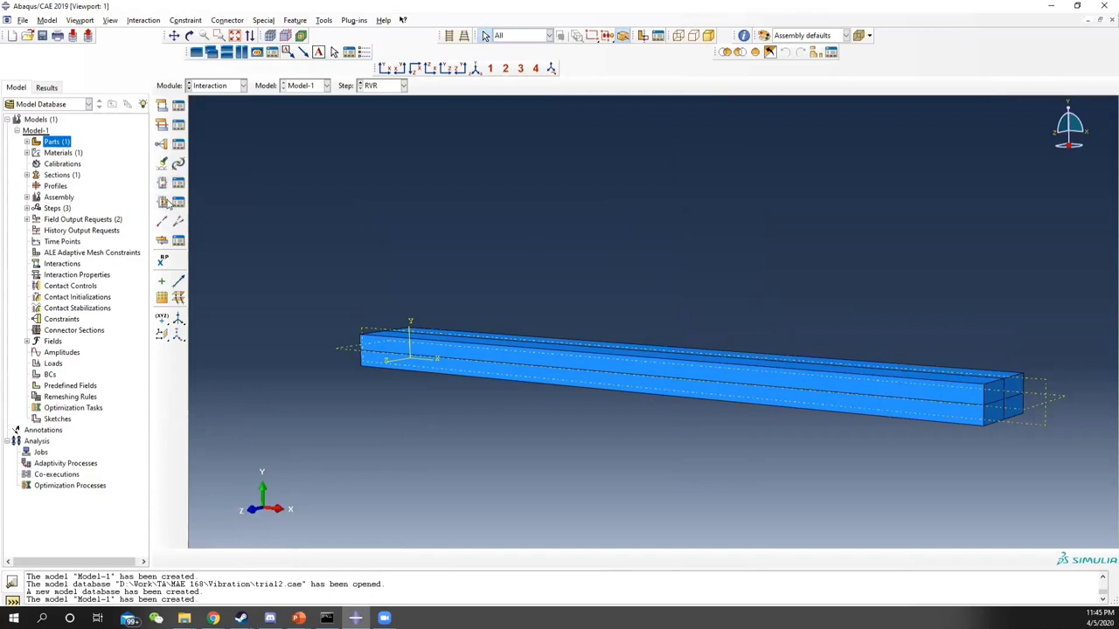
click(263, 20)
mouse_move(278, 32)
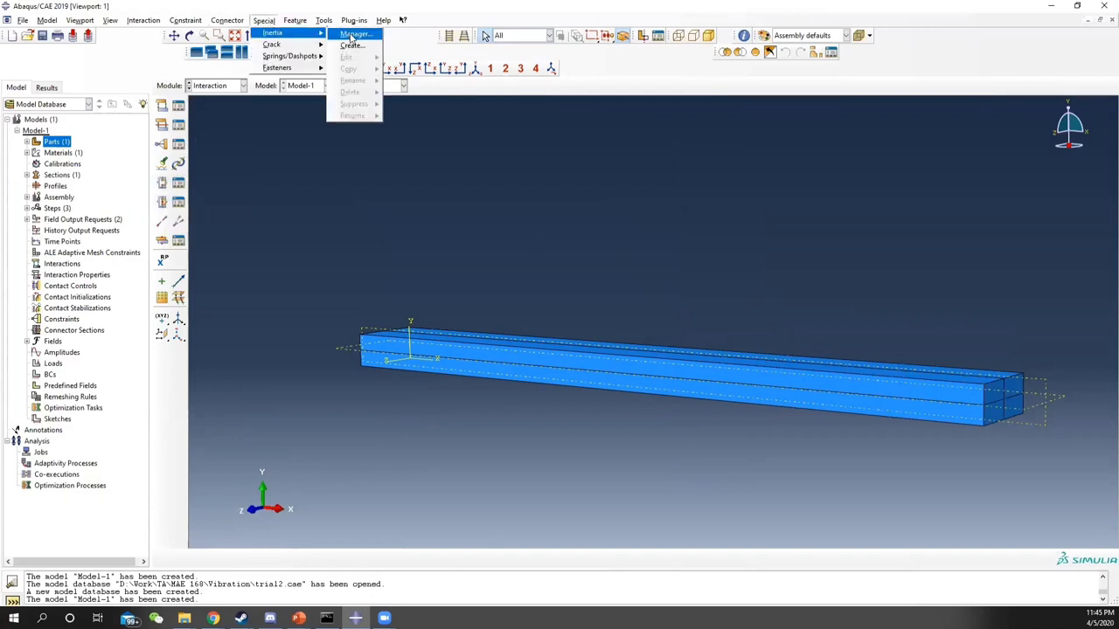
click(350, 35)
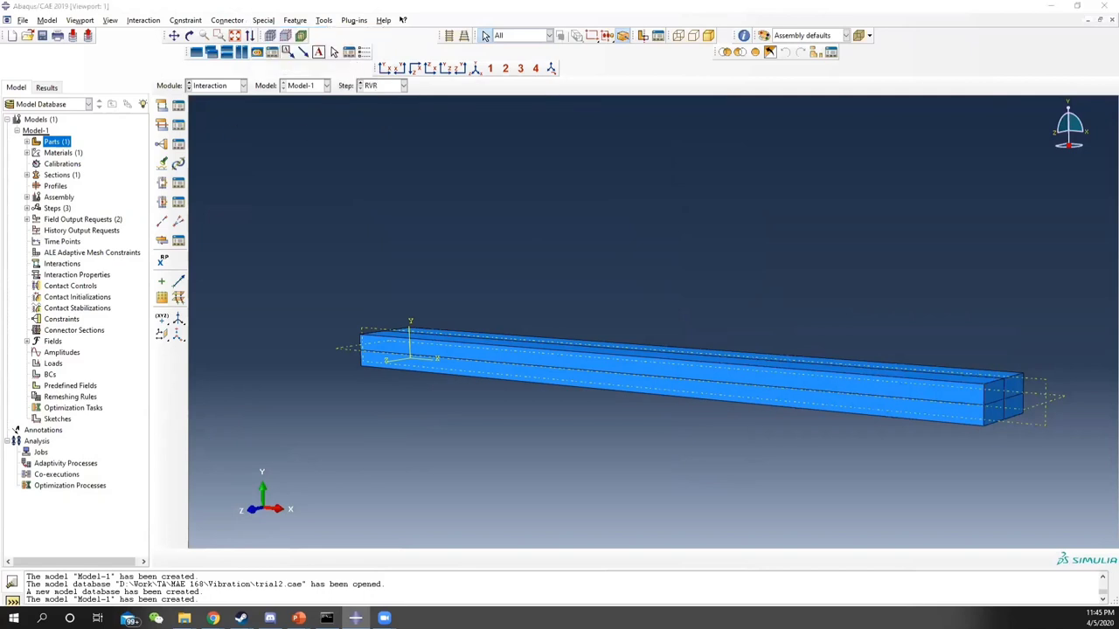
click(337, 213)
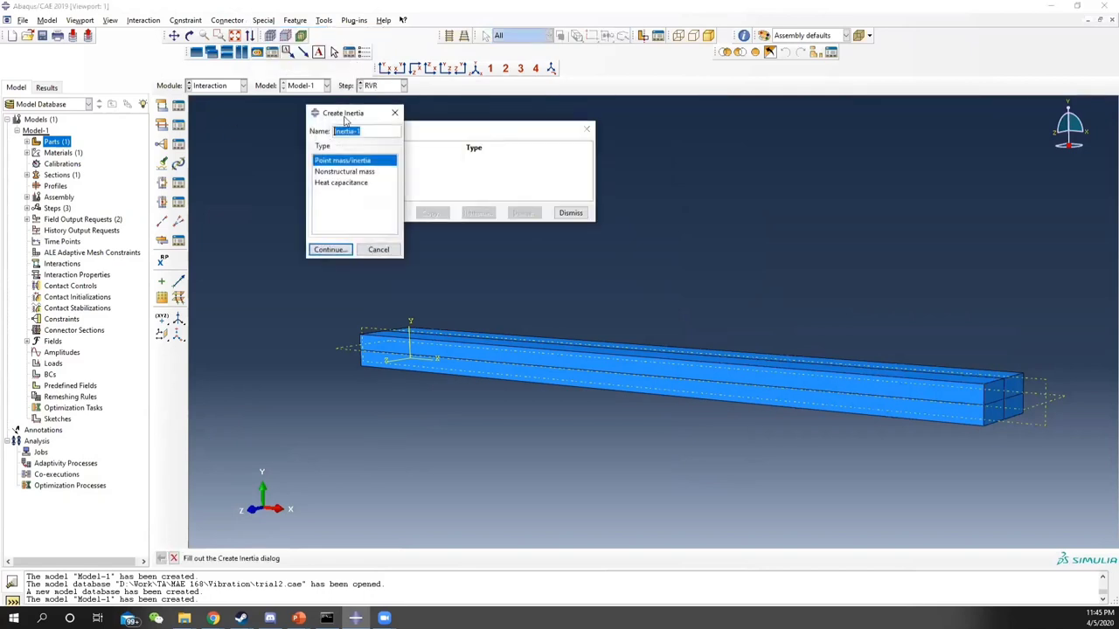
text(point mass)
mouse_move(298, 618)
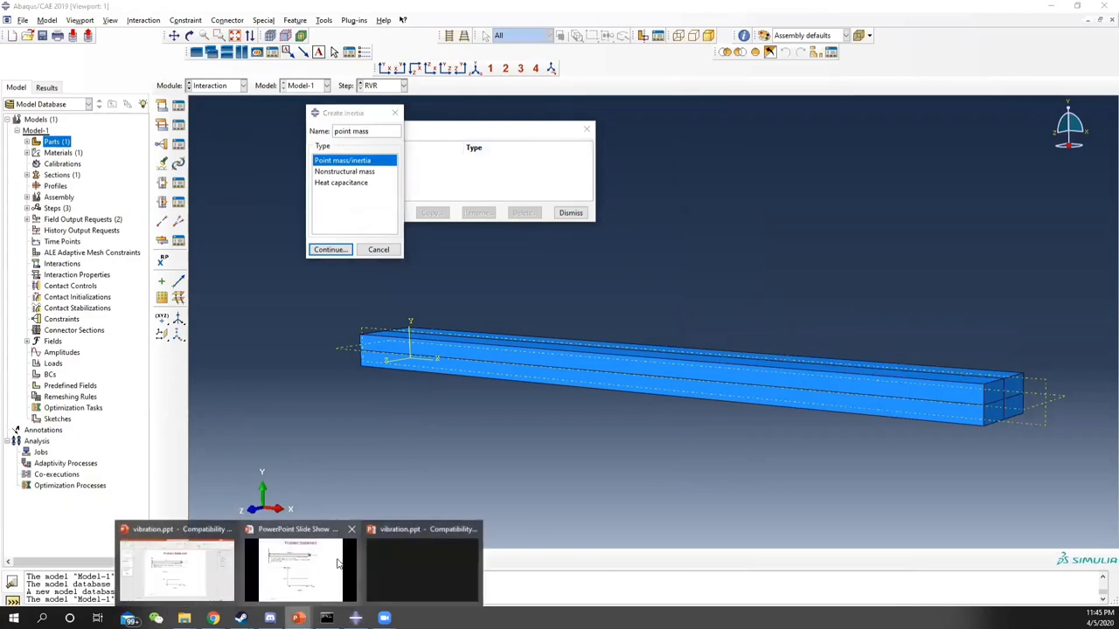
click(338, 563)
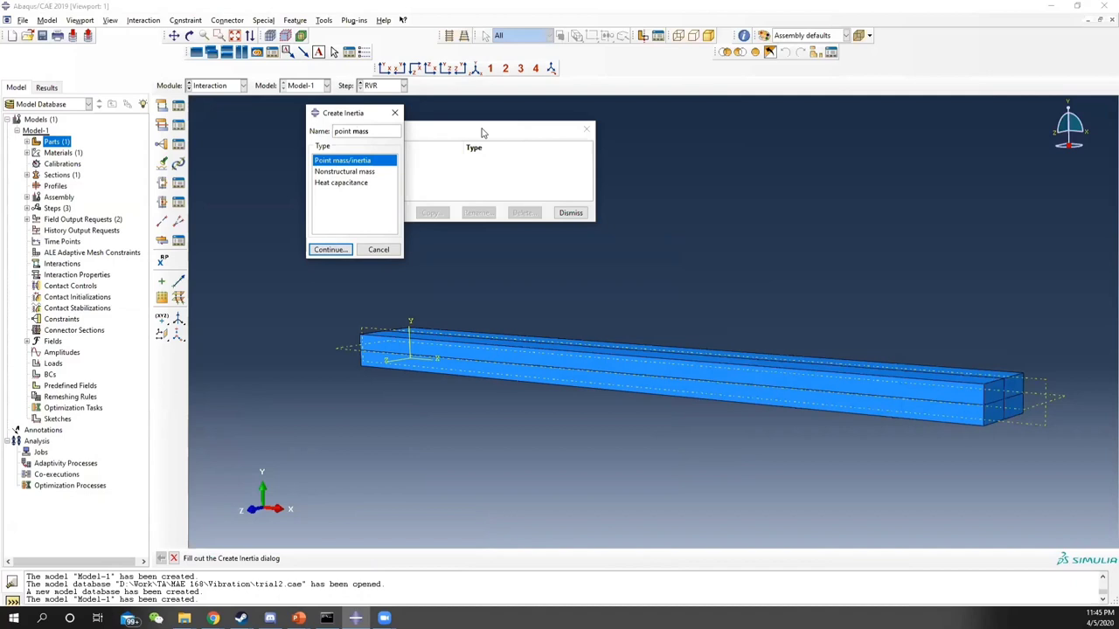
Assign point_mass to the center point of the beam's free-end face with an isotropic mass of 0.2.
click(330, 249)
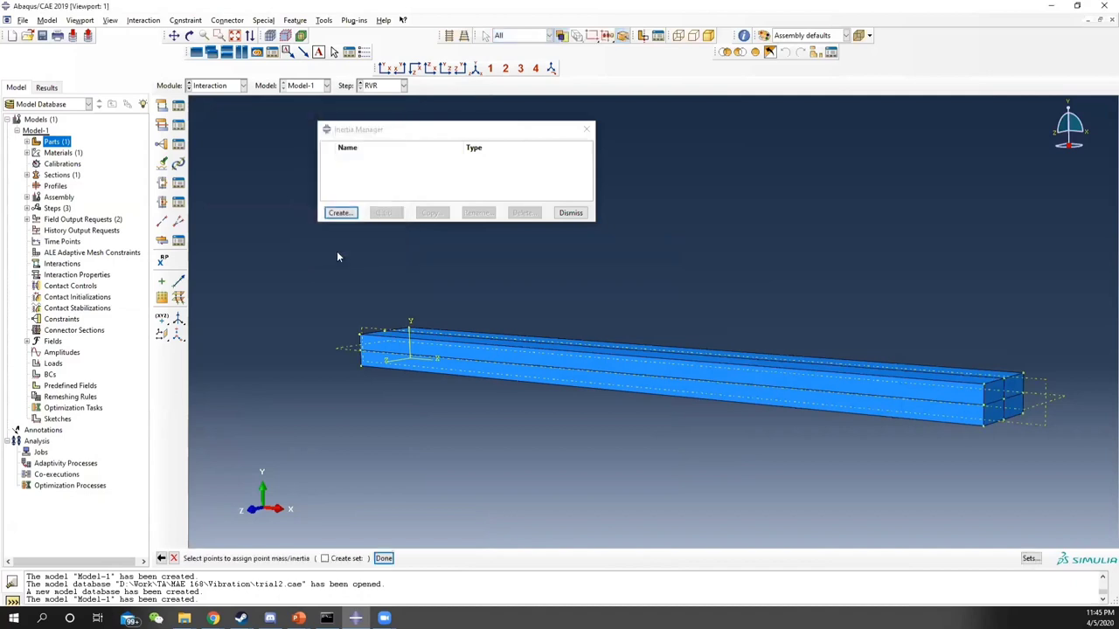
click(1001, 402)
click(384, 557)
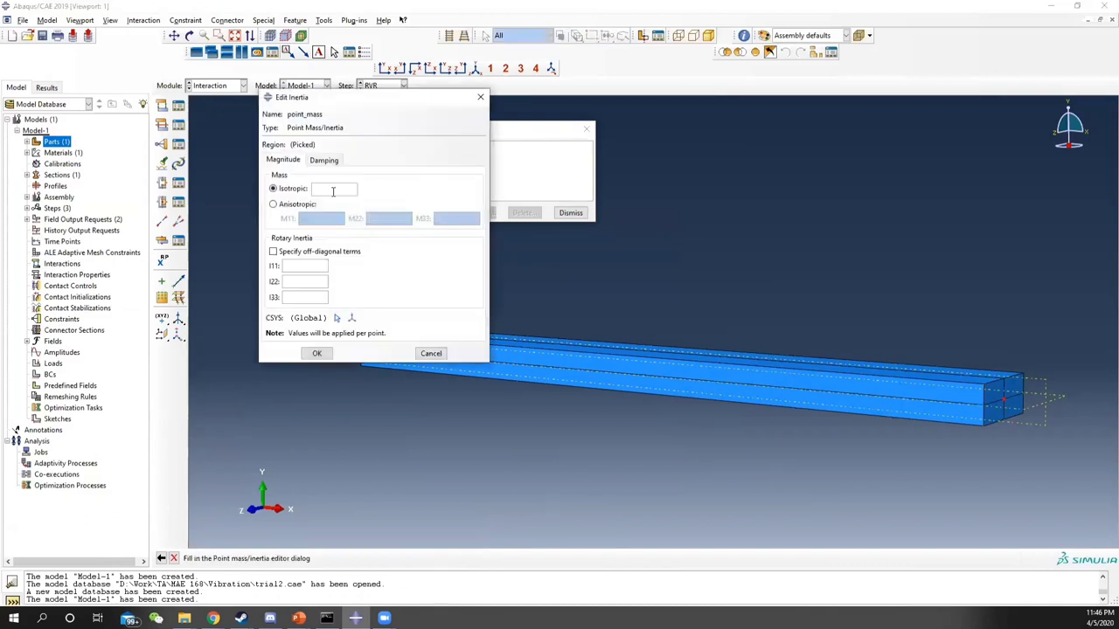
text(0.2)
click(317, 354)
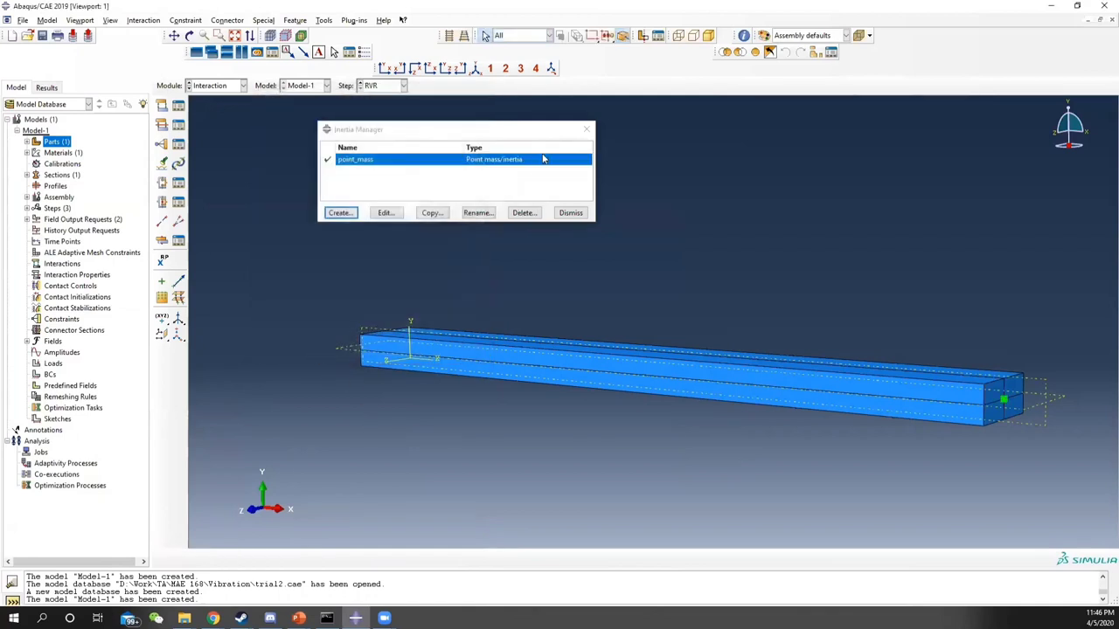
click(587, 131)
Create a Symmetry/Antisymmetry/Encastre boundary condition in the Initial step, applying ENCASTRE to the beam's fixed-end face.
click(224, 86)
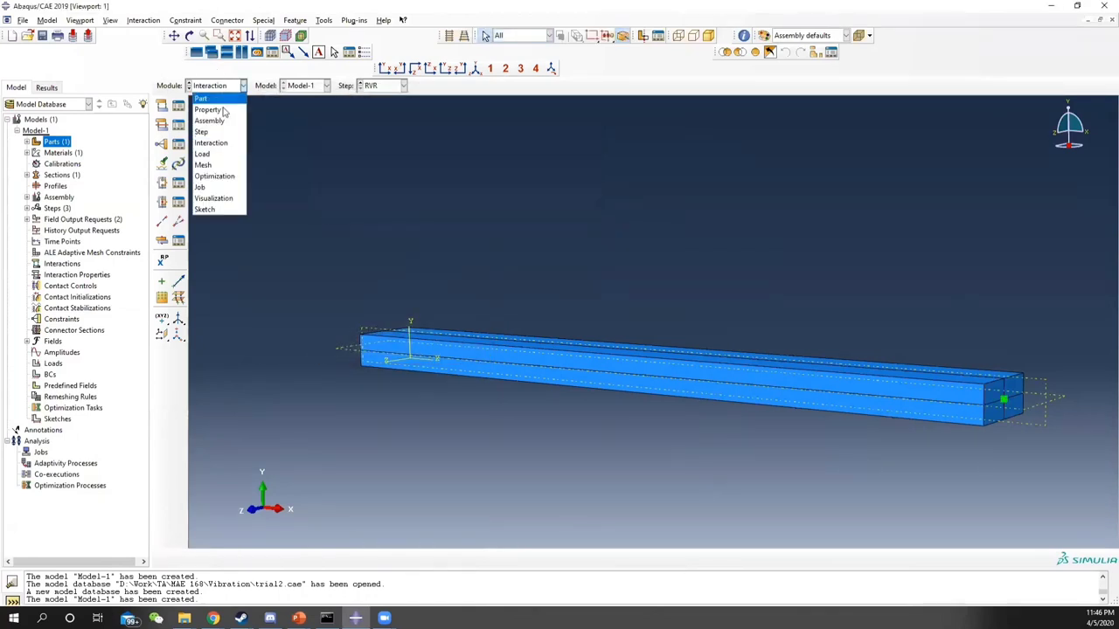
click(219, 155)
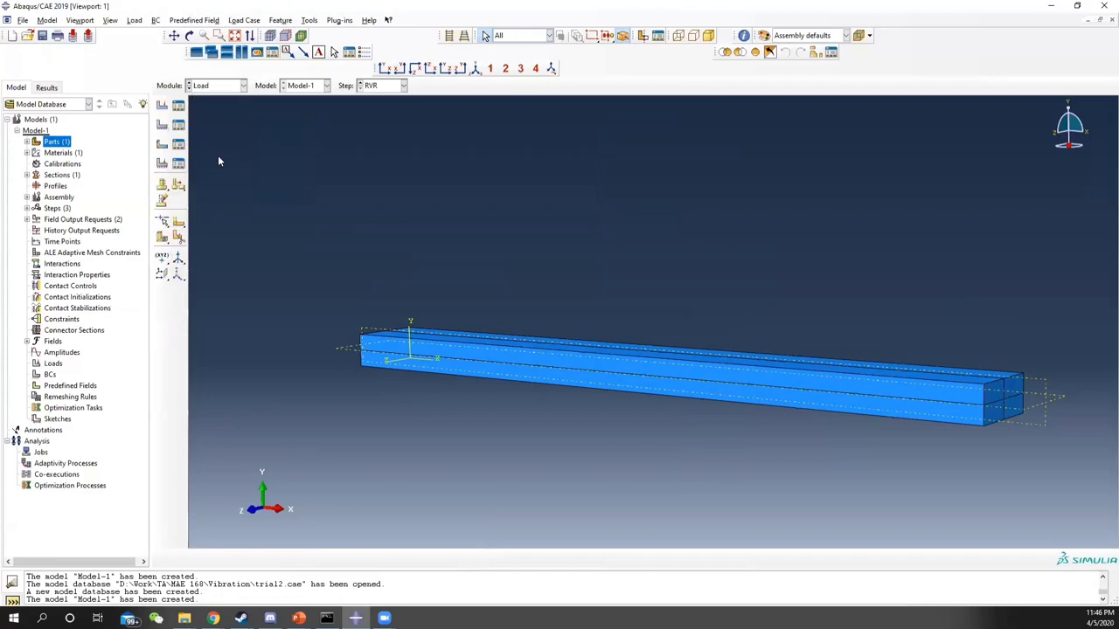
click(178, 125)
click(478, 300)
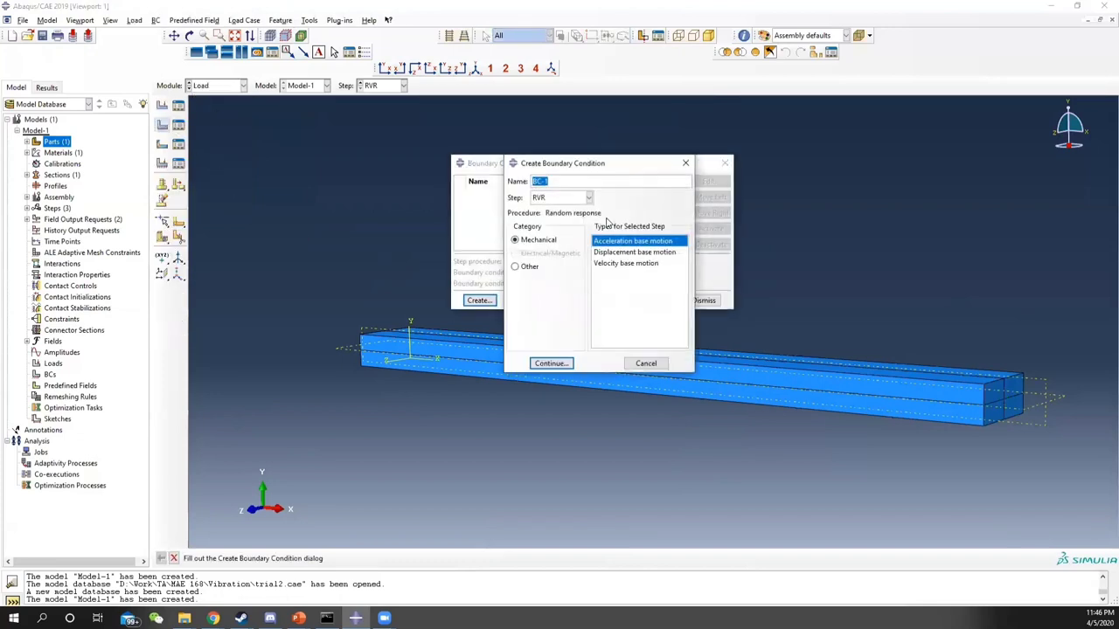
click(588, 198)
click(544, 212)
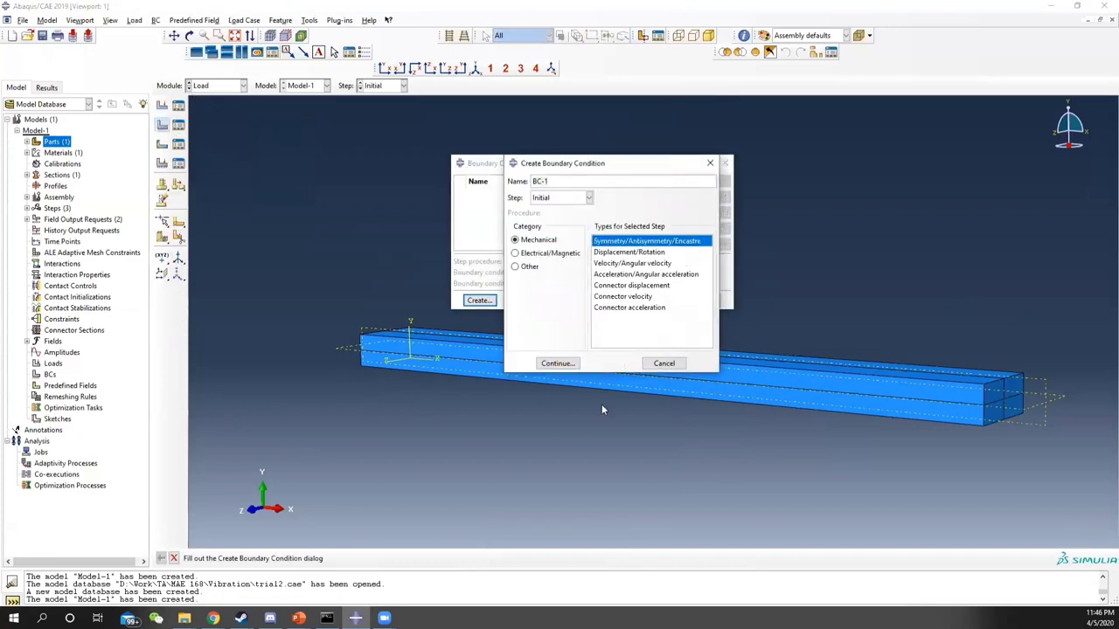
ctrl+alt+drag(601, 409, 622, 249)
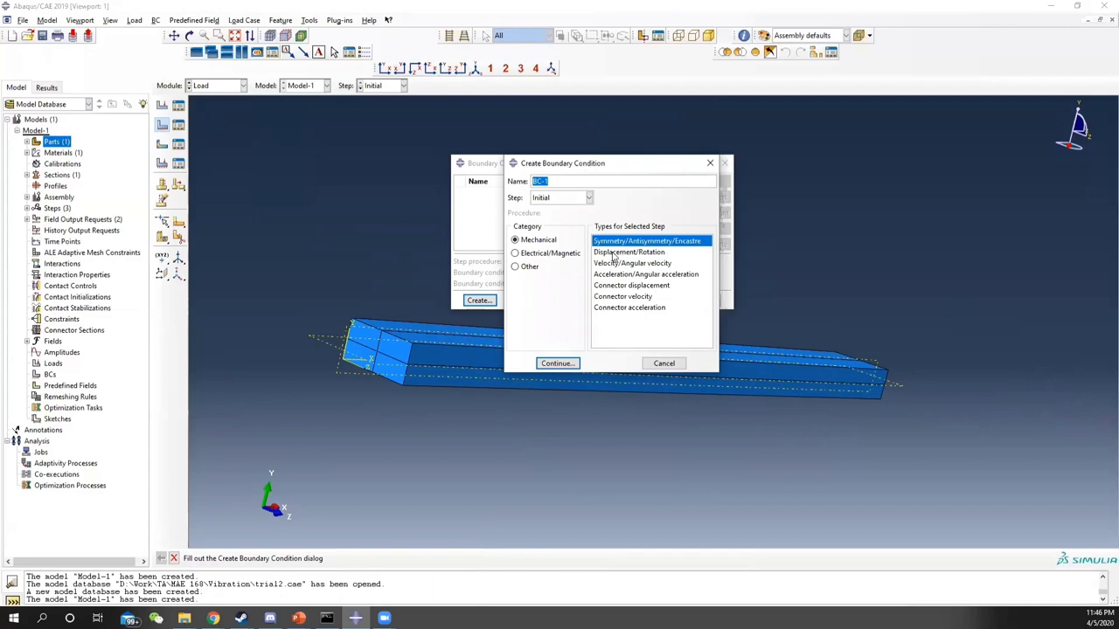
click(558, 363)
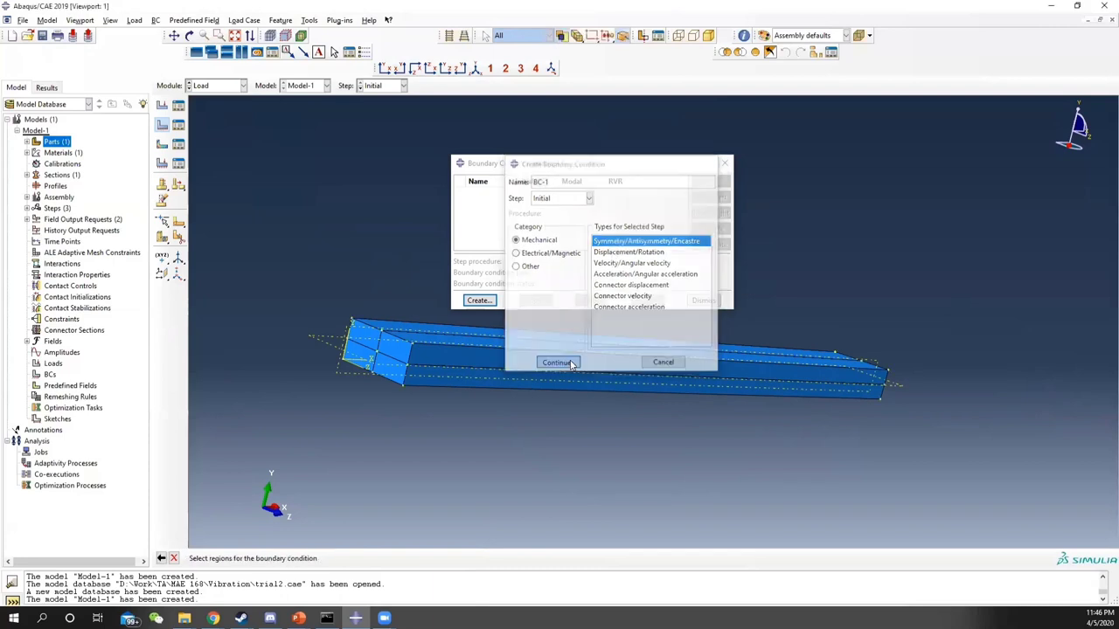
click(383, 348)
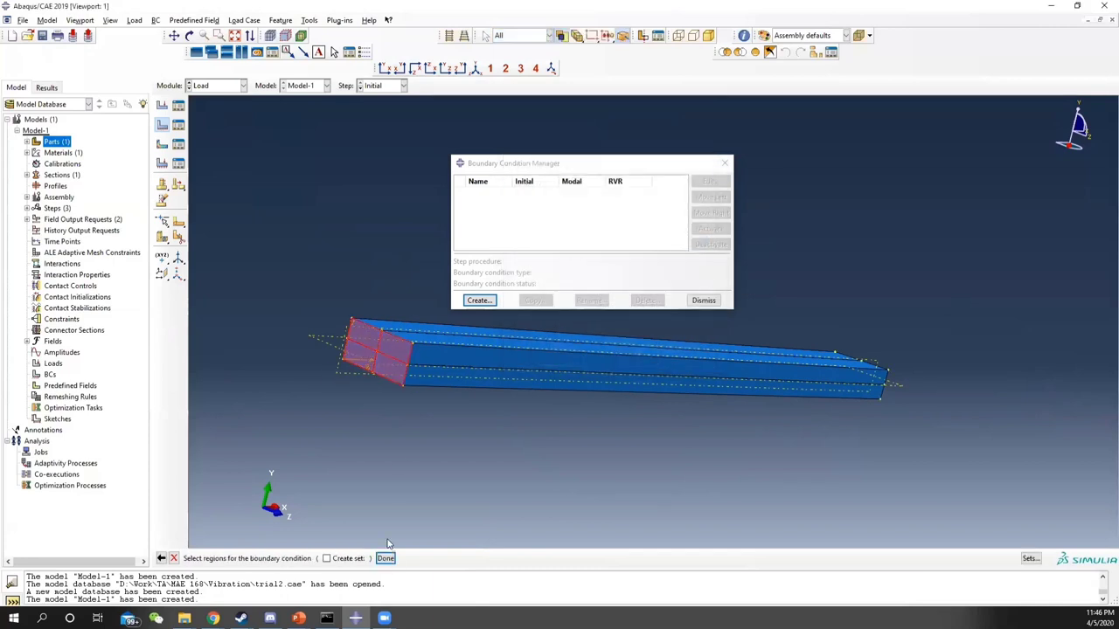
click(385, 558)
click(335, 359)
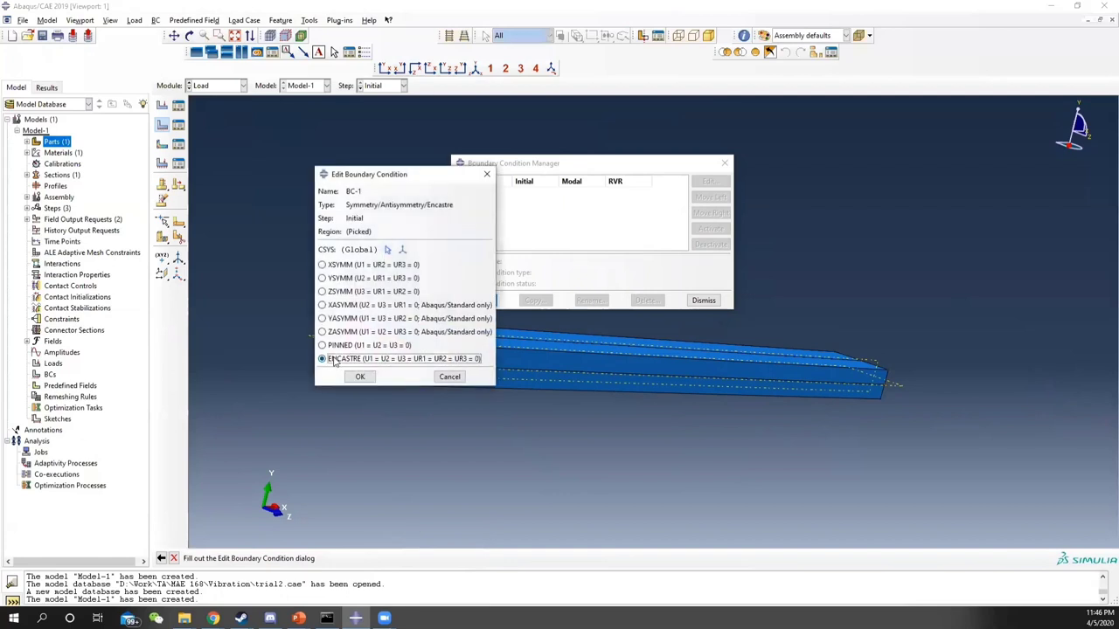
click(359, 376)
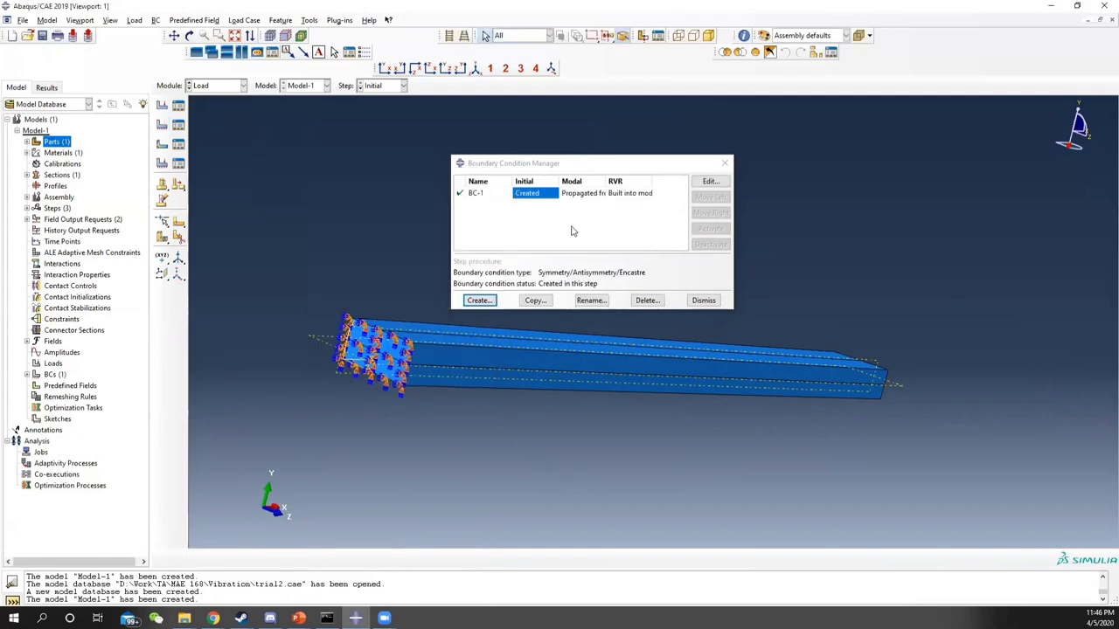
Create an acceleration base motion boundary condition in the RVR step with U2 as its degree of freedom.
click(479, 300)
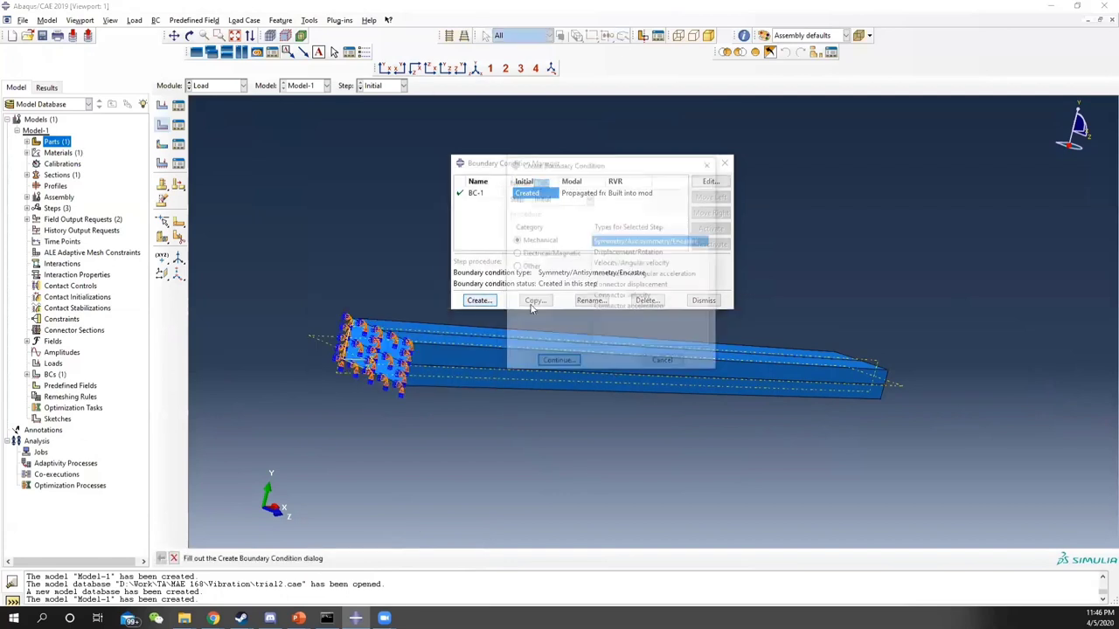
click(556, 197)
click(539, 233)
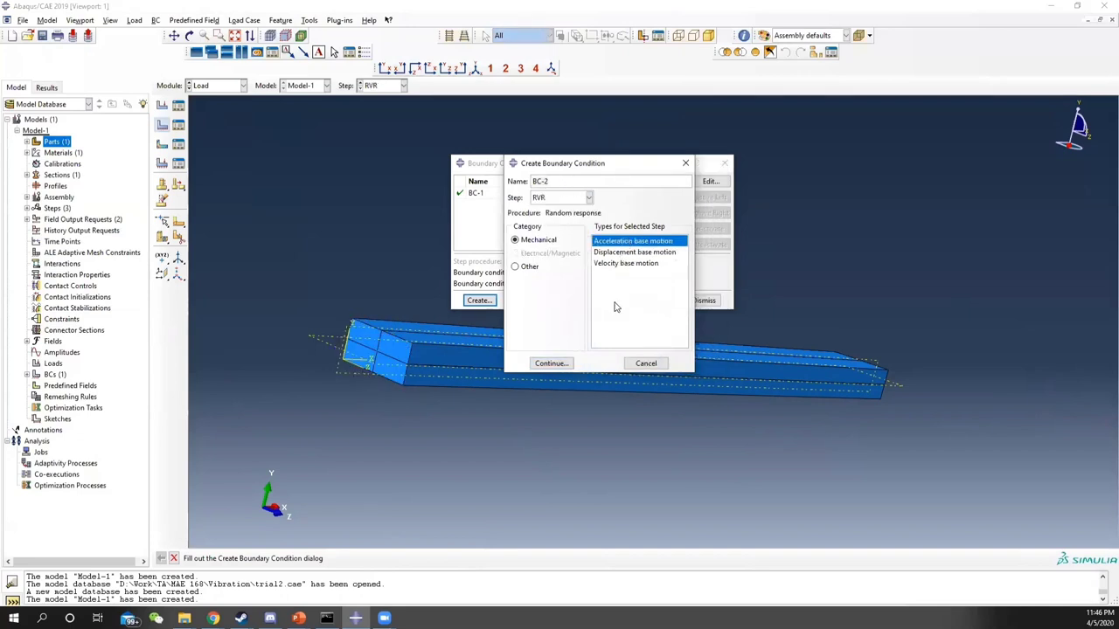
click(555, 365)
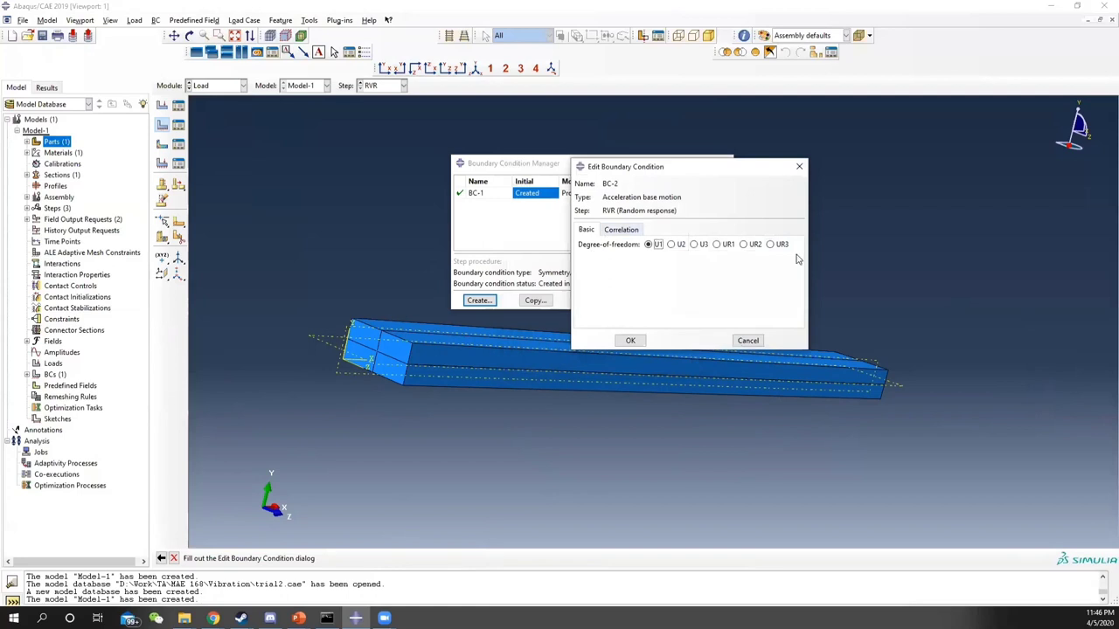
click(672, 245)
Enable correlation for the acceleration base motion and set its approach to Uncorrelated.
click(621, 229)
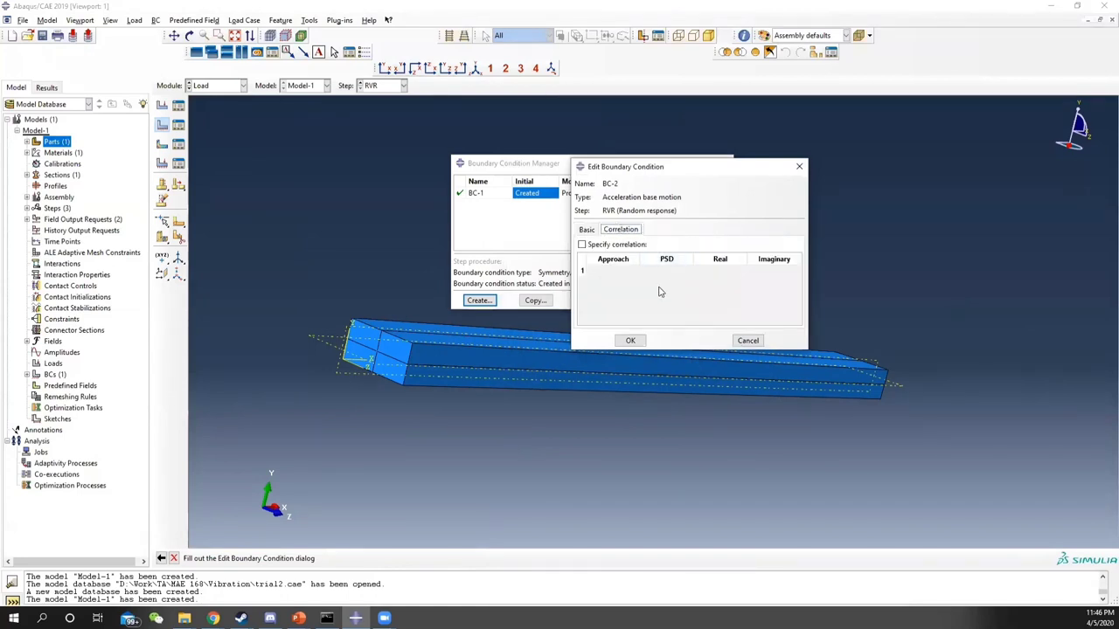
click(587, 245)
click(612, 271)
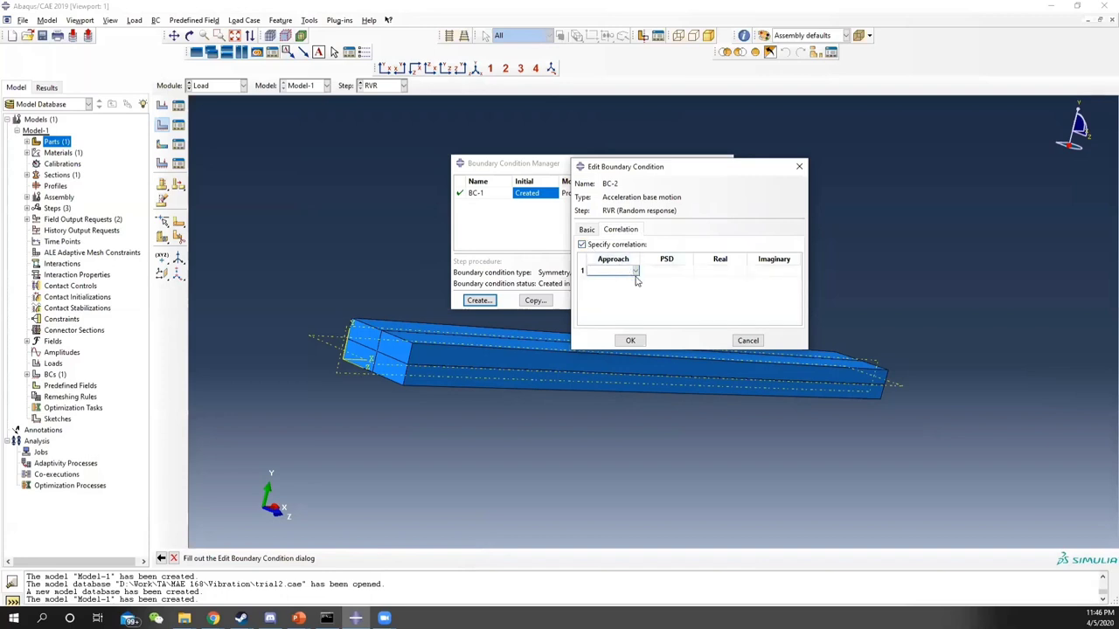
click(635, 271)
click(610, 281)
Create a PSD Definition amplitude named Amp-1 for the base motion's uncorrelated entry.
click(675, 274)
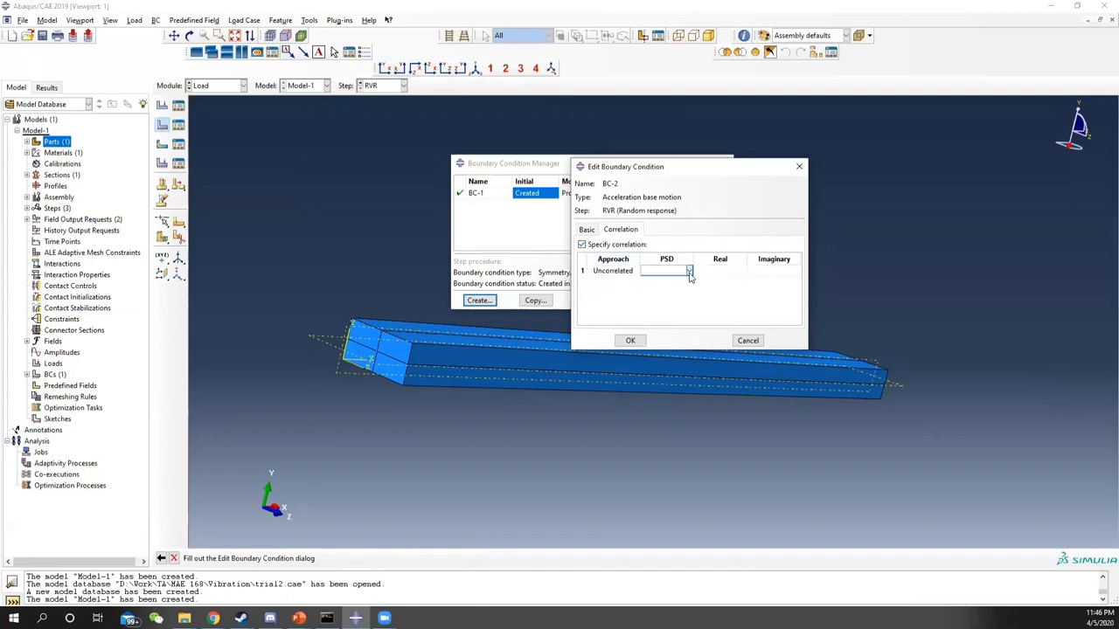
right_click(666, 272)
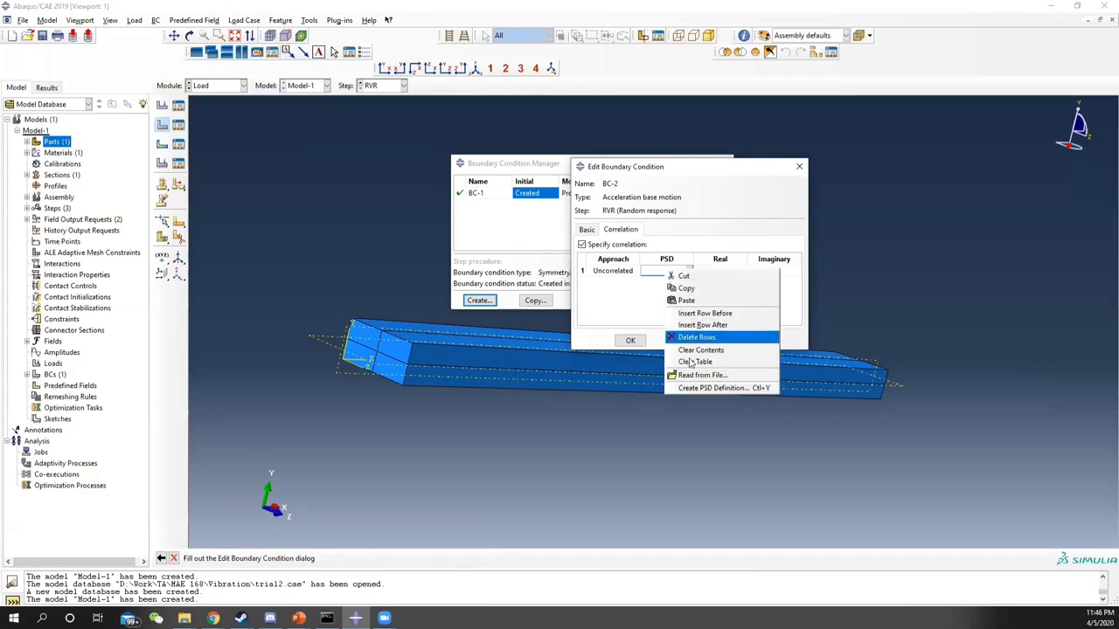
click(701, 388)
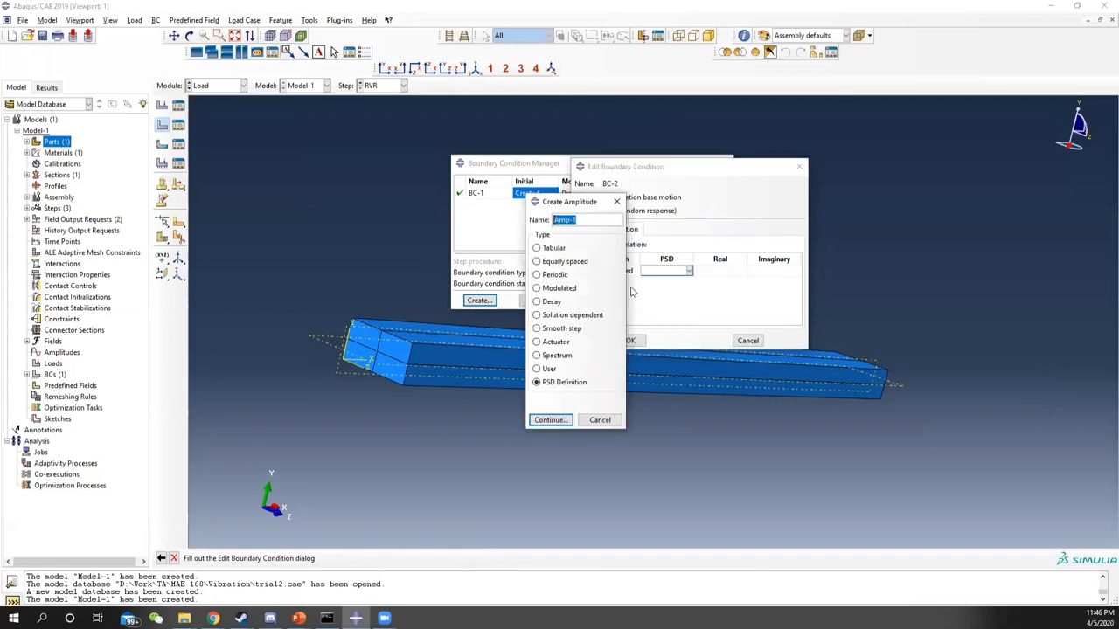
click(550, 419)
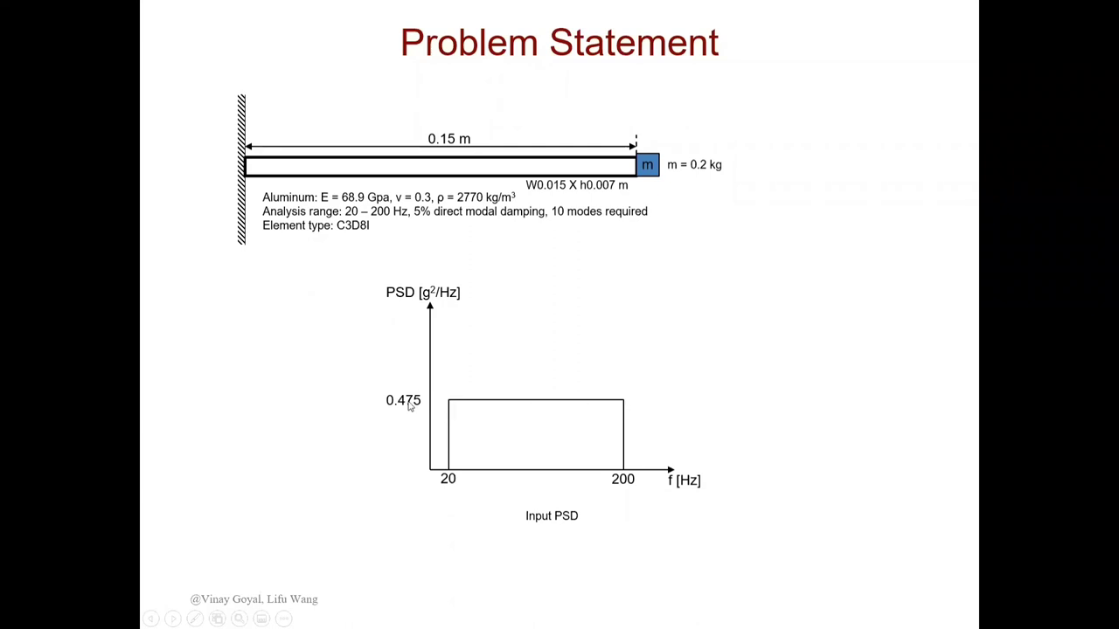
Fill in the PSD amplitude table with real 0.475 and imaginary 0 at frequencies 20 and 200.
key(alt+Tab)
click(570, 206)
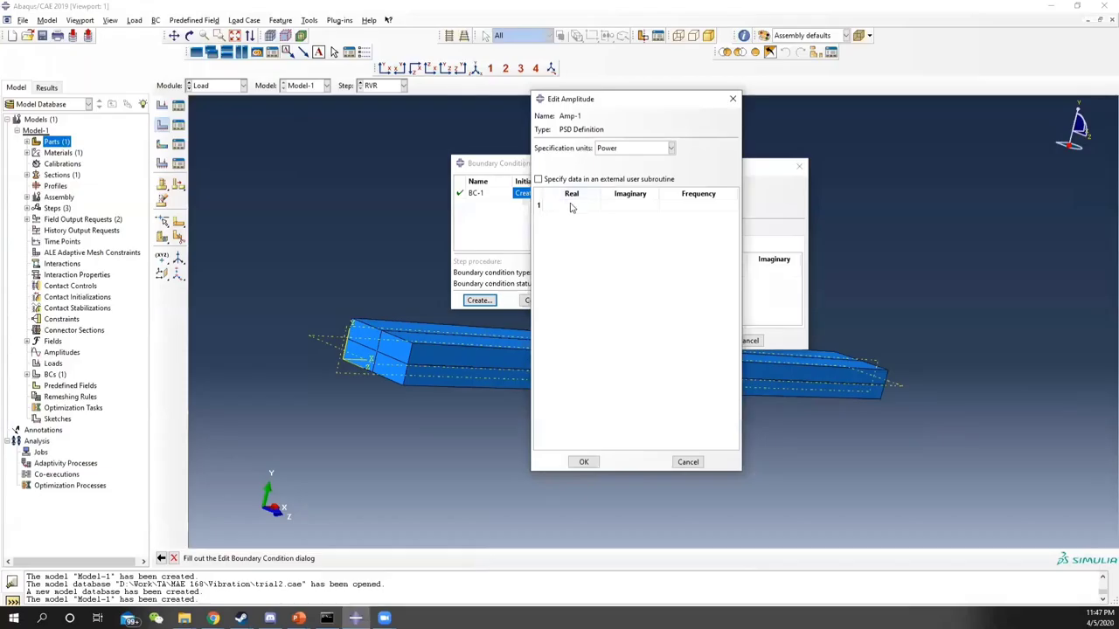
right_click(572, 206)
click(609, 262)
key(Return)
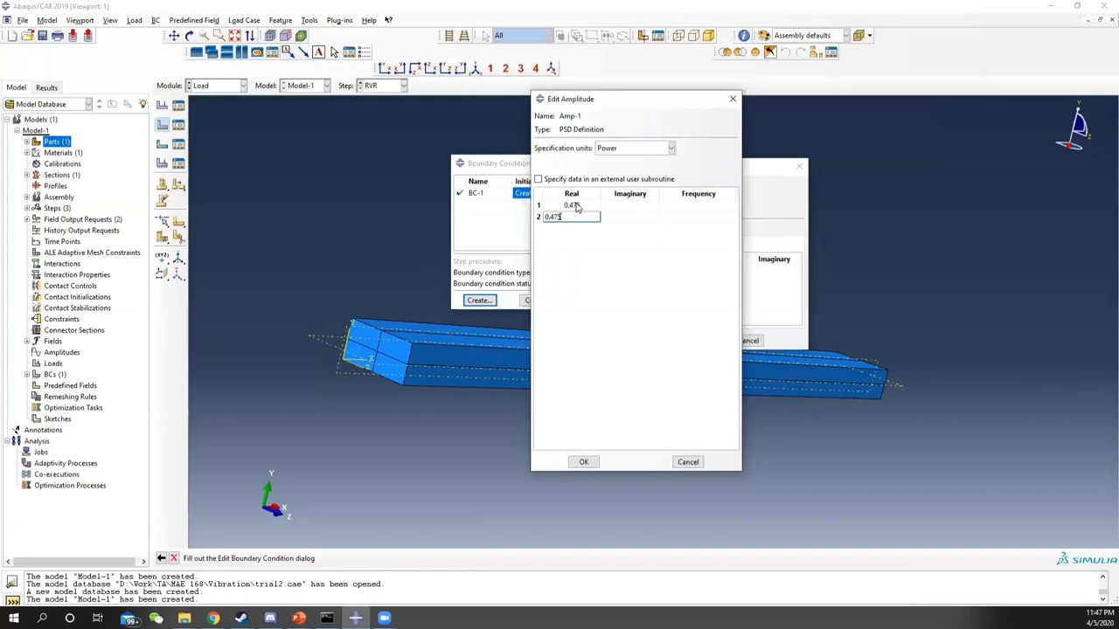
click(726, 205)
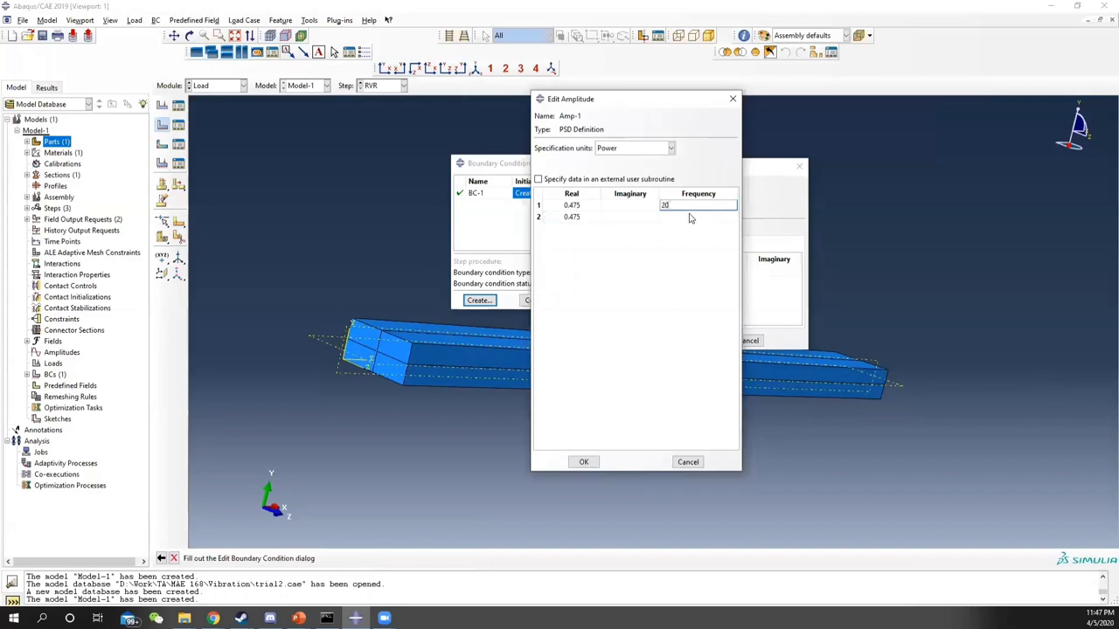
key(Return)
text(200)
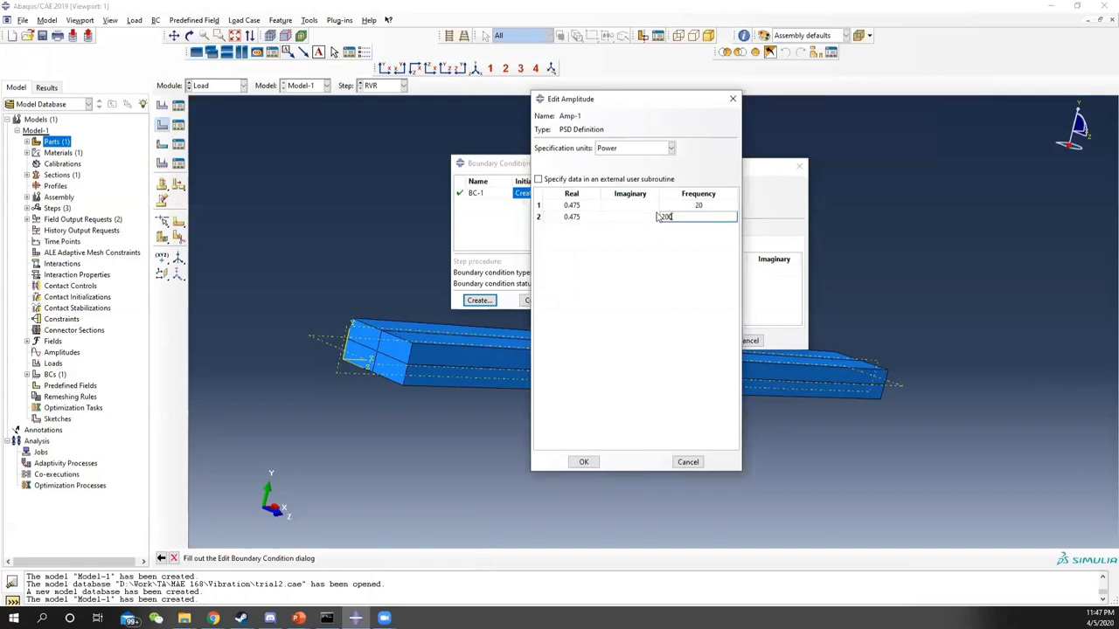
click(640, 206)
text(0)
click(626, 216)
text(0)
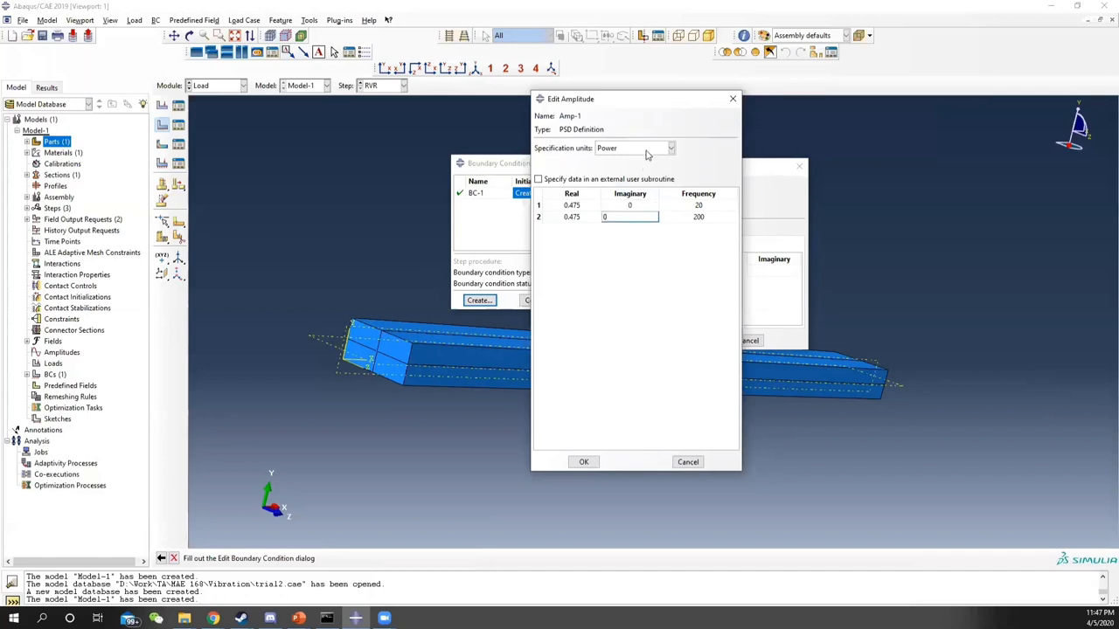
Set the amplitude's specification units to Gravity (base motion), enter the reference gravity, and save the PSD definition.
click(647, 154)
click(649, 185)
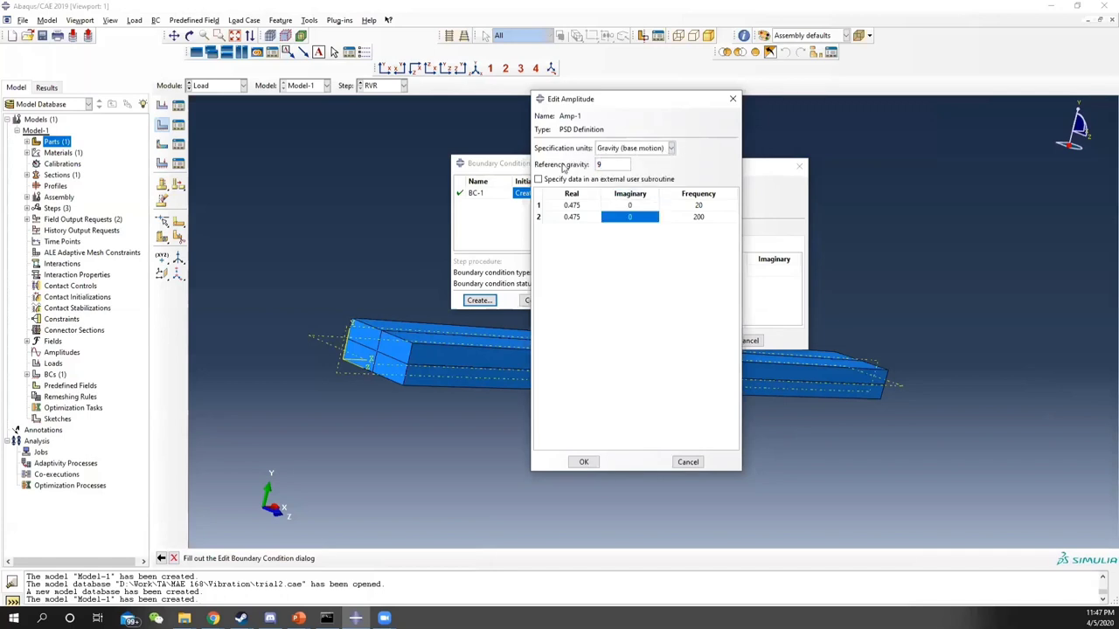
click(584, 462)
Assign Amp-1 as the base motion's correlation PSD with real part 1, fill in the imaginary part, and save the boundary condition.
click(688, 271)
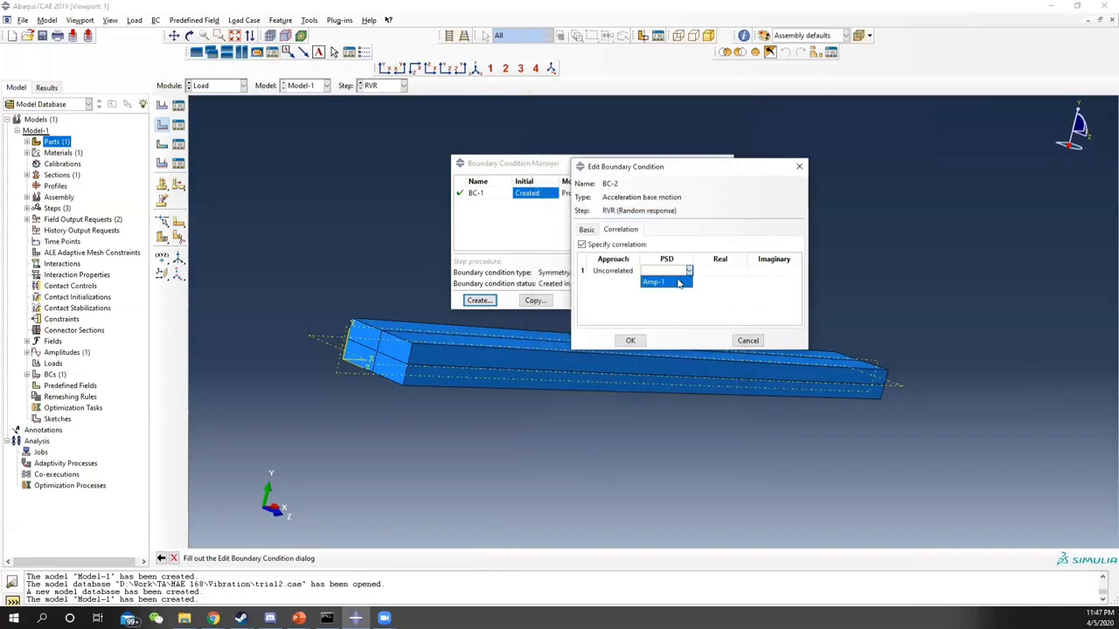
click(681, 283)
click(727, 270)
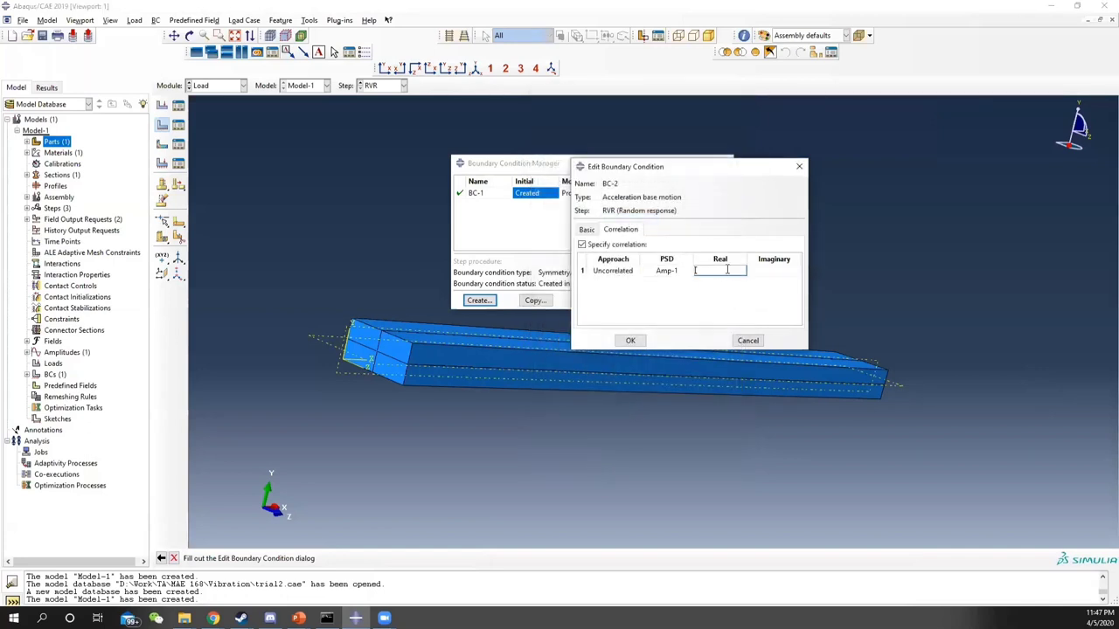
click(773, 271)
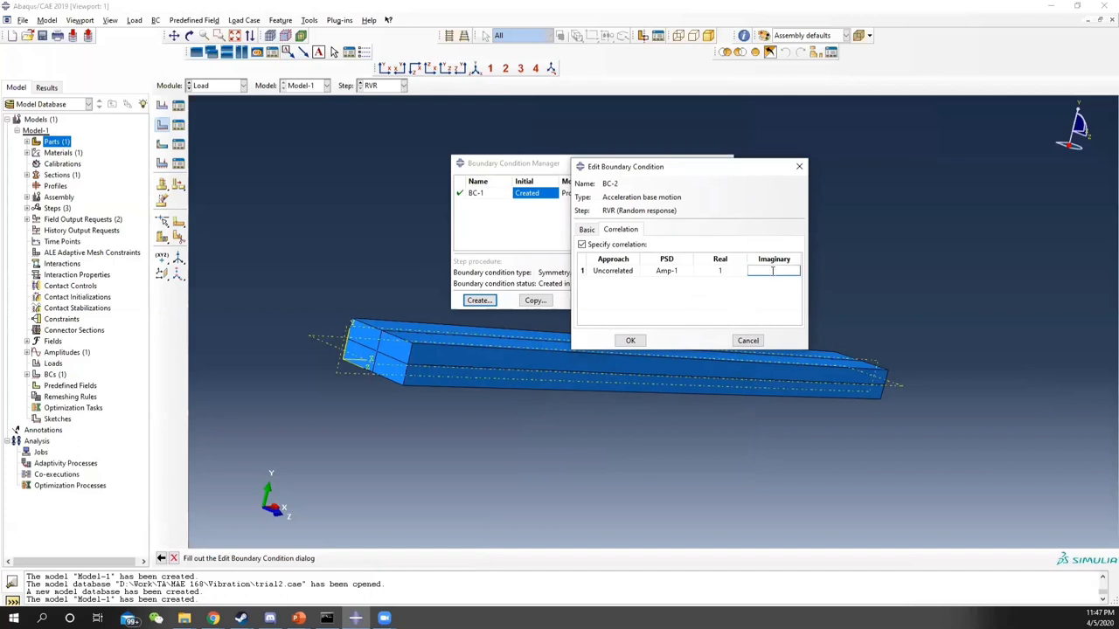
click(631, 343)
click(724, 164)
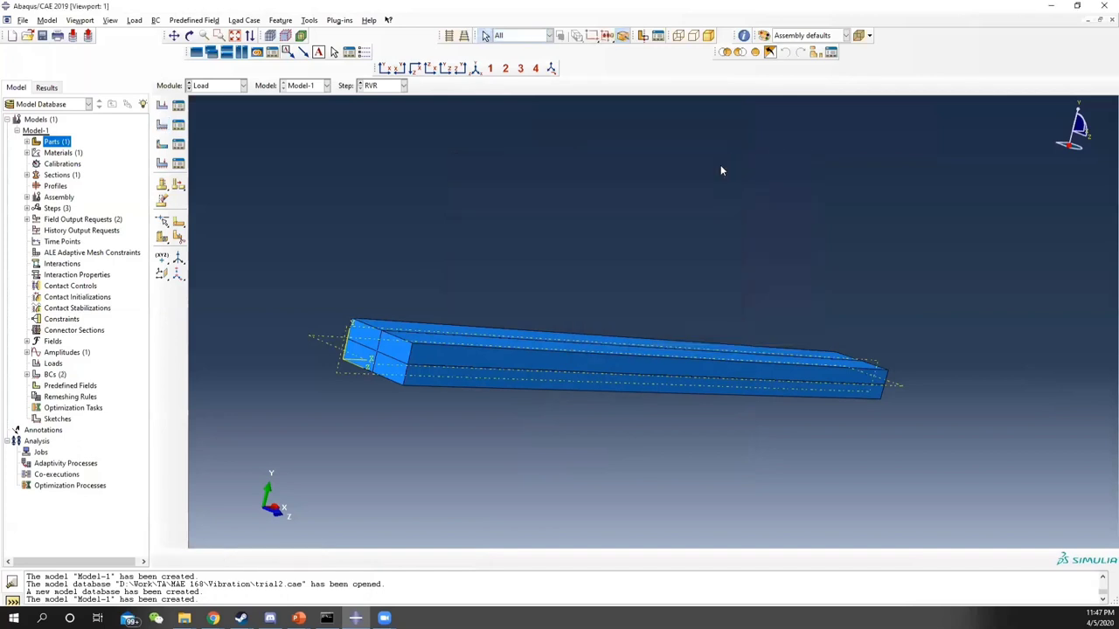
Seed the beam instance in the Mesh module with an approximate global size of 0.002.
click(226, 86)
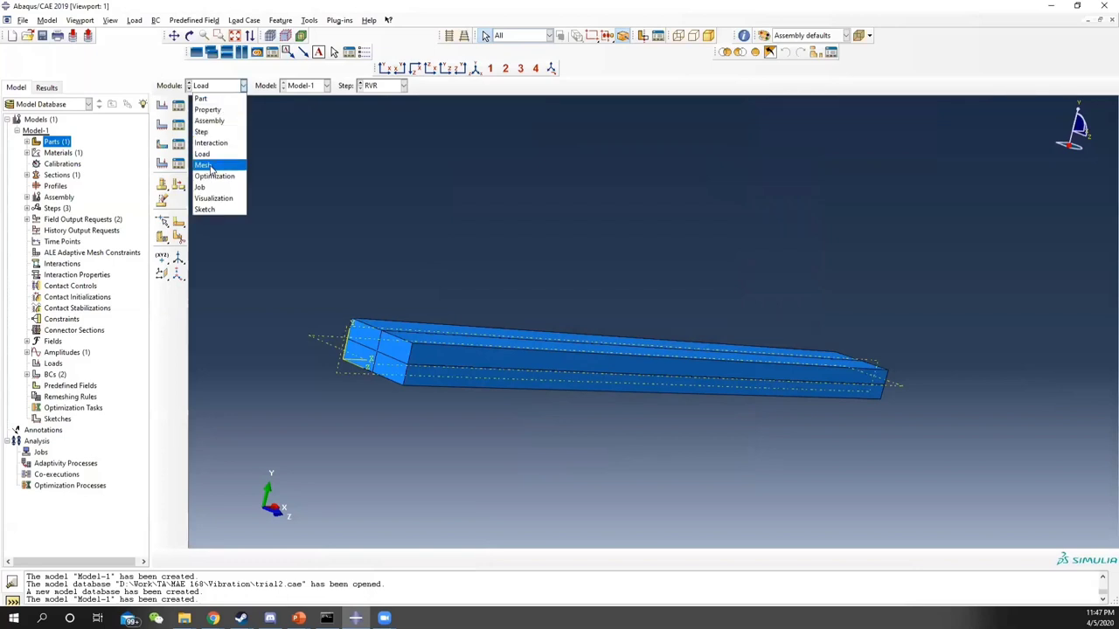
click(210, 166)
click(163, 106)
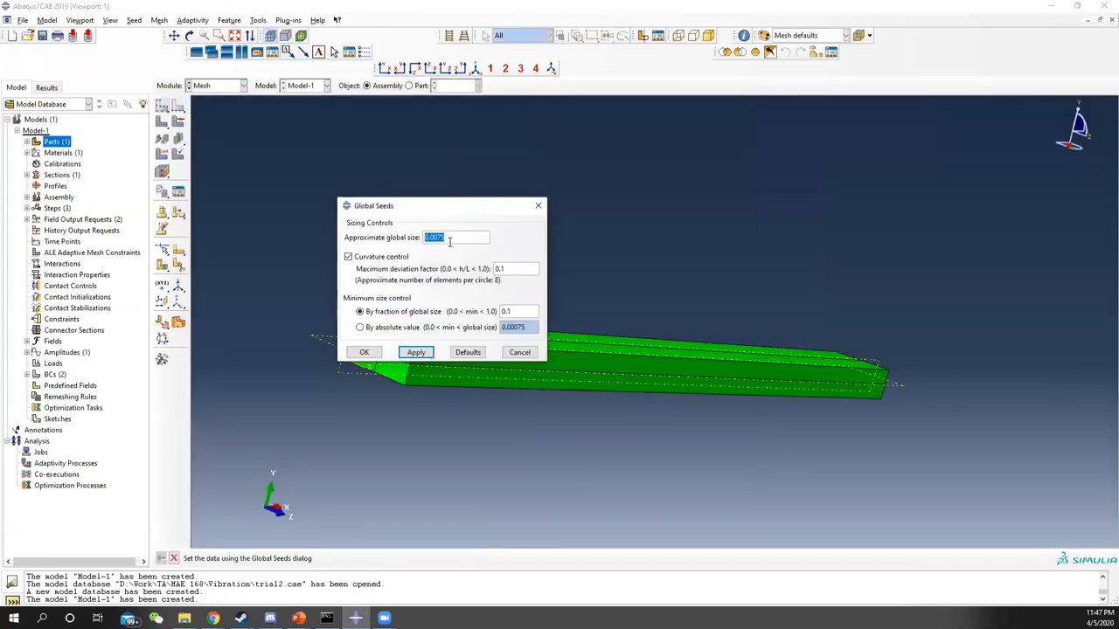
text(0)
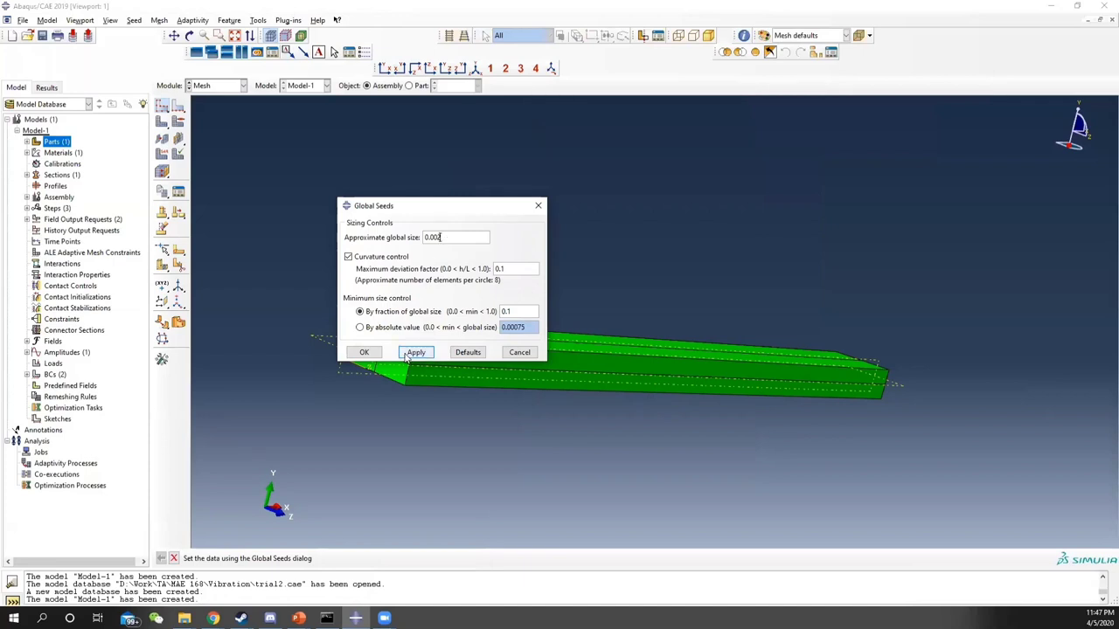
click(364, 353)
Generate the mesh on the beam instance.
click(177, 107)
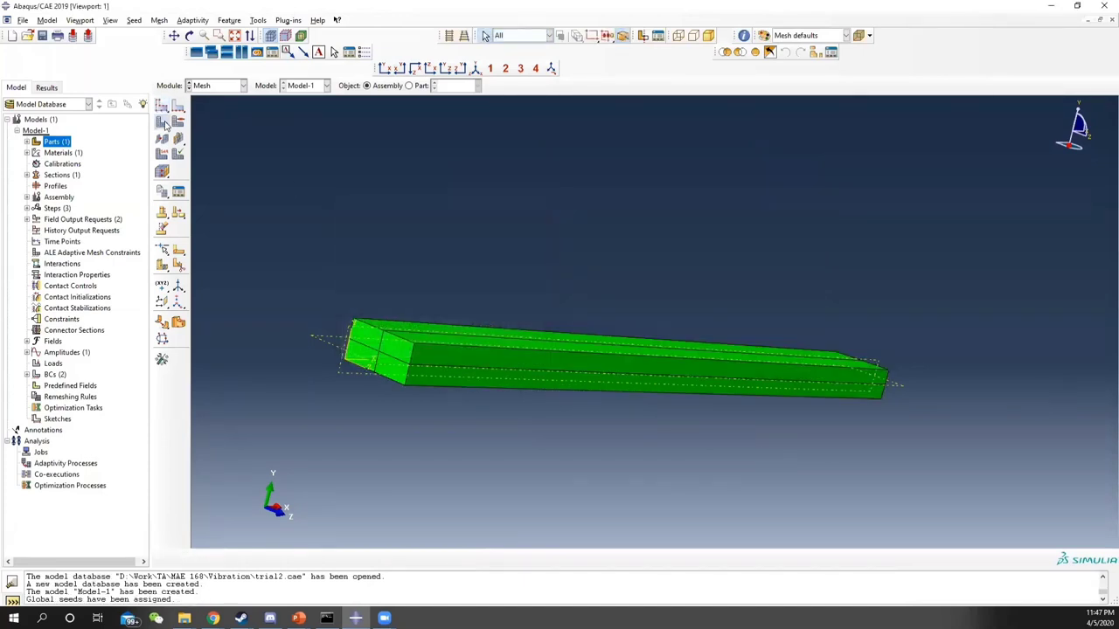
click(285, 559)
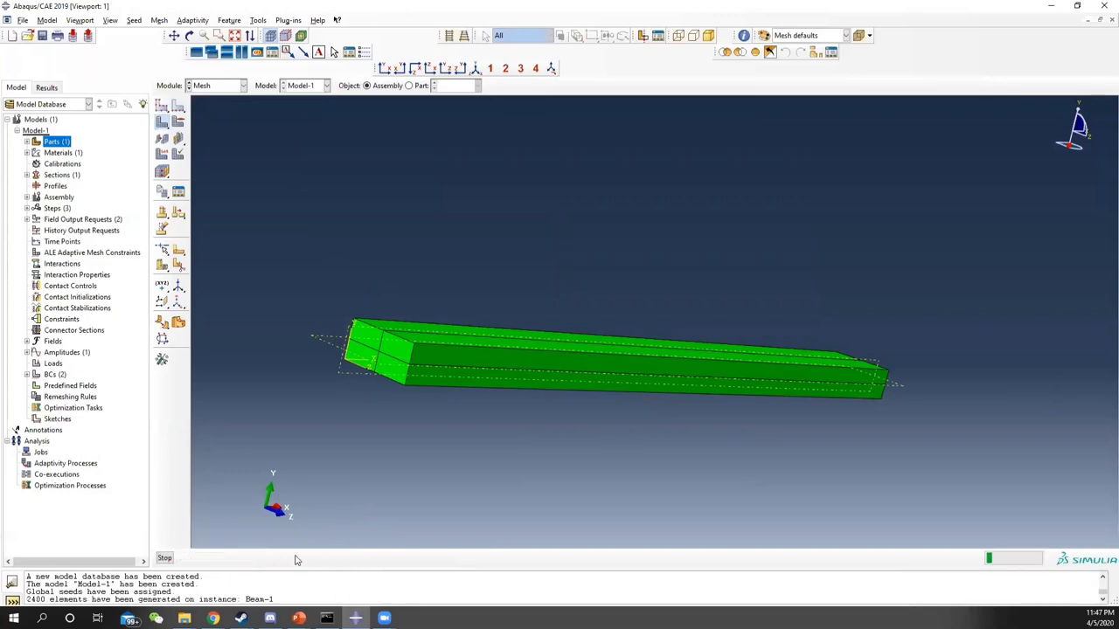
ctrl+alt+drag(609, 367, 542, 359)
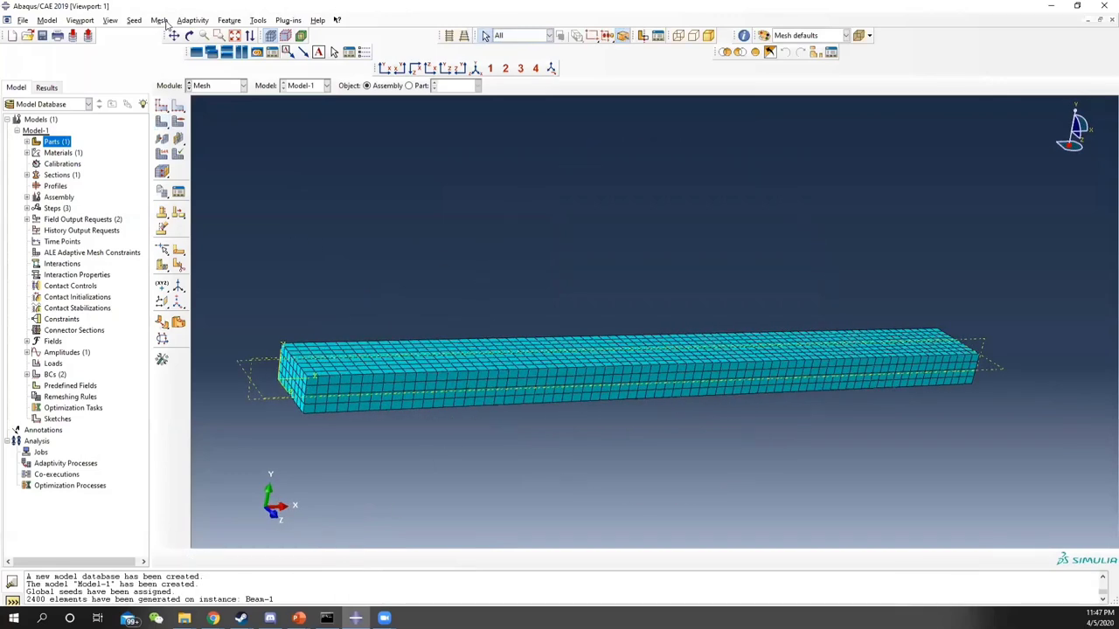
Assign the C3D8I element type to the whole beam by enabling incompatible modes for standard linear 3D Stress hex elements.
click(159, 20)
click(183, 55)
click(354, 372)
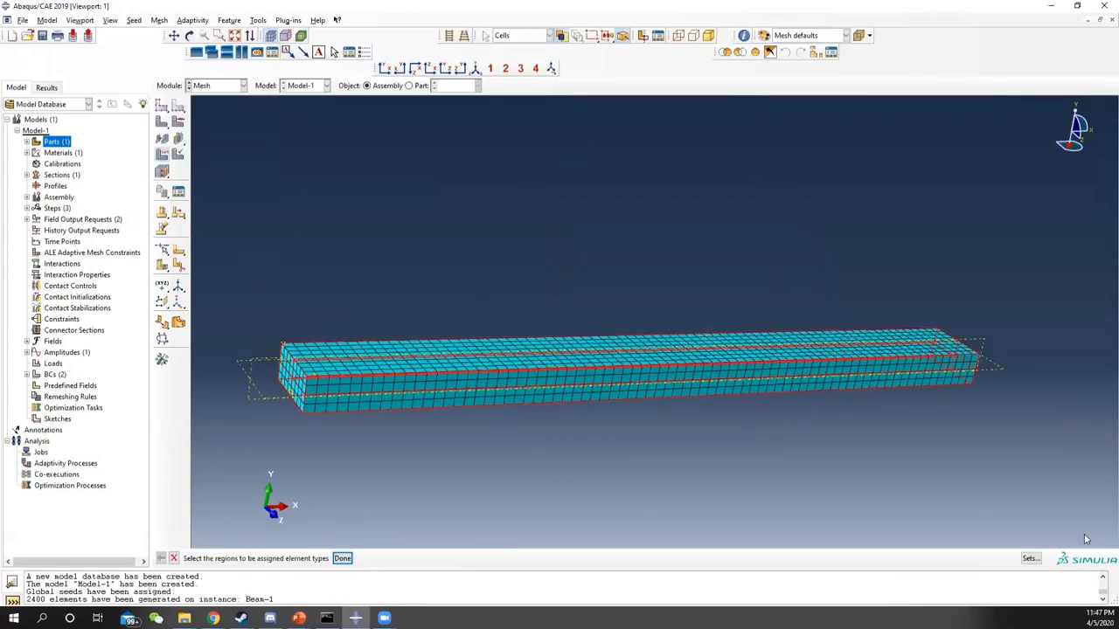
click(342, 559)
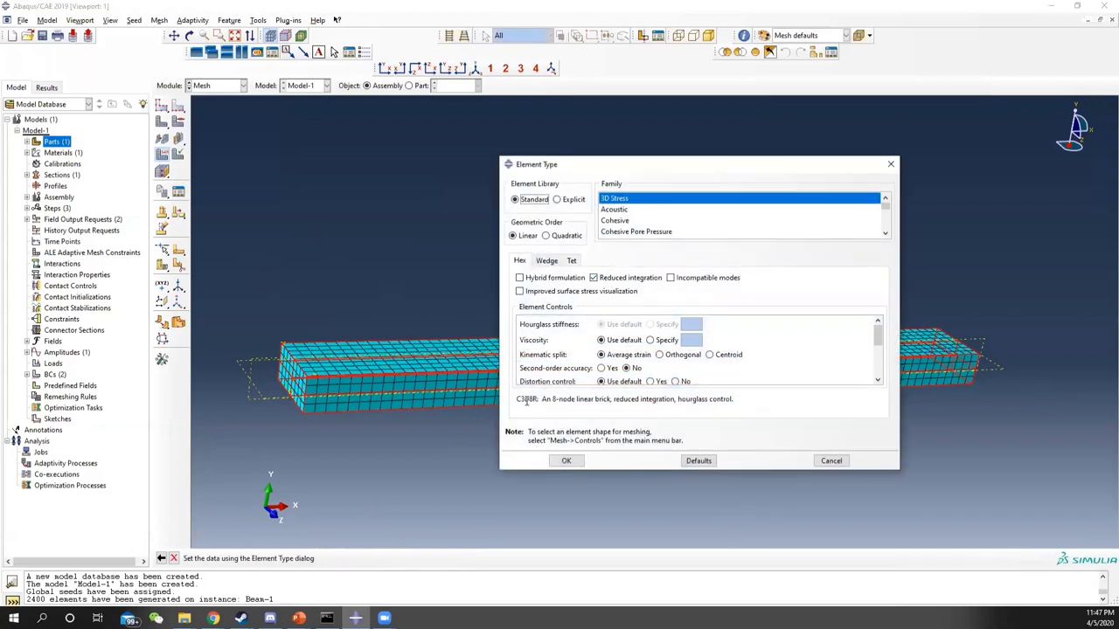
click(670, 278)
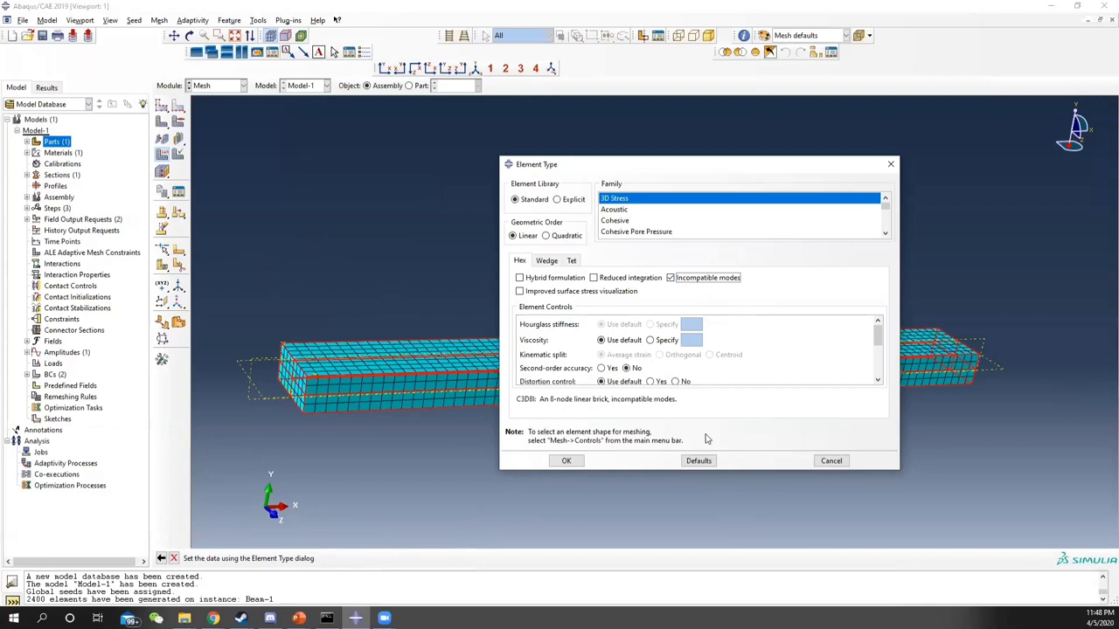
click(576, 461)
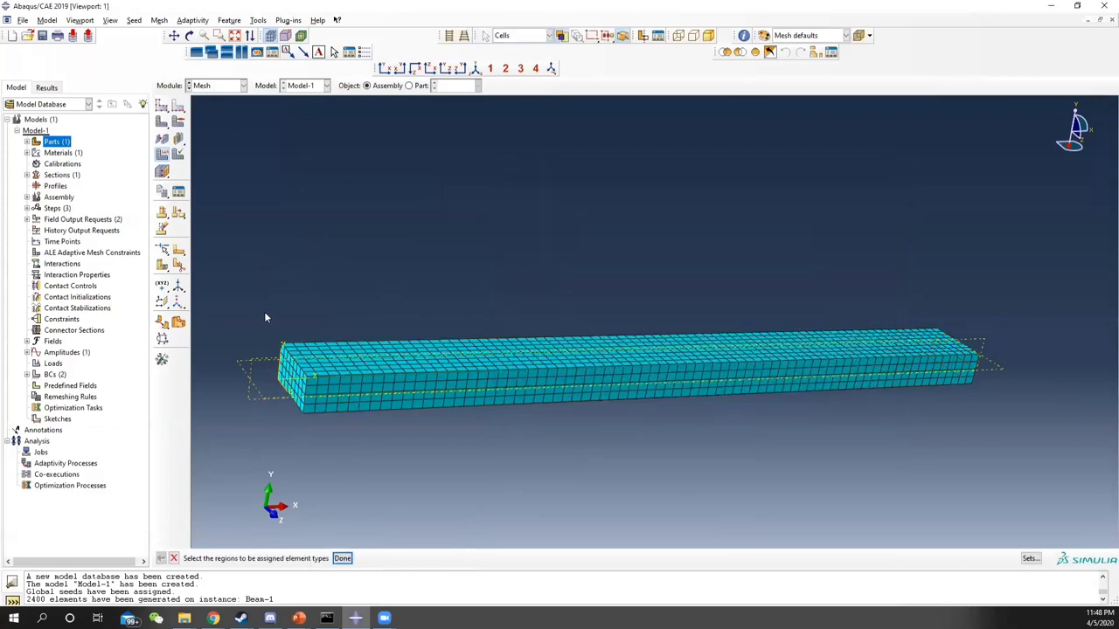
click(342, 558)
Create a full analysis job named Beam2 from Model-1 with the default submission settings.
click(219, 86)
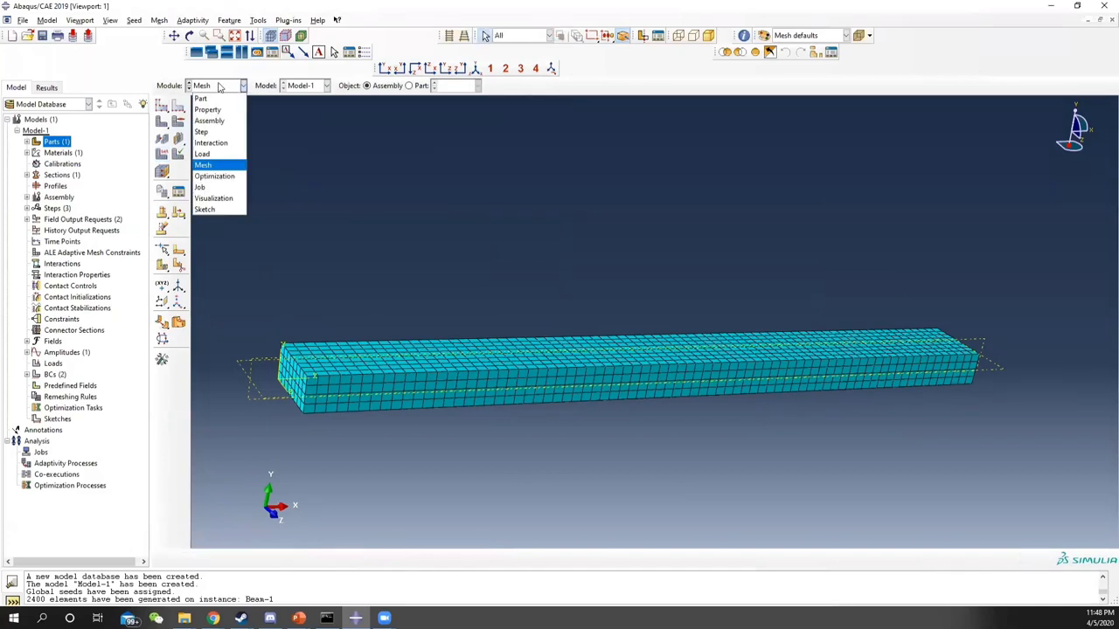
click(200, 187)
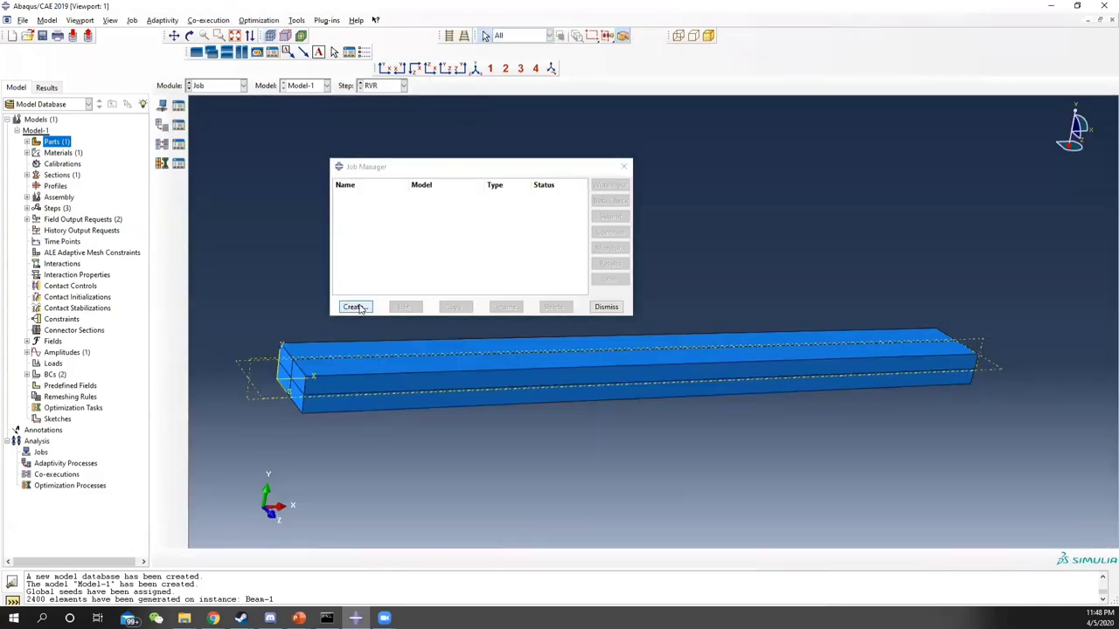
click(354, 307)
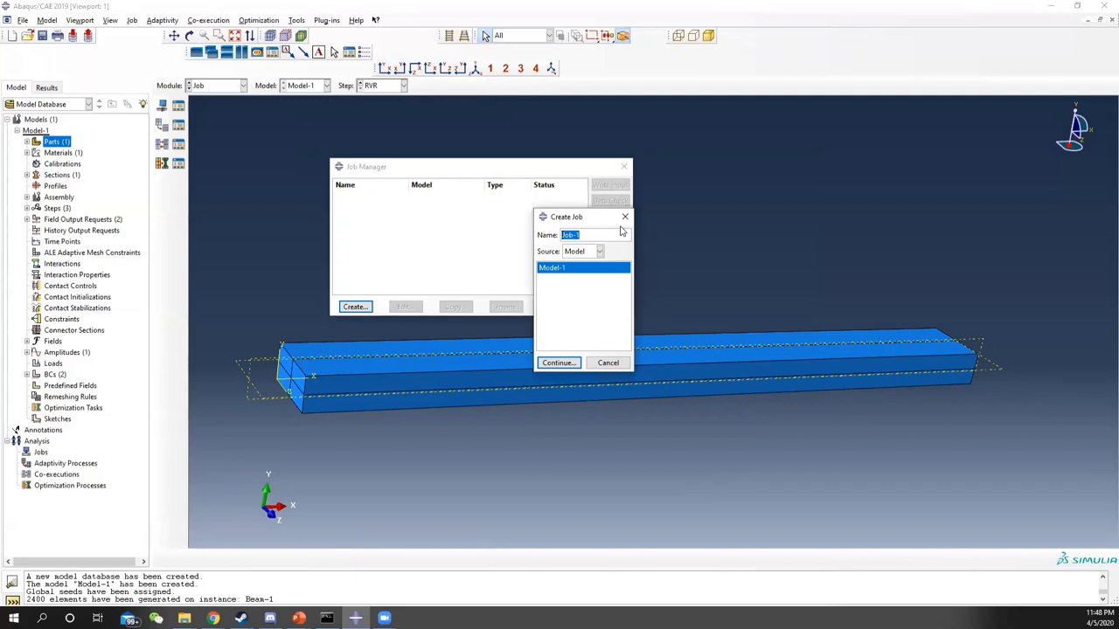
text(Beam2)
click(559, 363)
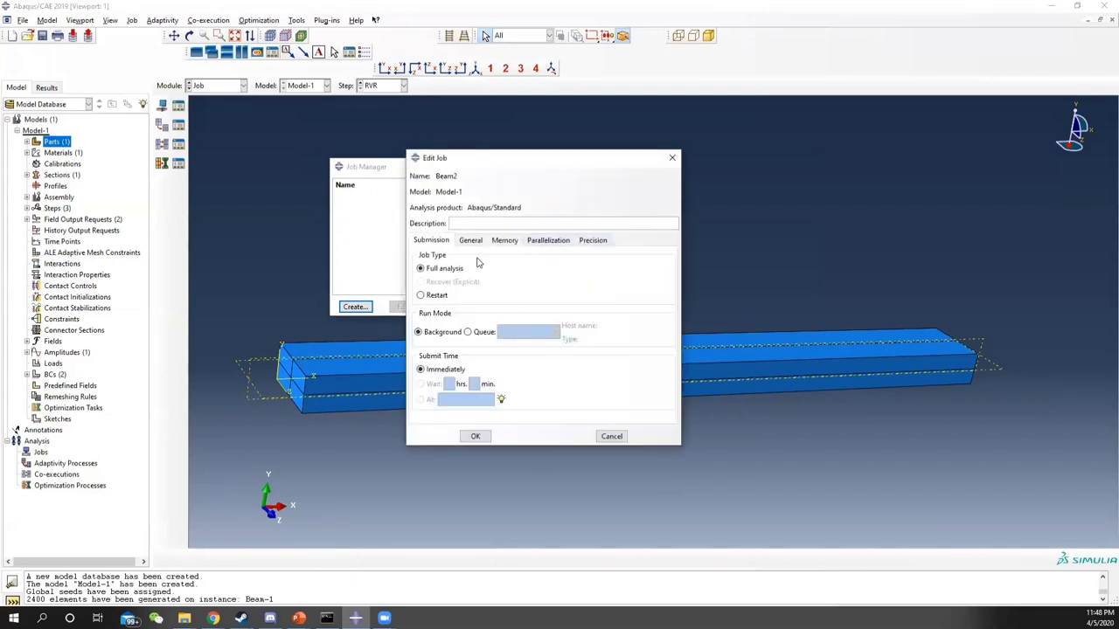
click(476, 436)
Submit the Beam2 job, accepting the missing history output for RVR, and open its monitor.
click(609, 217)
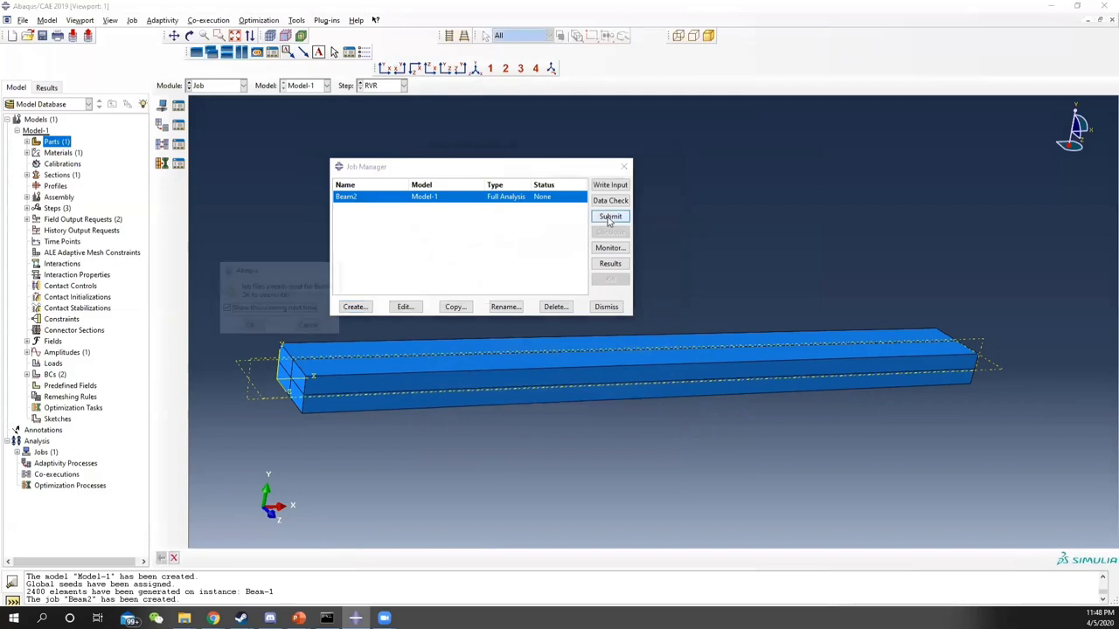
click(249, 325)
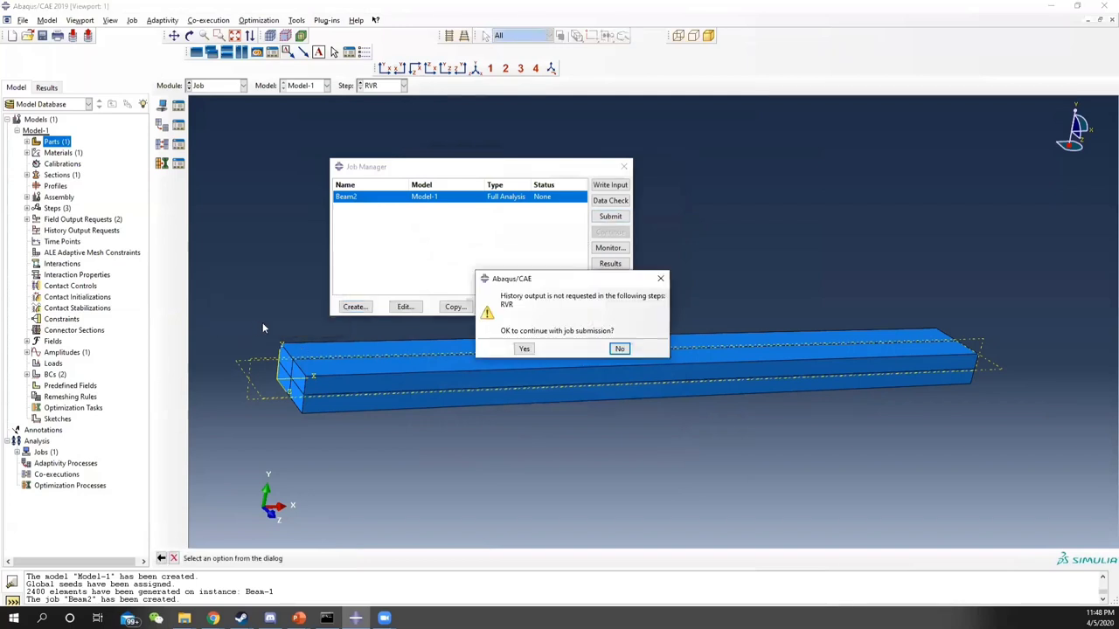
click(525, 350)
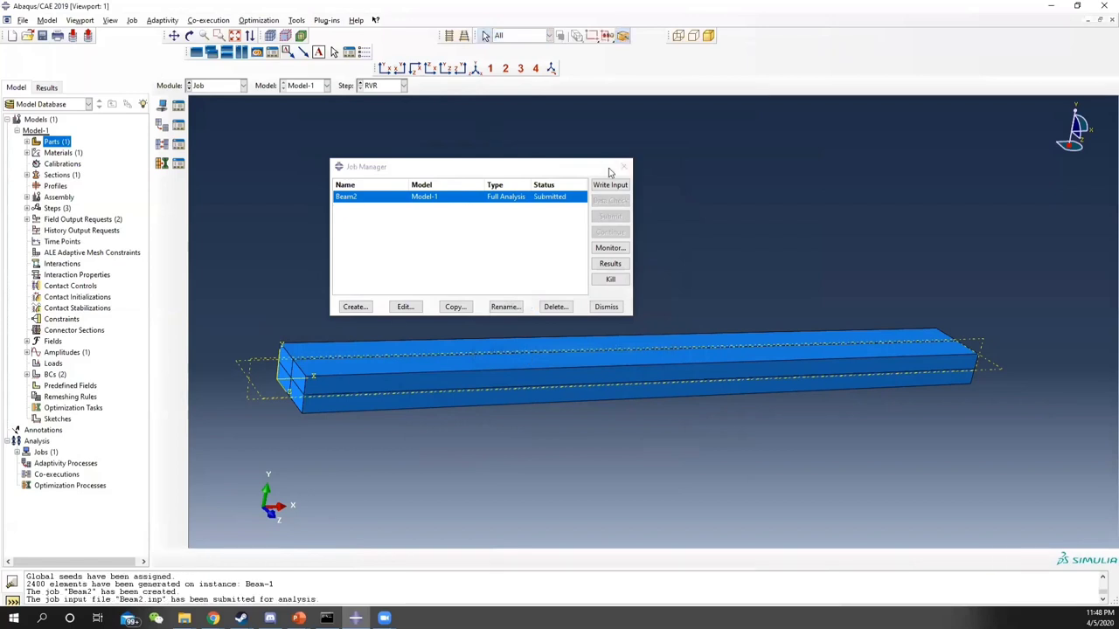
click(610, 249)
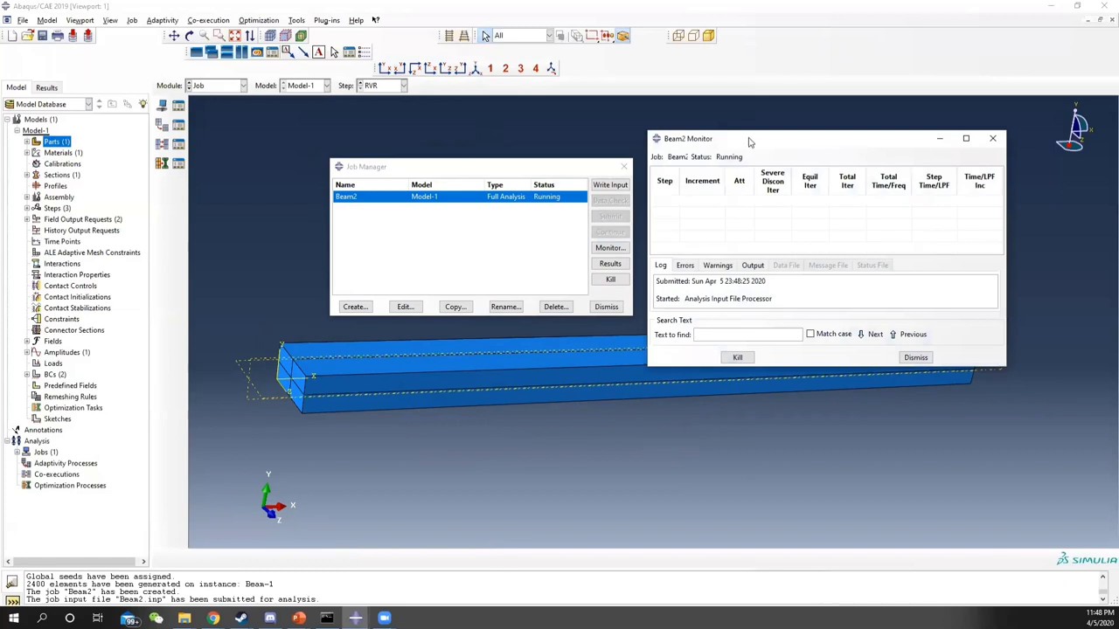
drag(747, 138, 742, 128)
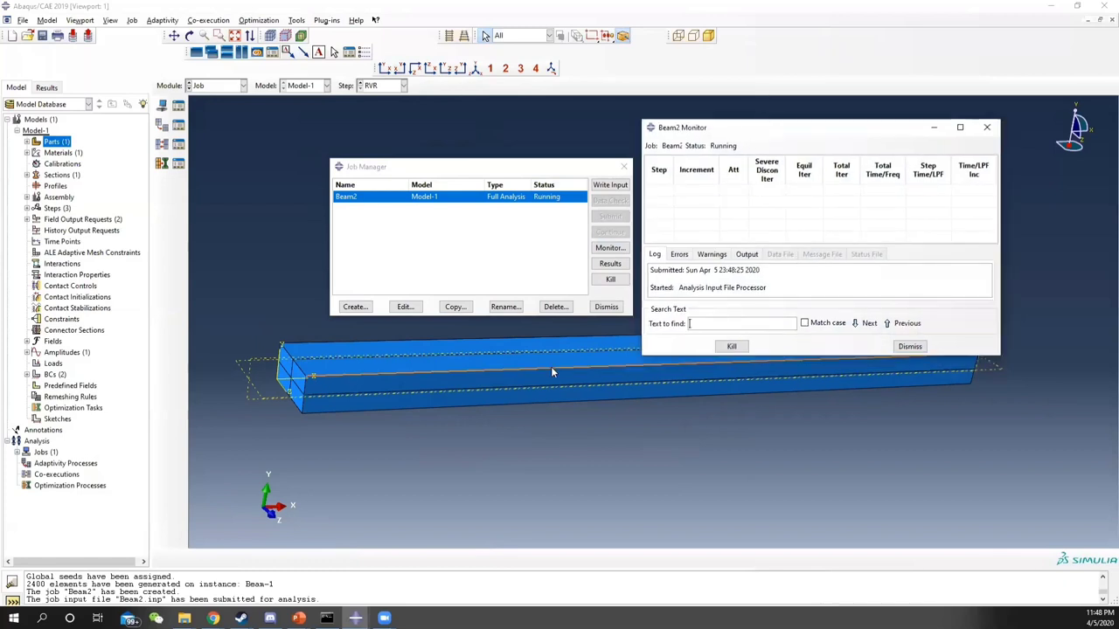
Switch to the PowerPoint slide show and review the Problem Statement slide.
click(298, 618)
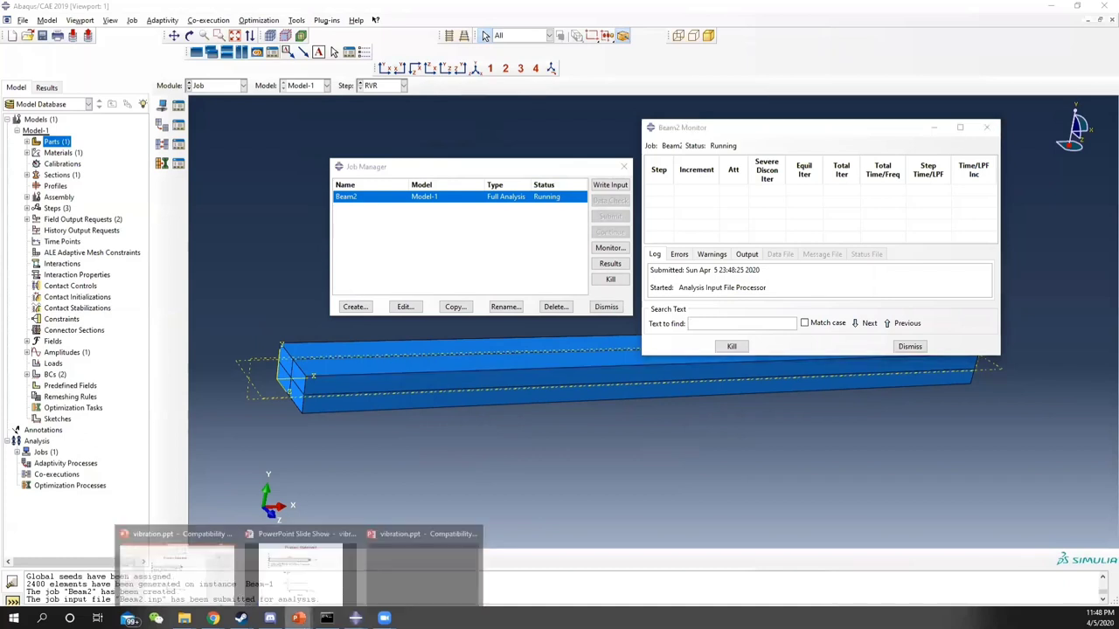
click(338, 570)
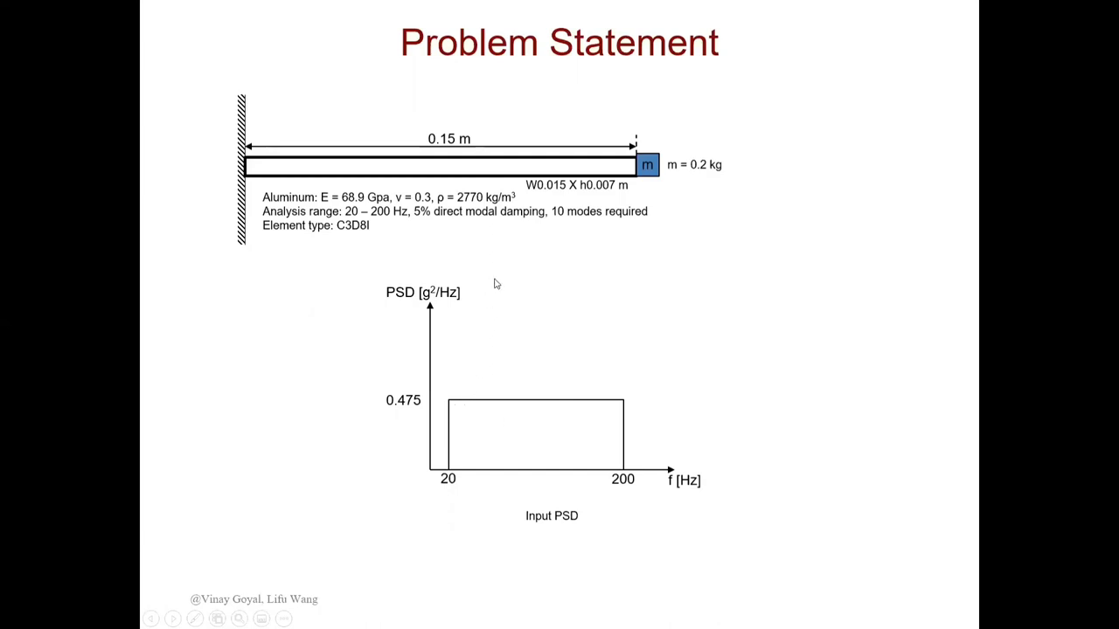
Advance the slide show to the Problem Statement slide for the 1 m steel beam.
key(Right)
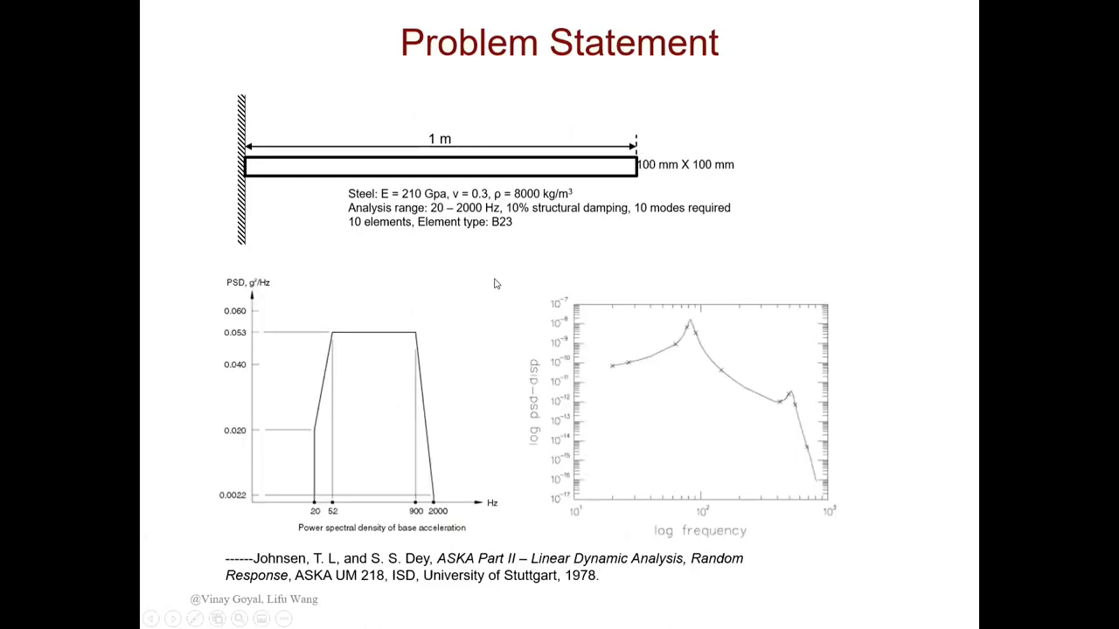
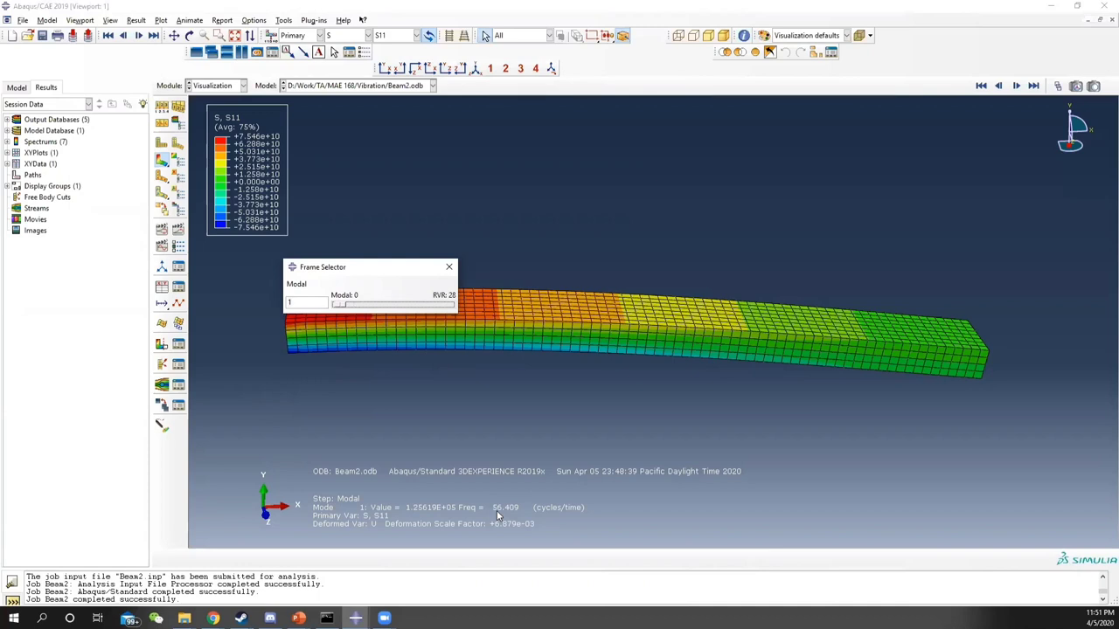
Step through modal frames 2 and 3 to examine the S11 mode shapes, return to frame 0 and close the Frame Selector.
key(Right)
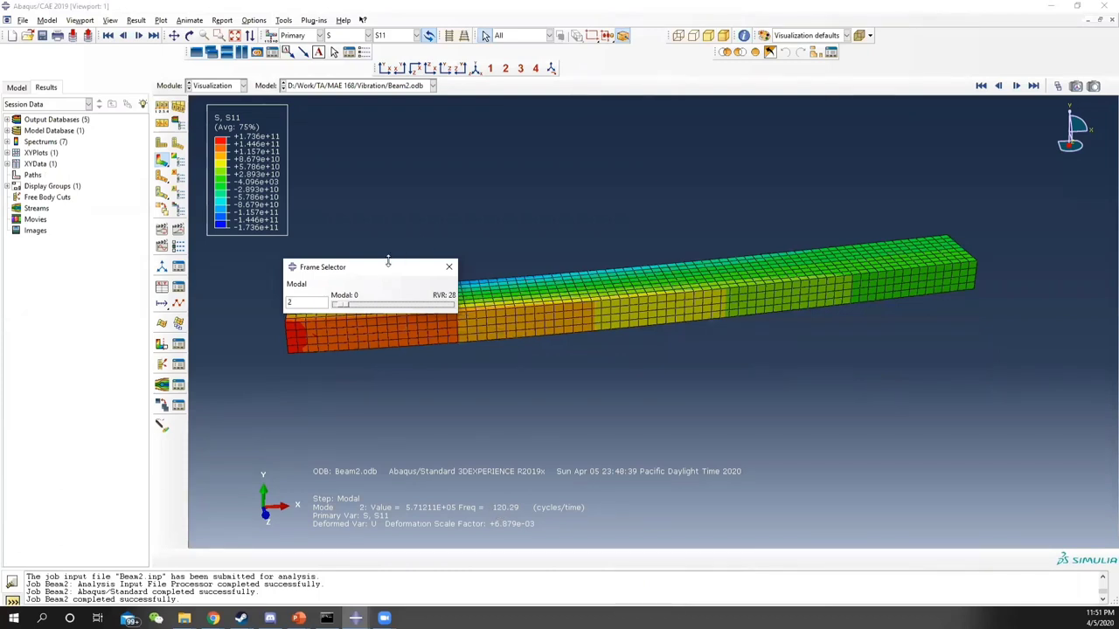
drag(377, 269, 265, 372)
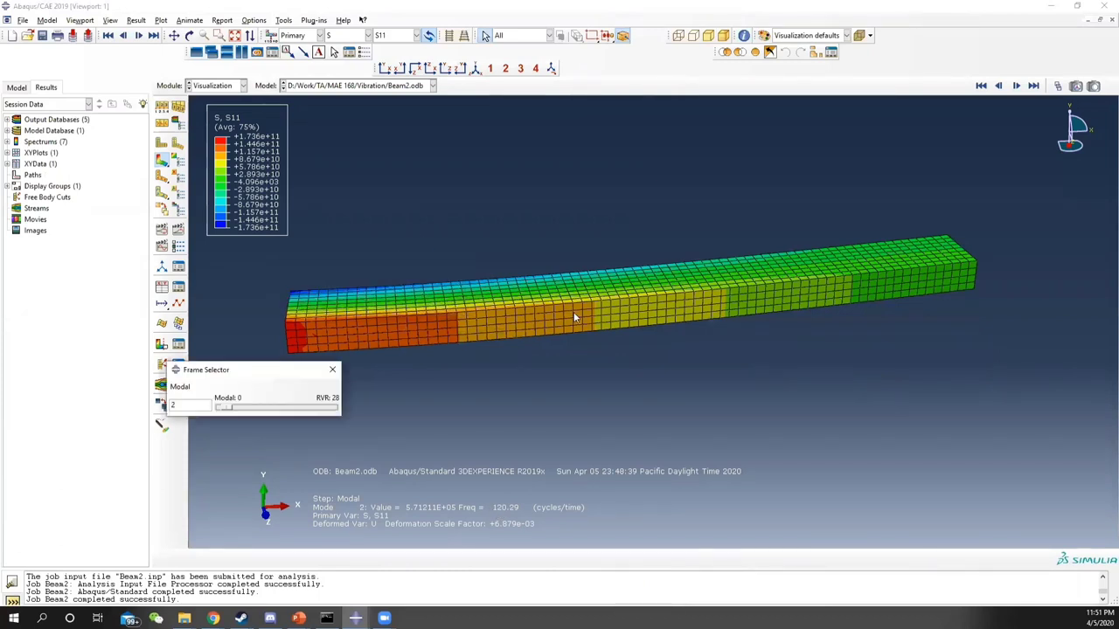
ctrl+alt+drag(574, 317, 644, 358)
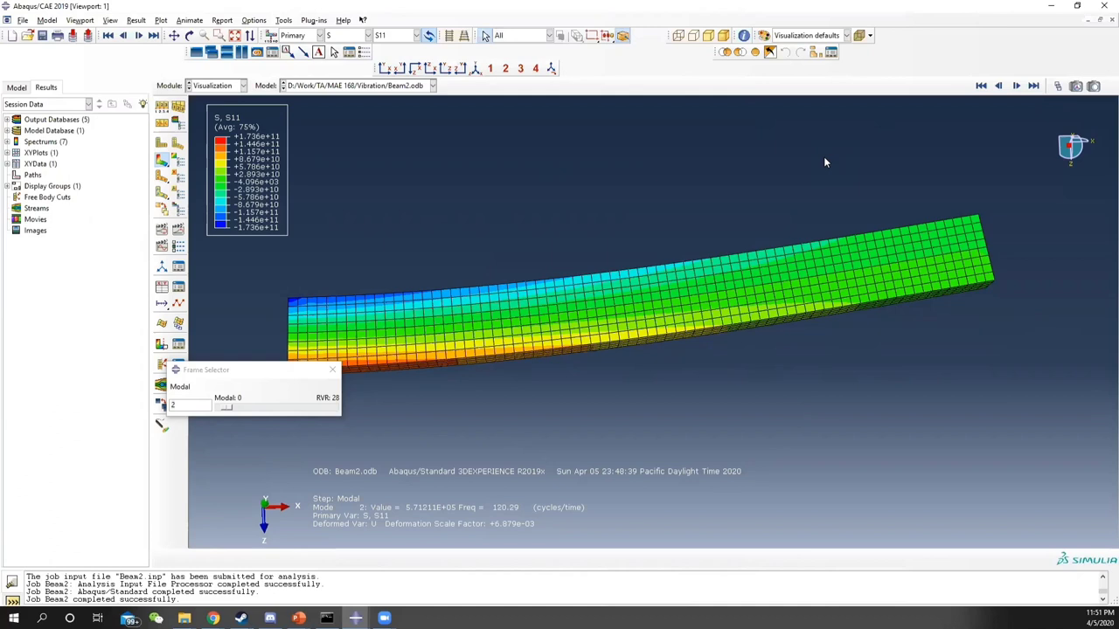
click(962, 283)
click(236, 409)
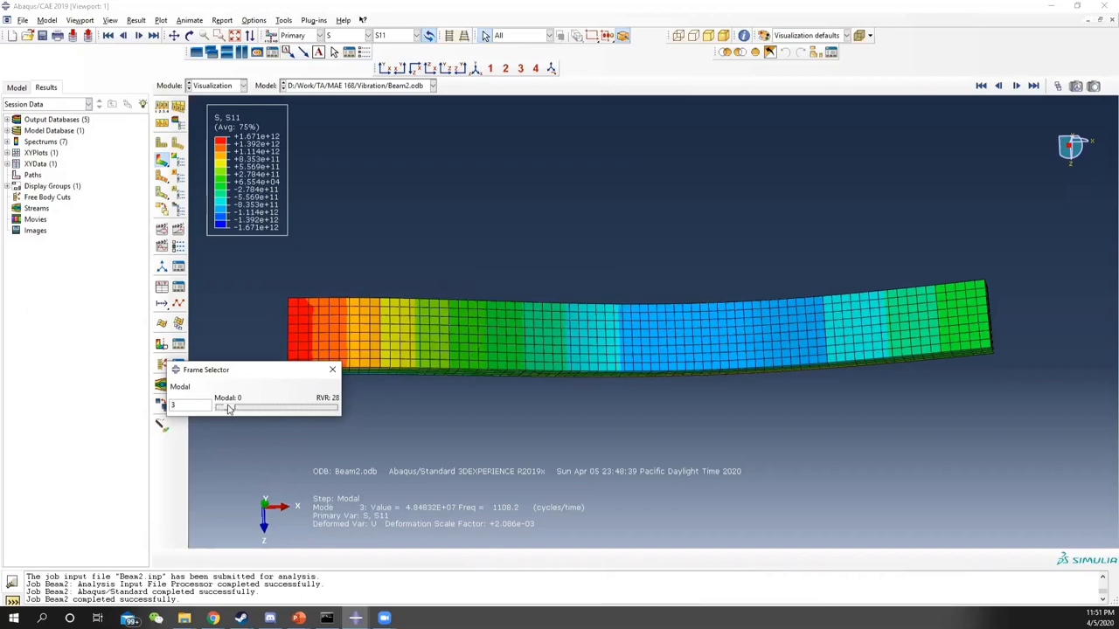
drag(229, 409, 212, 412)
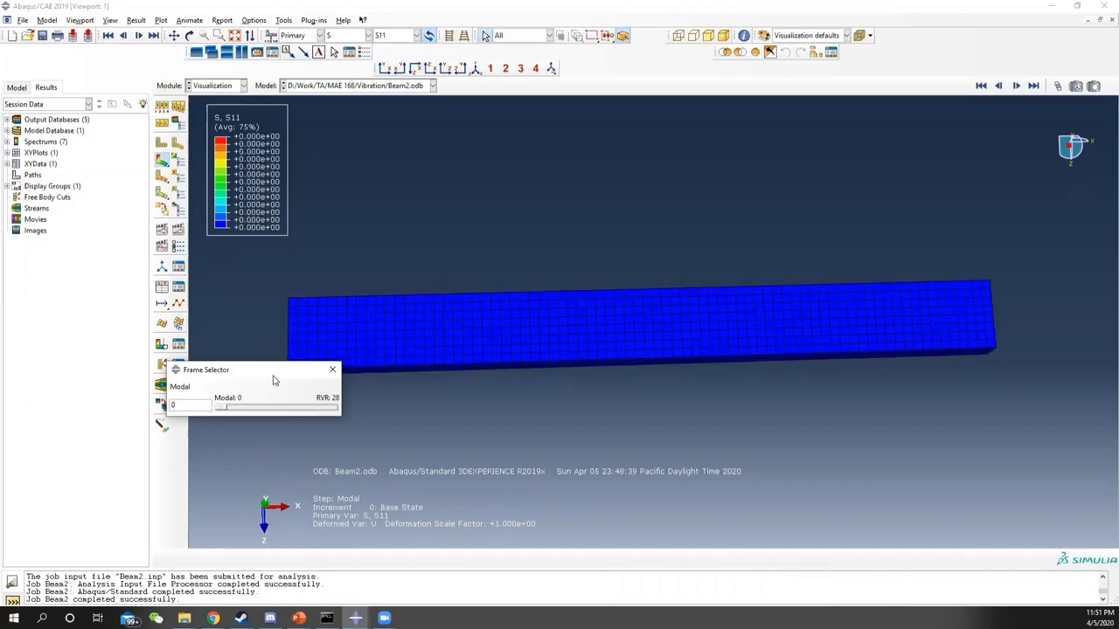
click(332, 370)
Start a new XY data extraction from ODB field output through the XY Data Manager.
ctrl+alt+drag(653, 390, 645, 330)
click(284, 19)
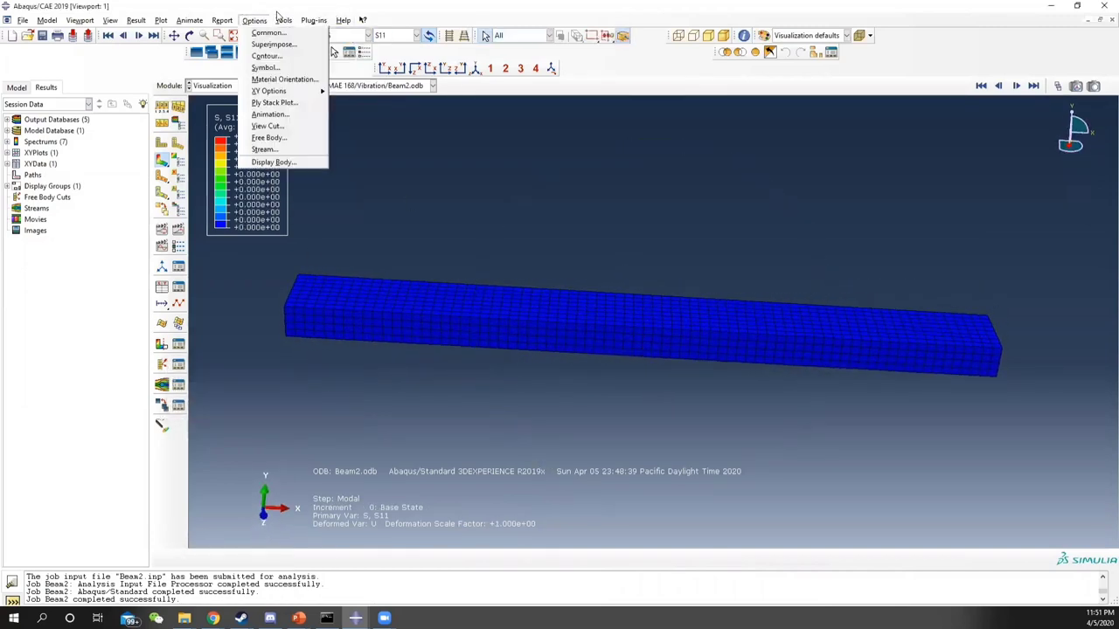
mouse_move(320, 85)
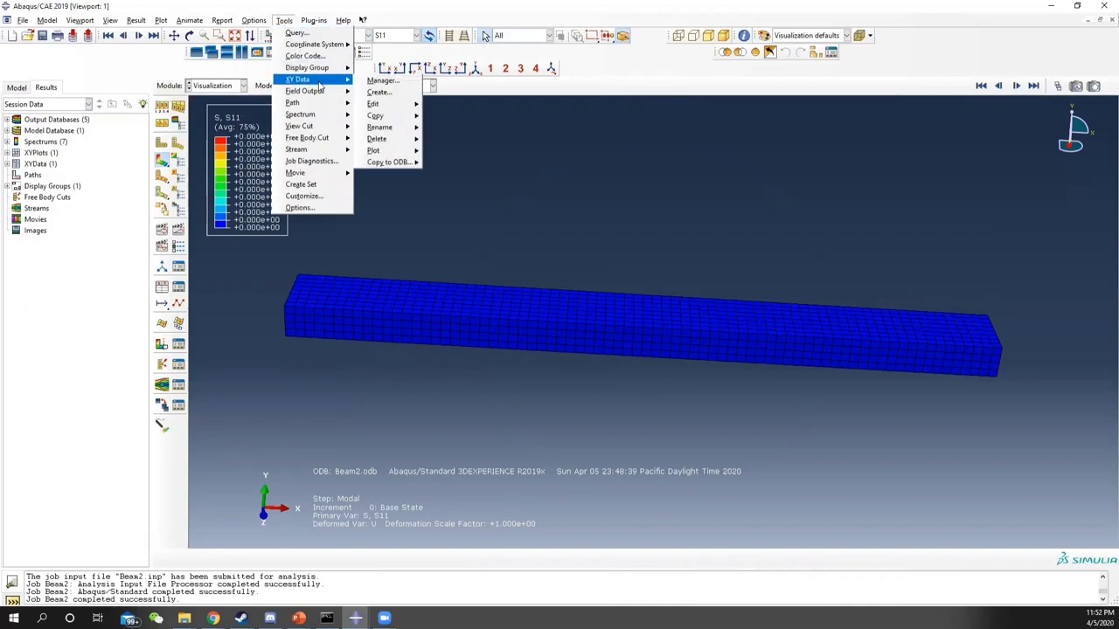
click(395, 82)
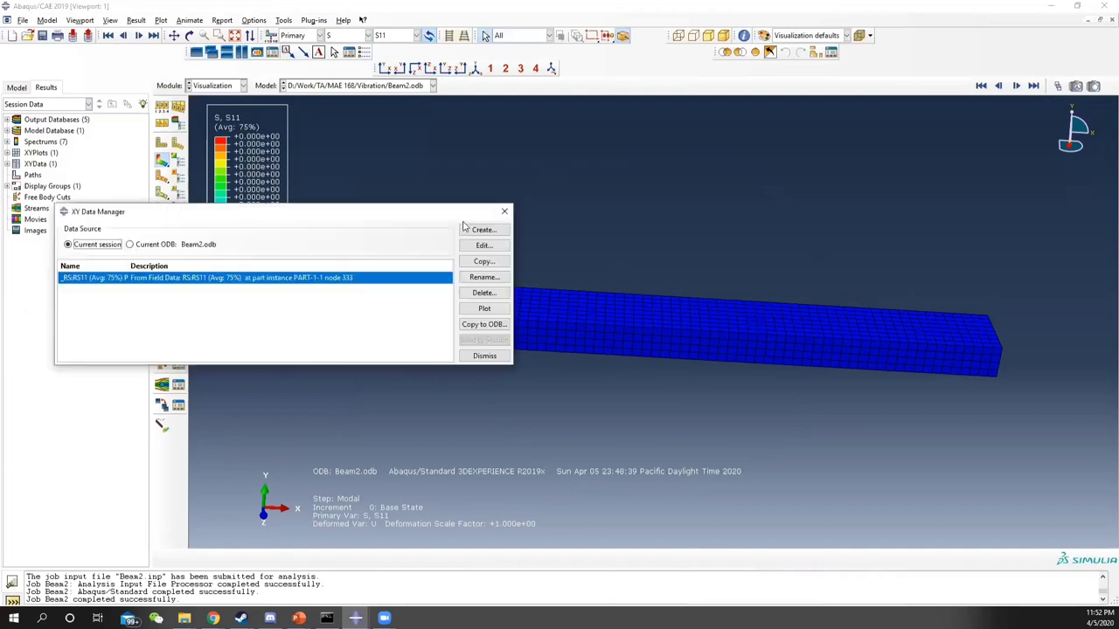
click(485, 229)
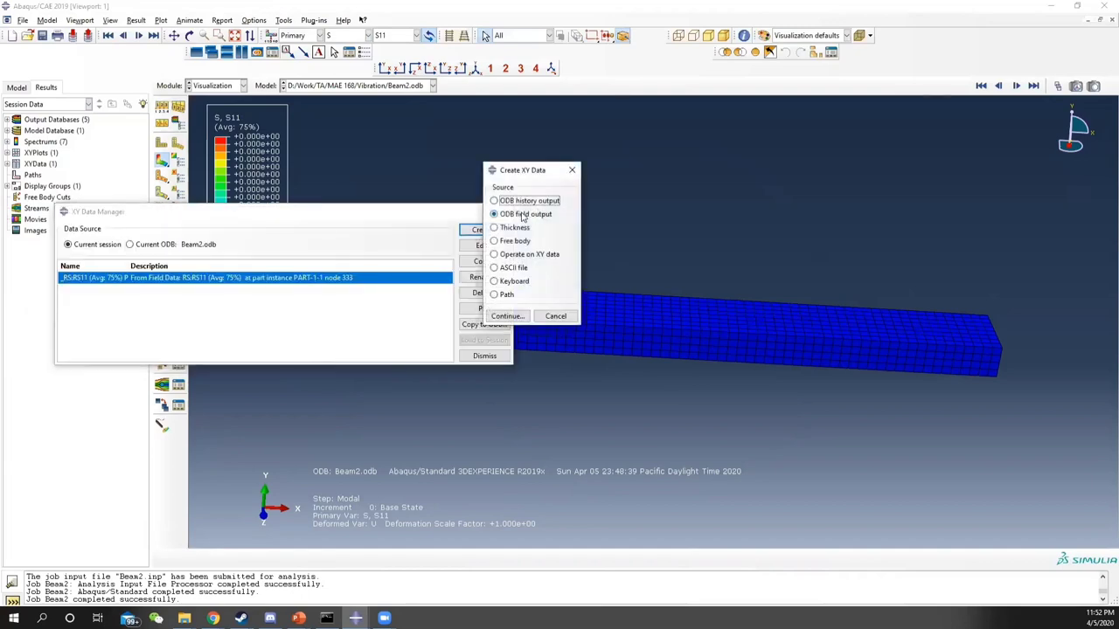
click(507, 315)
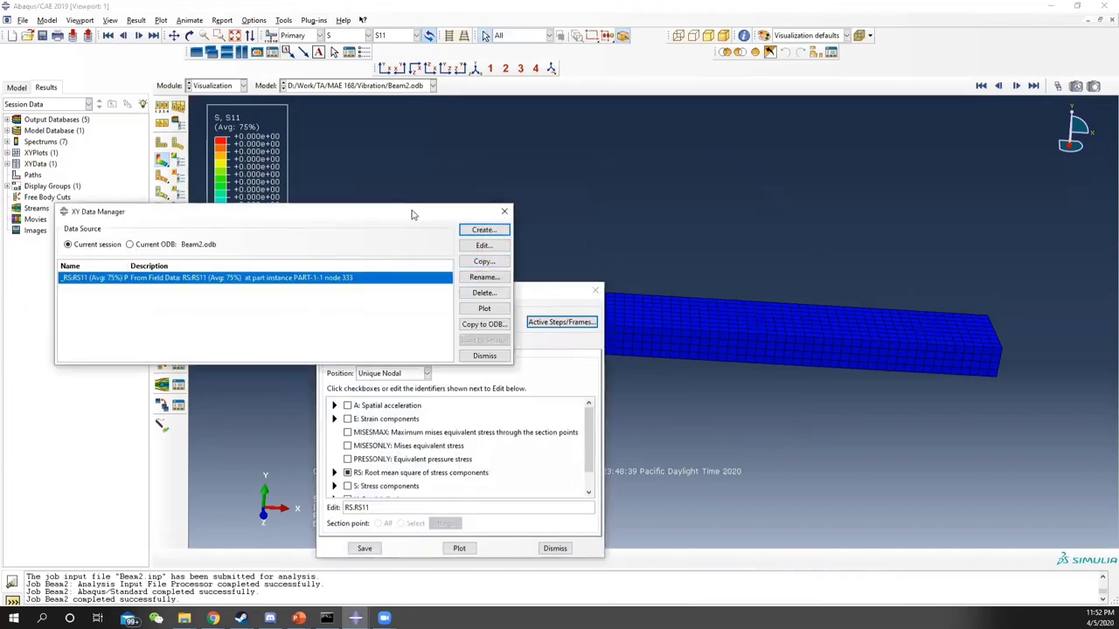
drag(404, 216, 983, 56)
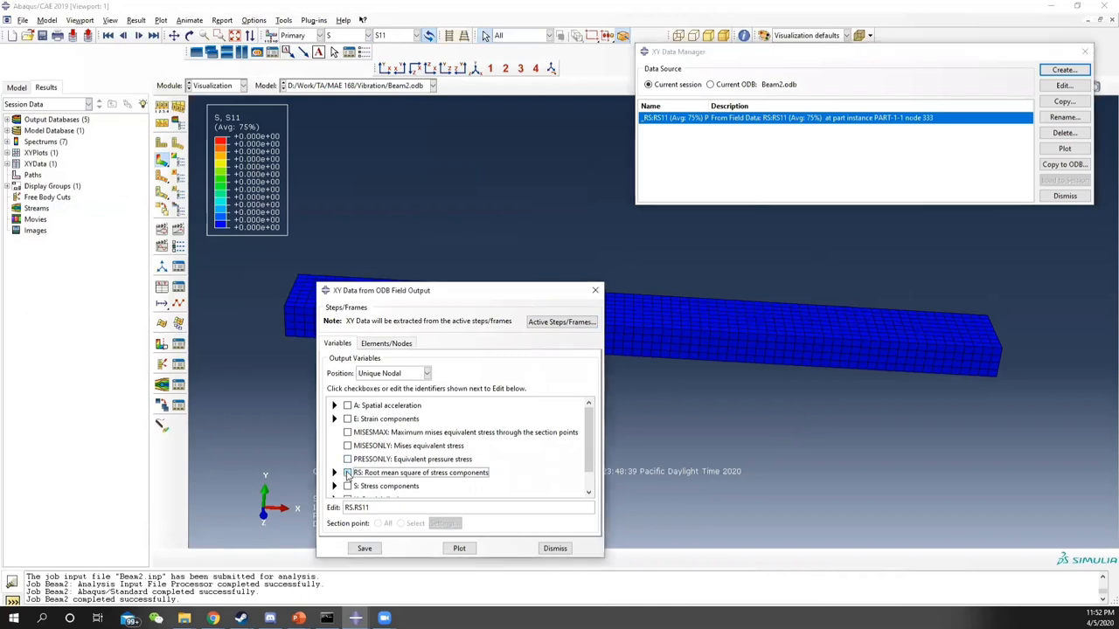
Replace the RMS stress output variable with stress component S11 at the Unique Nodal position.
click(348, 473)
scroll(350, 477, down, 1)
click(348, 464)
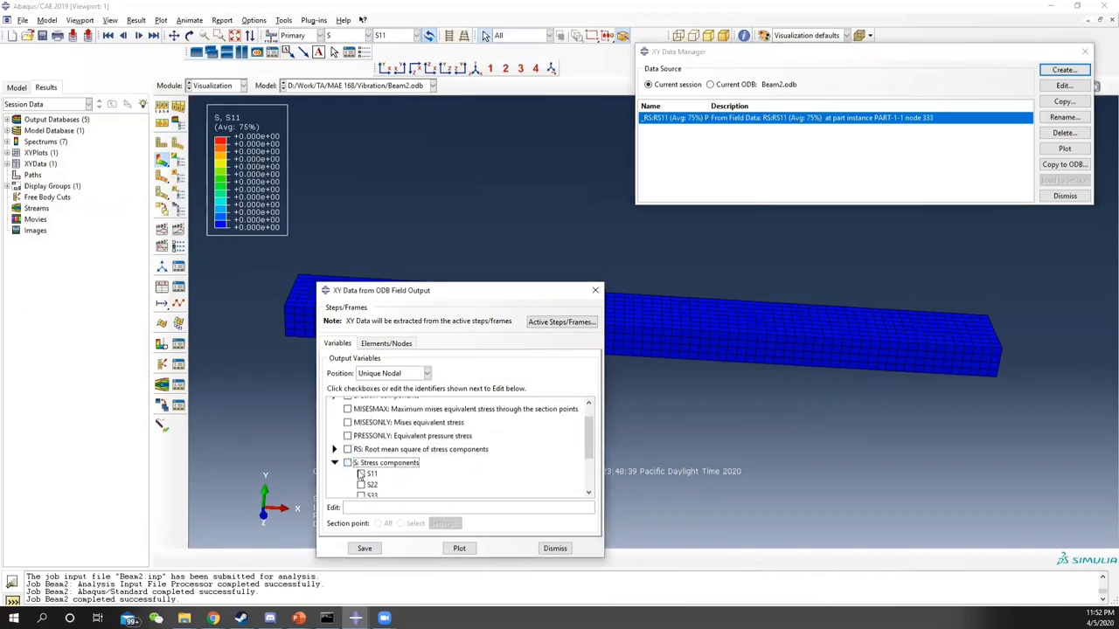
click(348, 463)
click(361, 473)
scroll(476, 440, down, 1)
scroll(477, 439, down, 1)
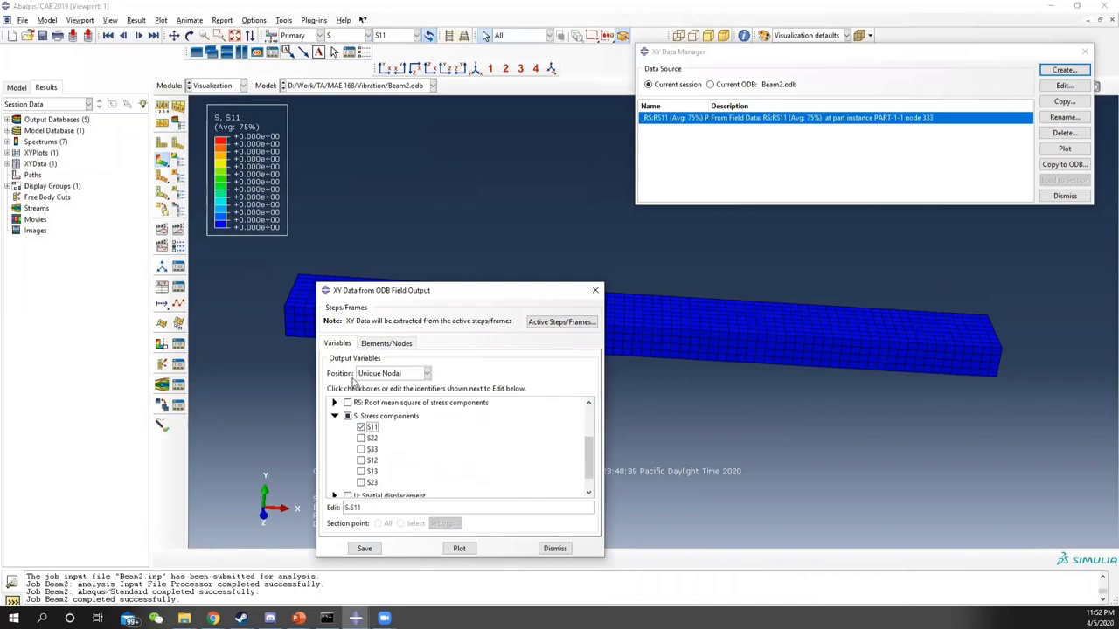
Pick the far upper corner node at the beam's fixed end as the extraction location.
click(390, 344)
click(422, 376)
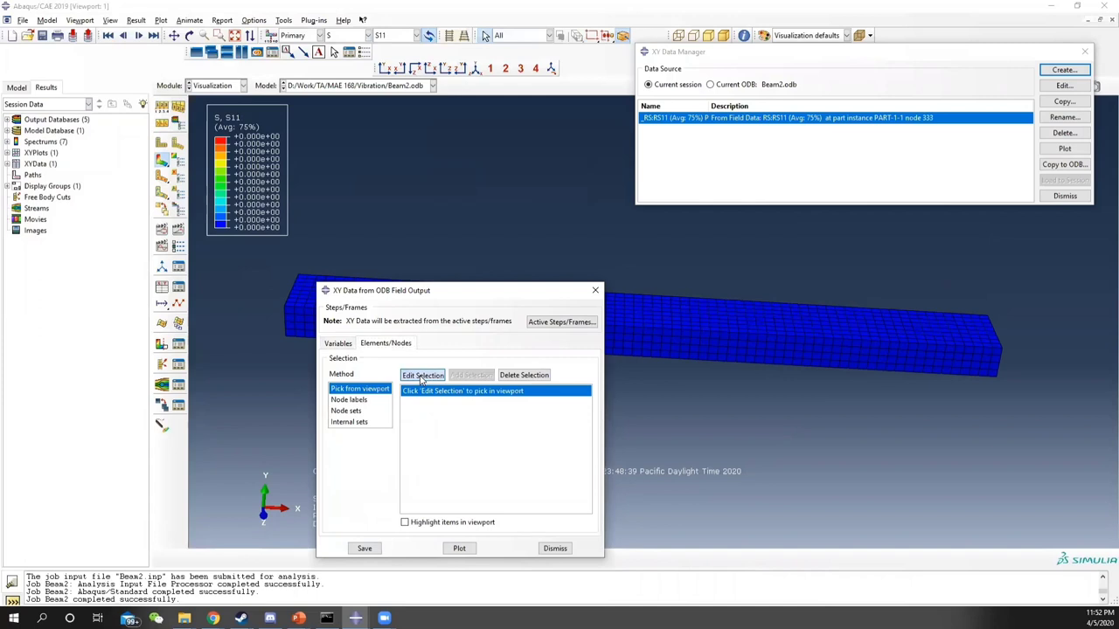
drag(732, 393, 327, 75)
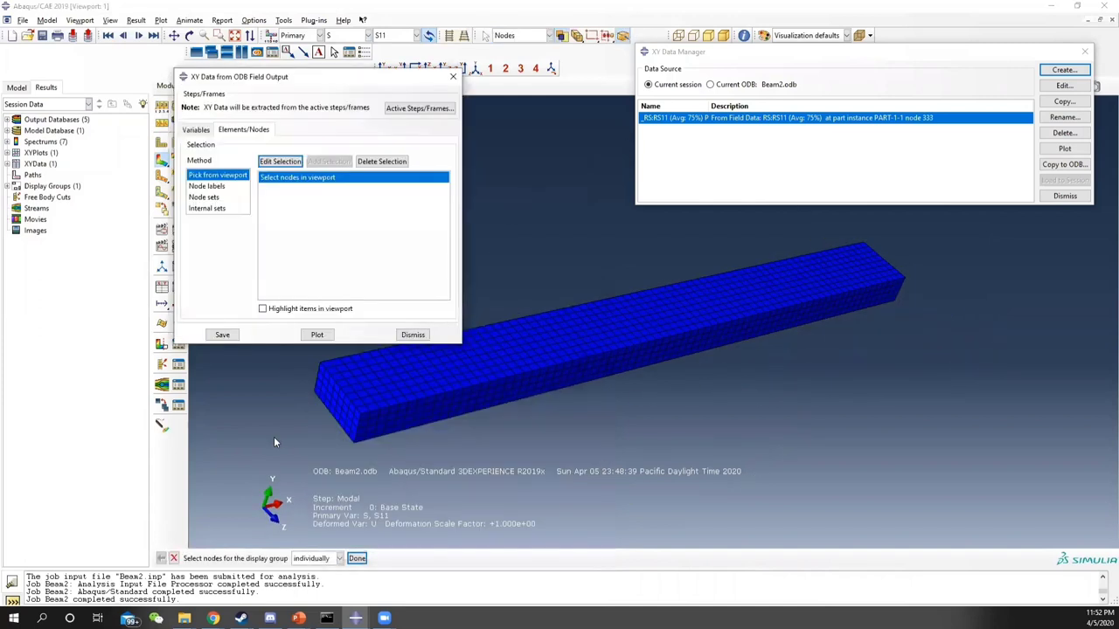
click(321, 365)
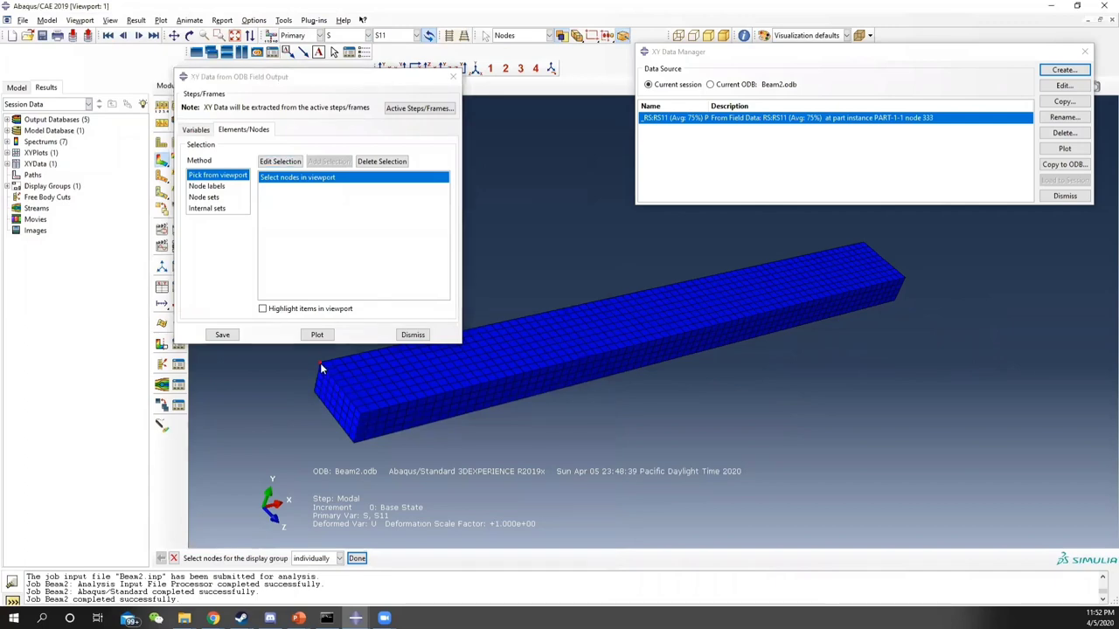
click(357, 558)
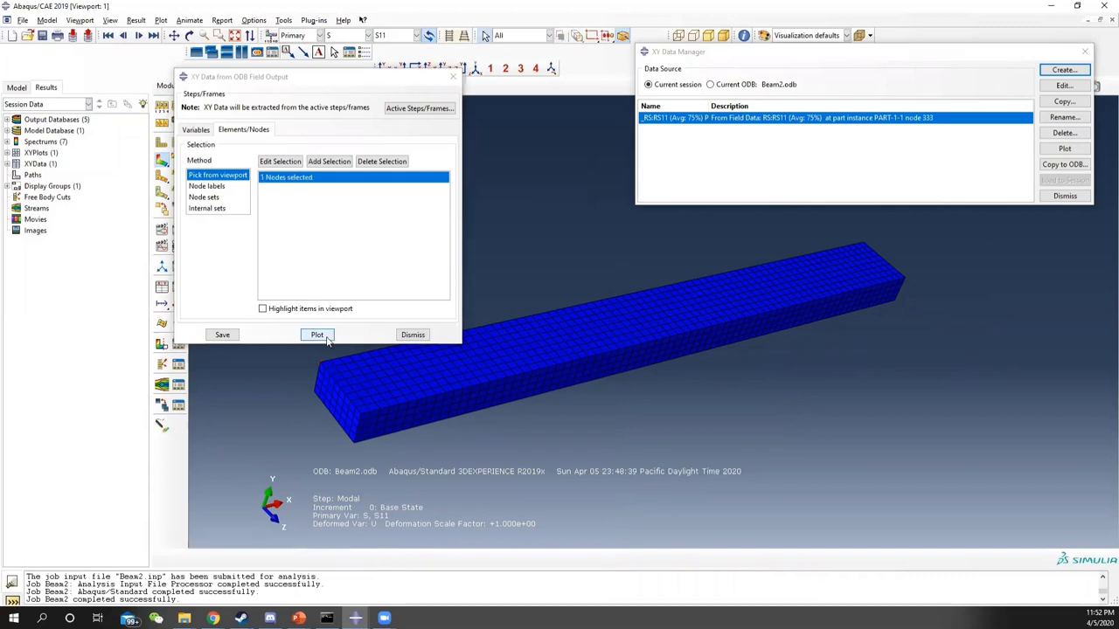
Exclude the Modal step from the active frames, keeping only RVR, and plot S11 against frequency for the picked node.
click(414, 110)
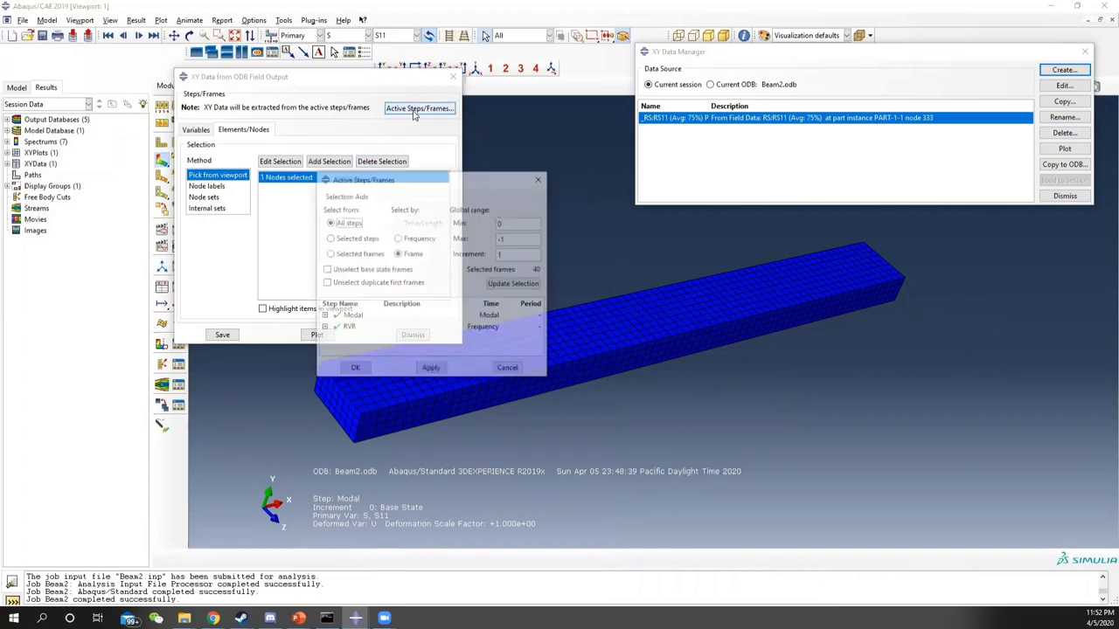
click(335, 317)
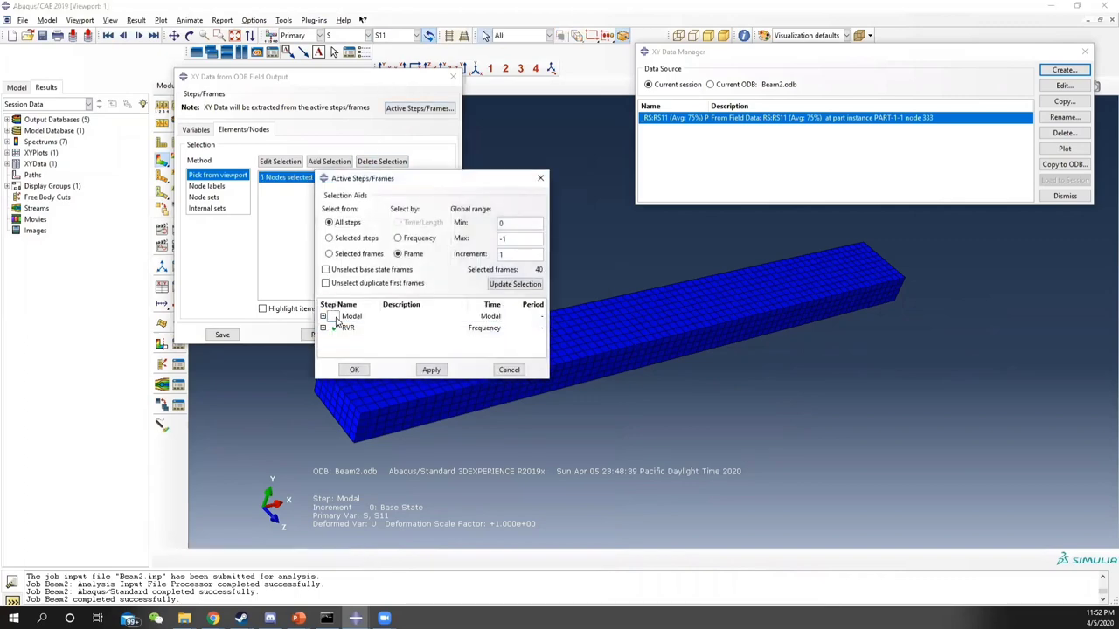
click(354, 371)
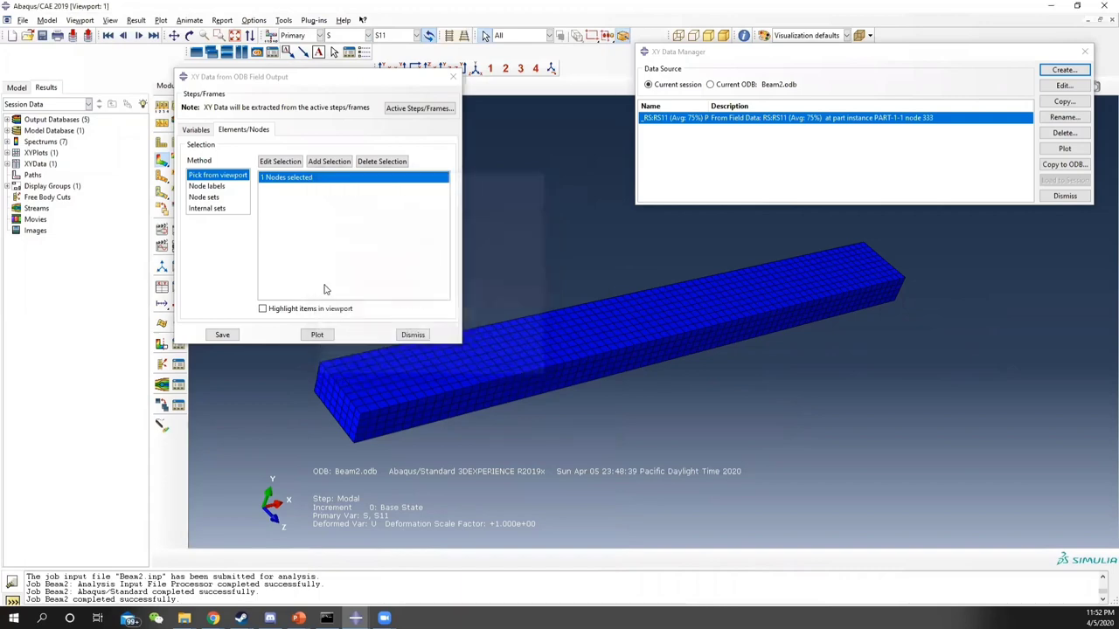
click(316, 335)
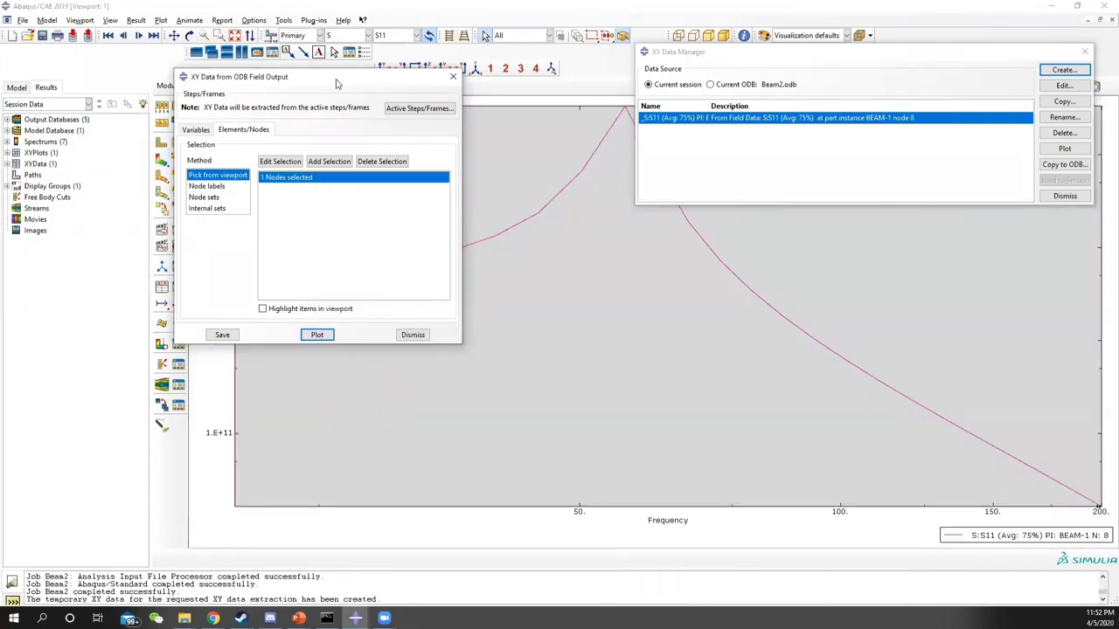
Move the dialogs clear of the S11 plot and probe the value at the curve's peak.
drag(337, 84, 79, 206)
click(844, 69)
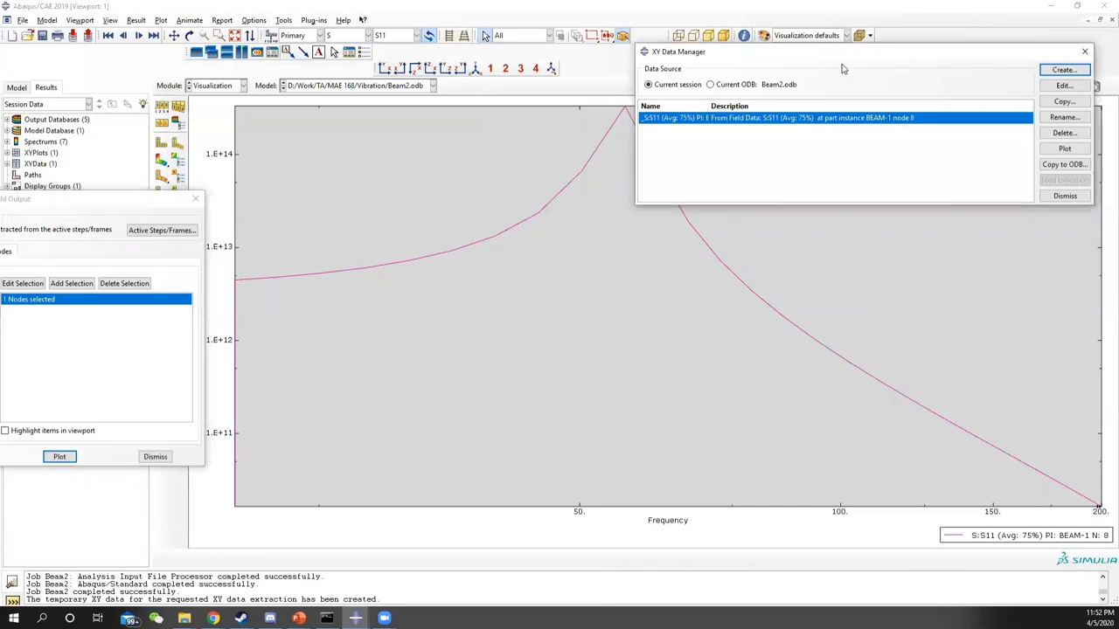
drag(844, 52, 0, 330)
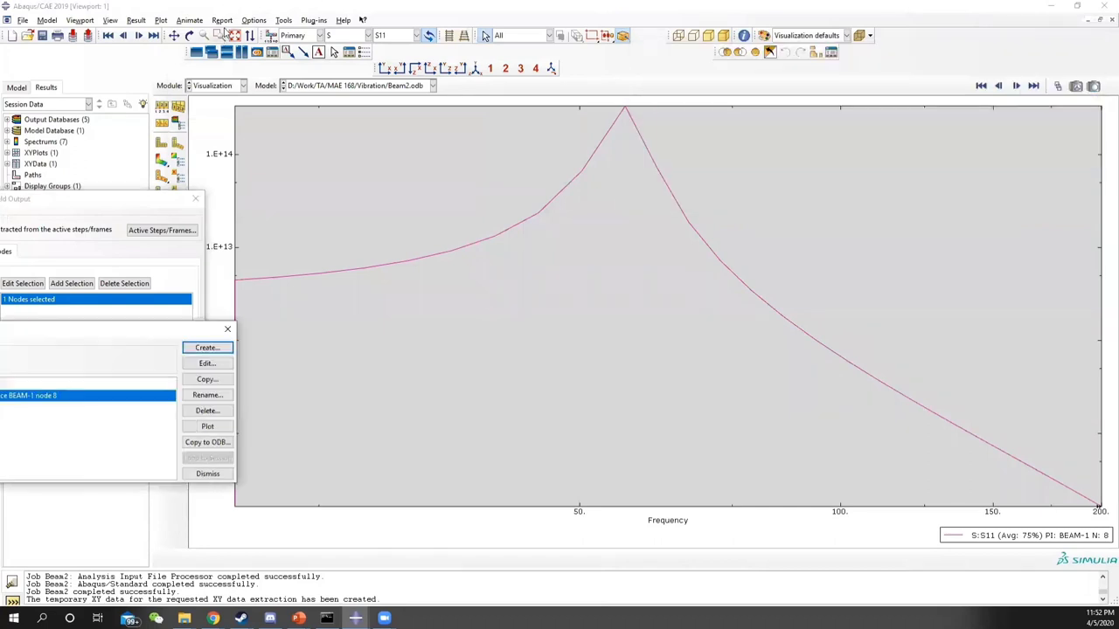
click(253, 20)
click(295, 32)
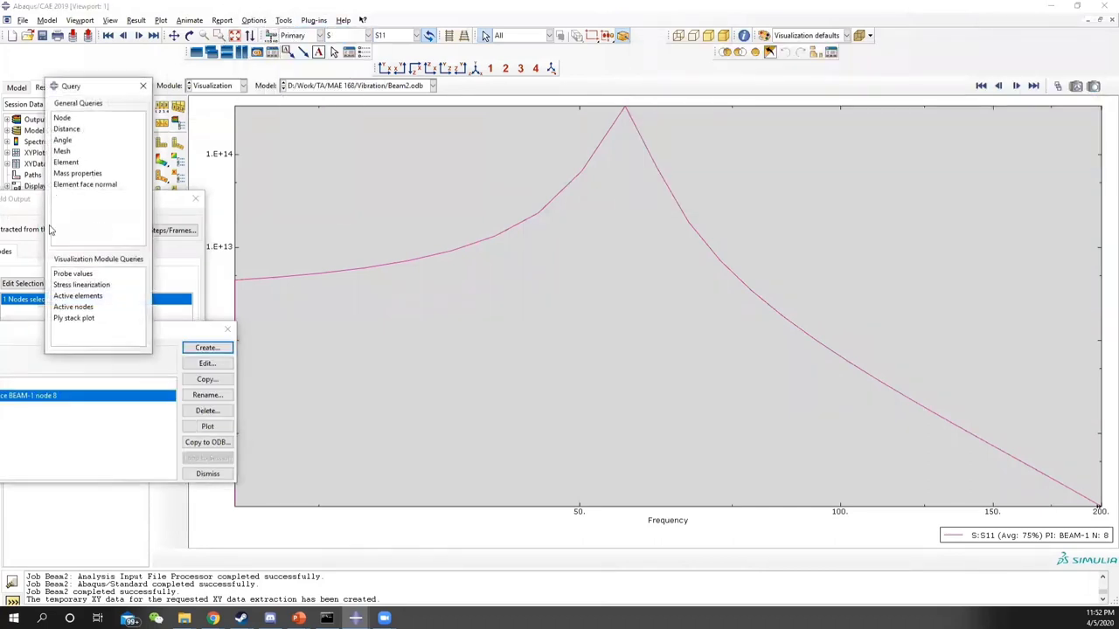
click(85, 273)
click(624, 110)
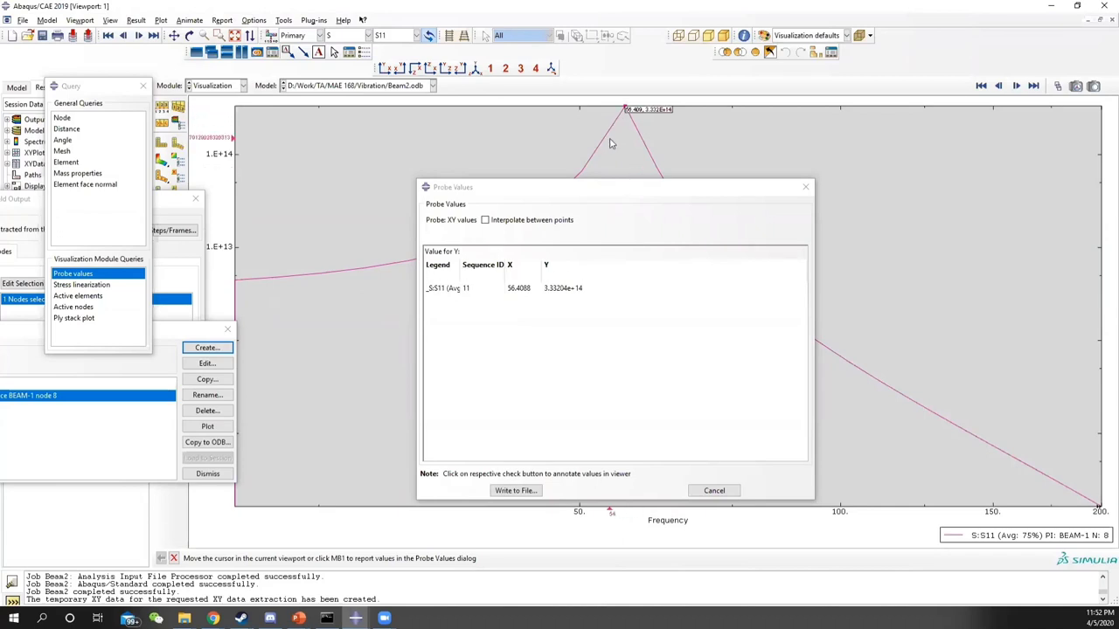
Restart Probe values, read the S11 curve's peak point again, and close the probe and query windows.
click(99, 274)
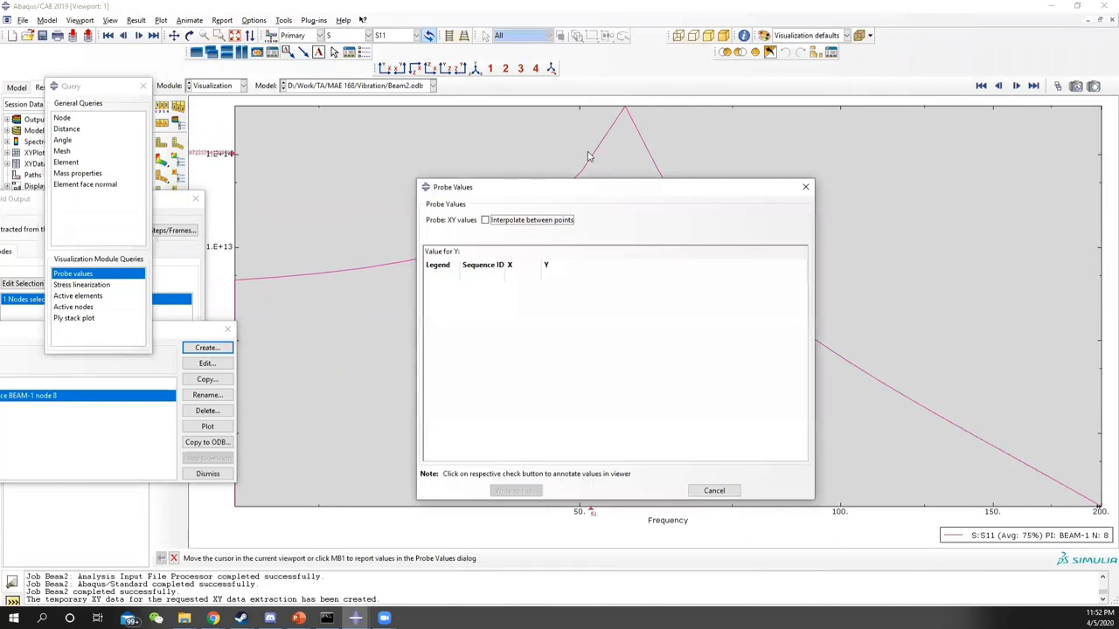
click(805, 186)
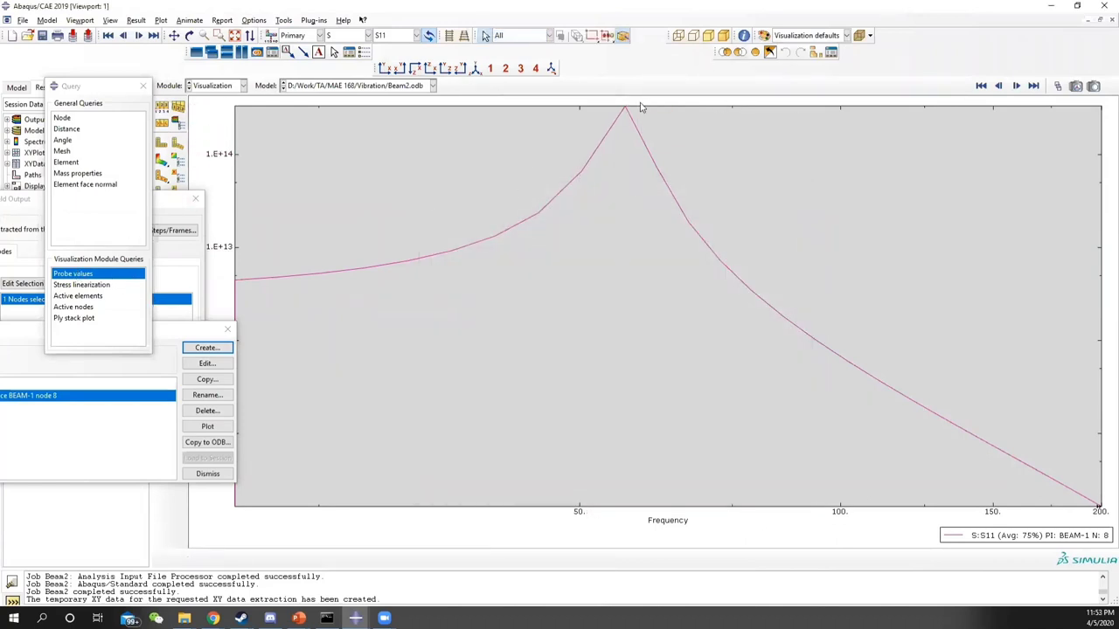
click(99, 278)
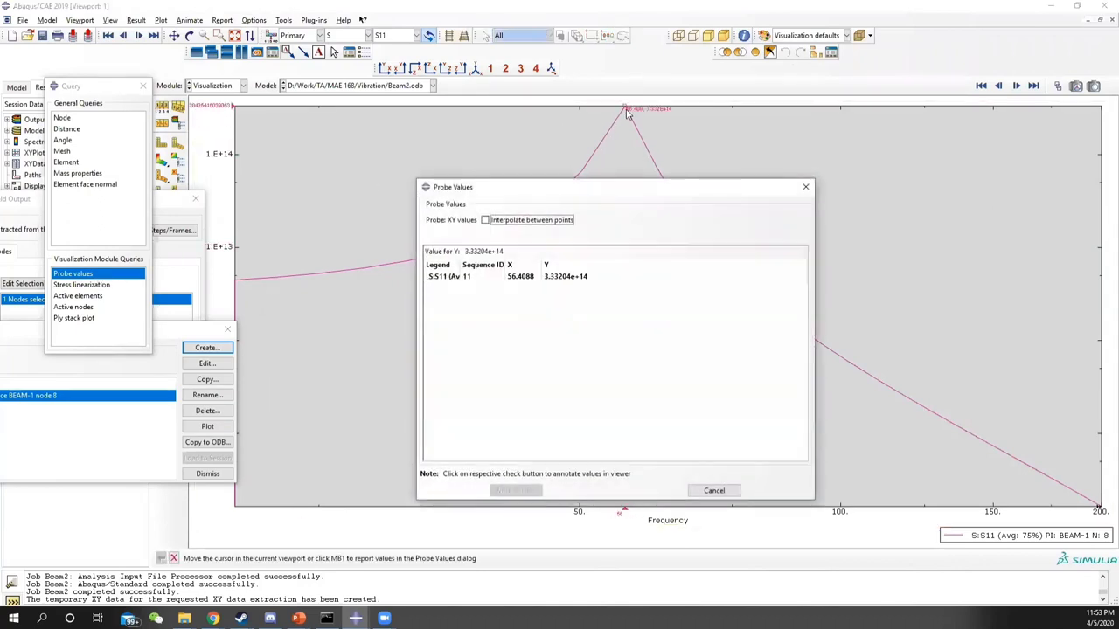
click(626, 111)
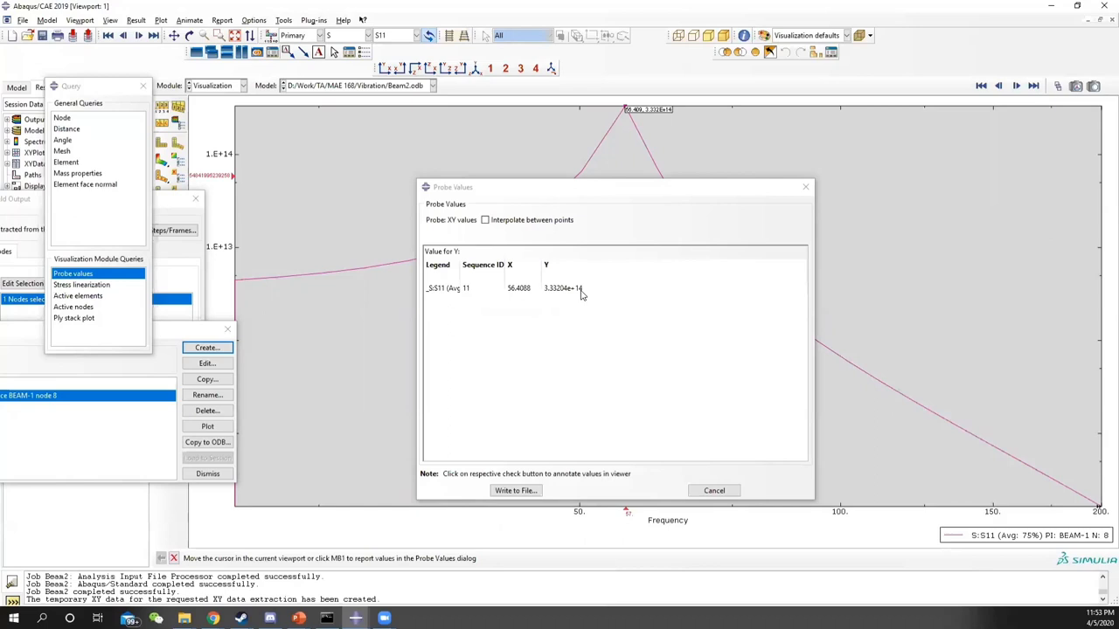
click(805, 187)
click(615, 382)
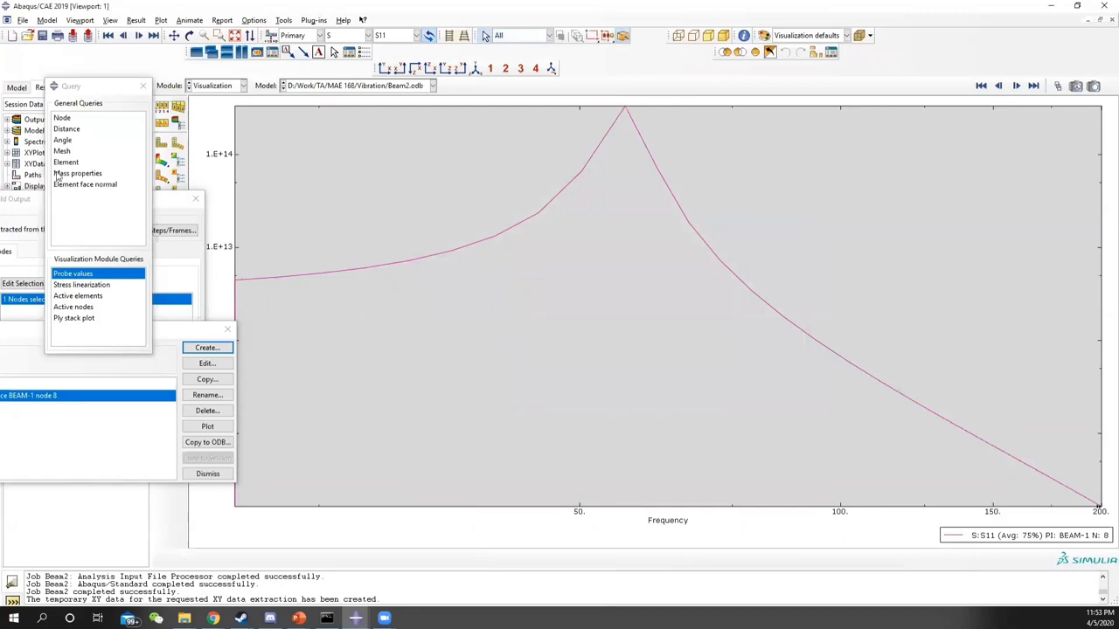
drag(88, 86, 273, 77)
click(327, 77)
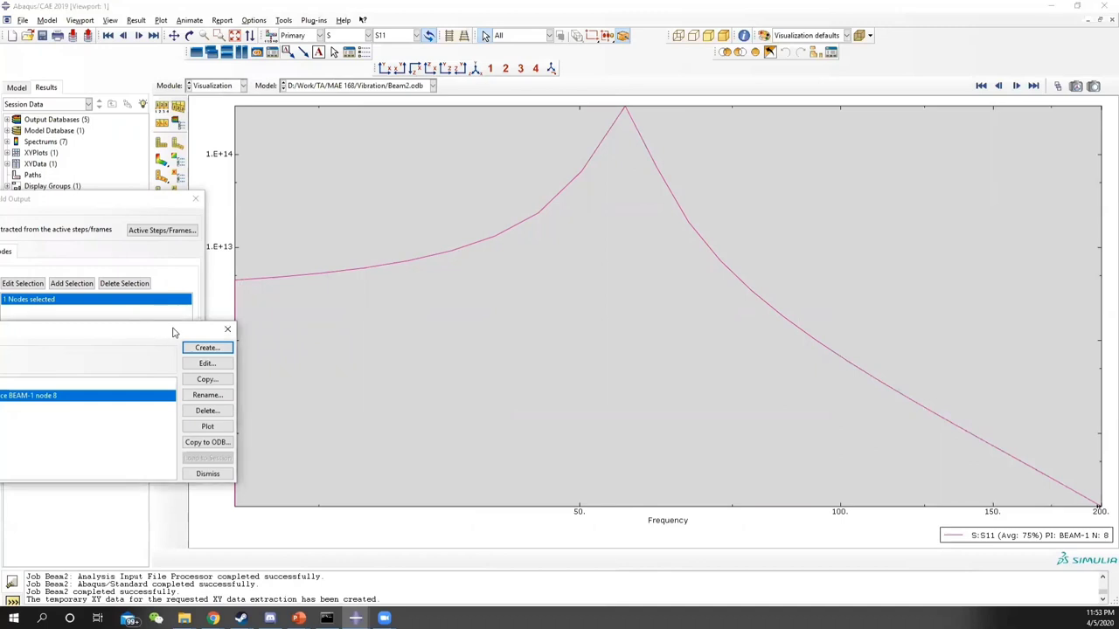
Bring the XY Data Manager and the XY Data from ODB Field Output dialog back into view beside the curve.
drag(175, 331, 588, 142)
drag(108, 207, 200, 240)
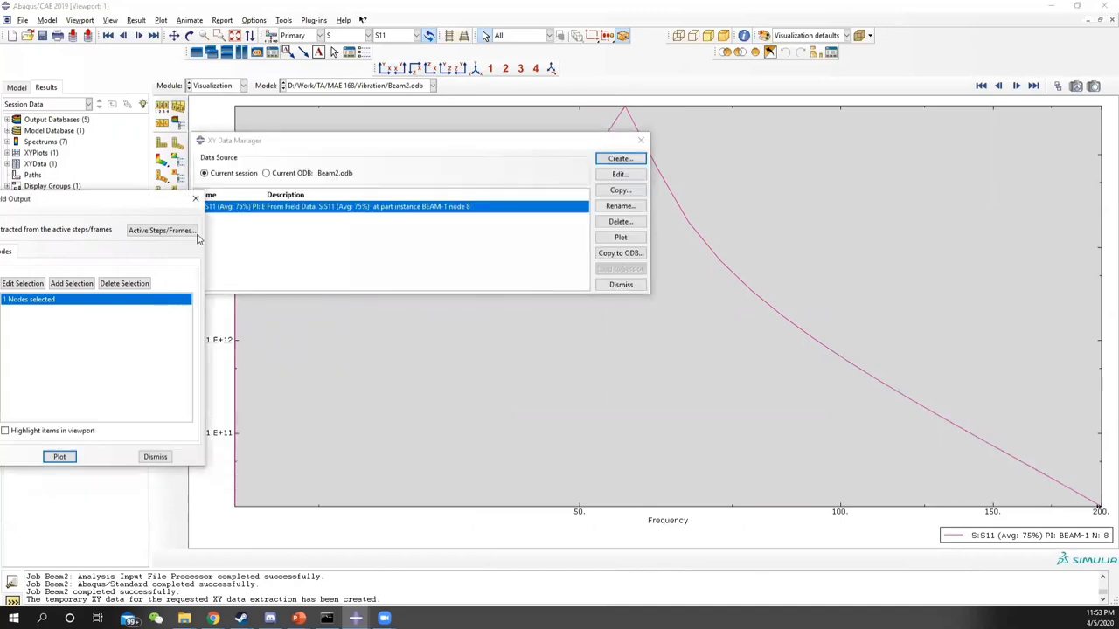
drag(306, 143, 128, 393)
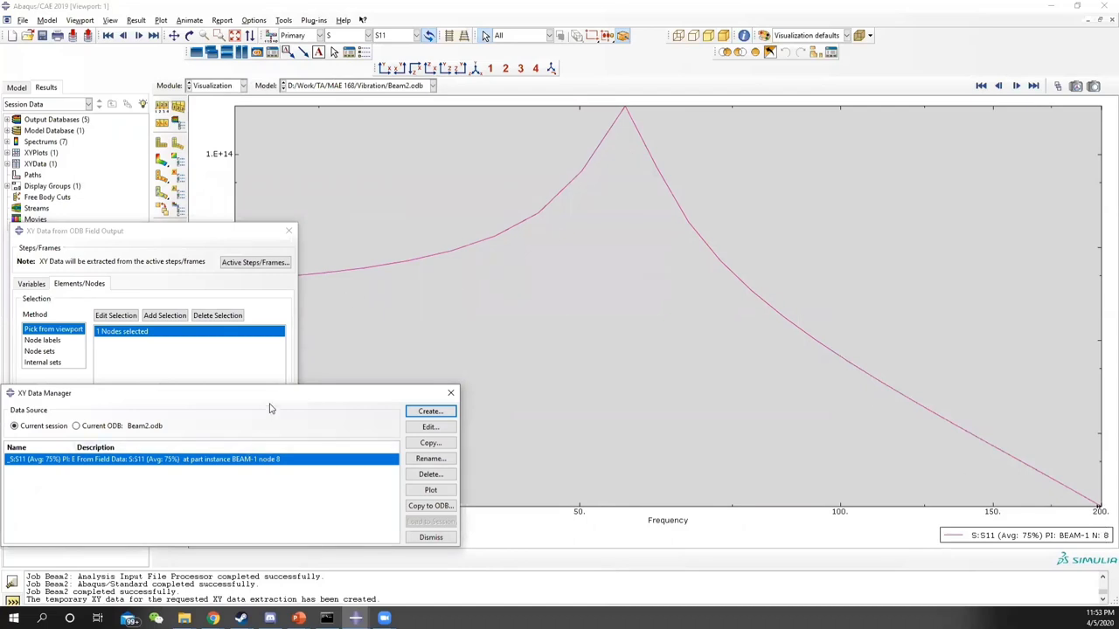
Create XY data by operating on the S11 curve and plot the expression sqrt(integrate(S11)) for the picked node.
drag(274, 396, 447, 108)
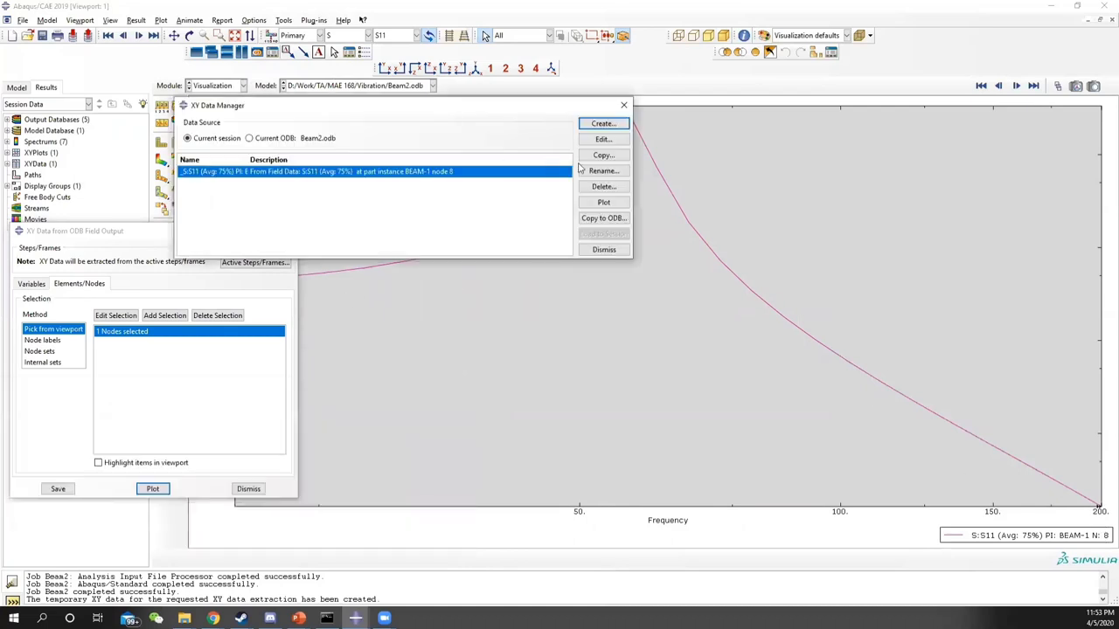
click(605, 123)
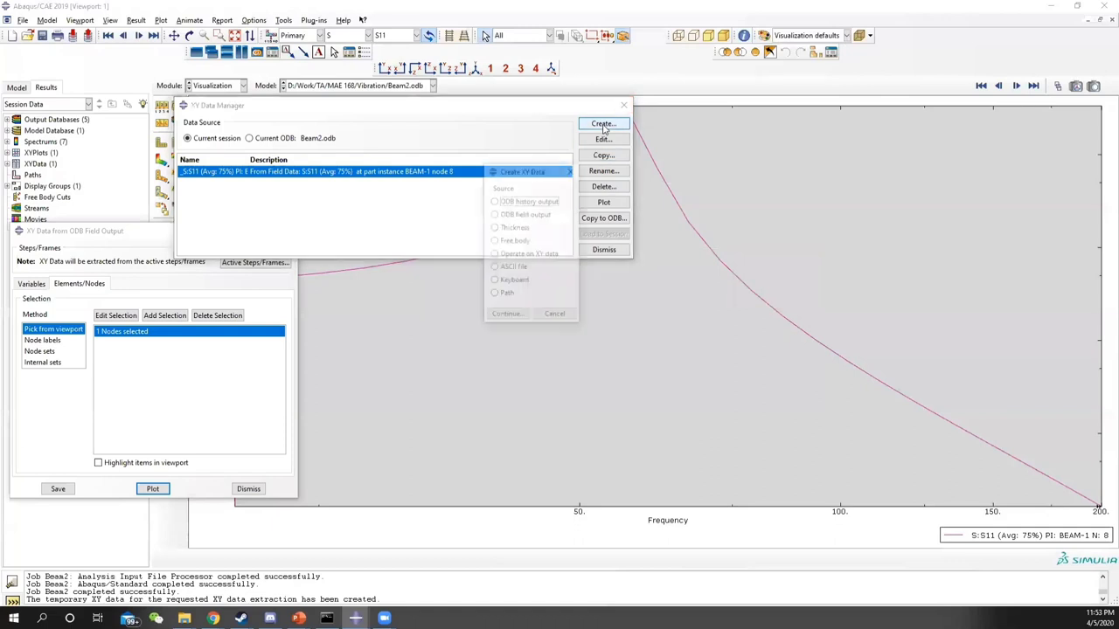
click(525, 255)
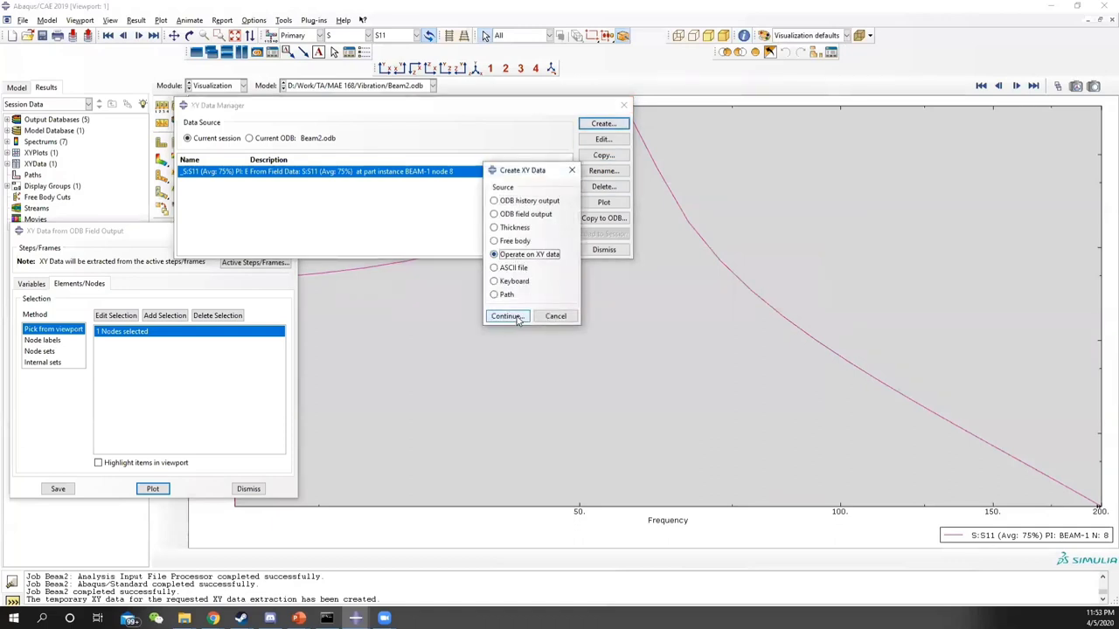
click(507, 315)
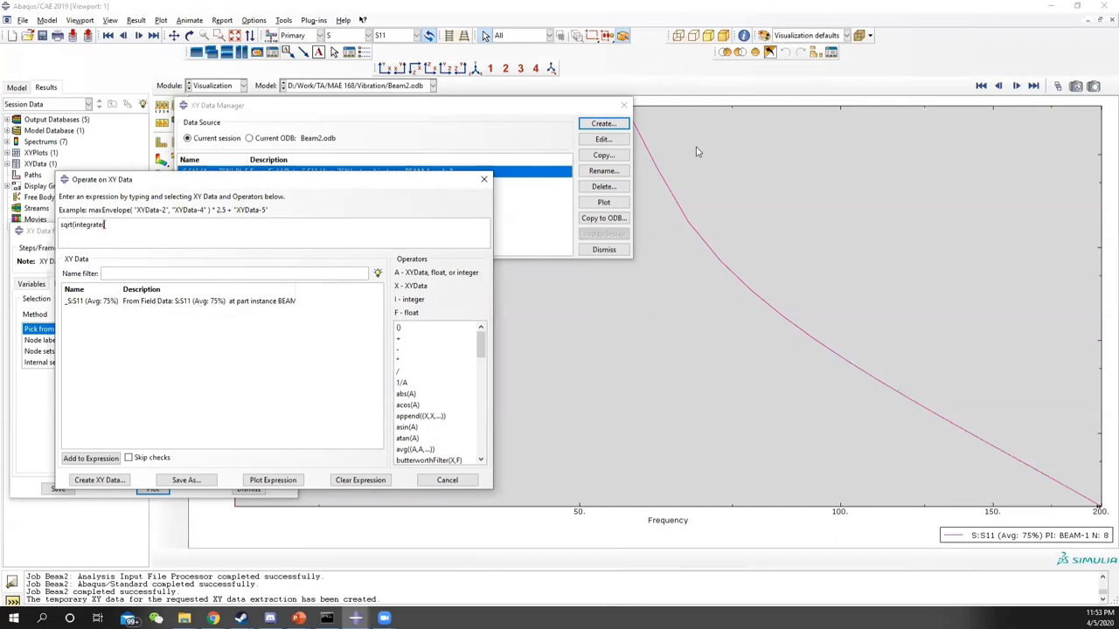
double_click(174, 301)
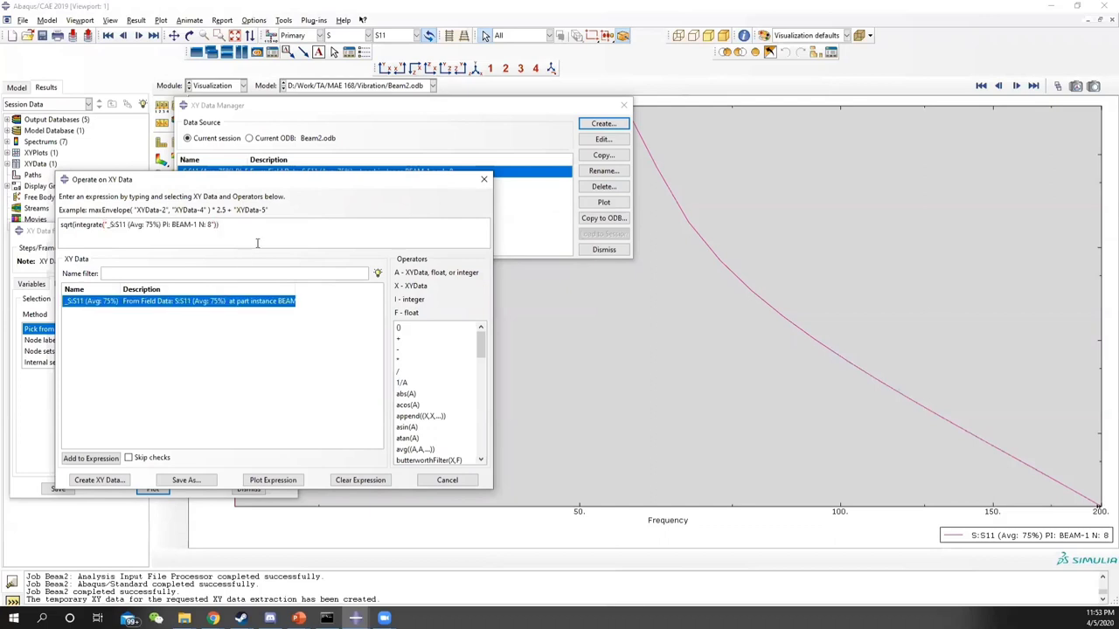
click(276, 489)
Clear the dialogs off the sqrt(integrate) curve, probe a point near its high-frequency end, and close the probe and query windows without writing to file.
click(492, 107)
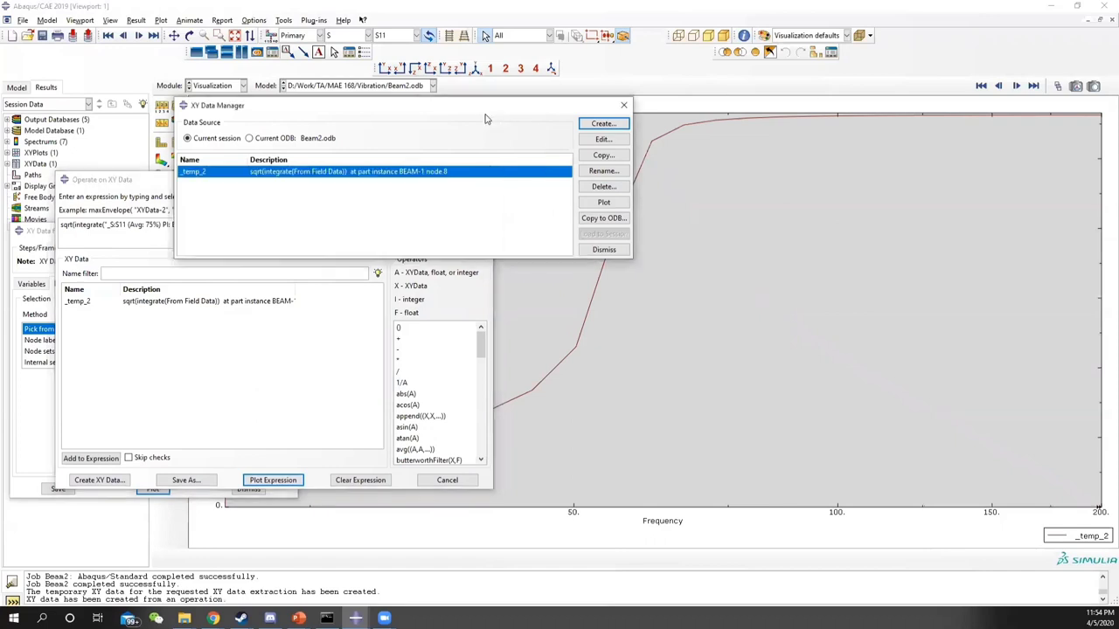
drag(487, 114, 333, 389)
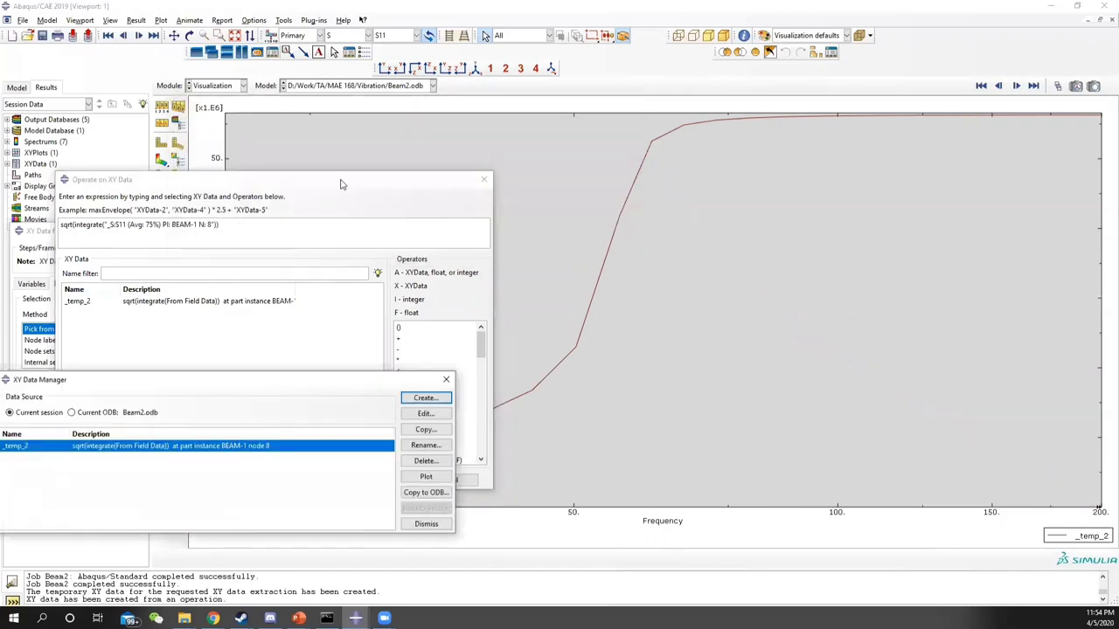
drag(342, 183, 363, 382)
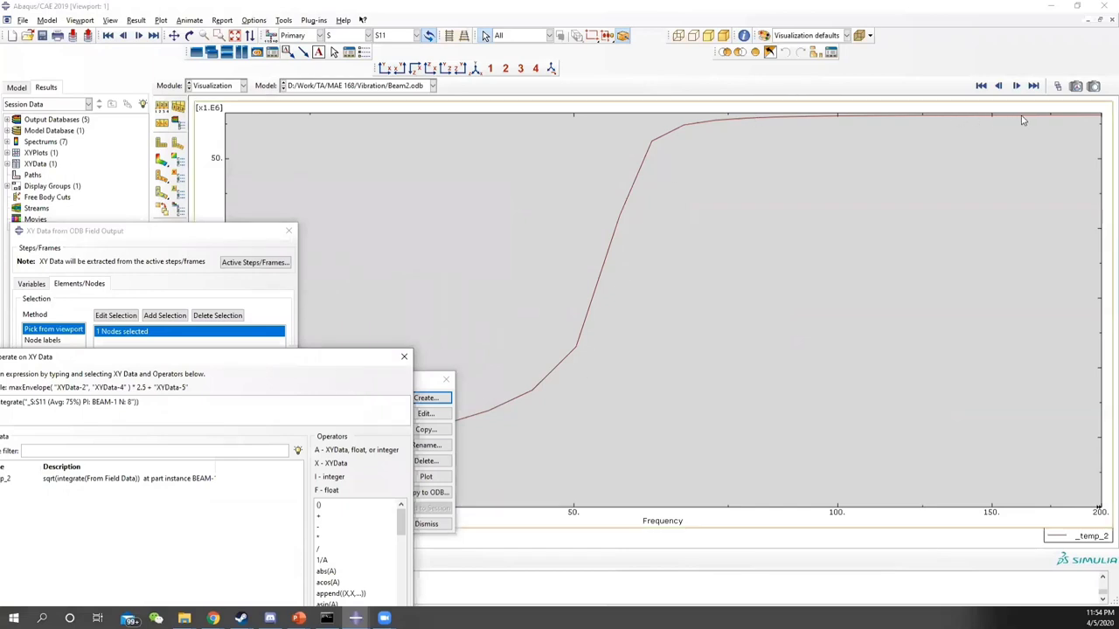
click(253, 20)
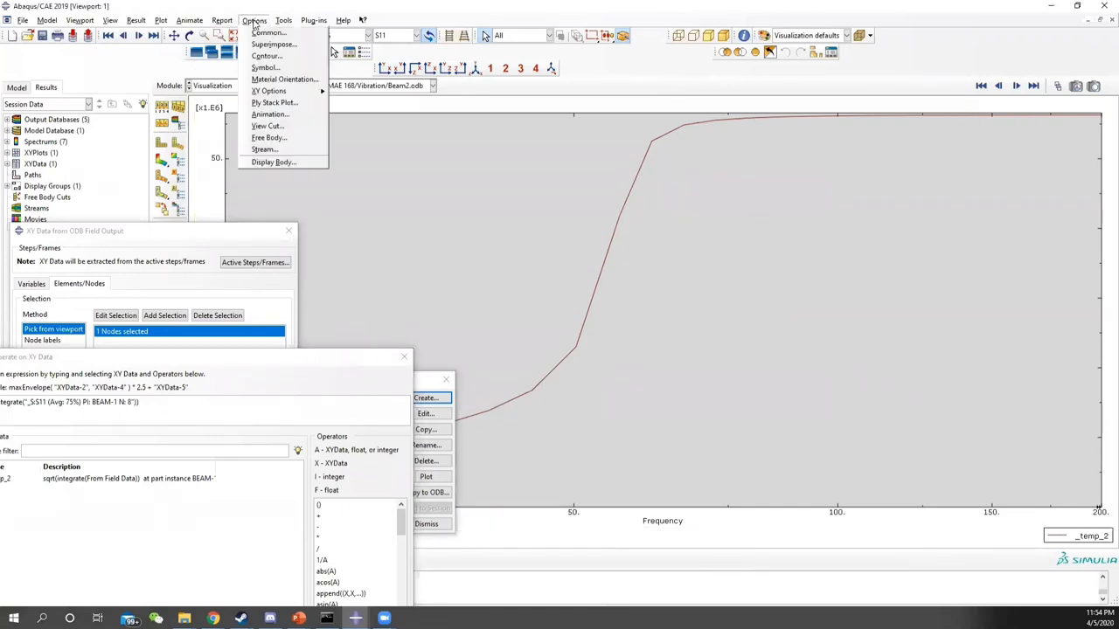
click(295, 33)
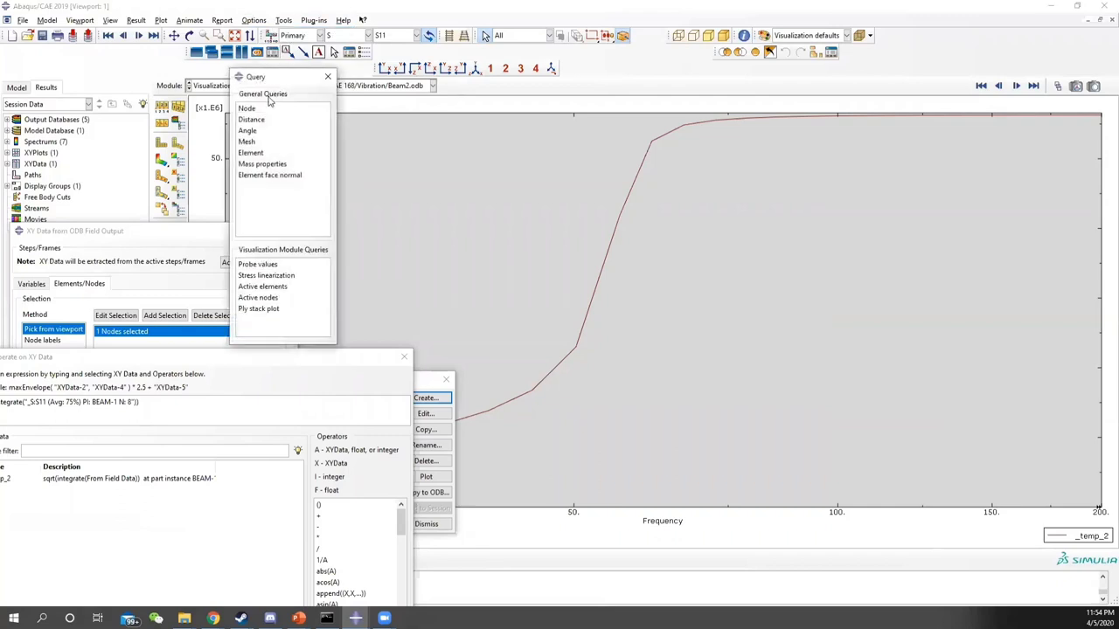
click(257, 264)
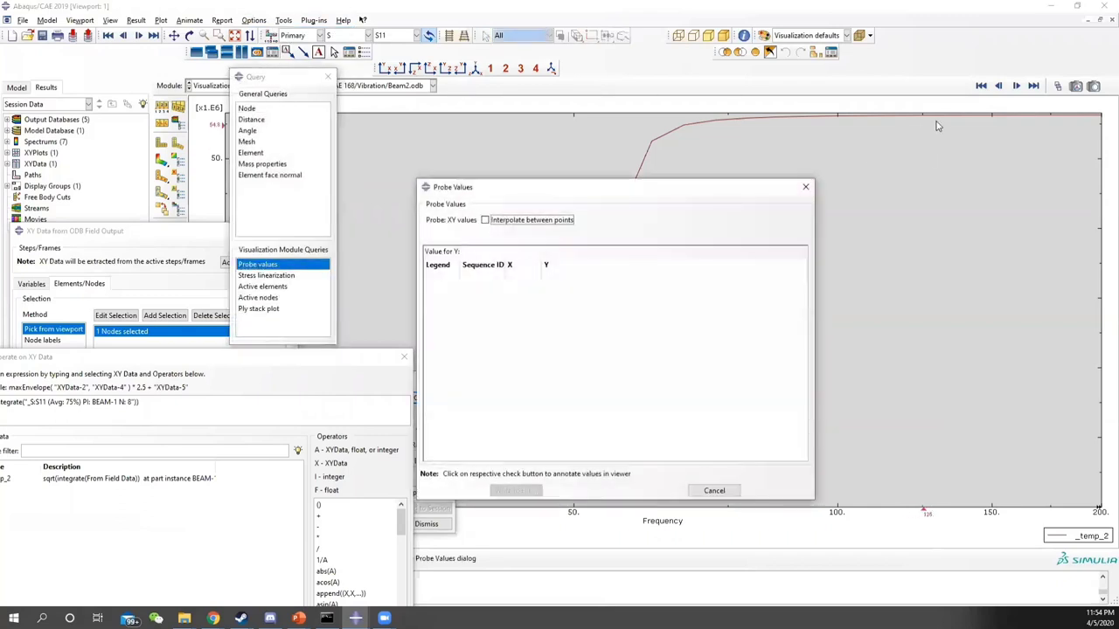
click(1068, 118)
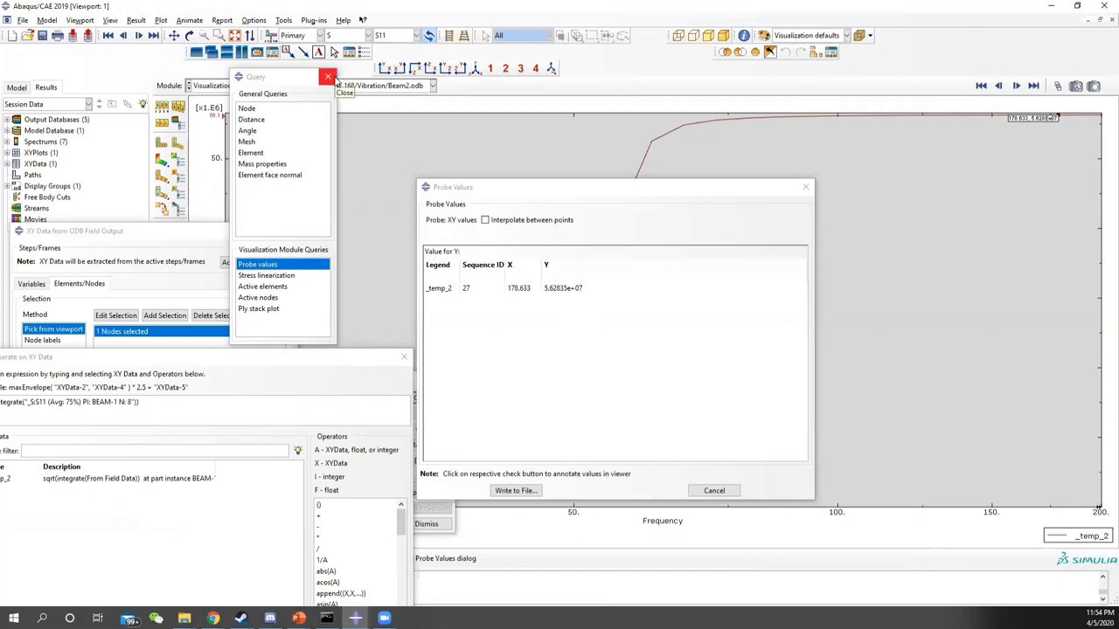
click(329, 77)
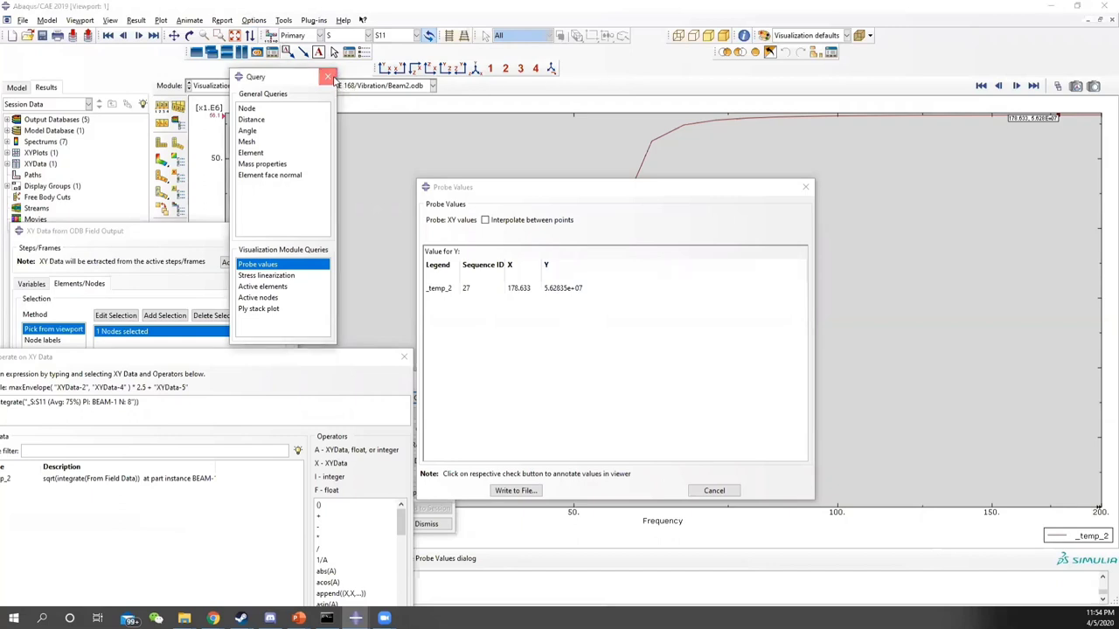
click(805, 187)
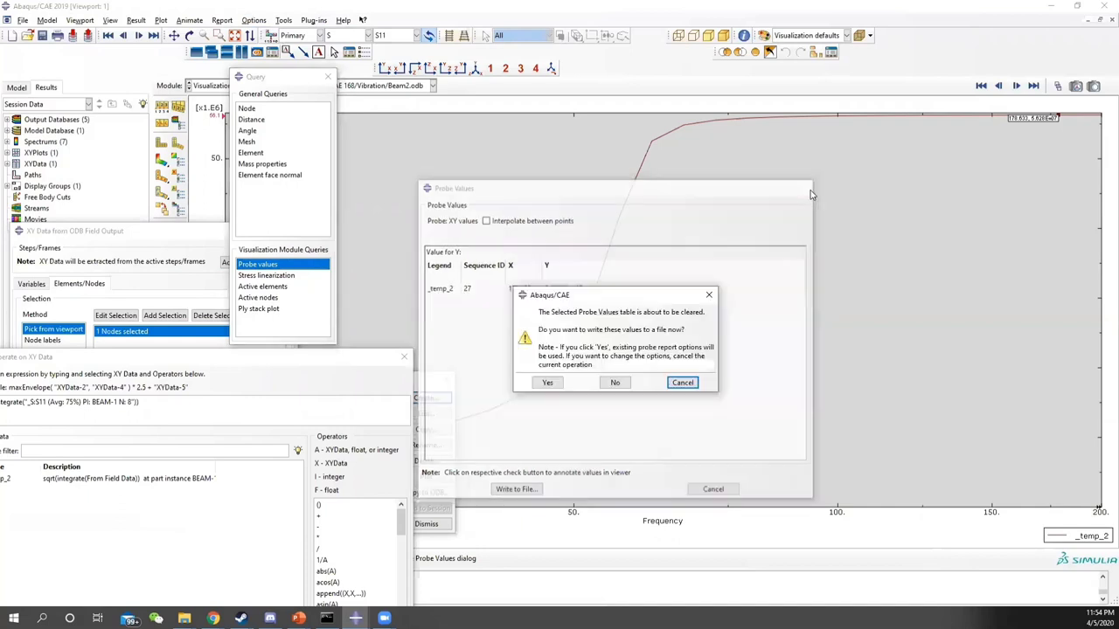
click(615, 383)
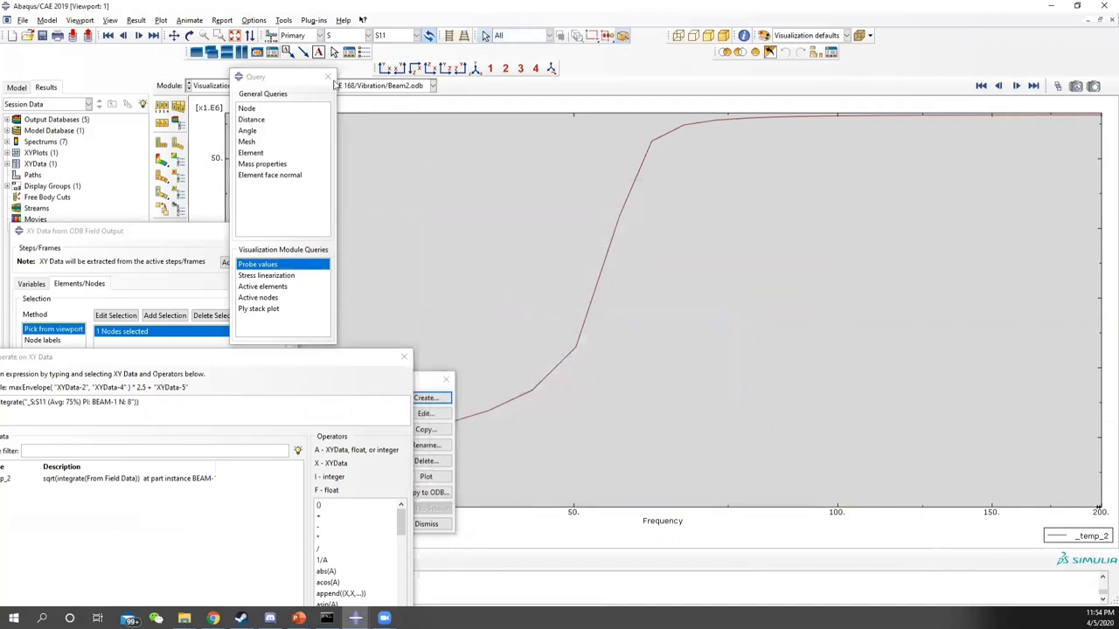
click(328, 77)
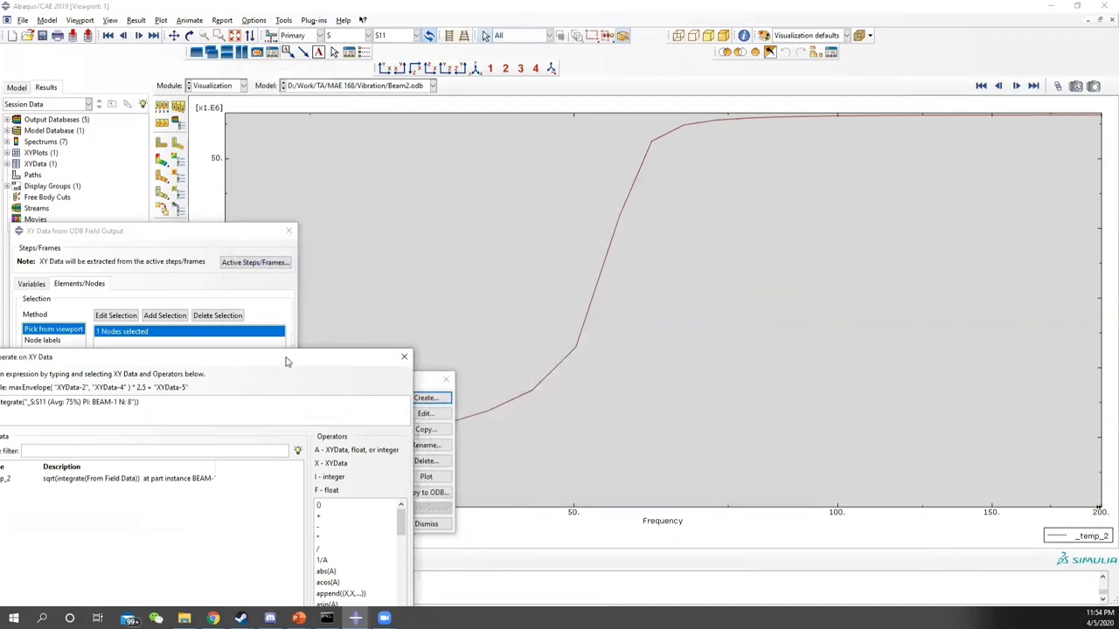
Close the Operate on XY Data dialog and start new XY data from ODB field output.
drag(288, 365, 424, 195)
click(540, 187)
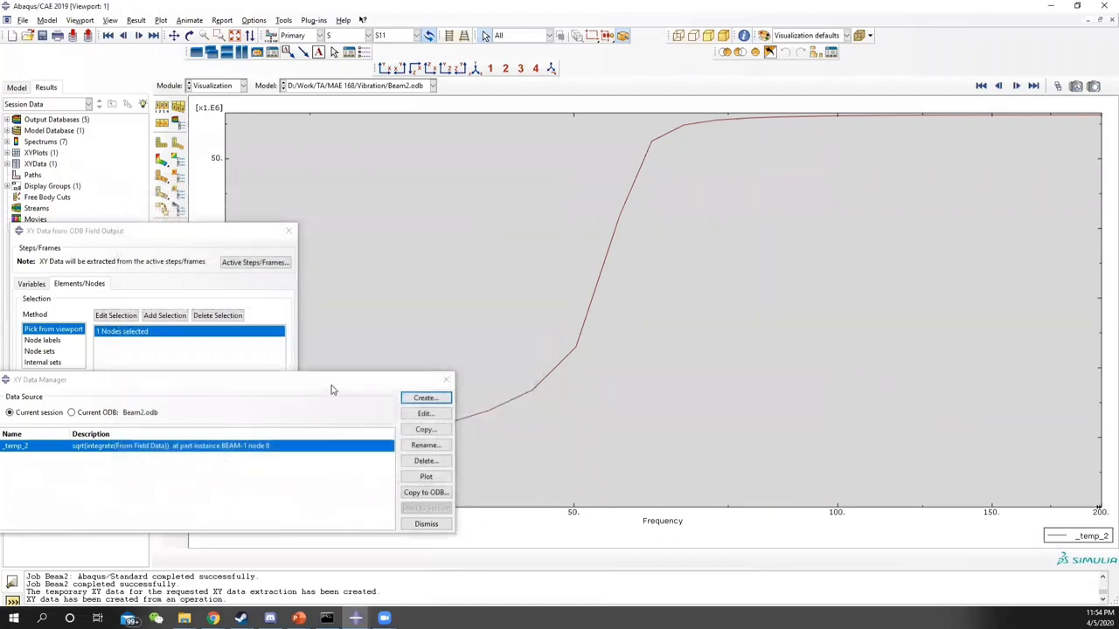
drag(331, 382, 444, 257)
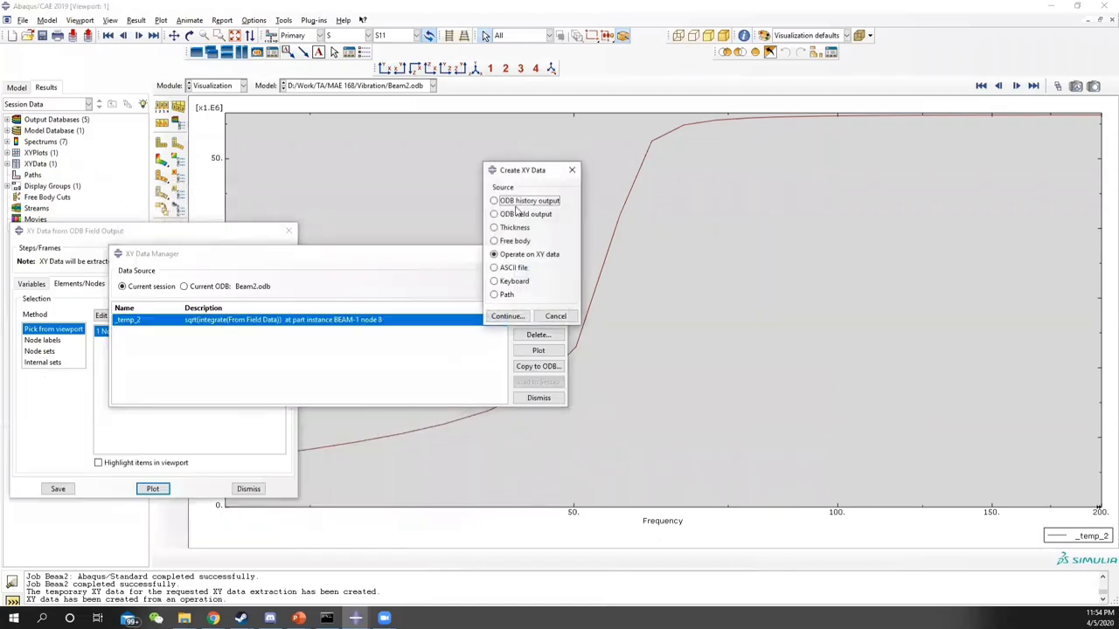
click(511, 217)
click(508, 317)
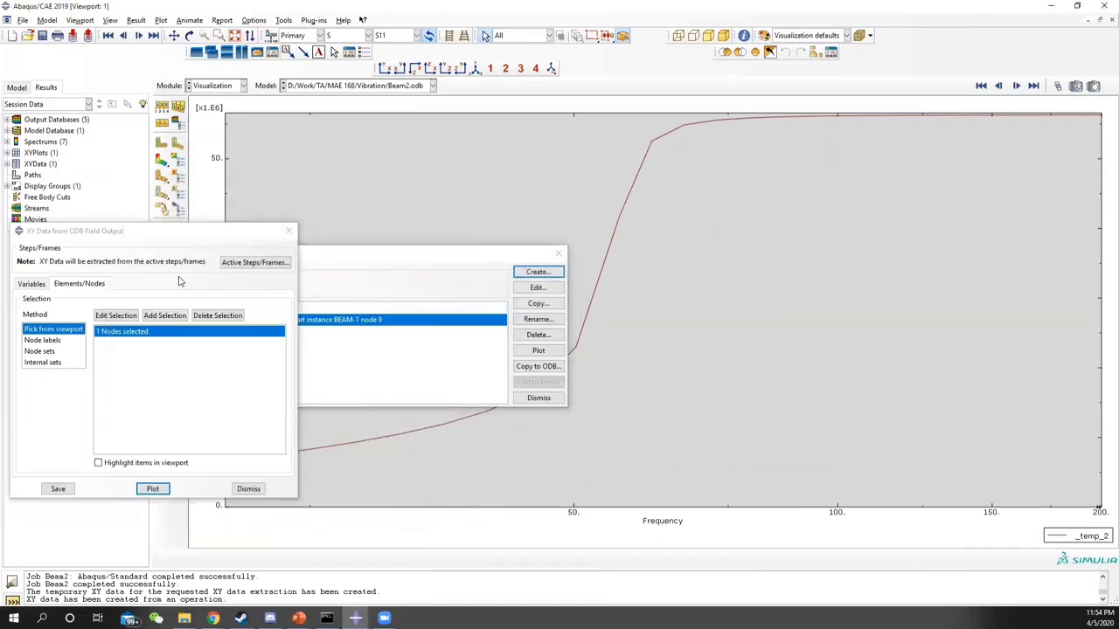
drag(156, 239, 466, 172)
Replace S11 with the root-mean-square stress RS11 as the output variable and check the node selection.
click(342, 218)
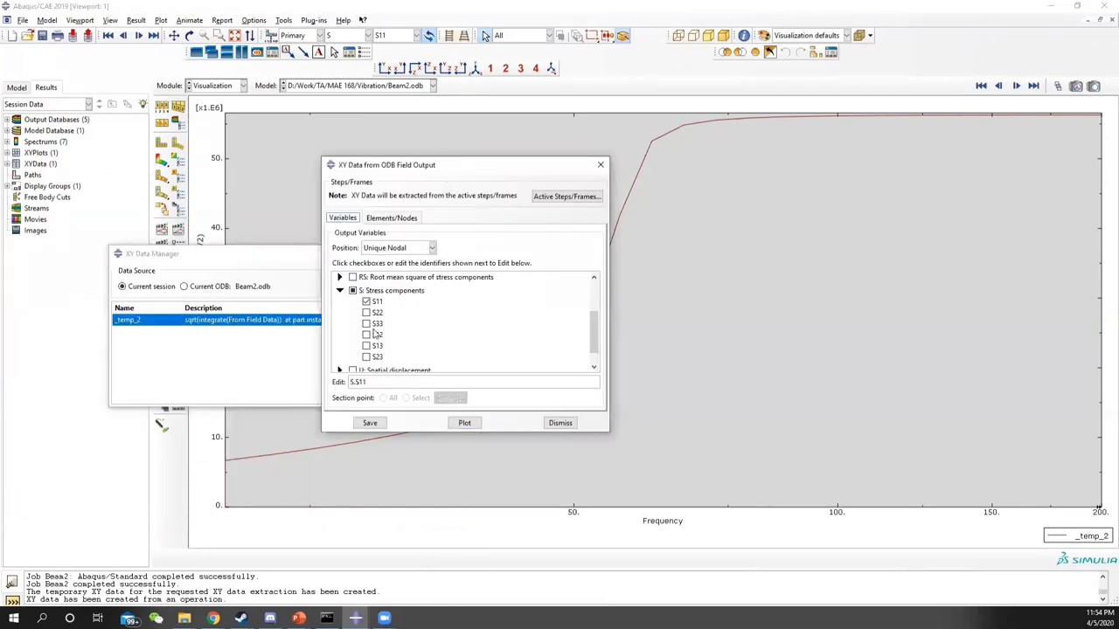
click(353, 291)
click(339, 277)
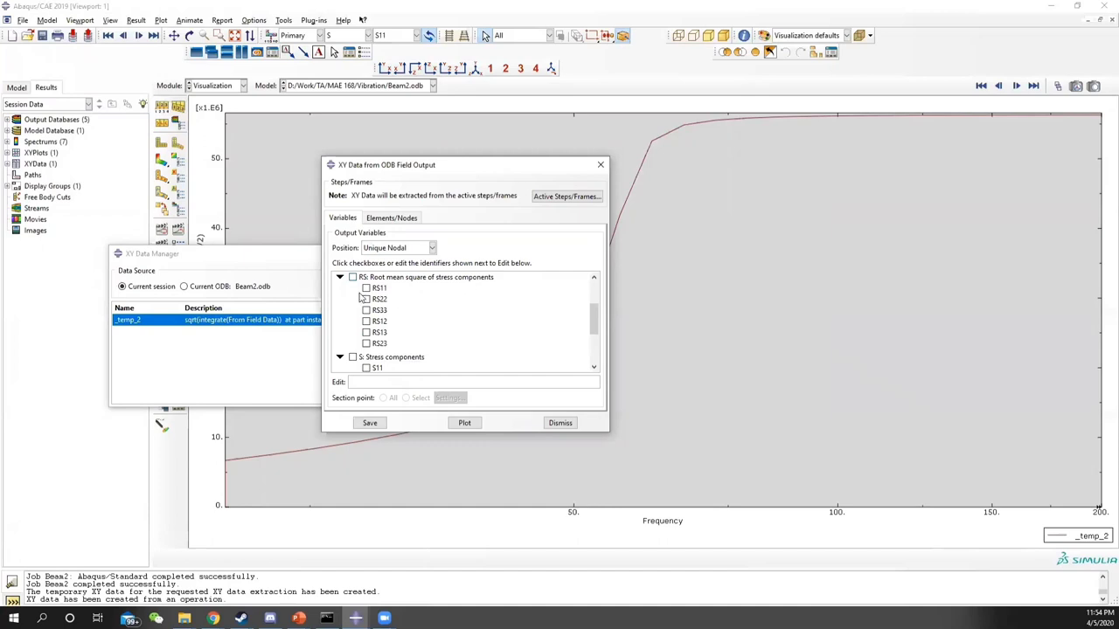
click(366, 289)
click(399, 219)
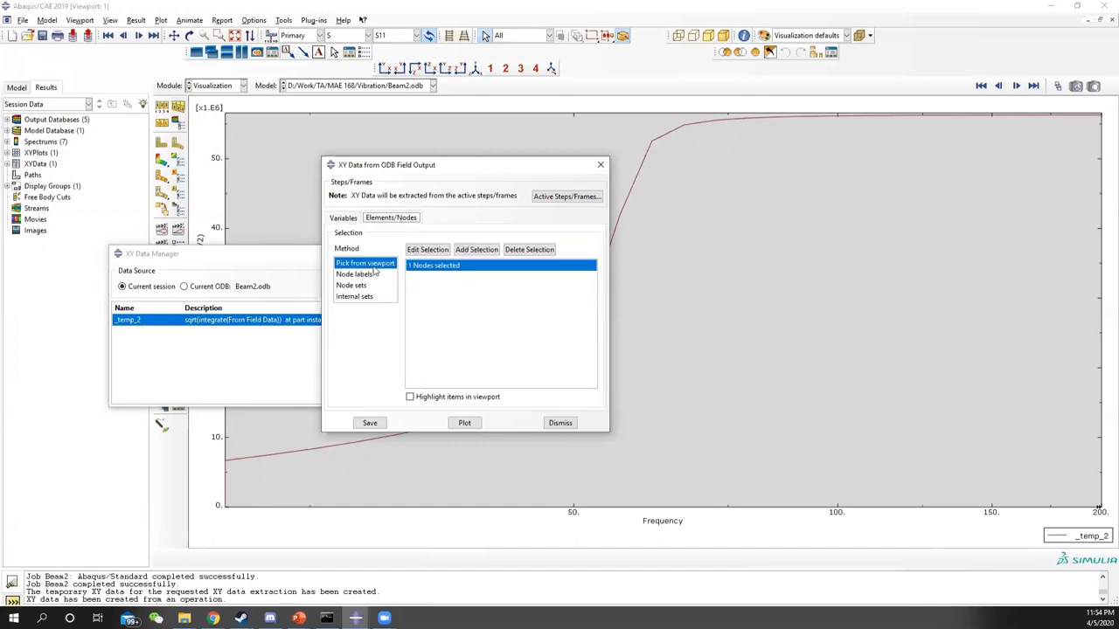